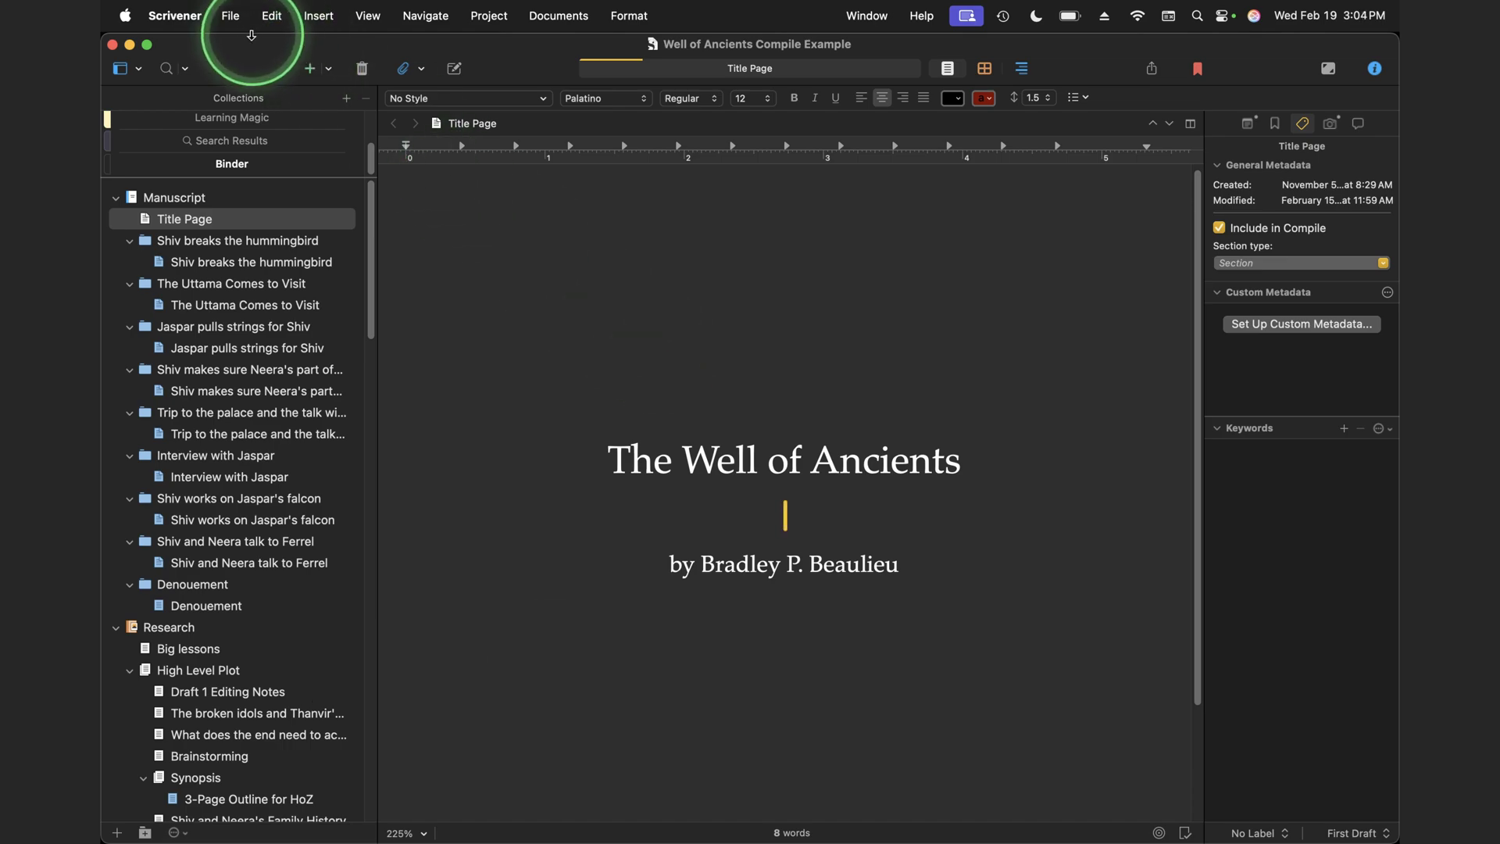
Open the project's compile settings and choose Microsoft Word (.docx) as the output type.
{"action": "left_click", "coordinate": [231, 17]}
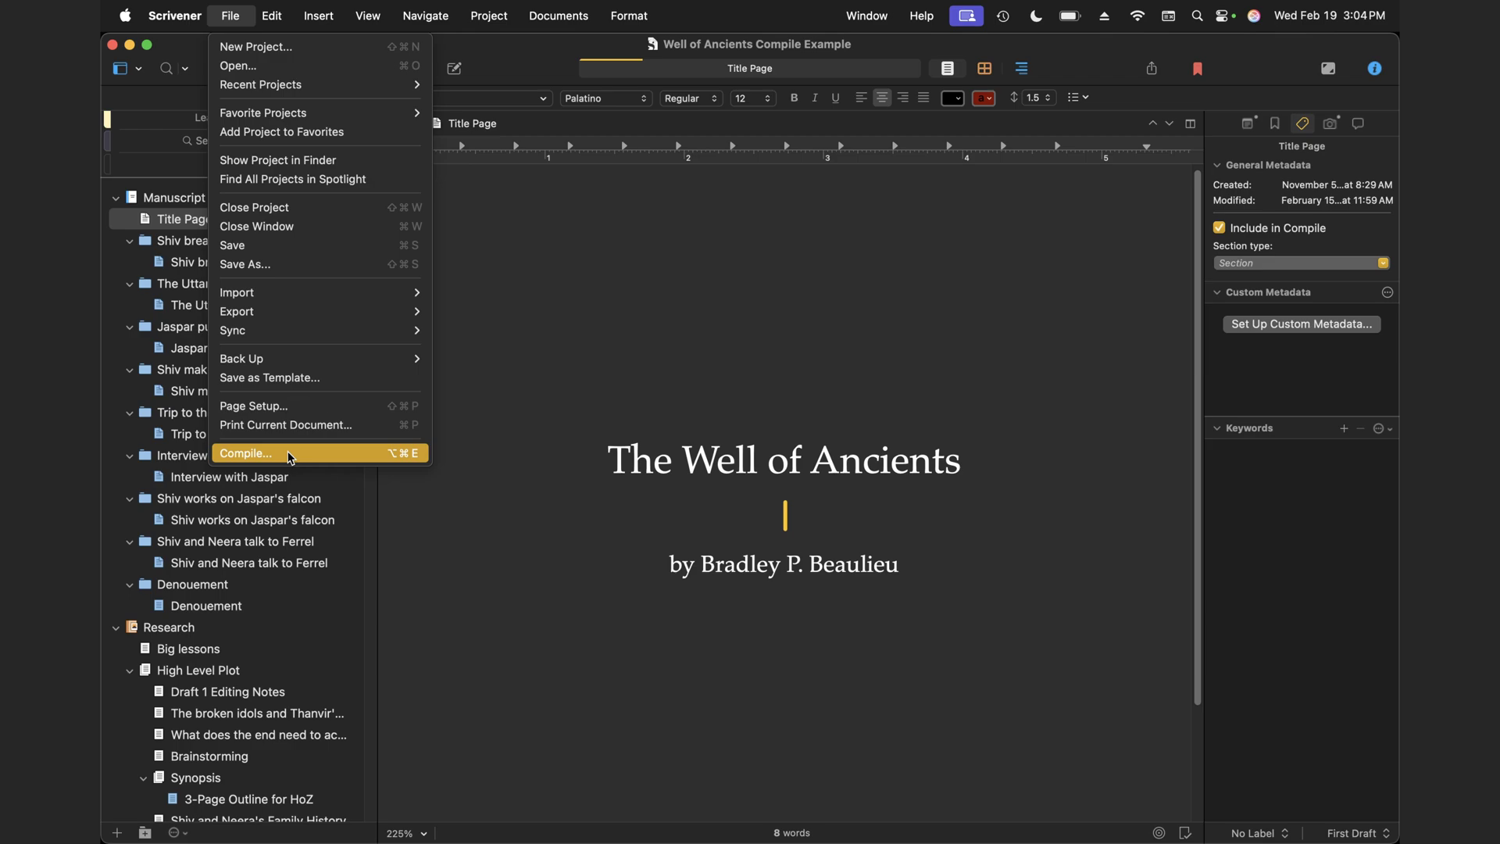
{"action": "left_click", "coordinate": [403, 455]}
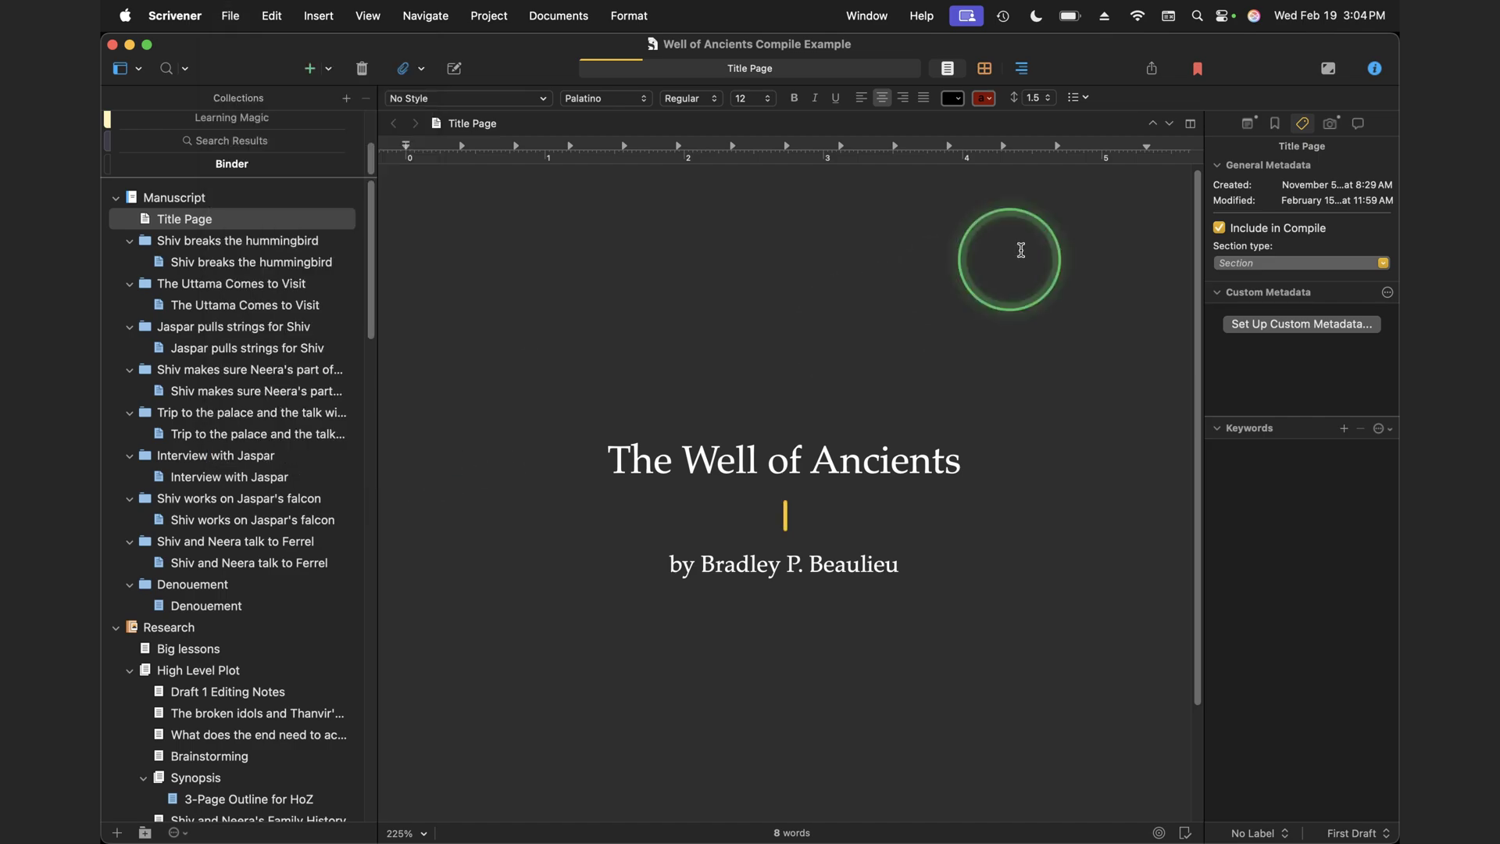
{"action": "left_click", "coordinate": [1152, 73]}
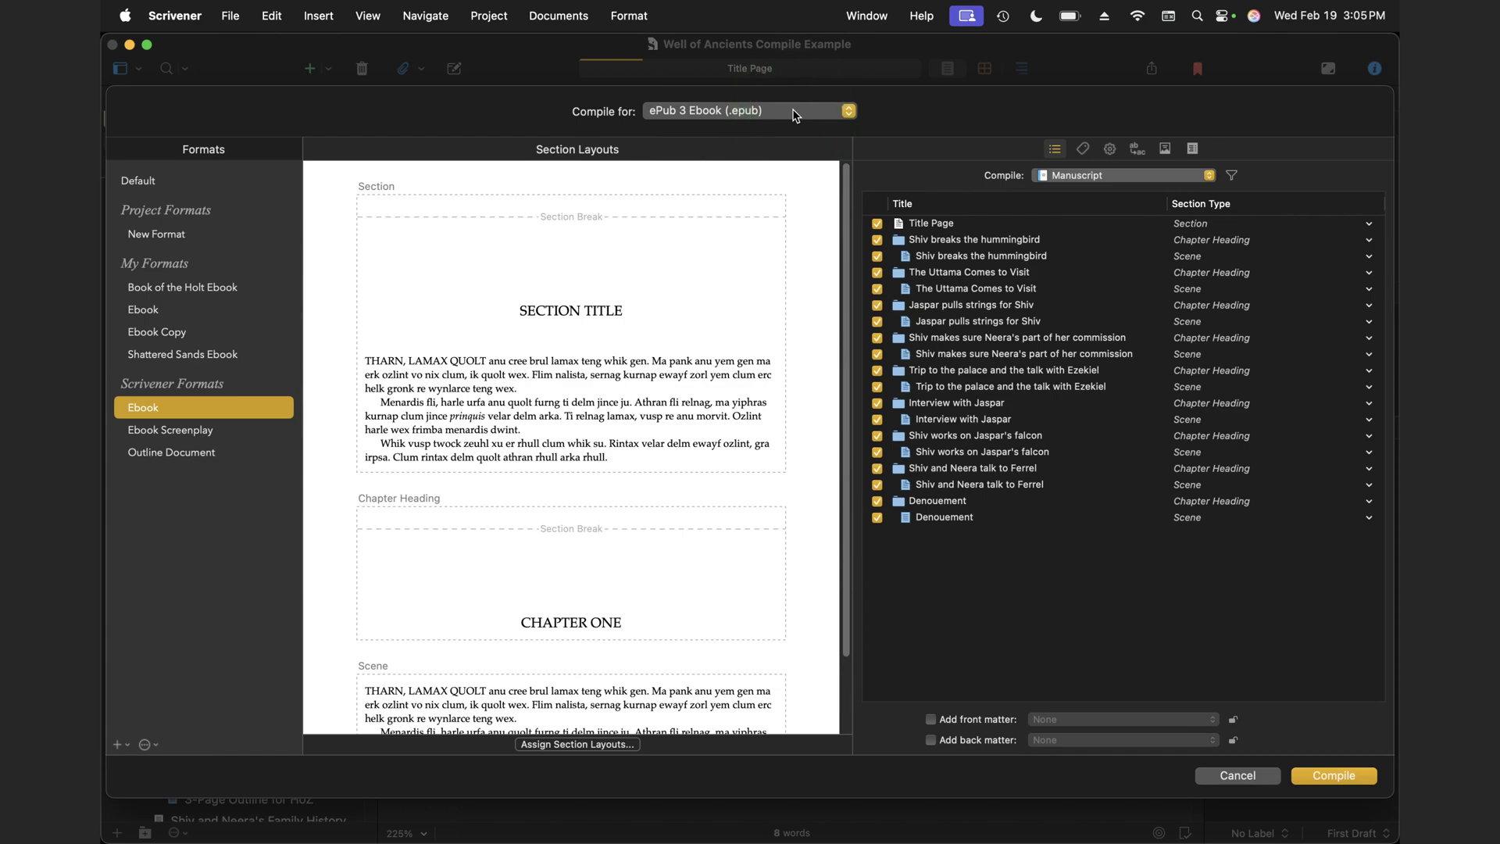
{"action": "left_click", "coordinate": [754, 117]}
{"action": "scroll", "coordinate": [755, 117], "scroll_direction": "up", "scroll_amount": 5}
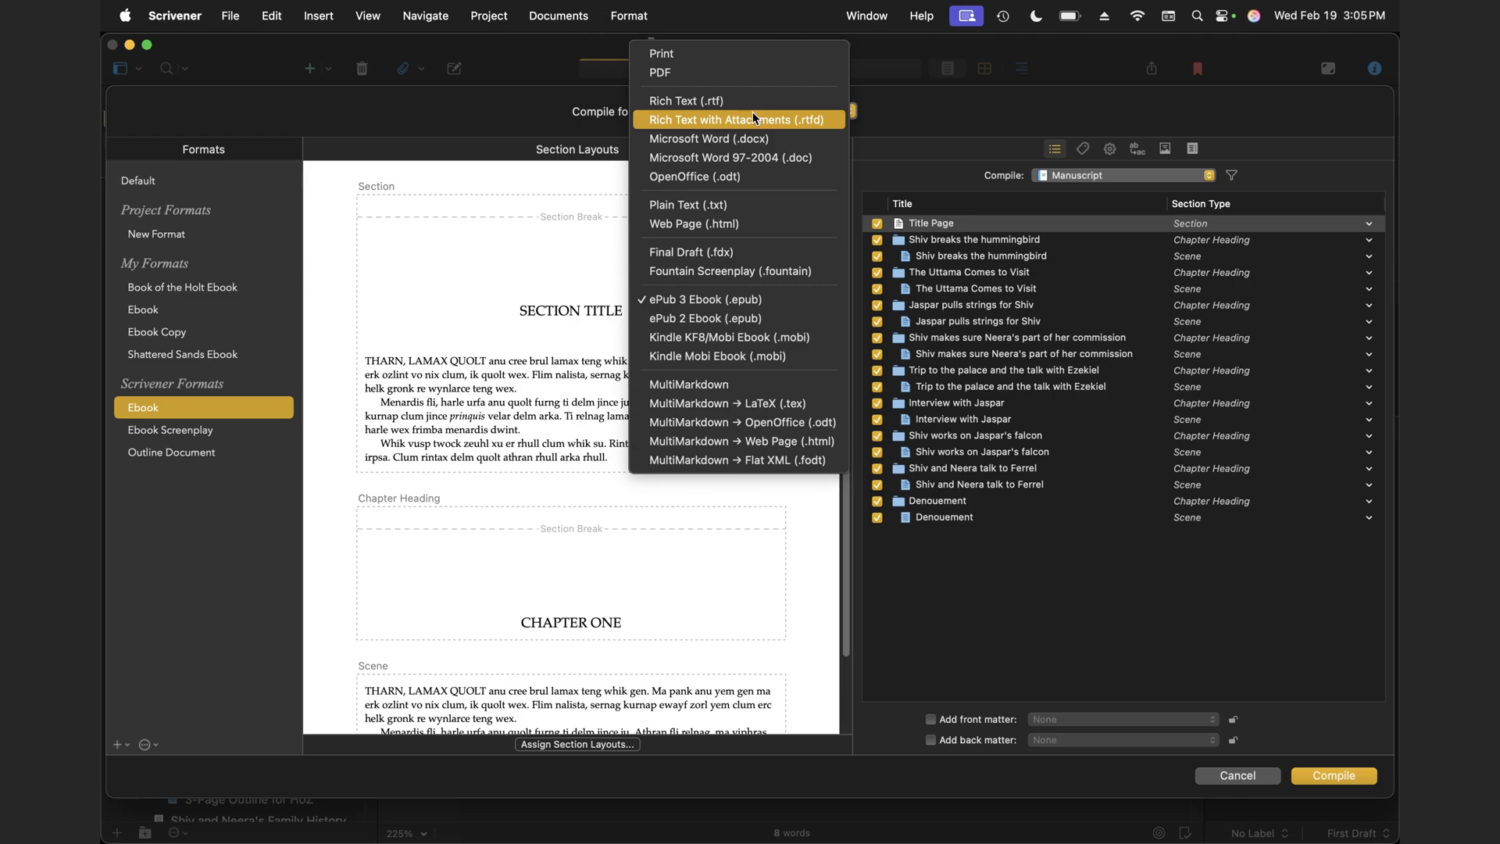
{"action": "left_click_drag", "start_coordinate": [753, 118], "coordinate": [702, 149]}
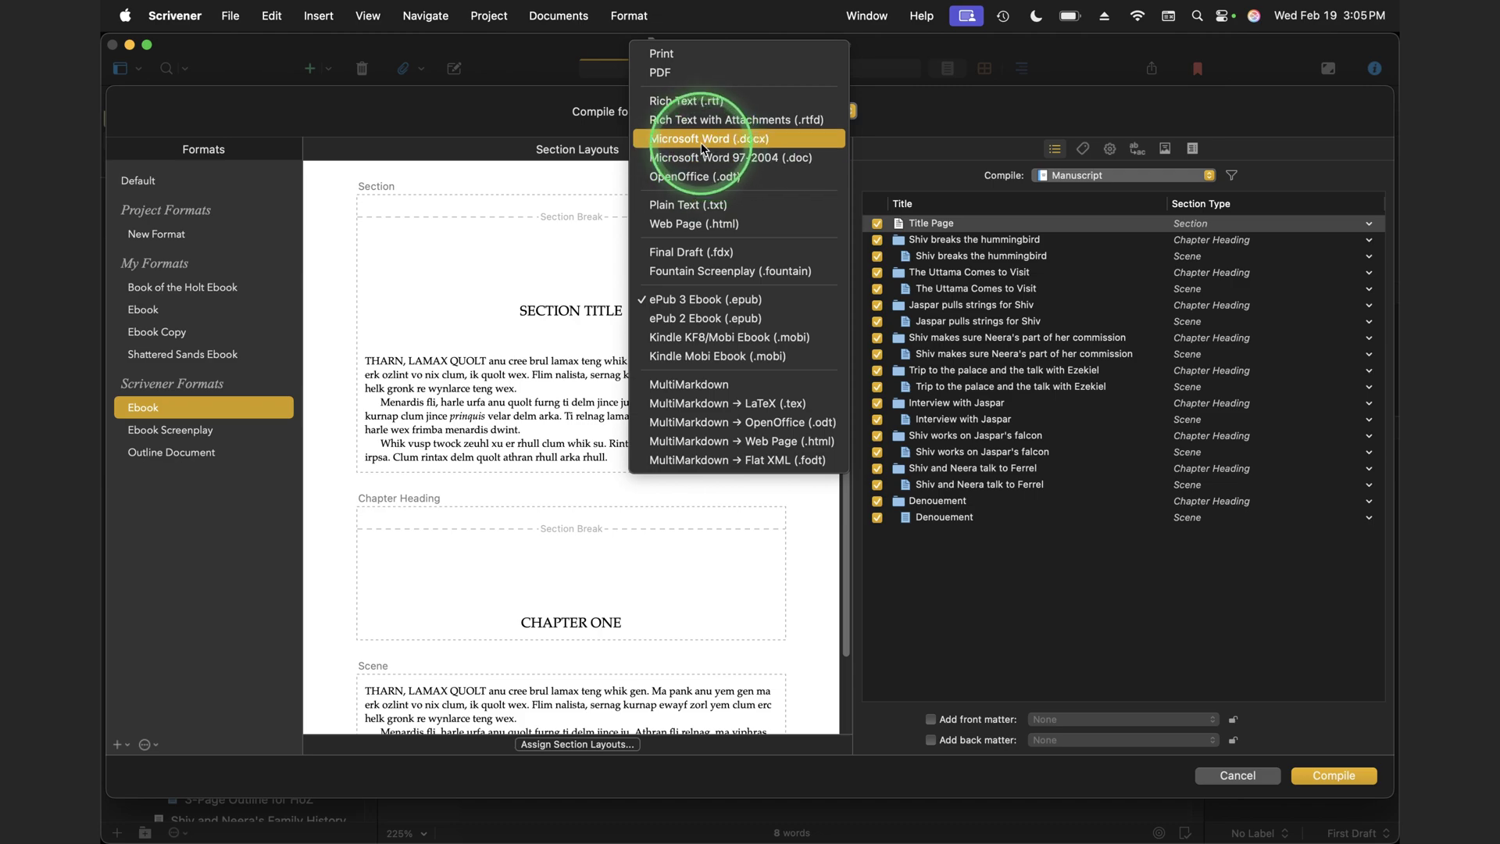
{"action": "left_click", "coordinate": [702, 146]}
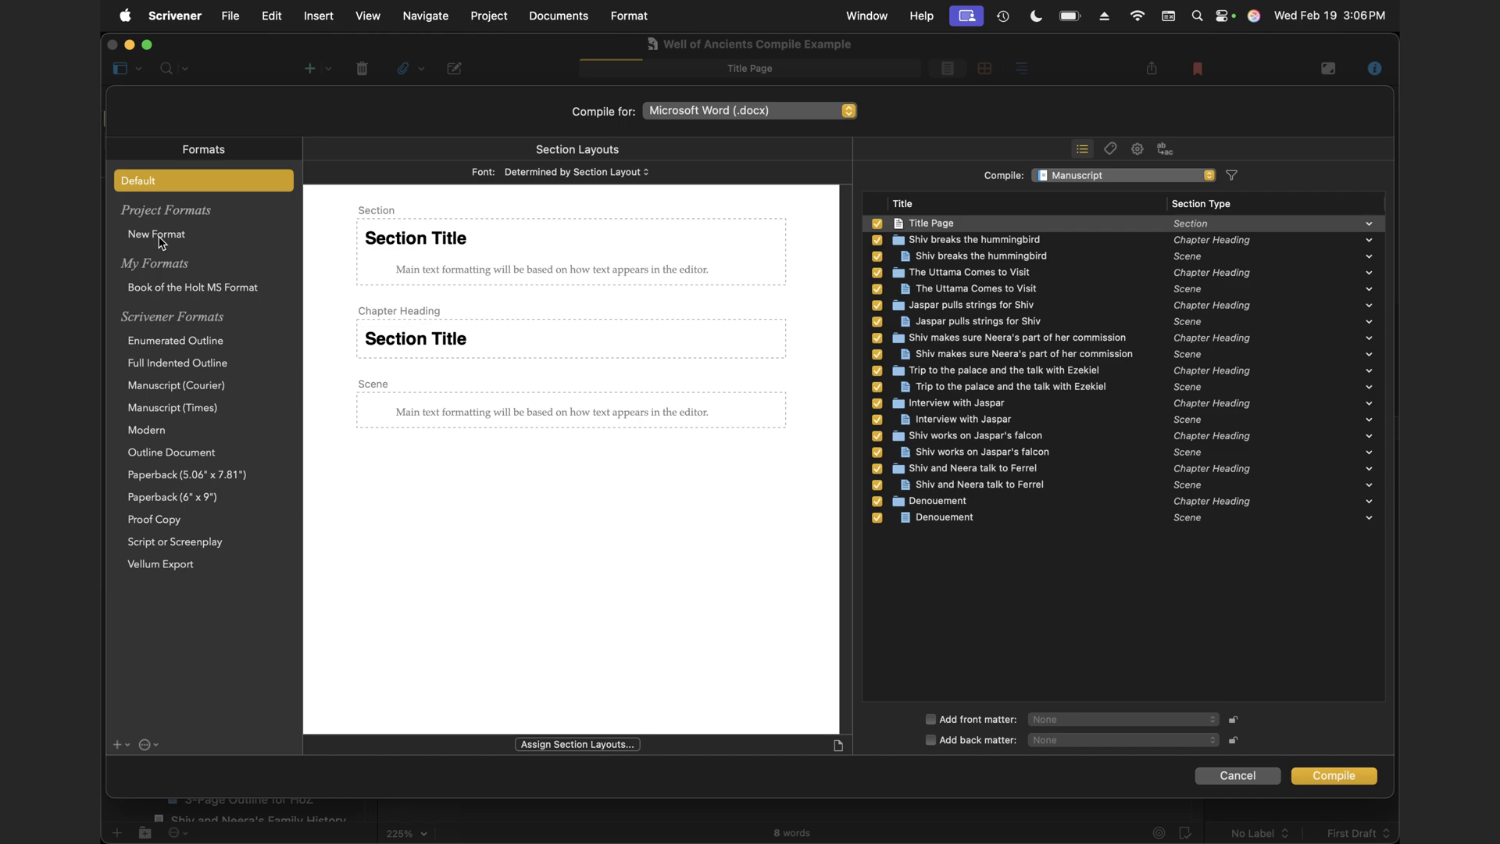
Choose the Manuscript (Courier) compile format and open it for editing, declining to create a duplicate.
{"action": "left_click", "coordinate": [164, 217]}
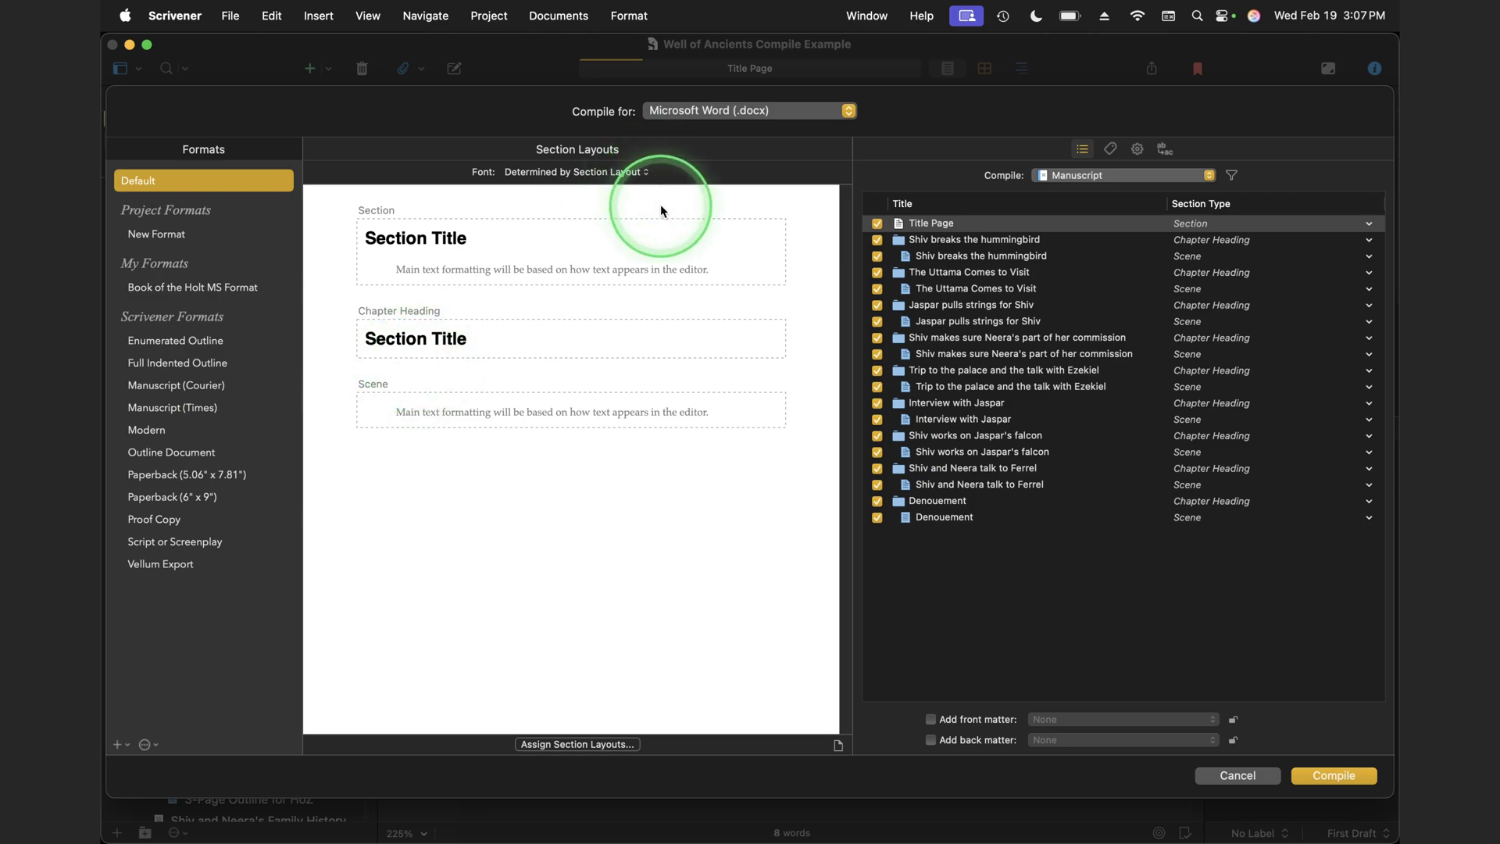
{"action": "left_click", "coordinate": [197, 385]}
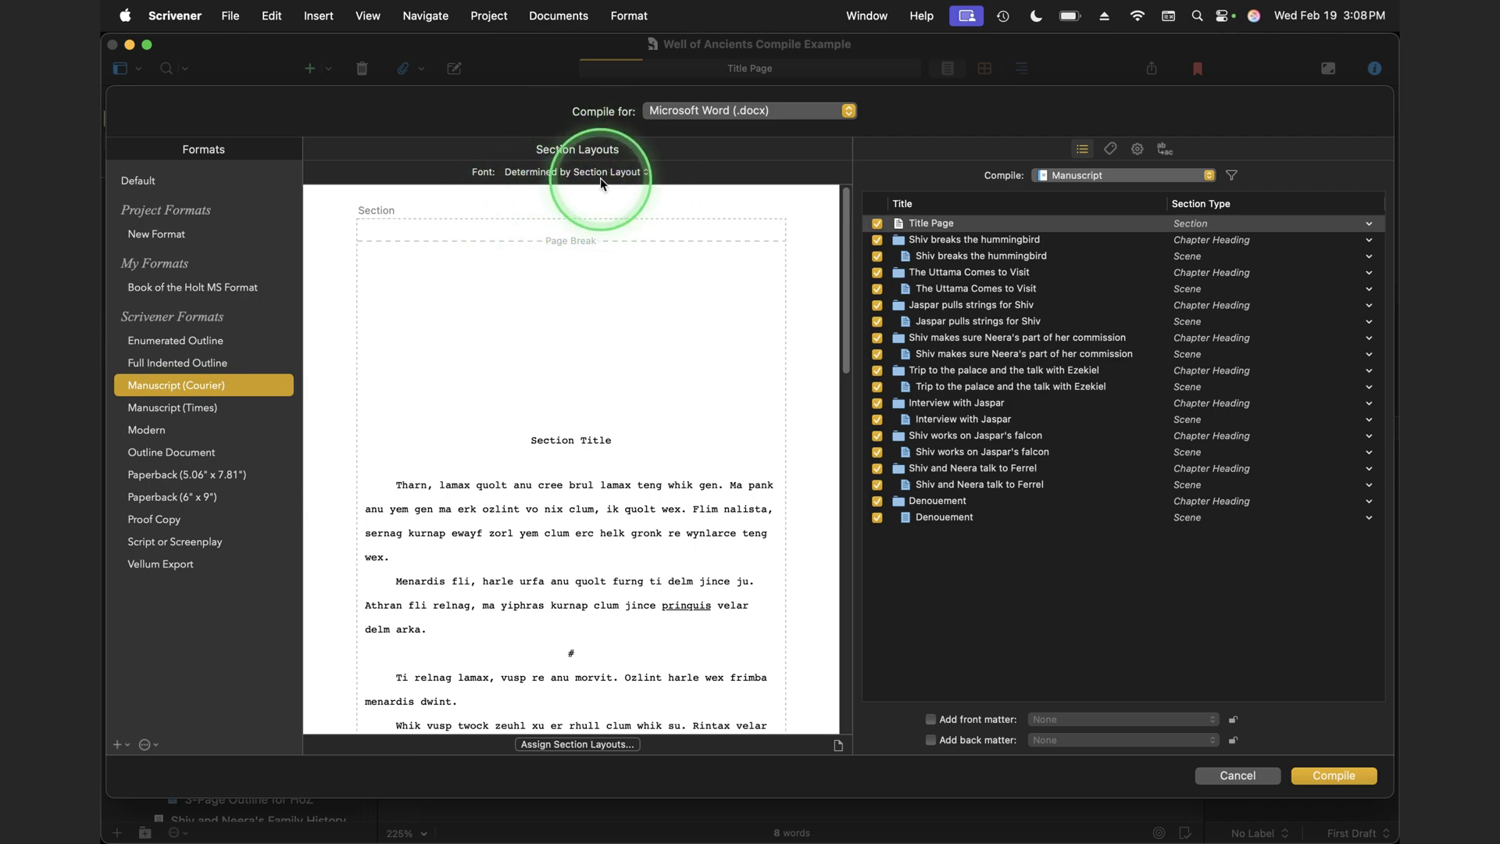
{"action": "double_click", "coordinate": [176, 388]}
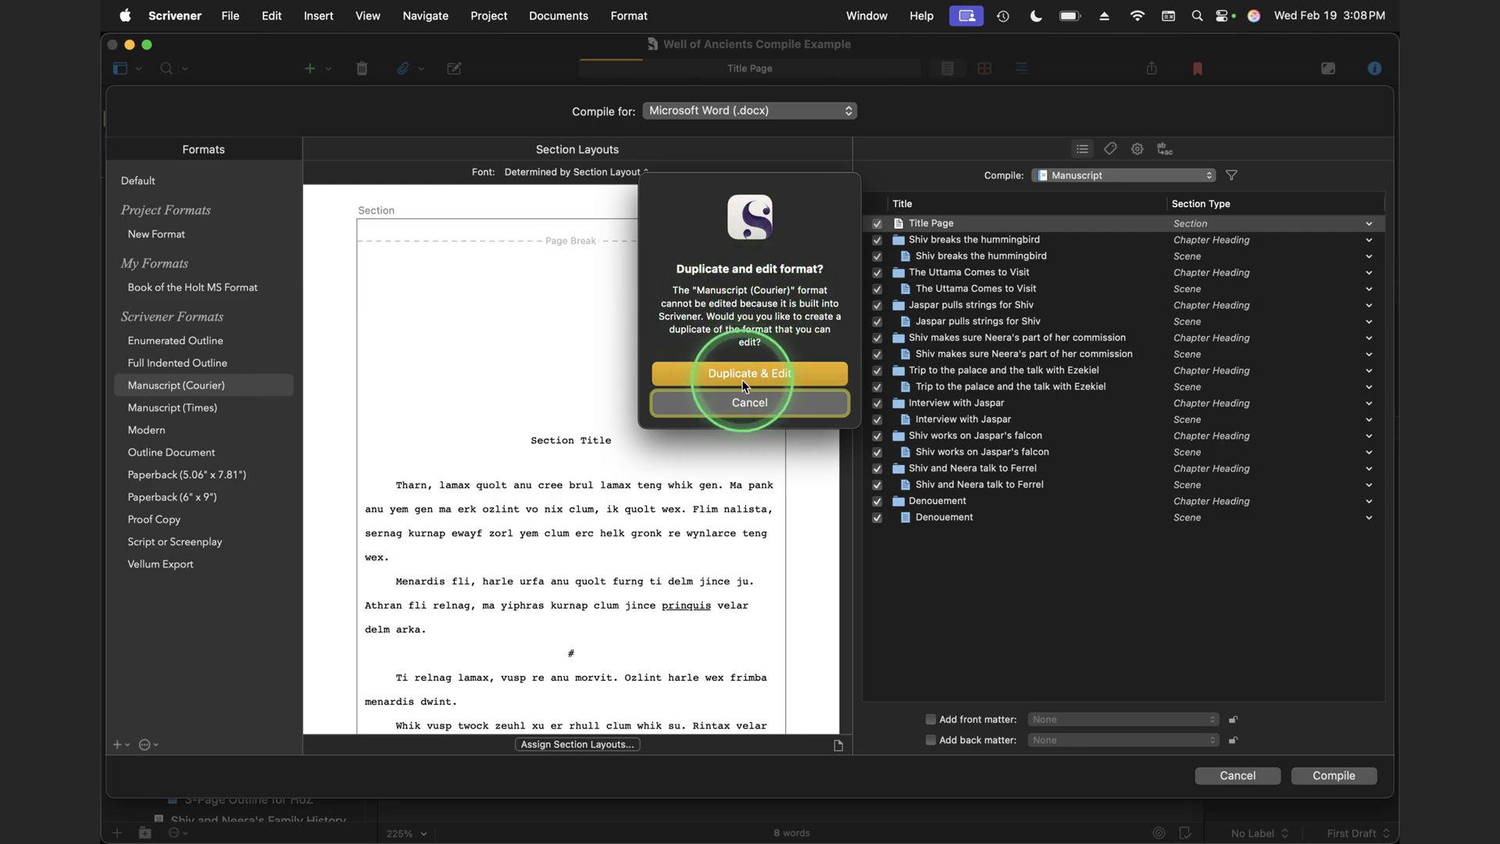
{"action": "left_click", "coordinate": [747, 401]}
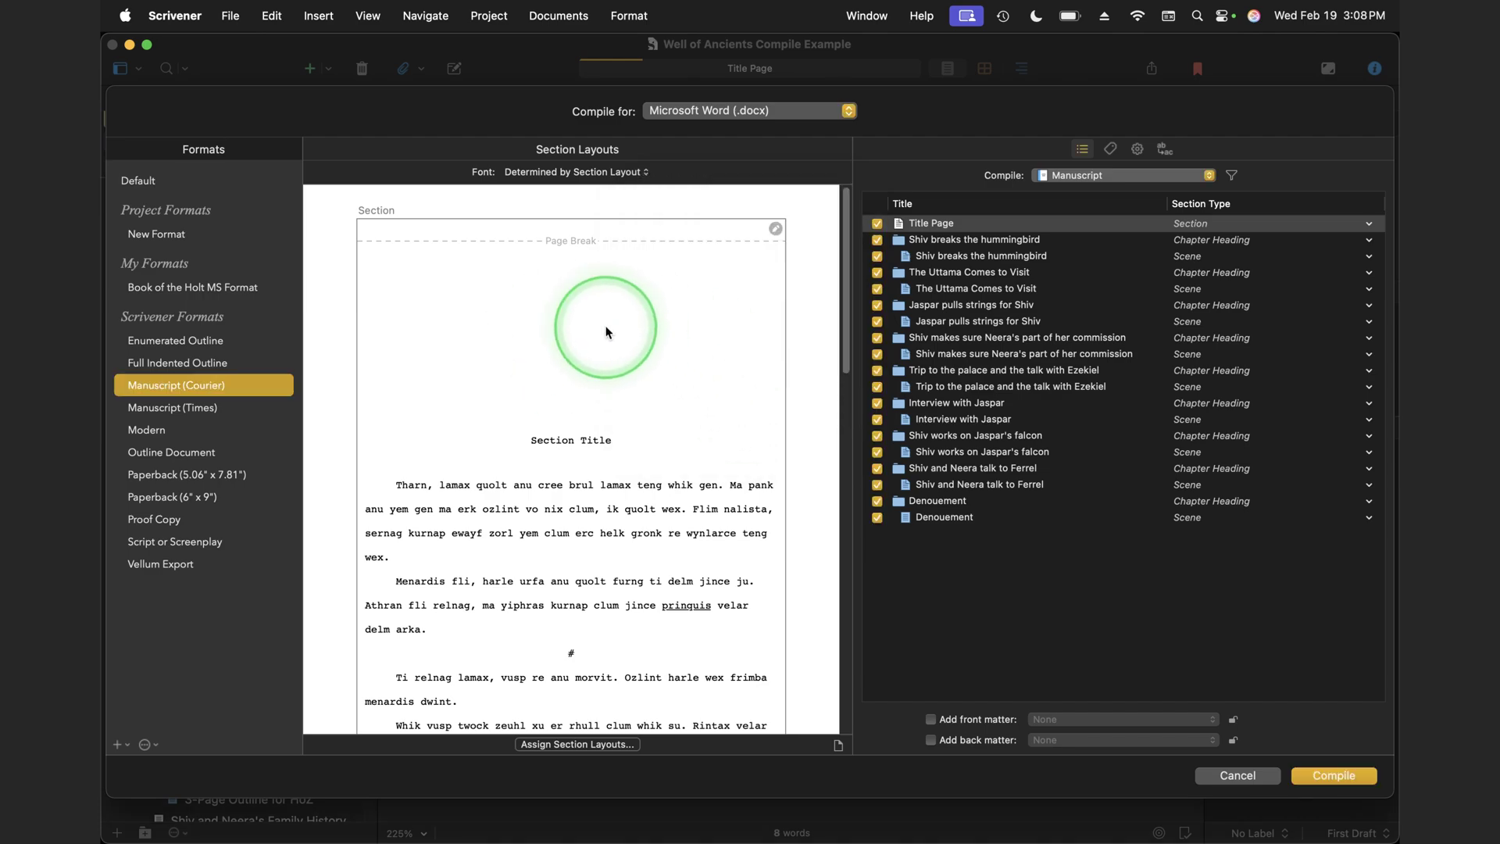
Inspect which documents use the Section, Chapter Heading and Scene layouts by selecting each layout preview in turn.
{"action": "key", "text": "Tab"}
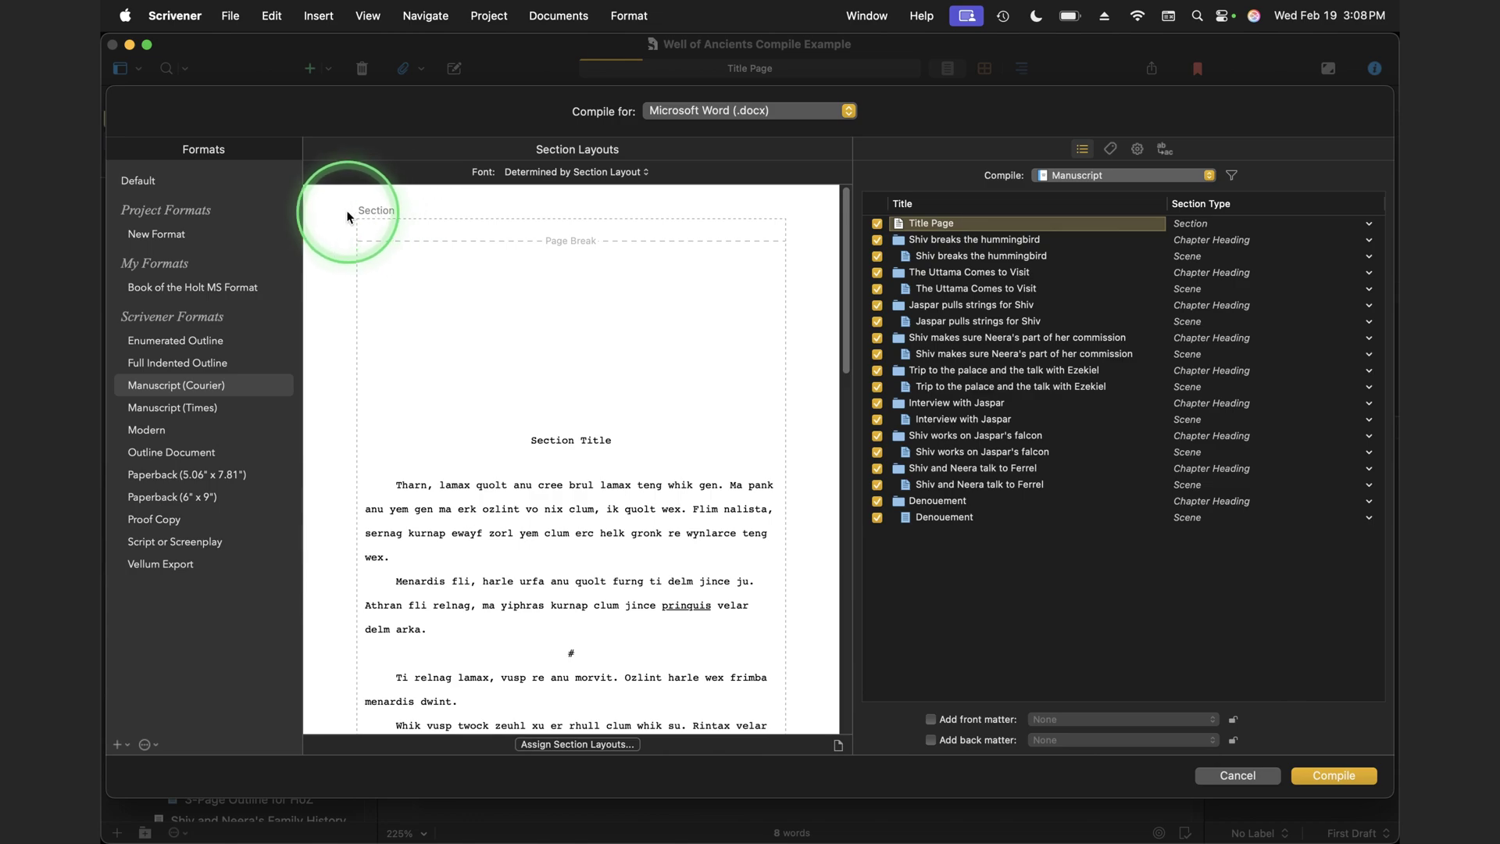
{"action": "left_click", "coordinate": [560, 363]}
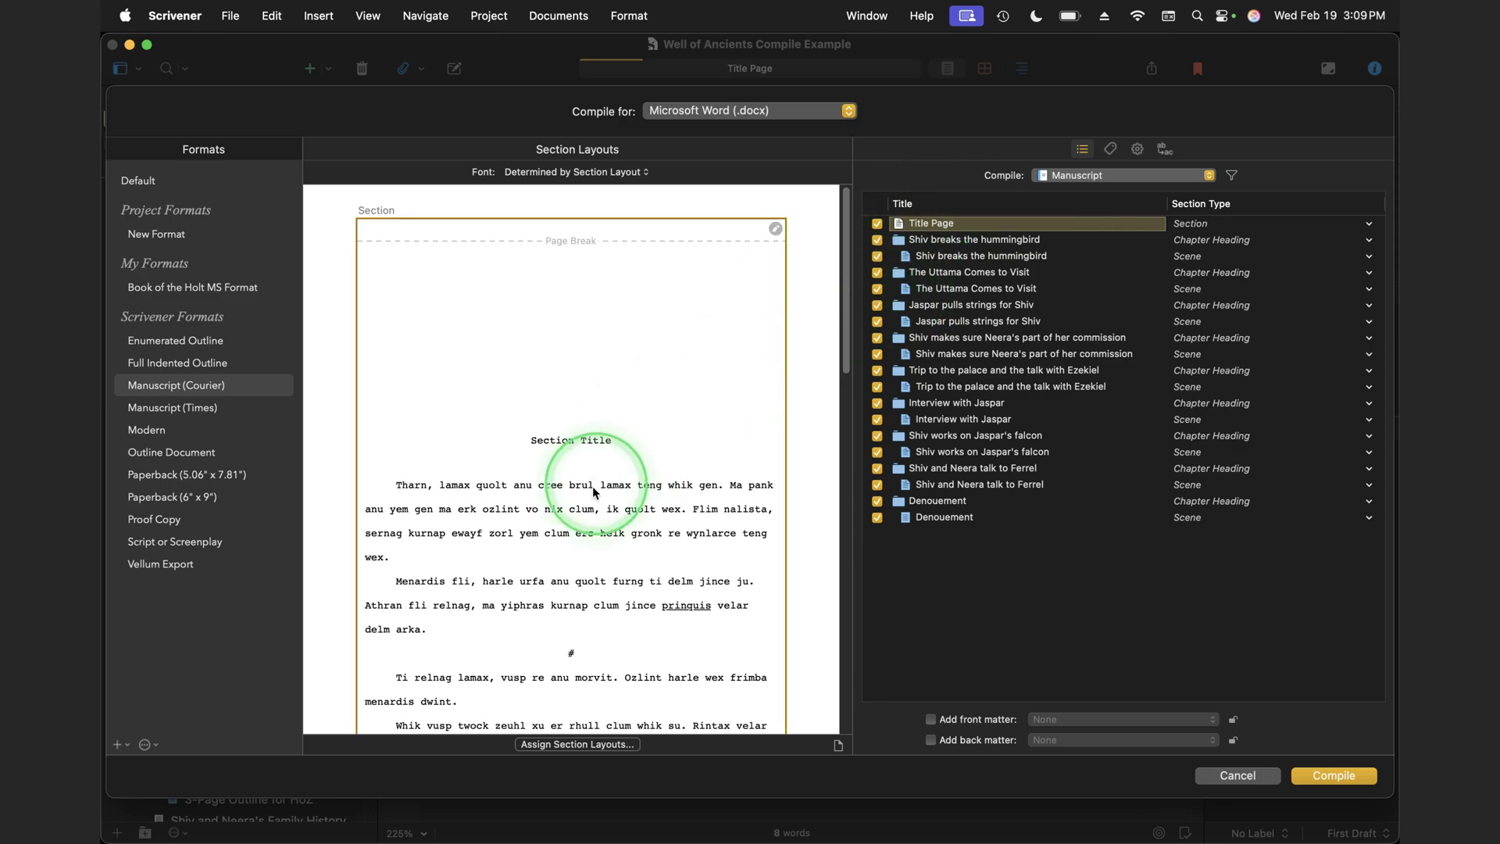
{"action": "scroll", "coordinate": [553, 570], "scroll_direction": "down", "scroll_amount": 10}
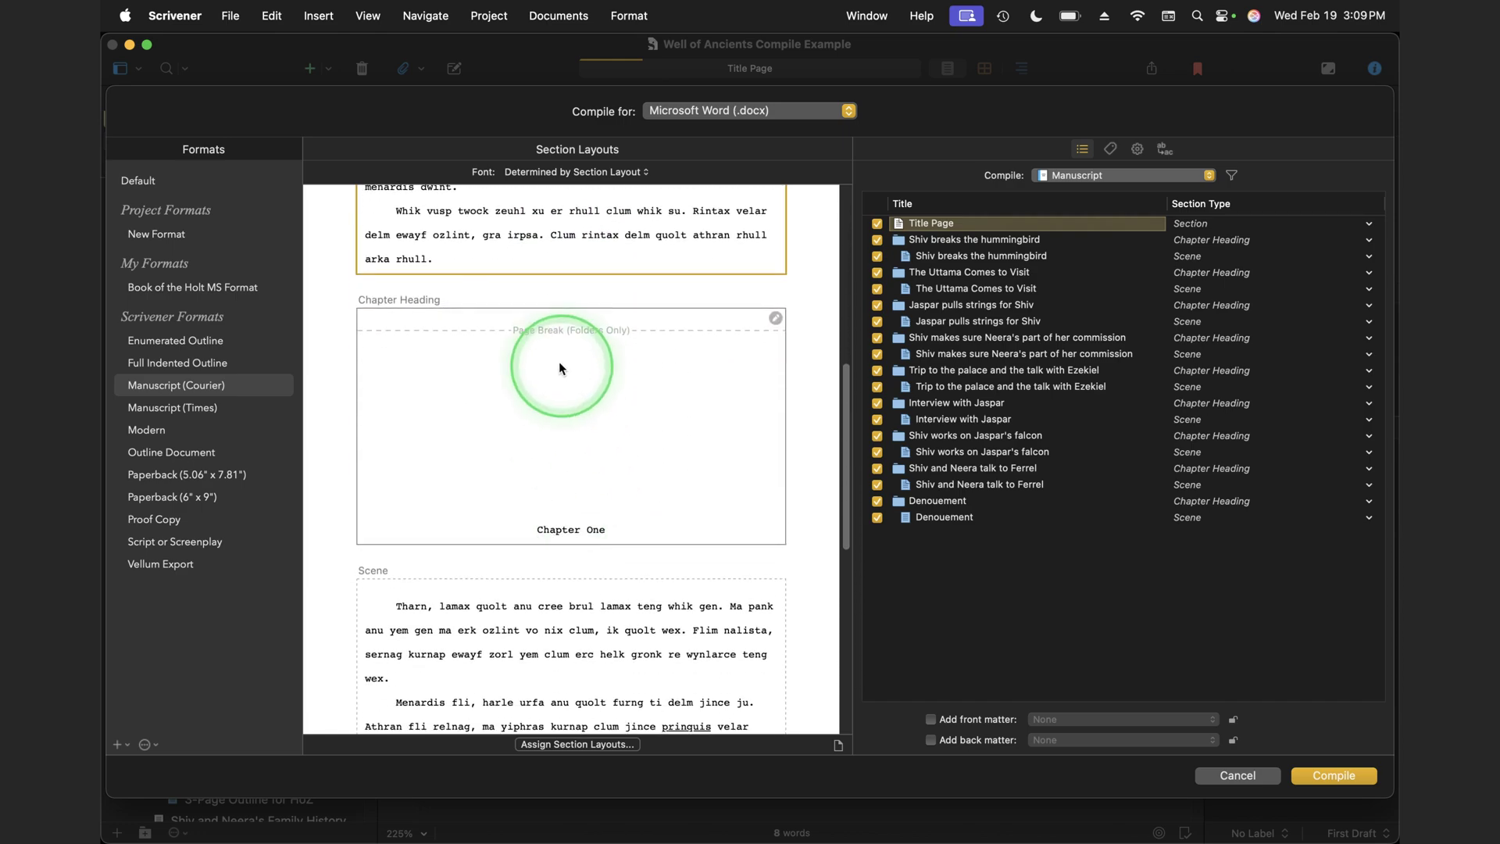
{"action": "left_click", "coordinate": [578, 426]}
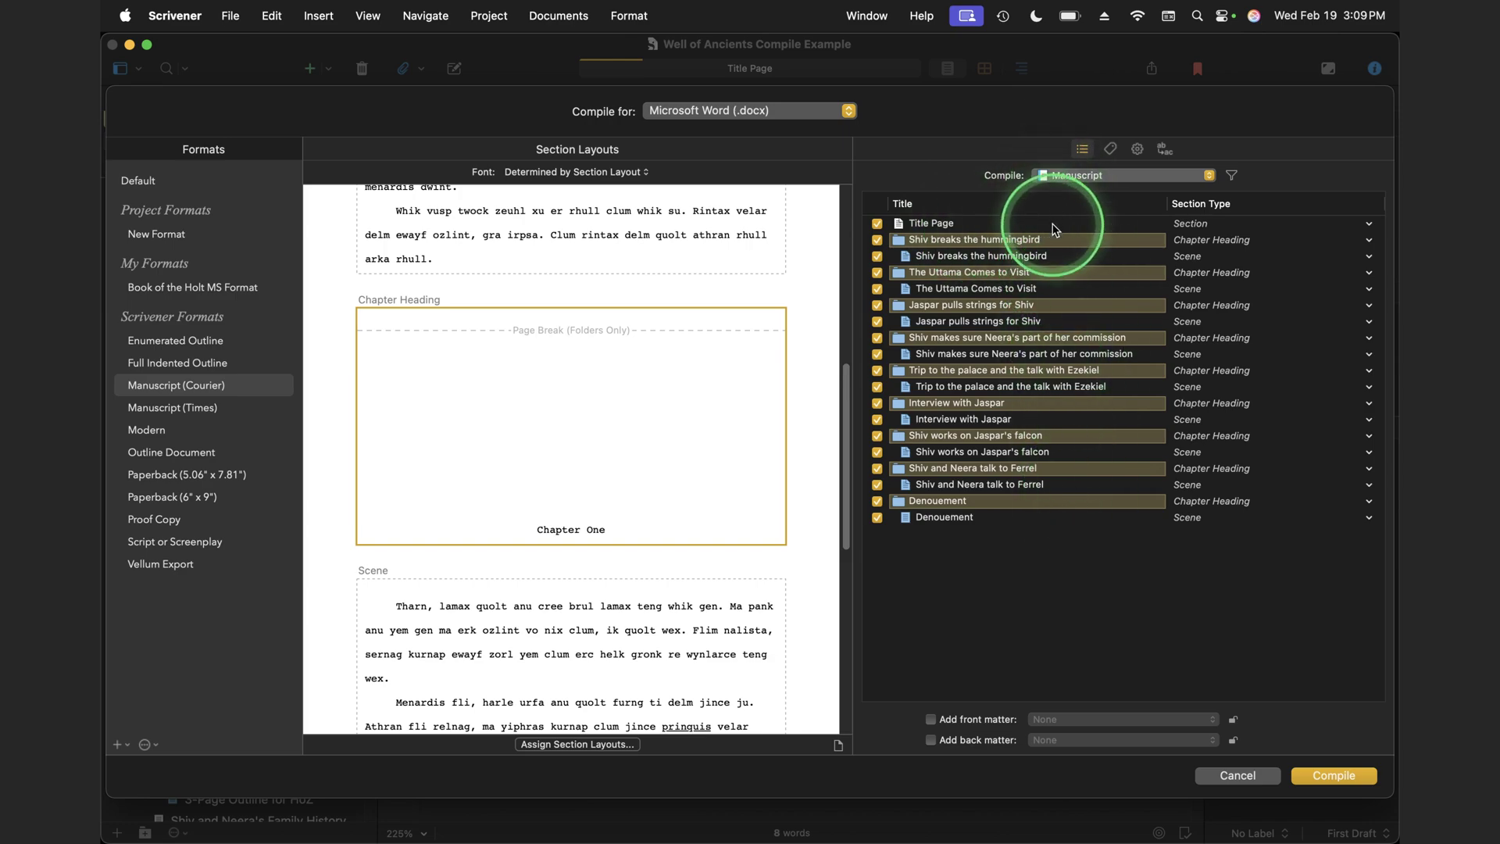
{"action": "scroll", "coordinate": [656, 414], "scroll_direction": "down", "scroll_amount": 5}
{"action": "left_click", "coordinate": [655, 419]}
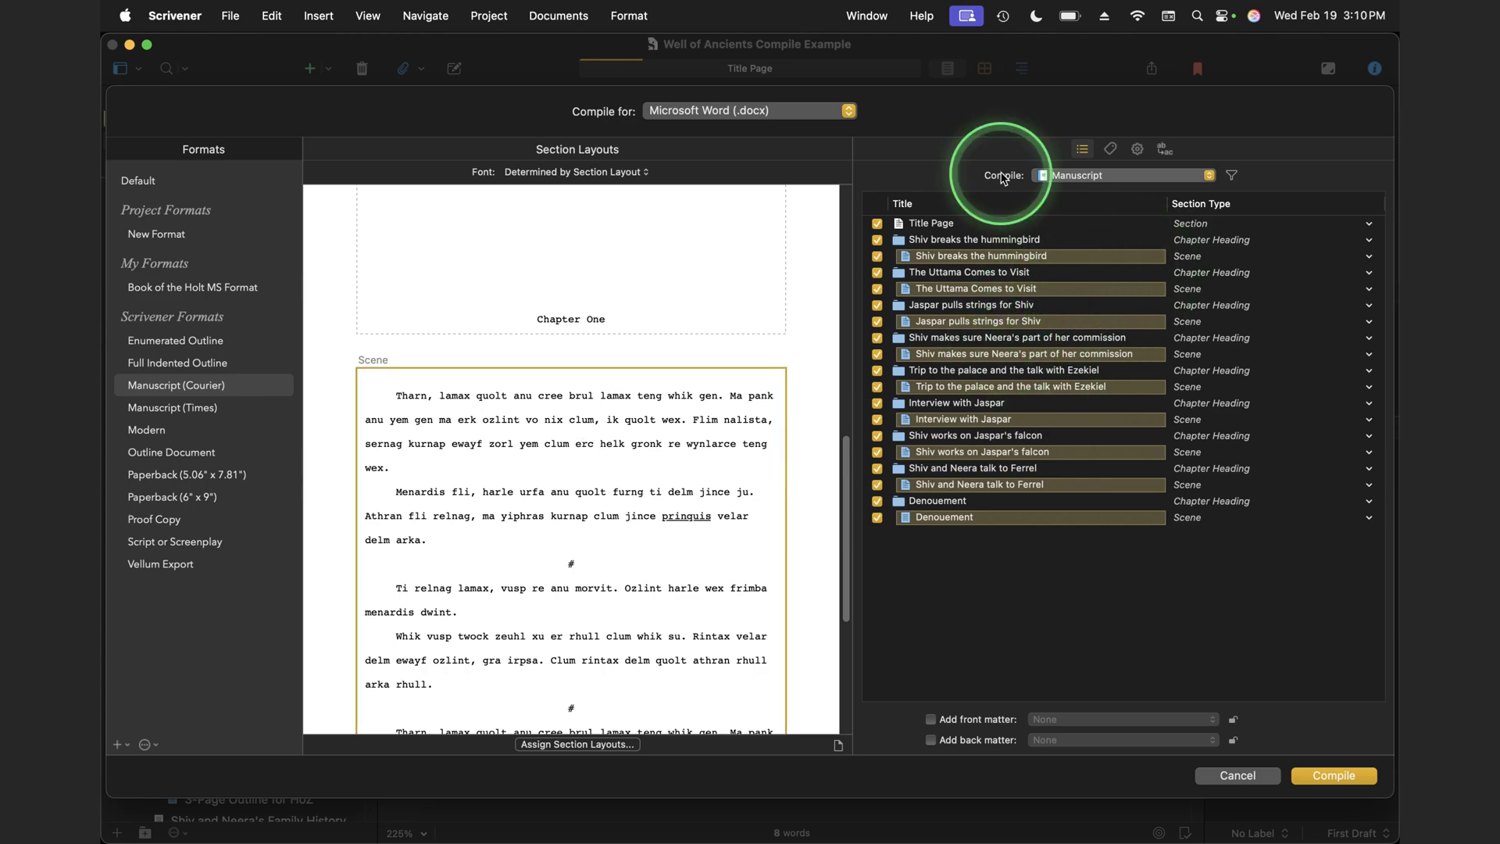
Limit the compile contents to the "Shiv breaks the hummingbird" folder, and return them to the whole Manuscript.
{"action": "left_click", "coordinate": [1091, 174]}
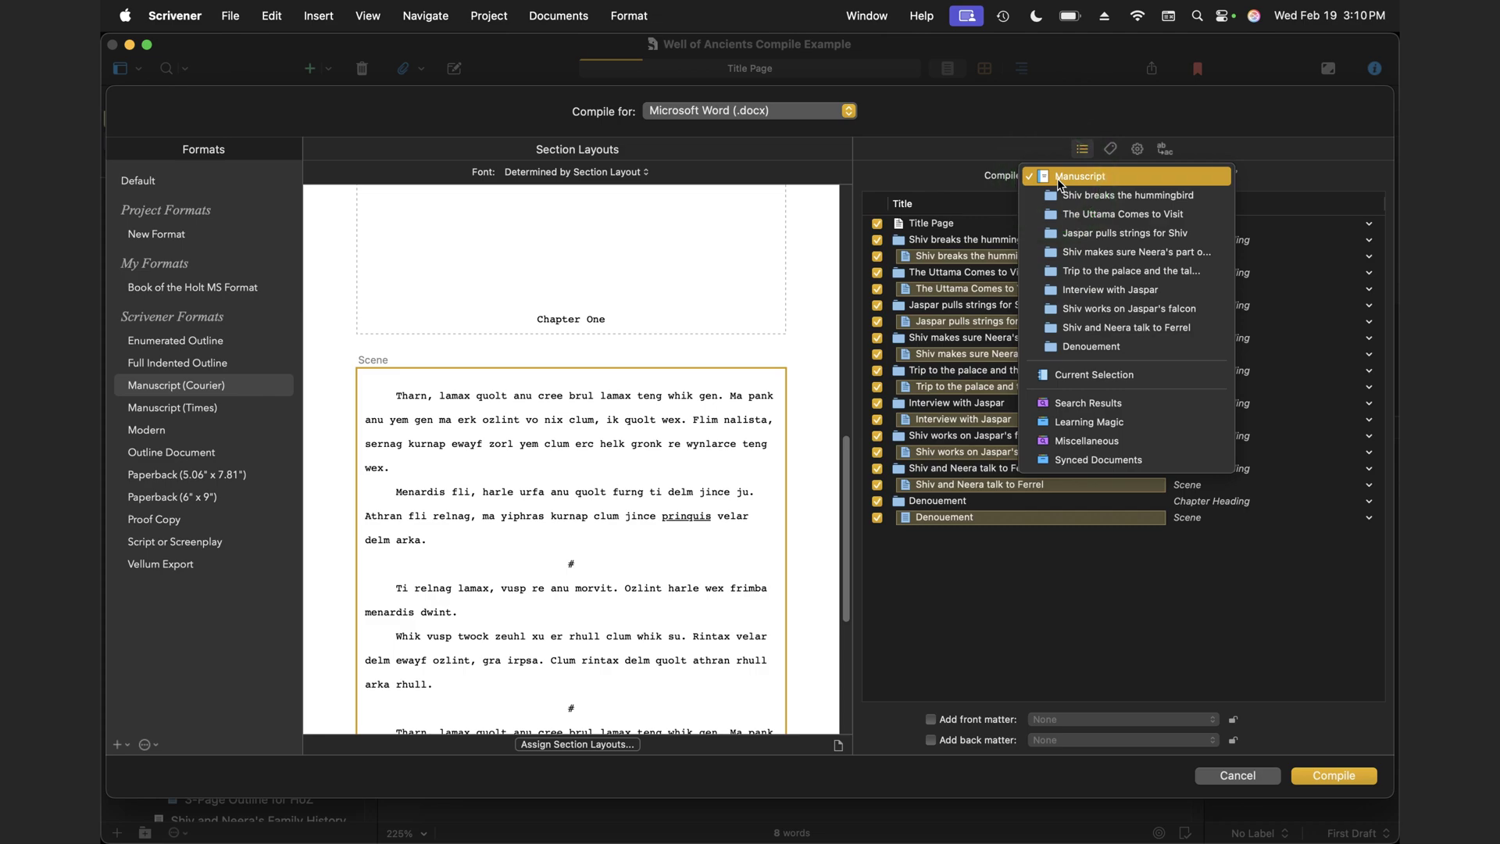
{"action": "left_click_drag", "start_coordinate": [1060, 184], "coordinate": [1093, 196]}
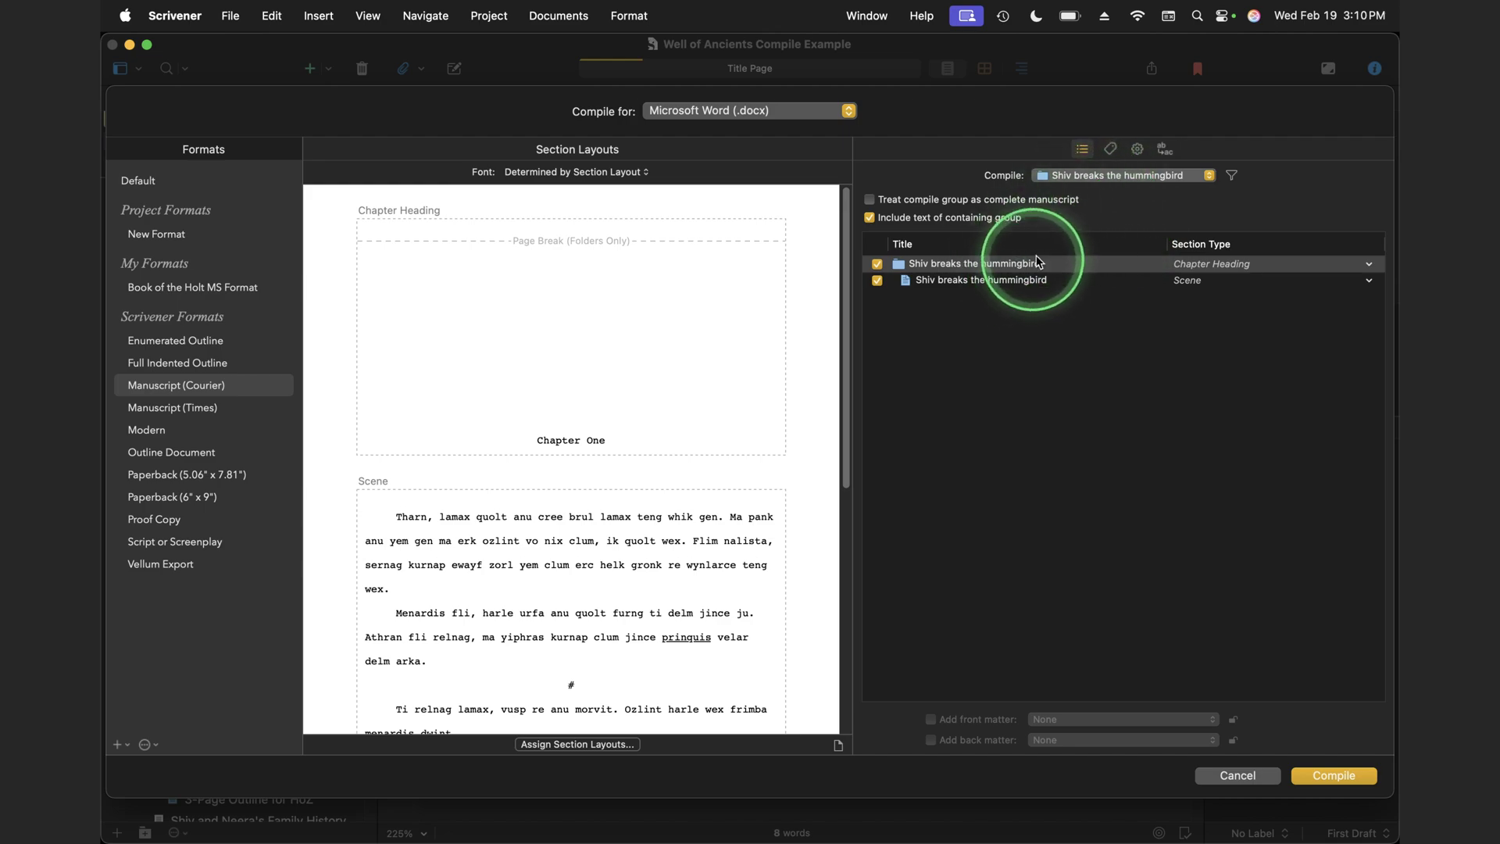
{"action": "left_click", "coordinate": [1094, 177]}
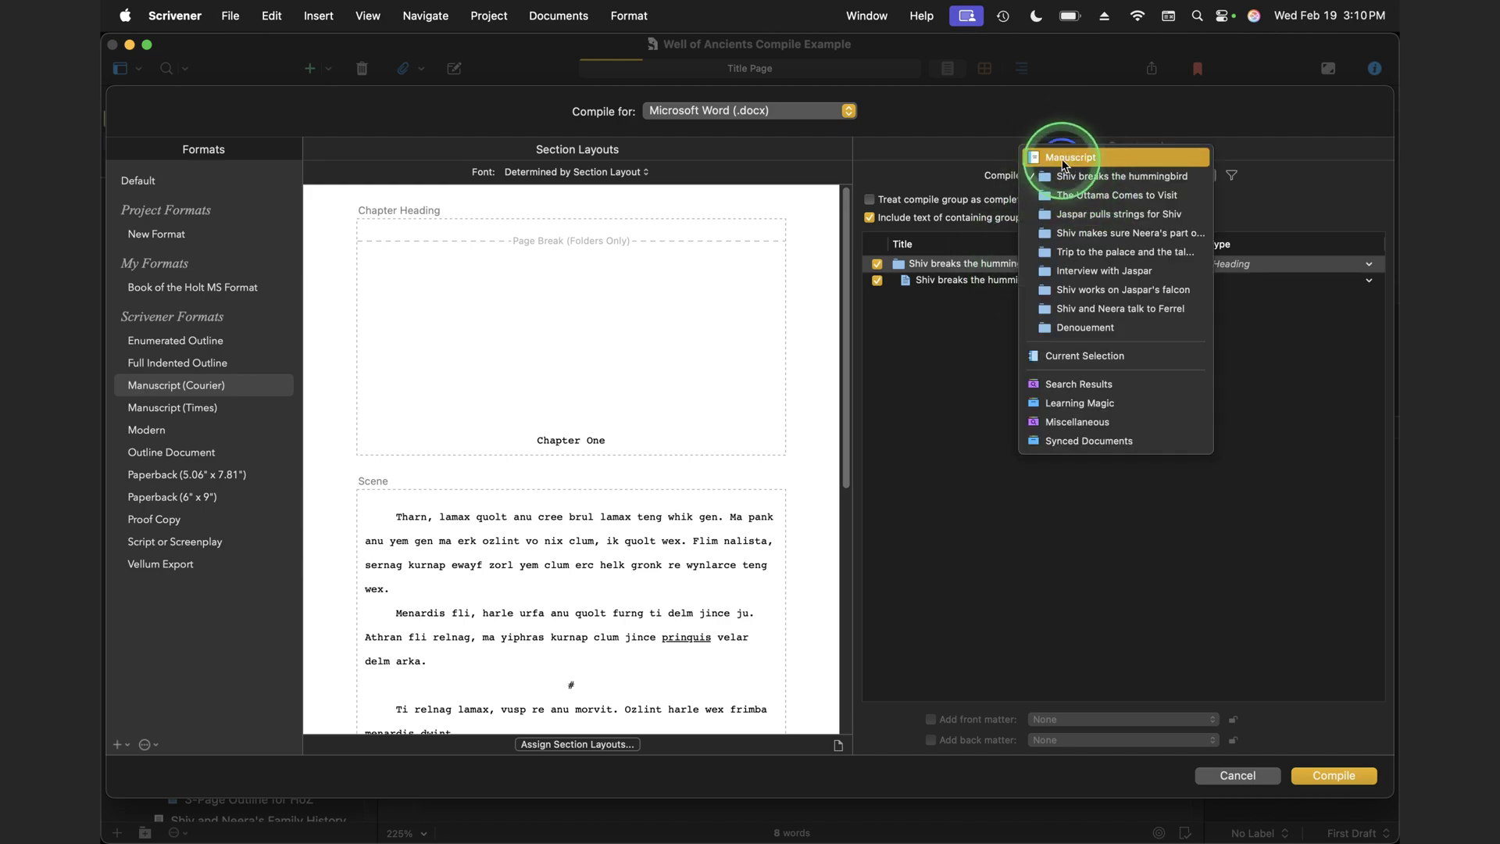
{"action": "left_click", "coordinate": [1066, 159]}
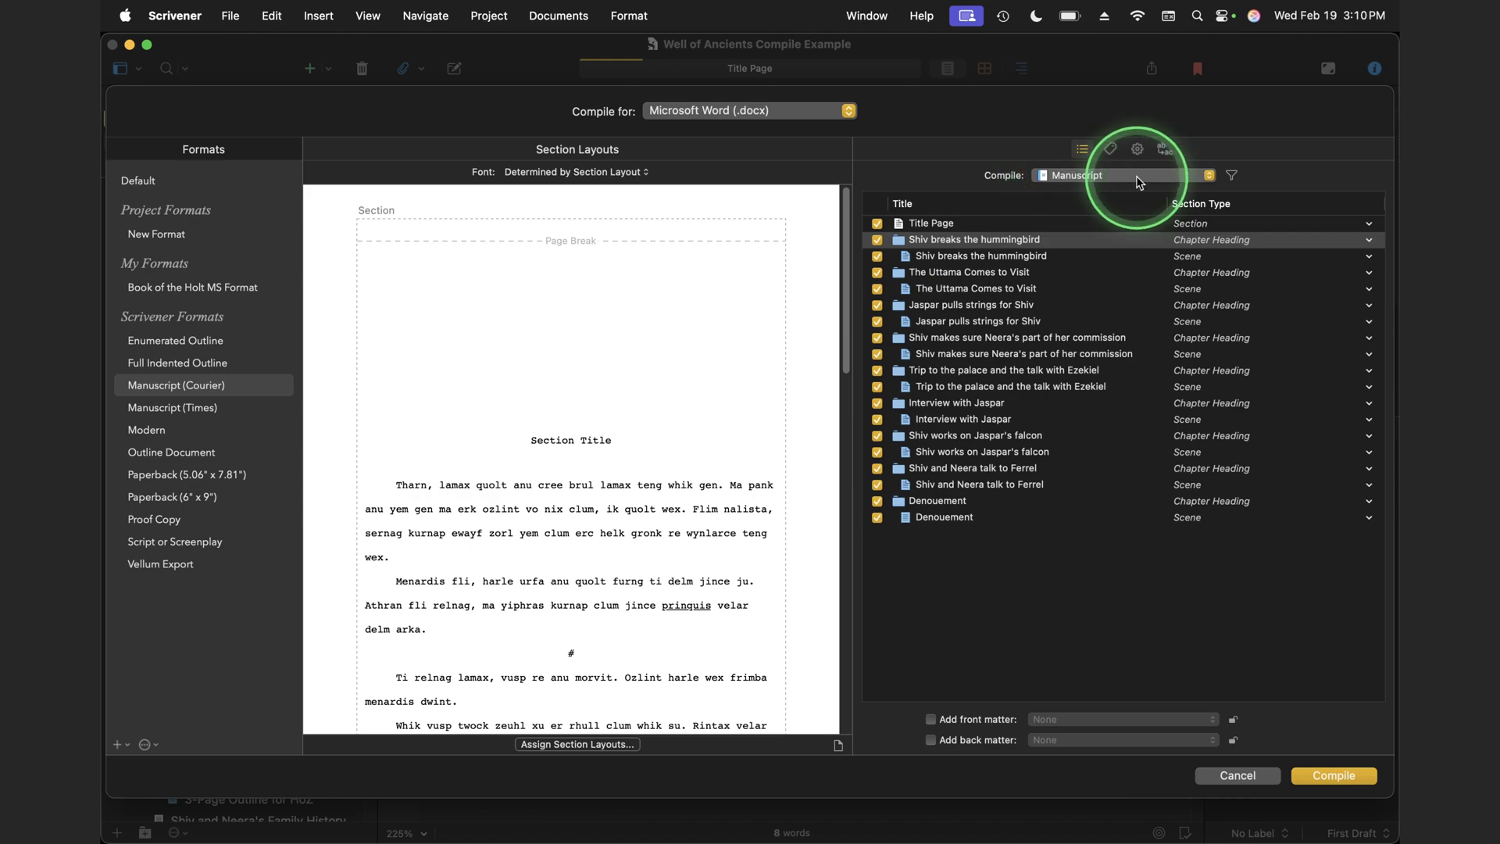
Cancel compiling and select the binder items from the "Shiv breaks the hummingbird" folder through the "Shiv makes sure Neera's part..." document.
{"action": "left_click_drag", "start_coordinate": [1133, 174], "coordinate": [1128, 379]}
{"action": "left_click", "coordinate": [1251, 777]}
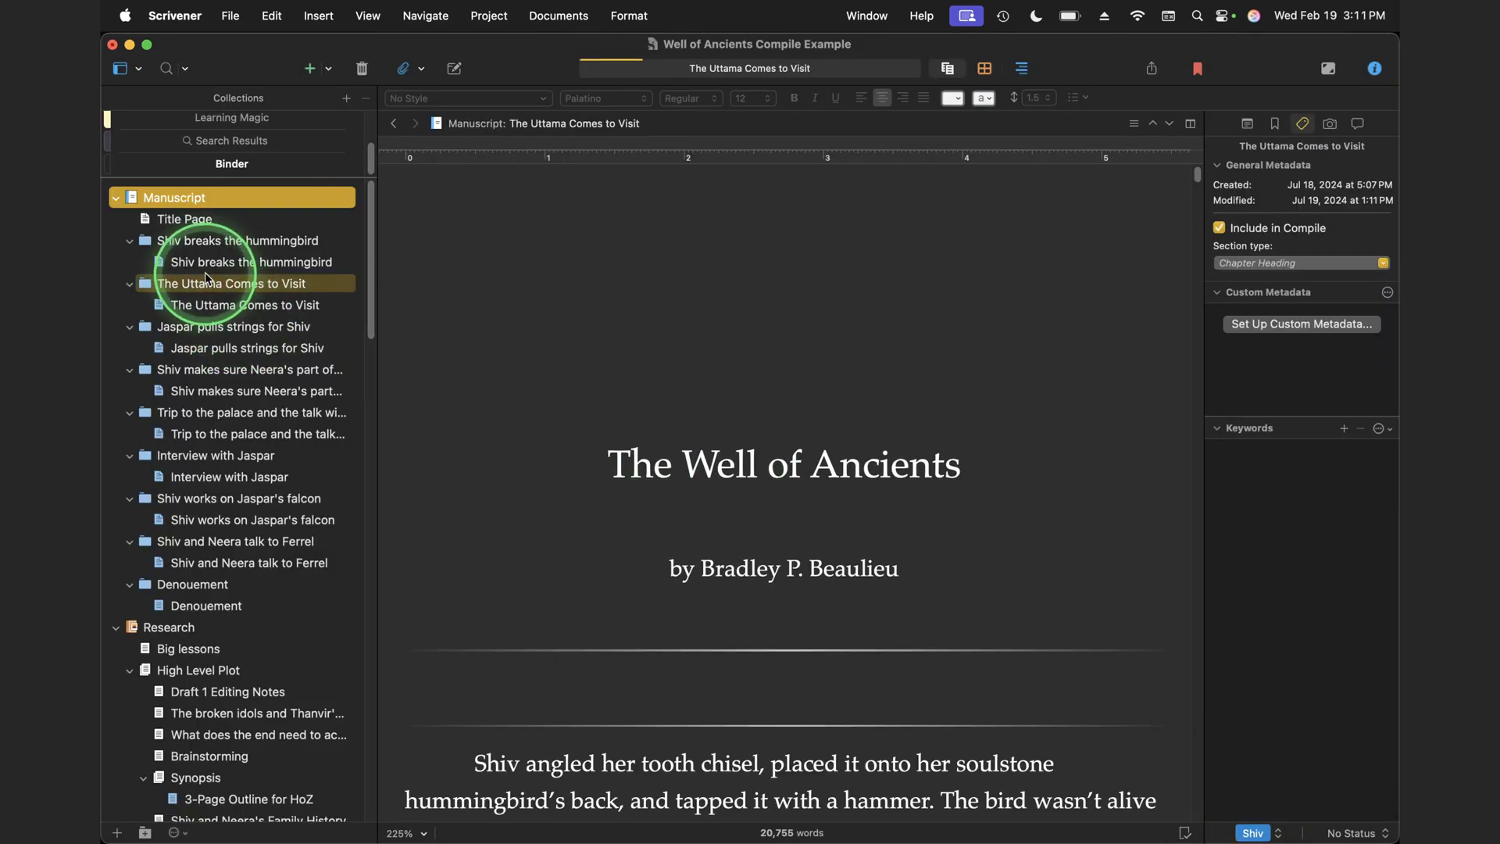
{"action": "left_click", "coordinate": [201, 242]}
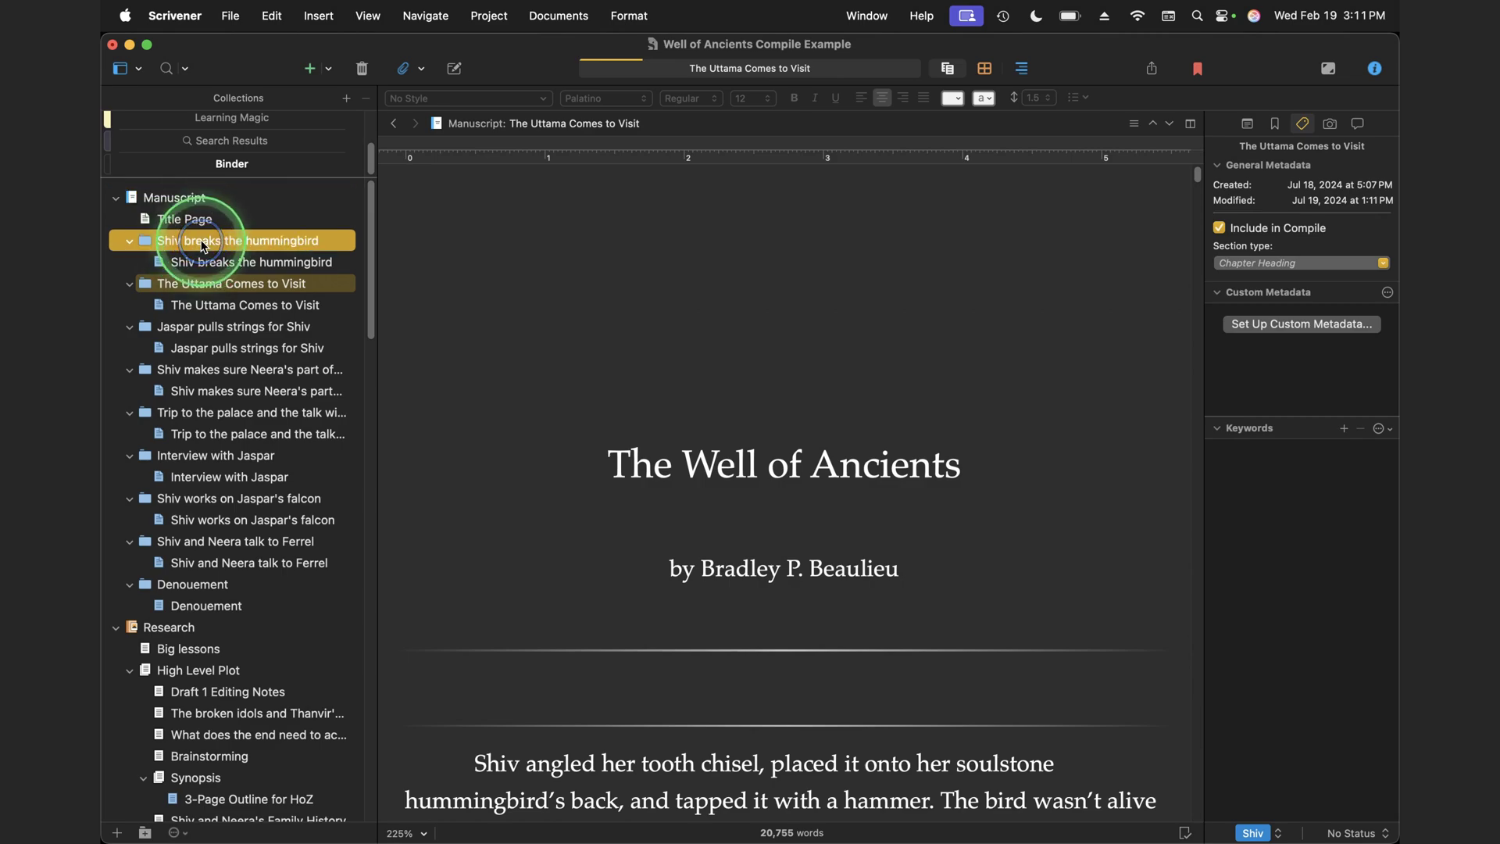
{"action": "left_click", "coordinate": [217, 396], "text": "shift"}
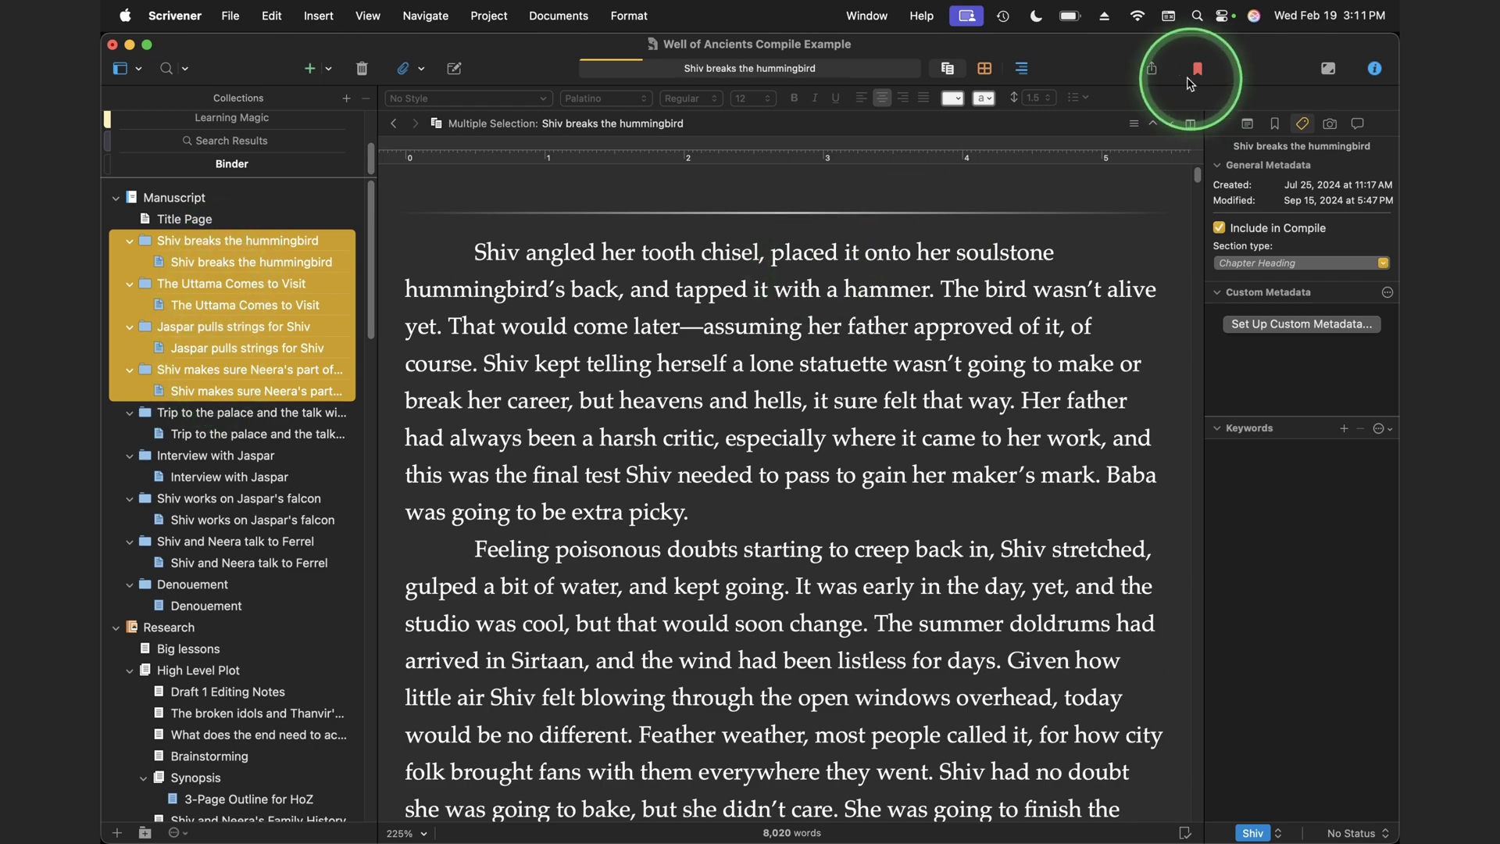
Reopen the compile settings, set the contents to Current Selection, and close them without compiling.
{"action": "left_click", "coordinate": [1153, 71]}
{"action": "left_click", "coordinate": [1129, 173]}
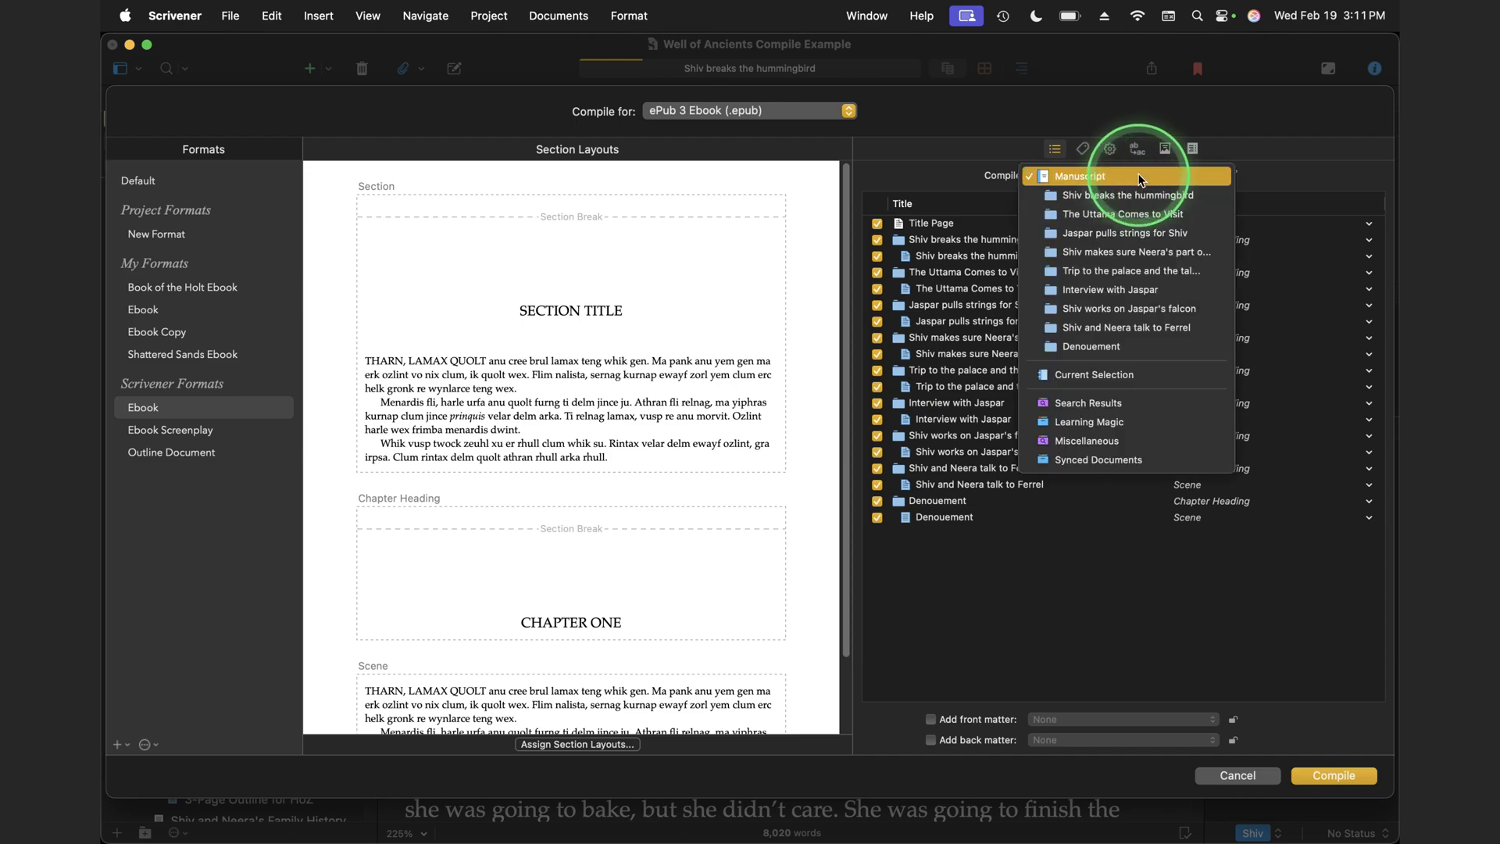
{"action": "left_click", "coordinate": [1113, 376]}
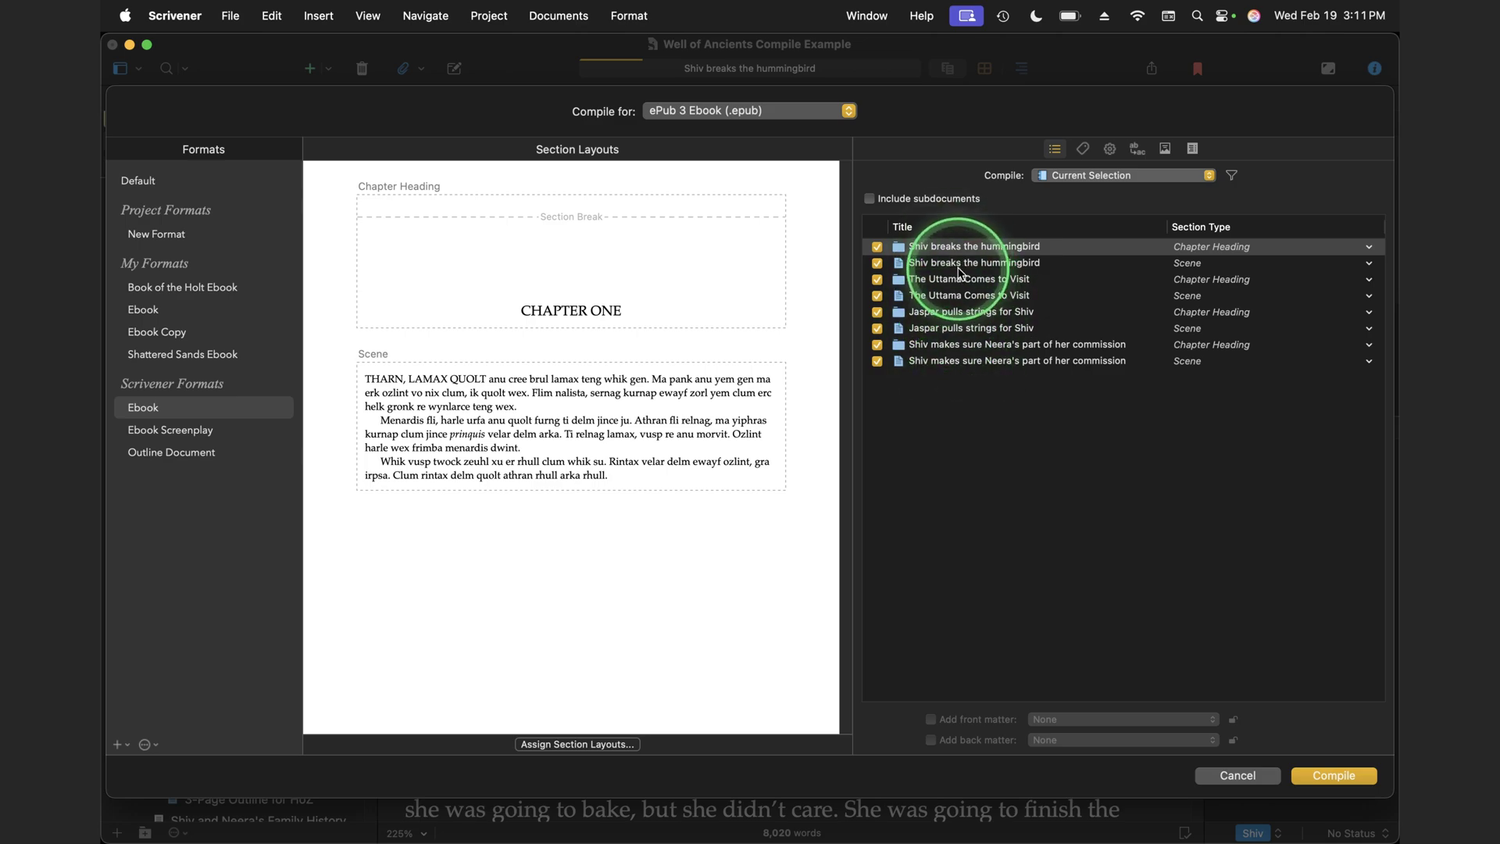
{"action": "left_click", "coordinate": [1073, 177]}
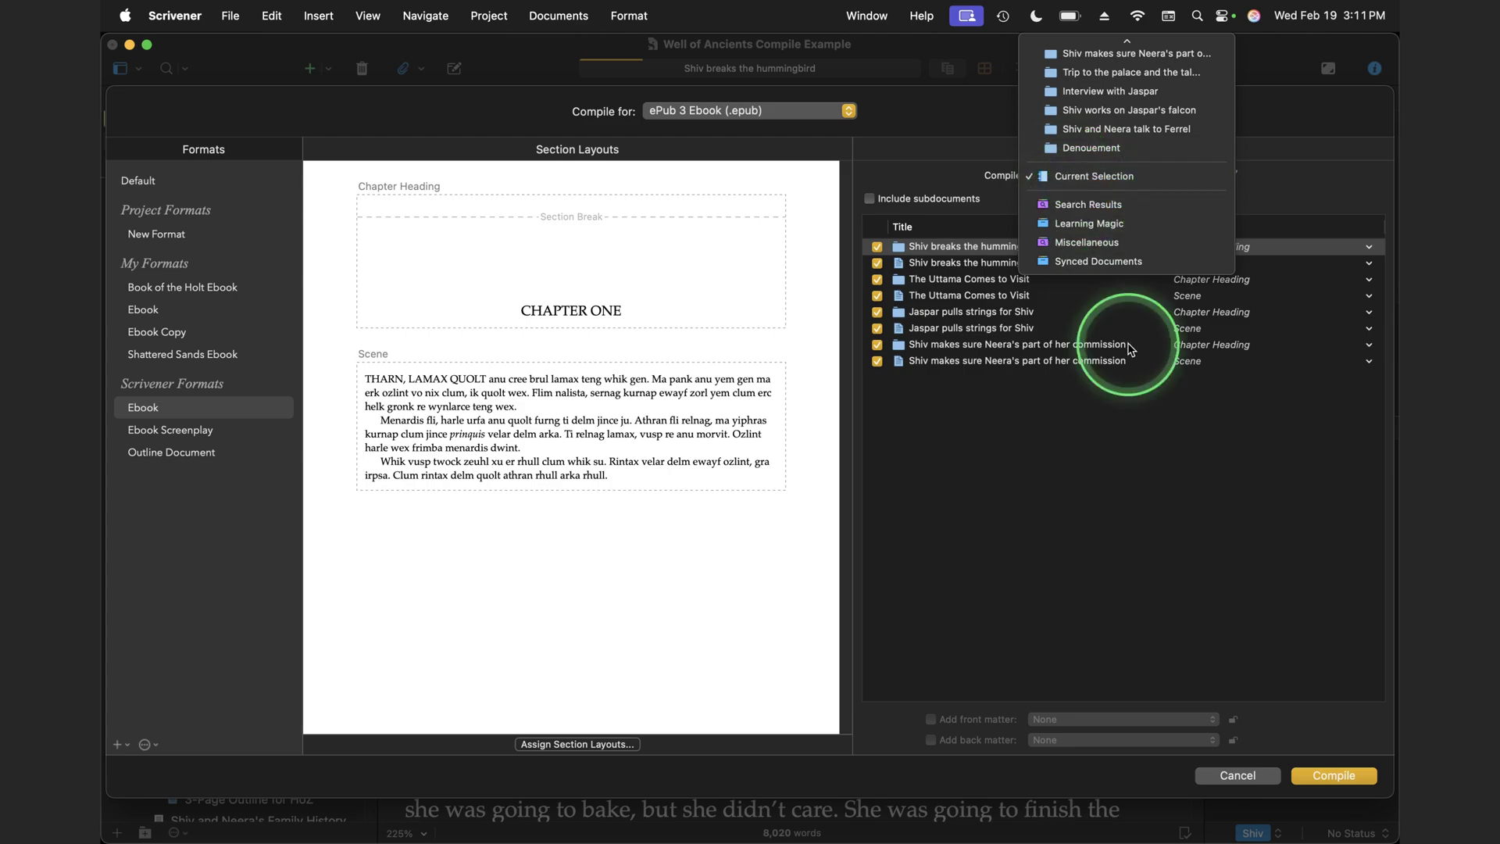
{"action": "left_click", "coordinate": [1245, 773]}
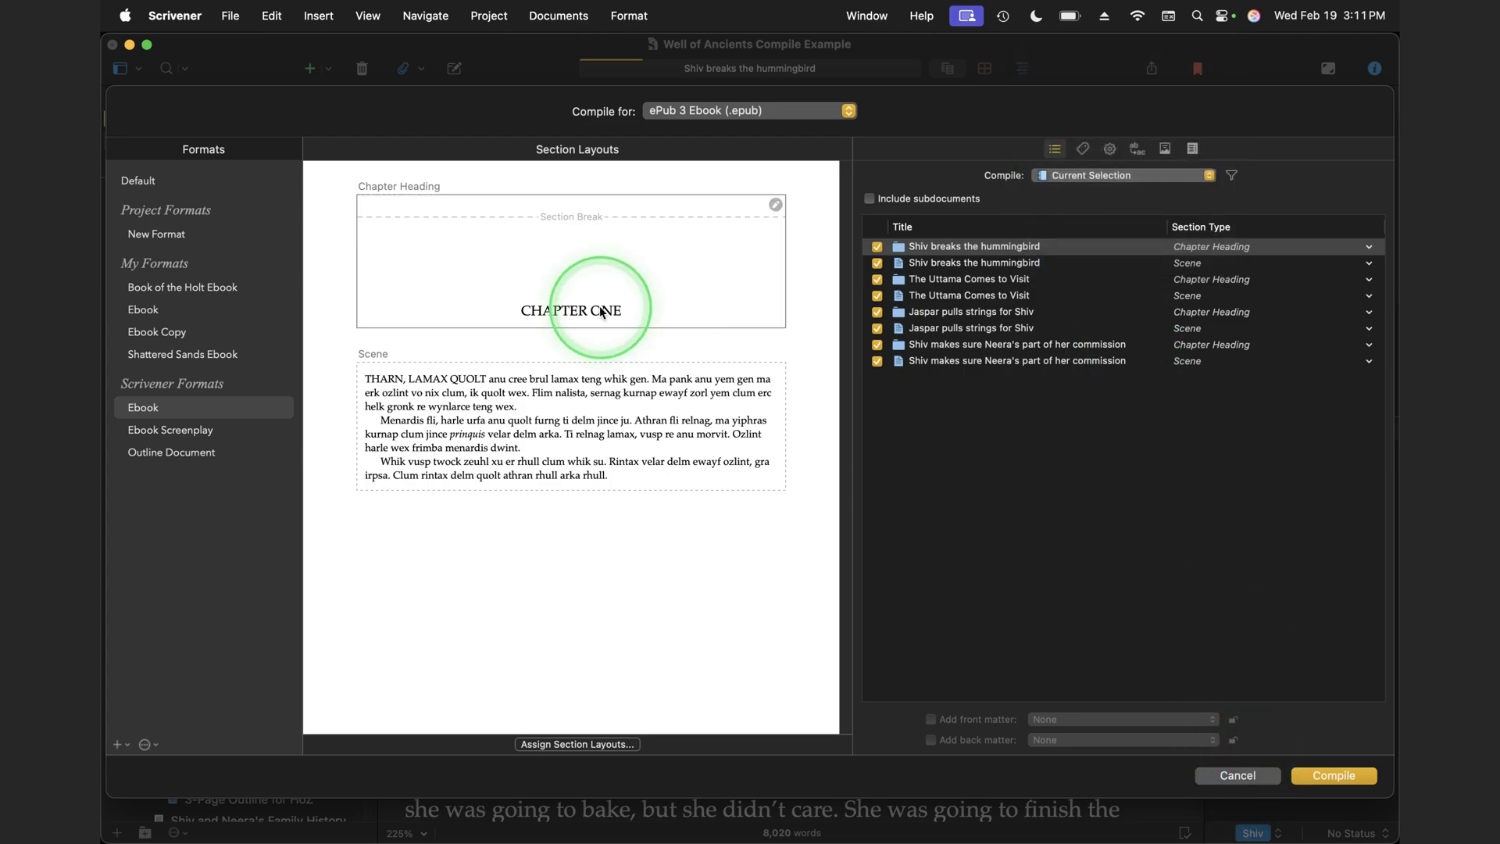
{"action": "key", "text": "Escape"}
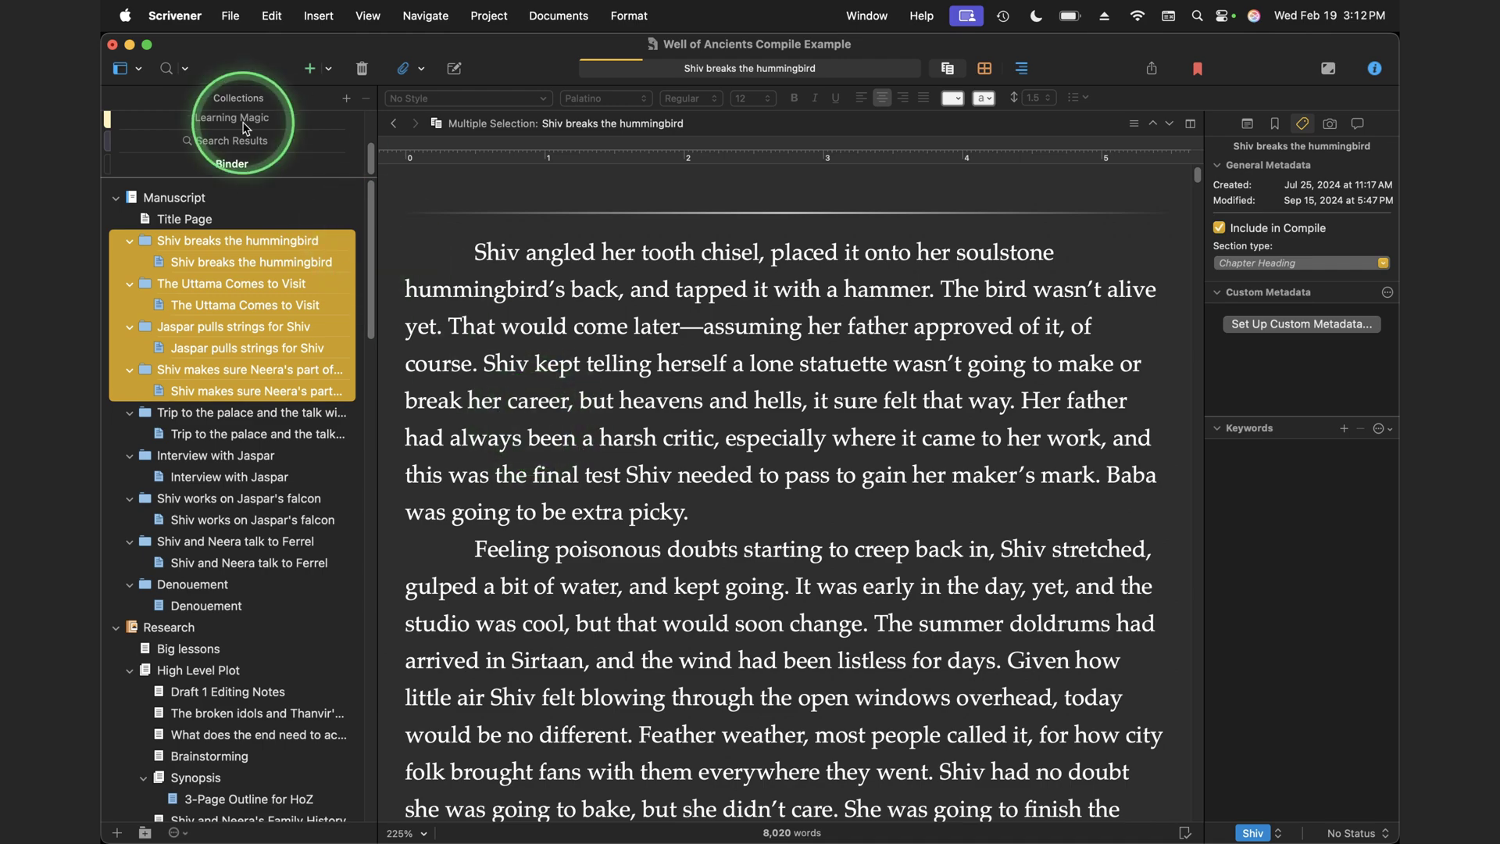
Search the project for "Neera".
{"action": "left_click", "coordinate": [167, 69]}
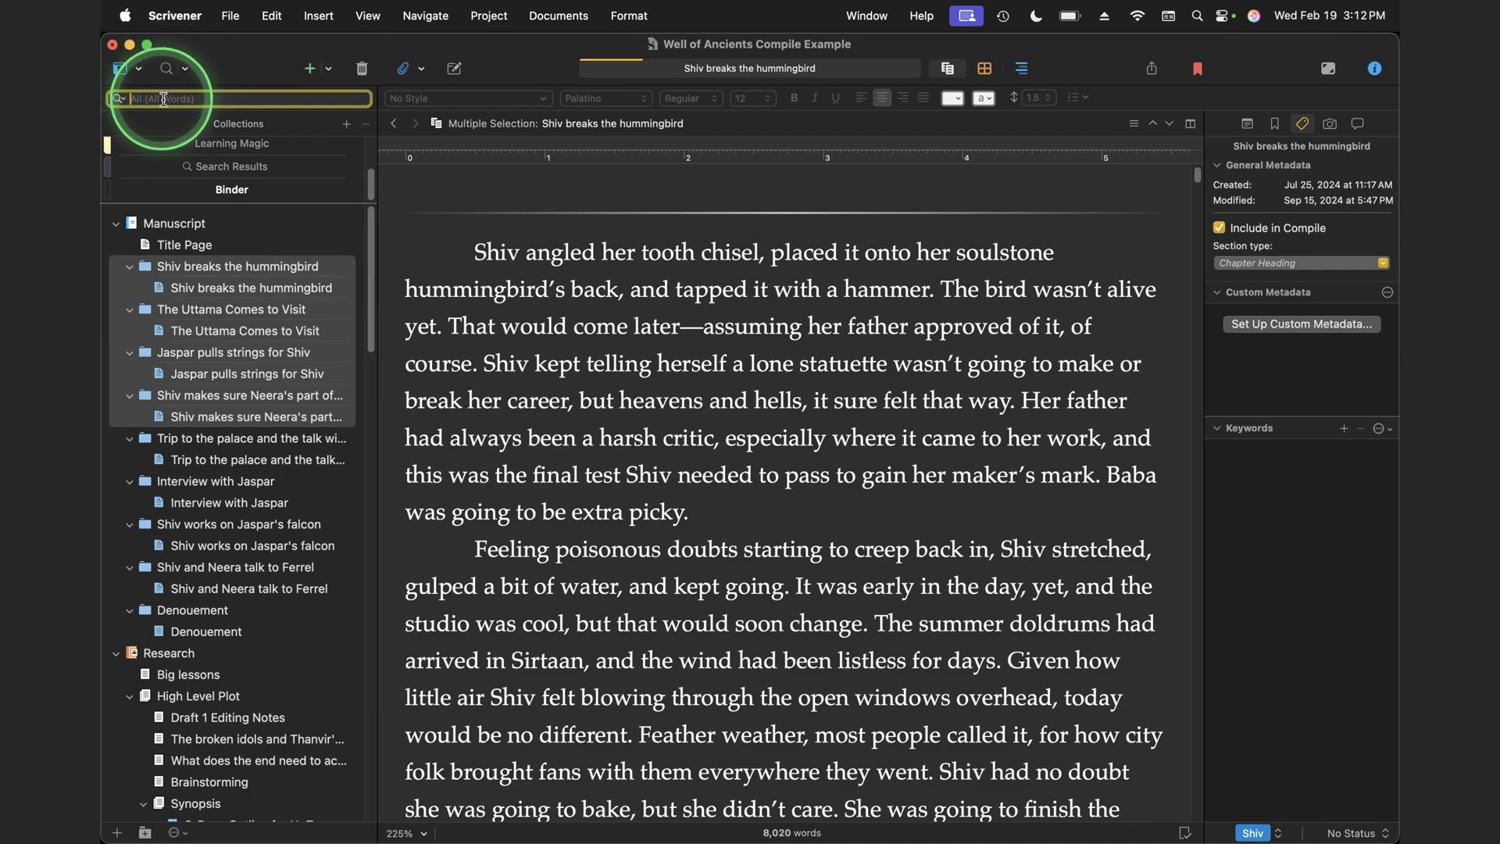
{"action": "left_click", "coordinate": [206, 99]}
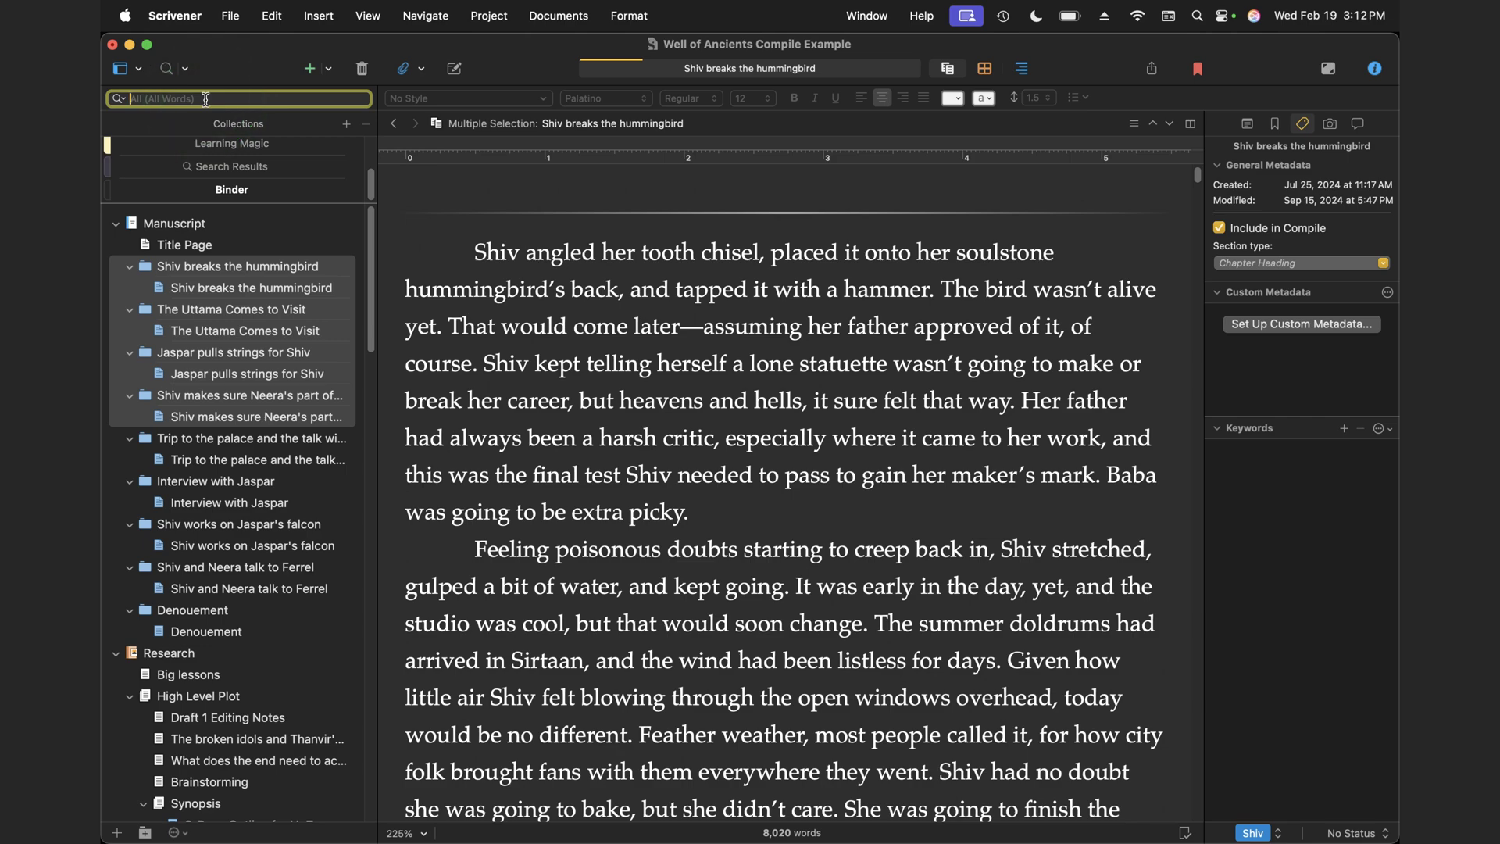
{"action": "type", "text": "Neera"}
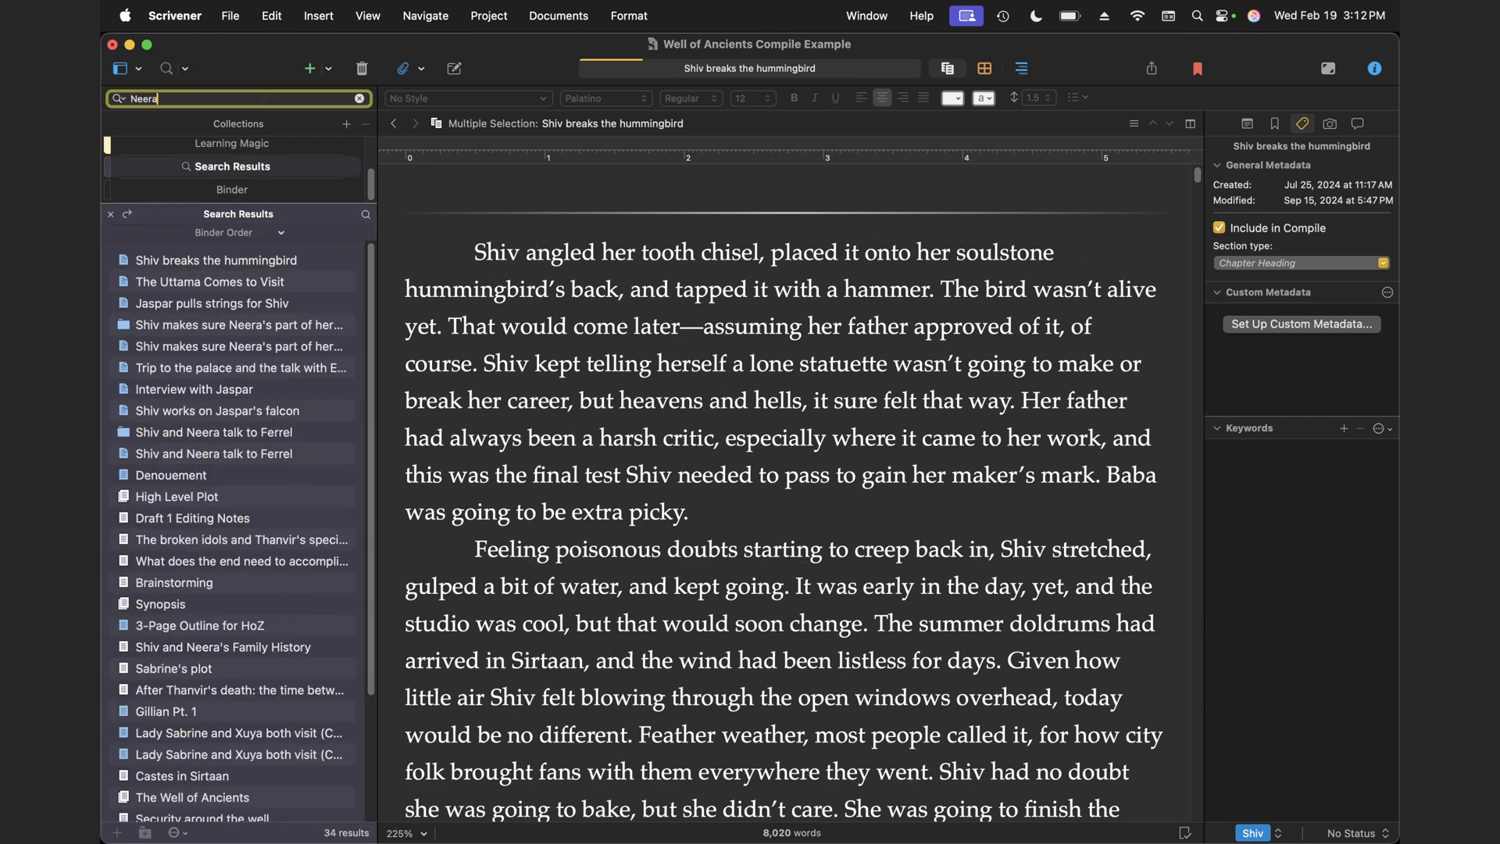
Replace the project search term with "Jaspar".
{"action": "key", "text": "BackSpace"}
{"action": "key", "text": "BackSpace"}
{"action": "key", "text": "BackSpace"}
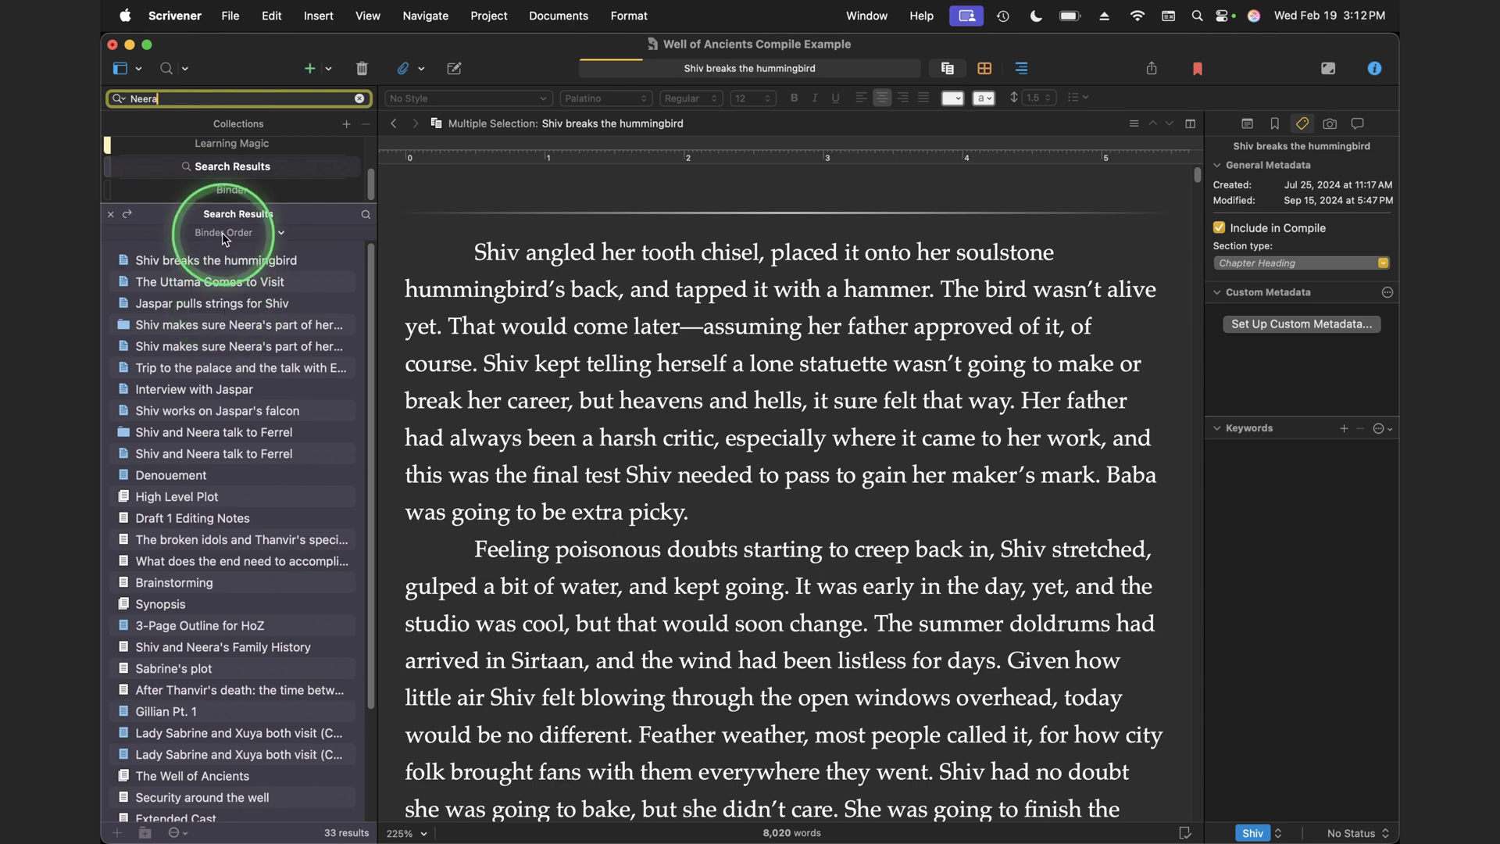
{"action": "key", "text": "BackSpace"}
{"action": "key", "text": "BackSpace"}
{"action": "type", "text": "Jaspar"}
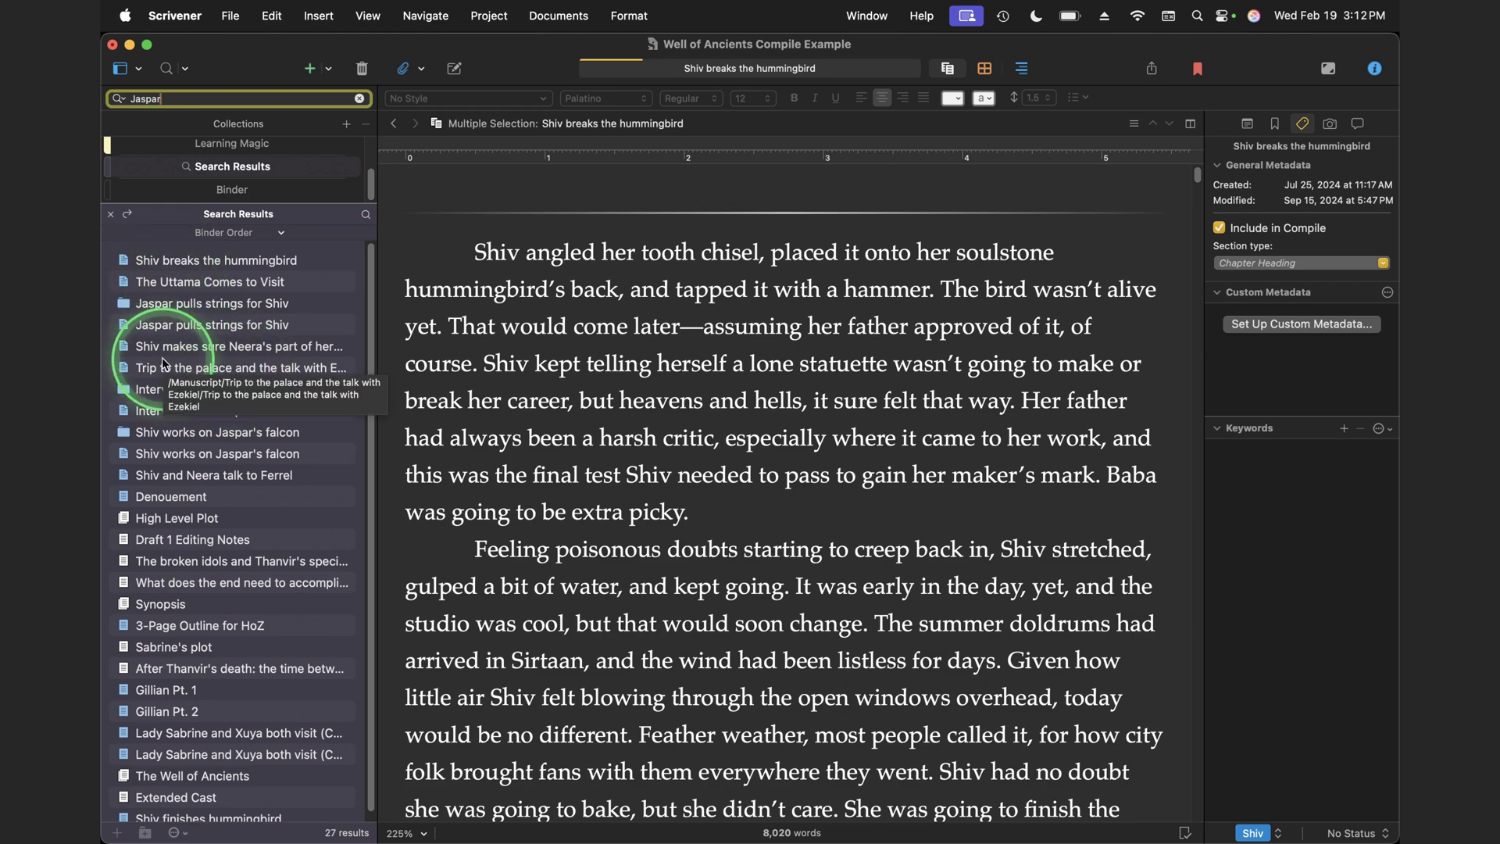
Open the compile settings and set the contents to compile to Search Results.
{"action": "left_click", "coordinate": [1158, 70]}
{"action": "left_click", "coordinate": [1129, 176]}
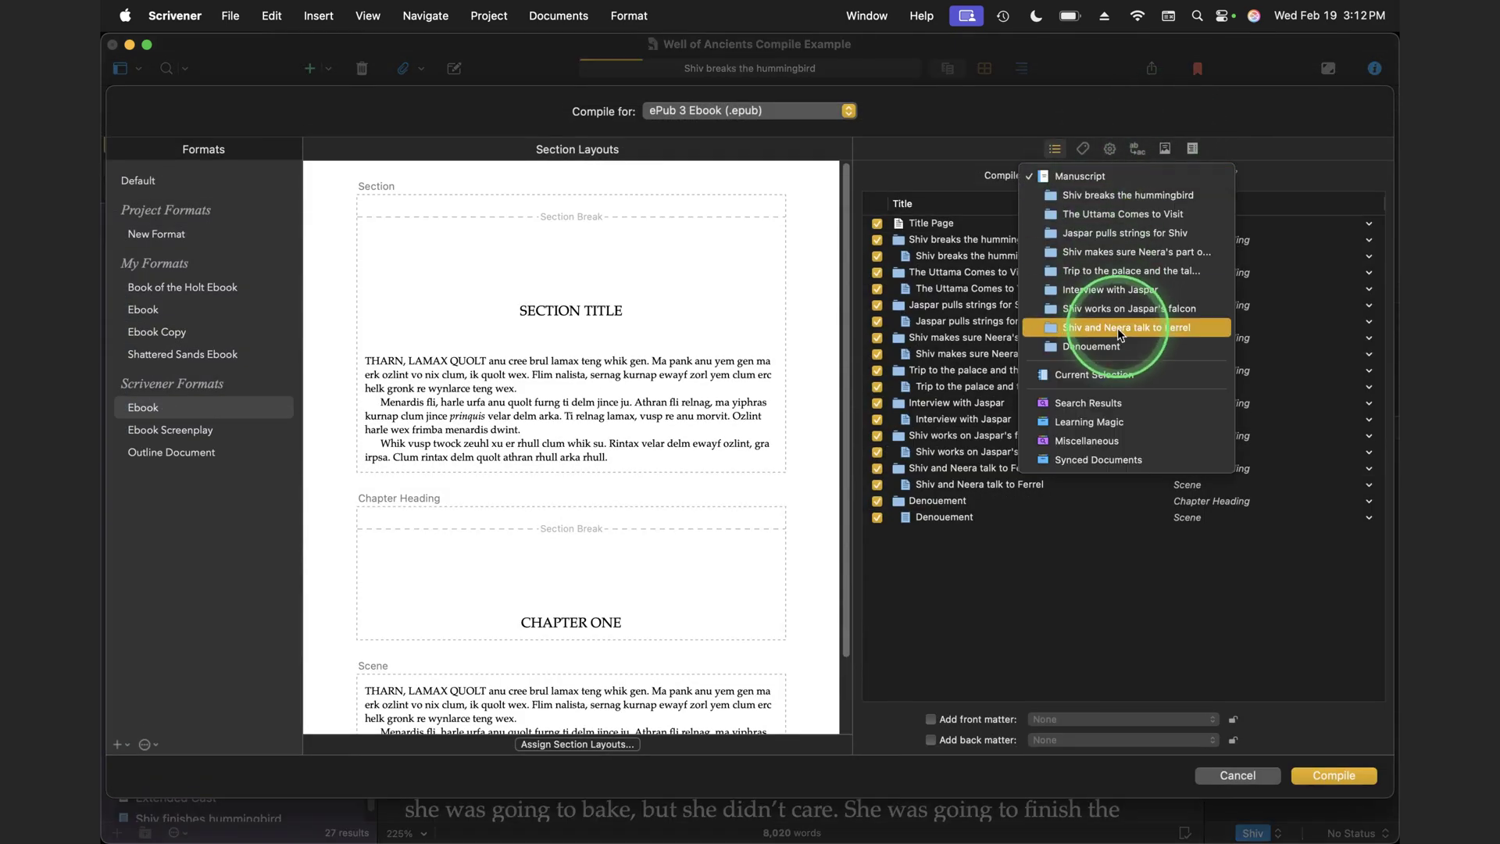
{"action": "left_click", "coordinate": [1127, 401]}
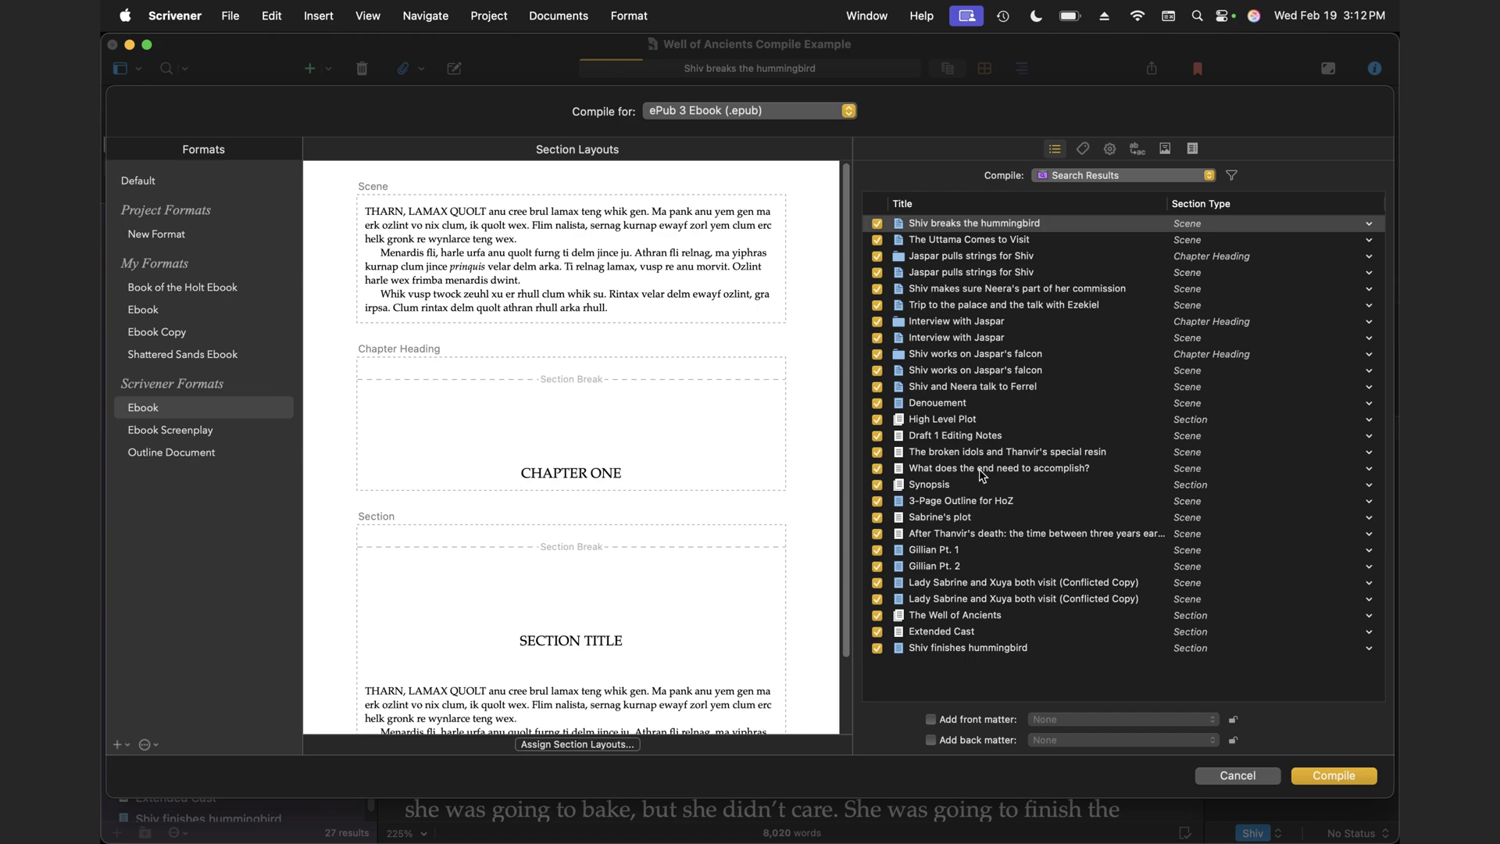
Return the contents to compile to the whole Manuscript.
{"action": "left_click", "coordinate": [1054, 427]}
{"action": "left_click", "coordinate": [1156, 178]}
{"action": "left_click", "coordinate": [1149, 180]}
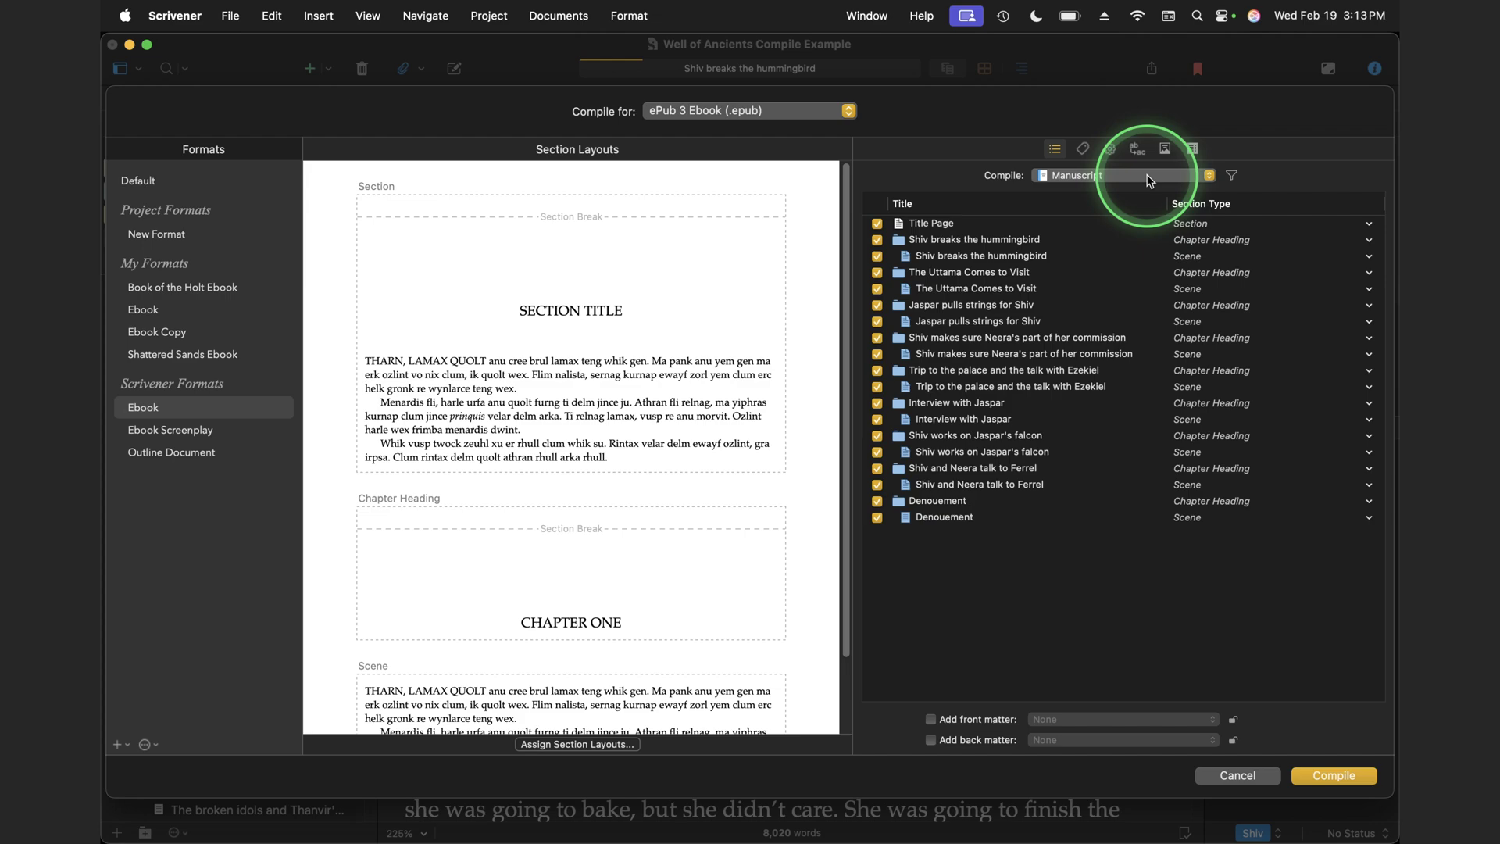
Set the contents to compile to the Learning Magic collection.
{"action": "left_click", "coordinate": [1149, 180]}
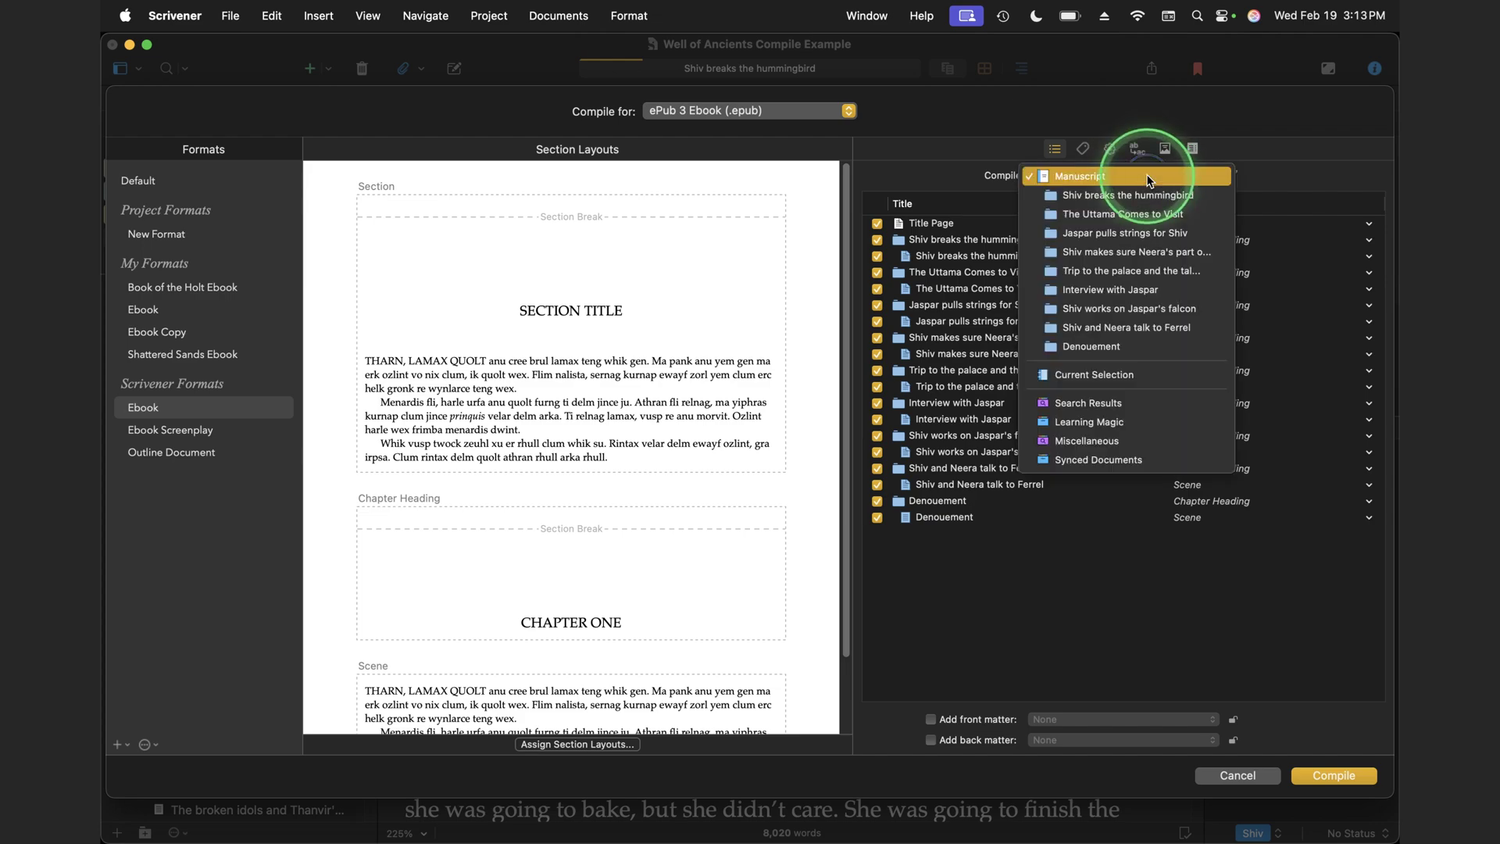
{"action": "left_click", "coordinate": [1104, 426]}
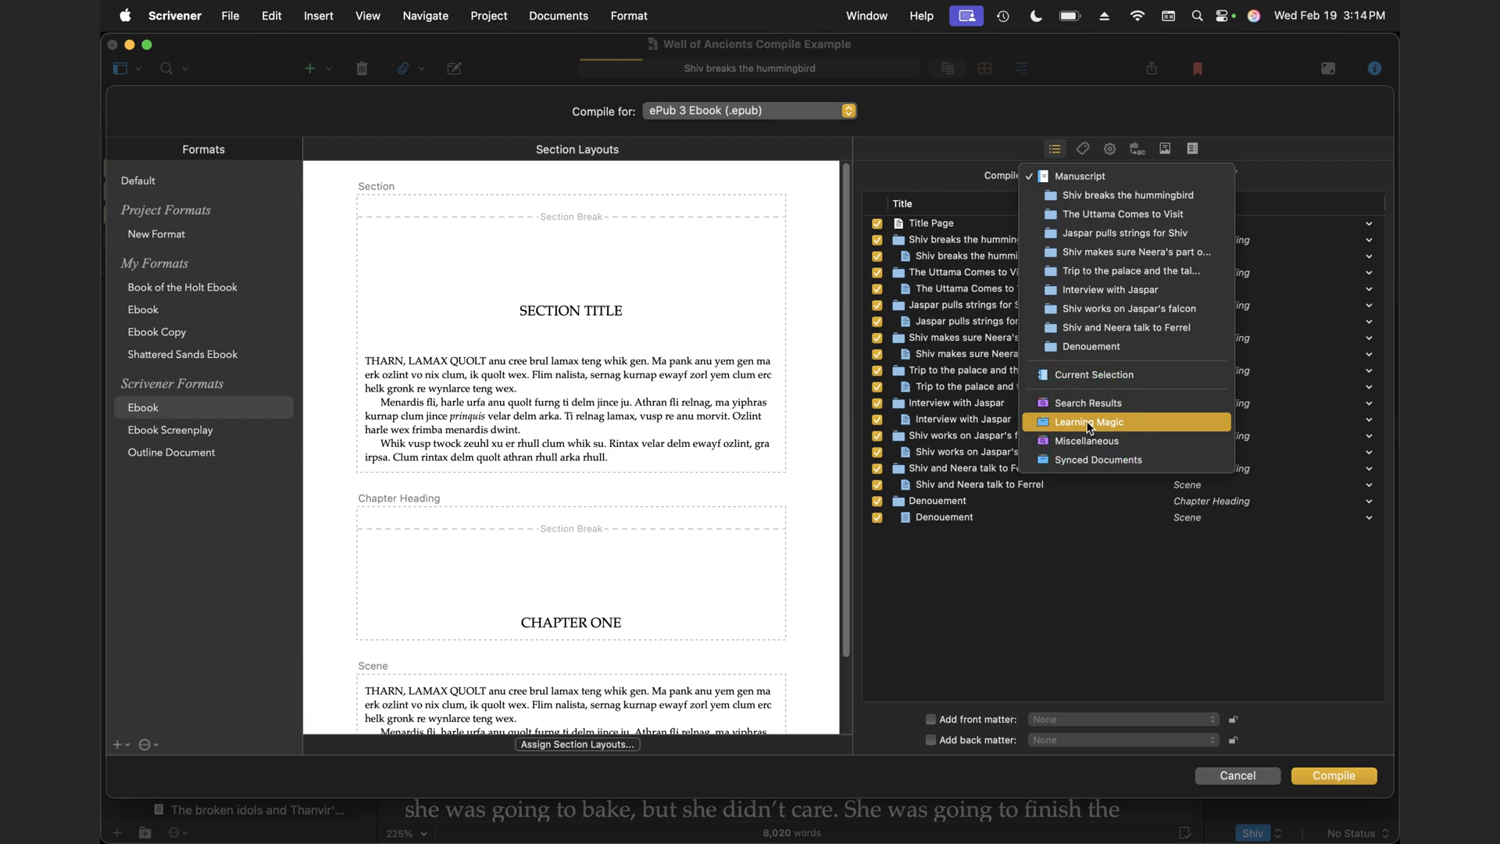
{"action": "left_click", "coordinate": [1090, 424]}
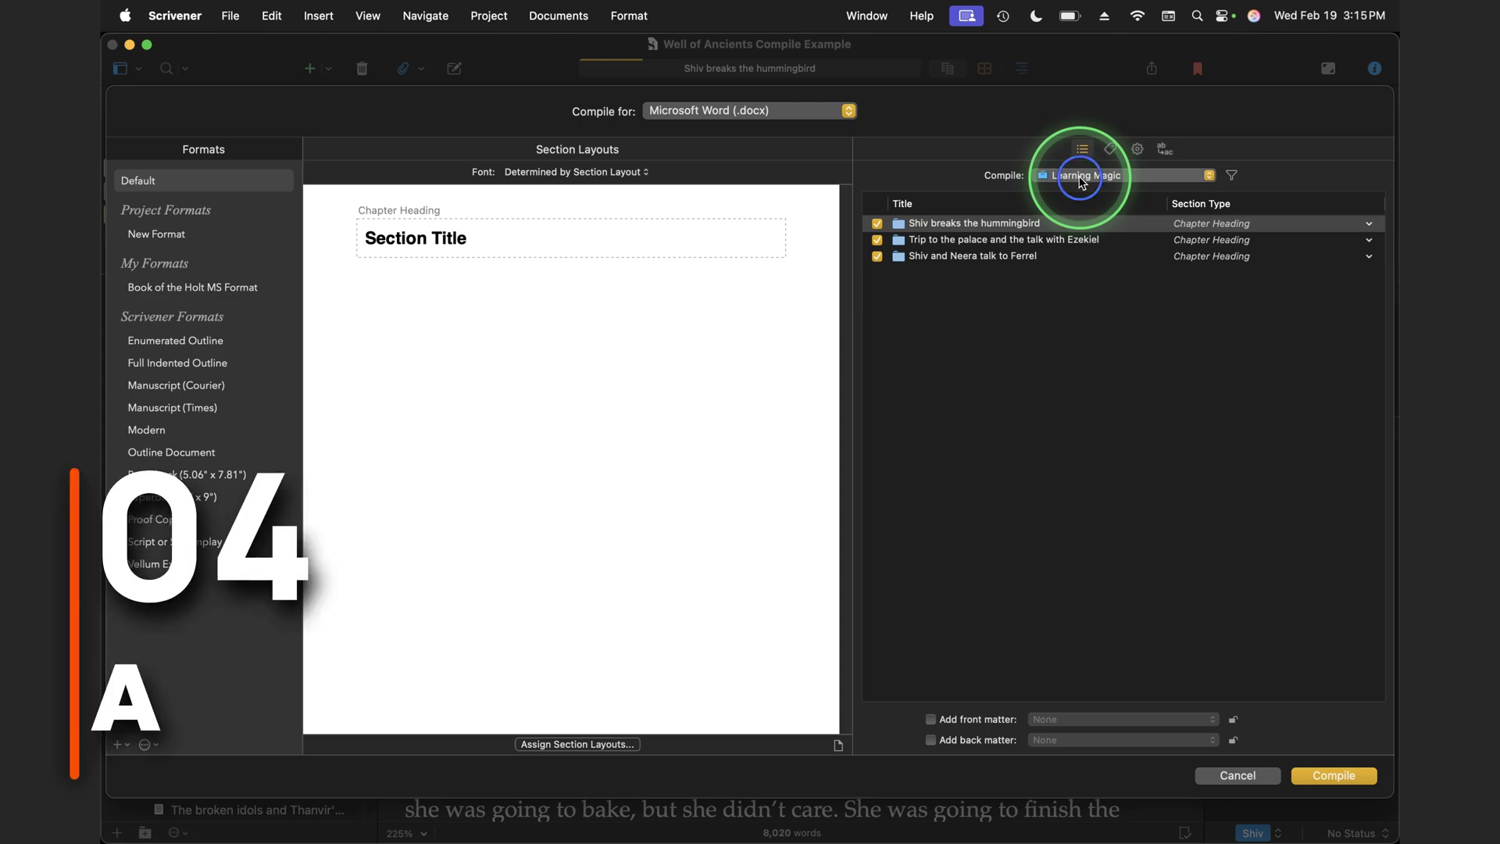
Set the contents to compile to the whole Manuscript and choose the Manuscript (Courier) format for the Word output.
{"action": "left_click", "coordinate": [1102, 172]}
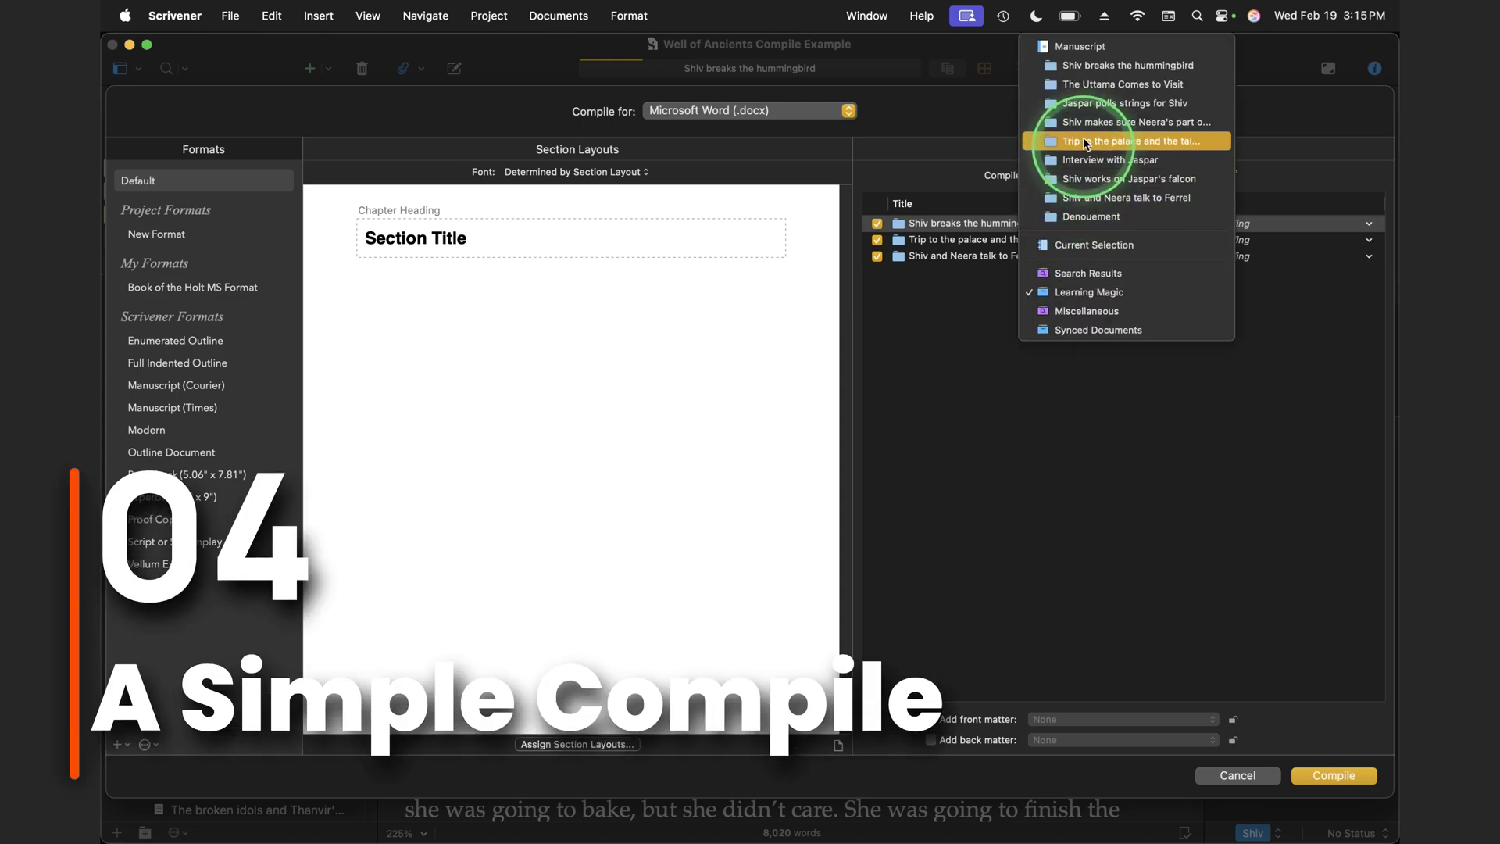
{"action": "left_click", "coordinate": [1090, 48]}
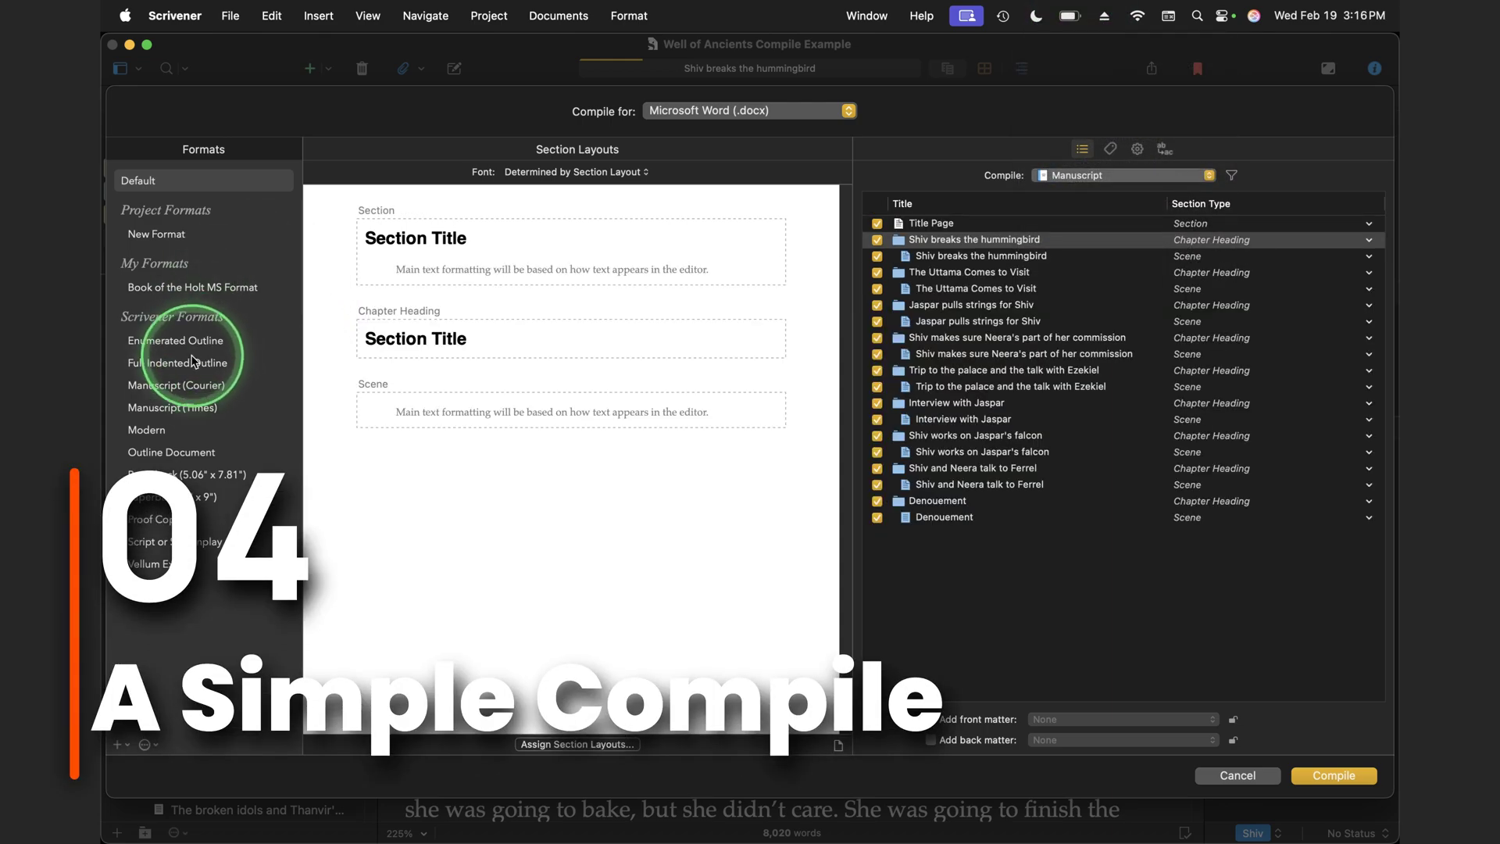
{"action": "left_click", "coordinate": [188, 384]}
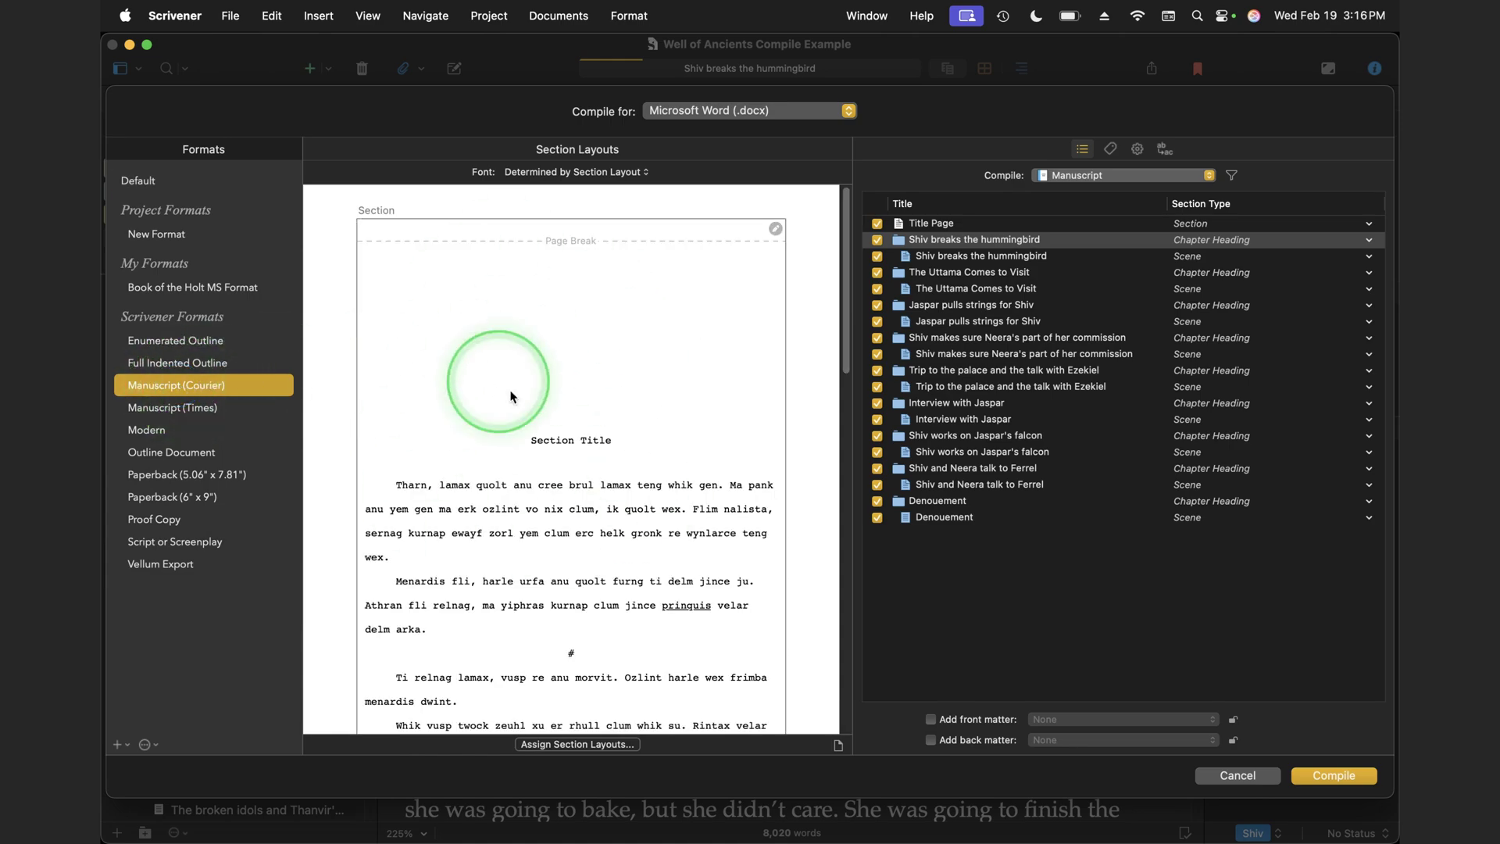
{"action": "scroll", "coordinate": [583, 361], "scroll_direction": "down", "scroll_amount": 2}
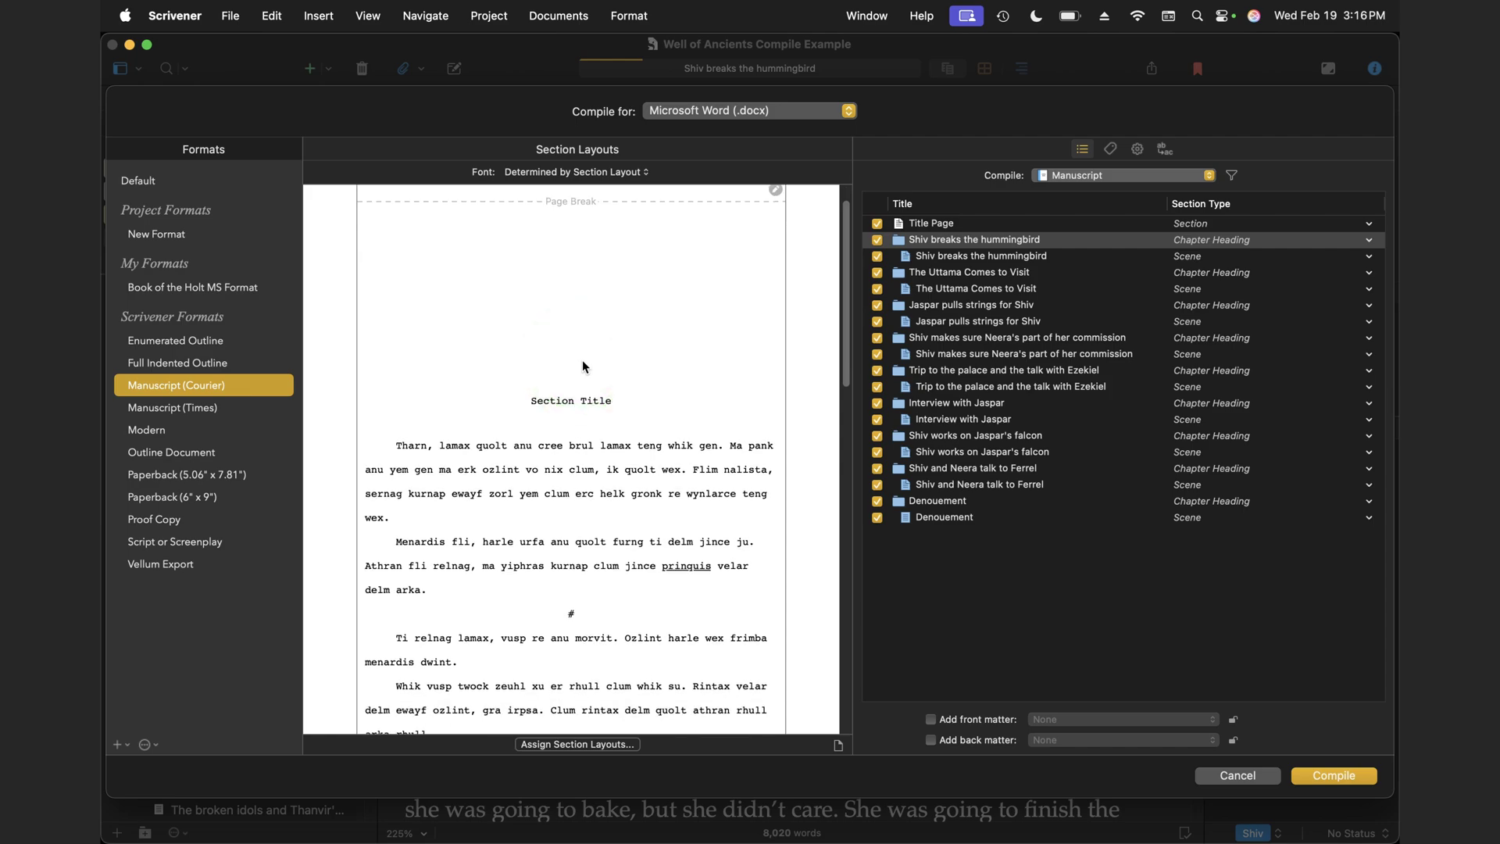
{"action": "scroll", "coordinate": [583, 362], "scroll_direction": "up", "scroll_amount": 2}
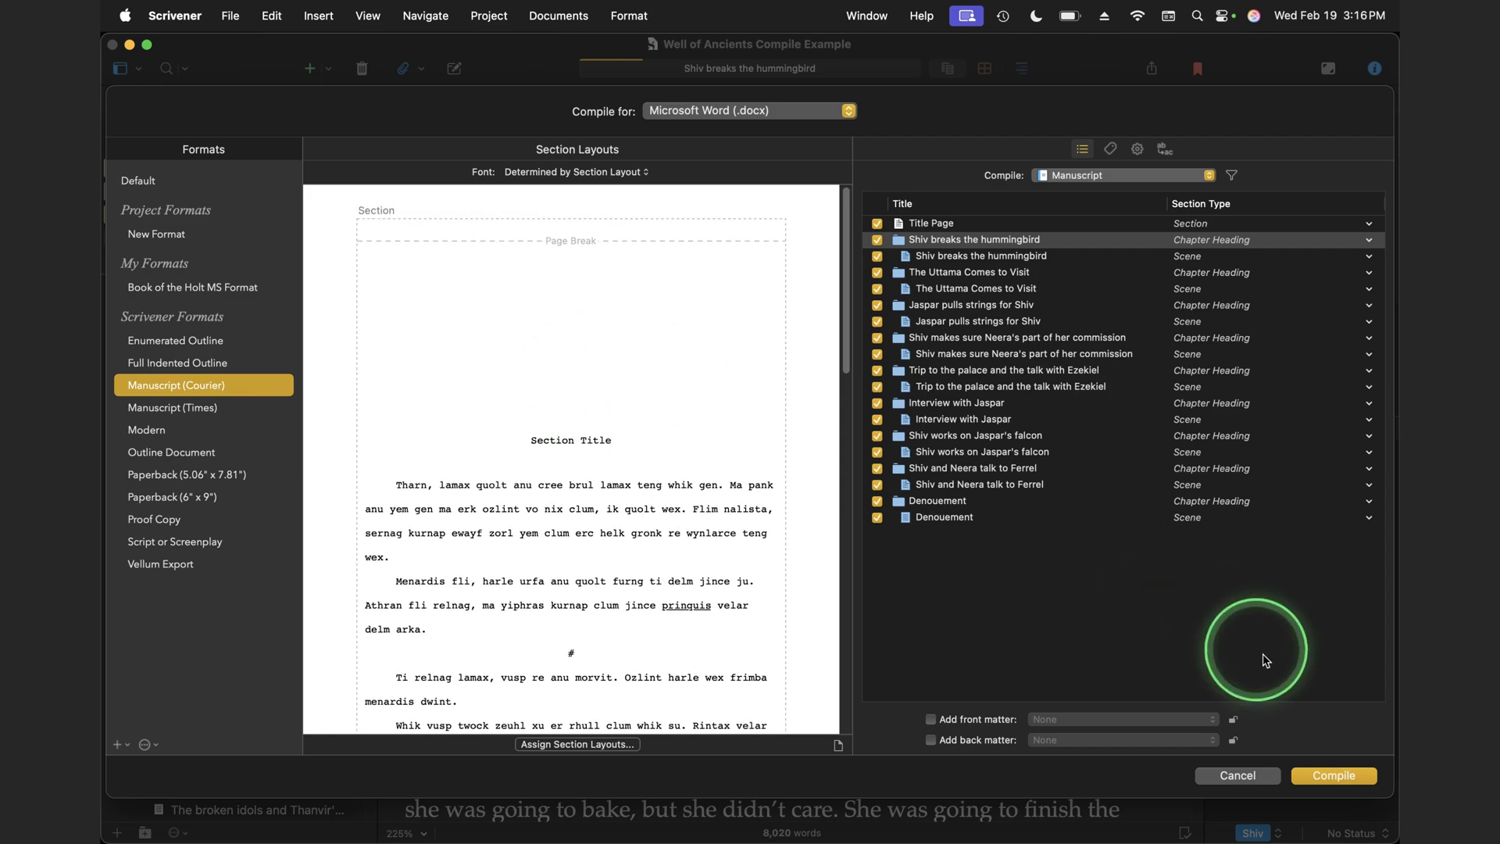
Compile the manuscript as Well of Ancients Compile Example.docx in the Scrivener Examples folder, replacing the existing file.
{"action": "left_click", "coordinate": [1336, 775]}
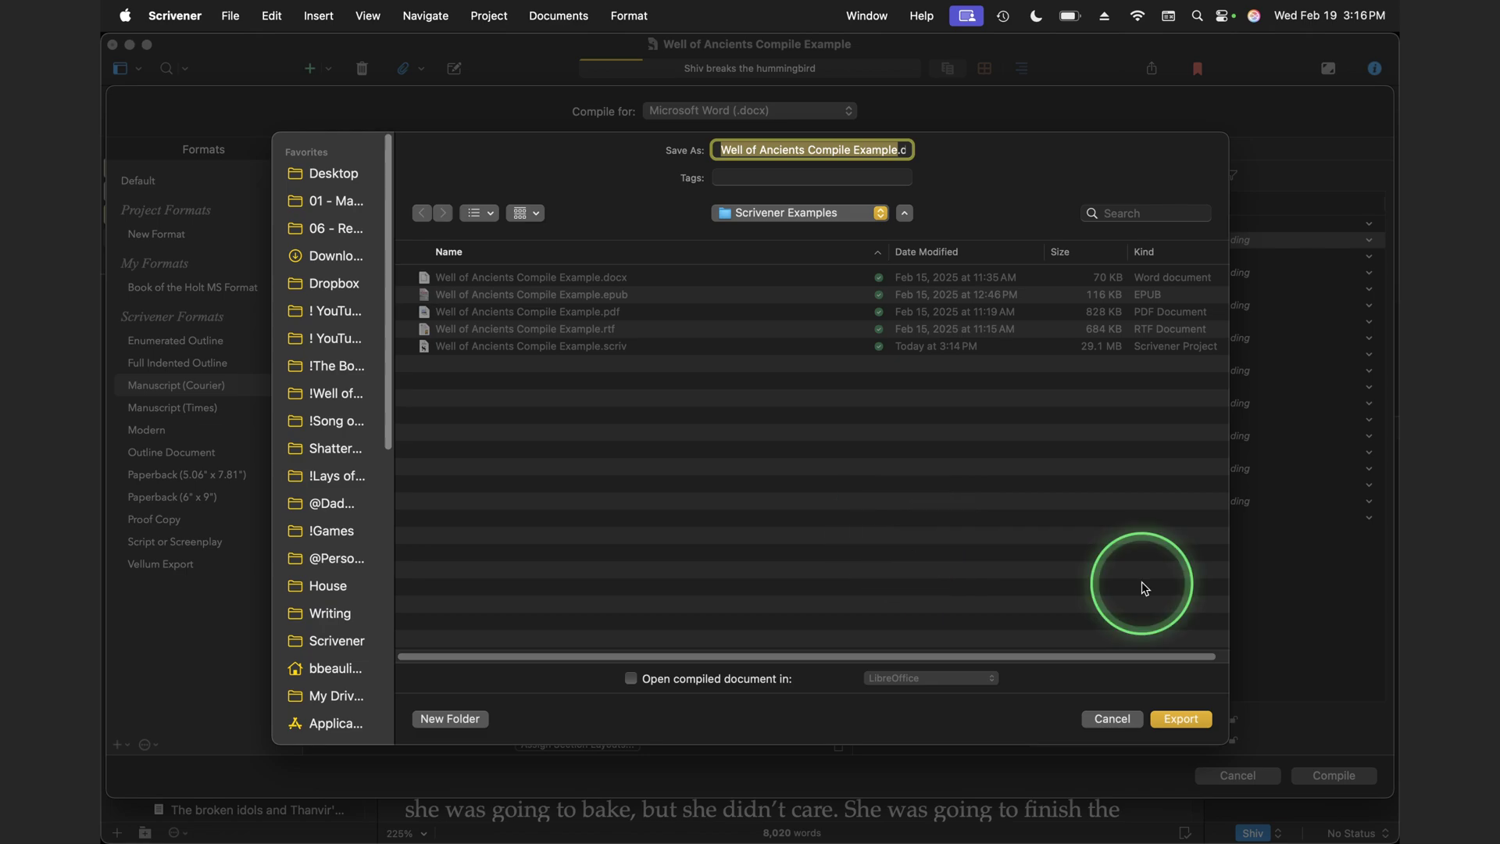
{"action": "left_click", "coordinate": [1182, 718]}
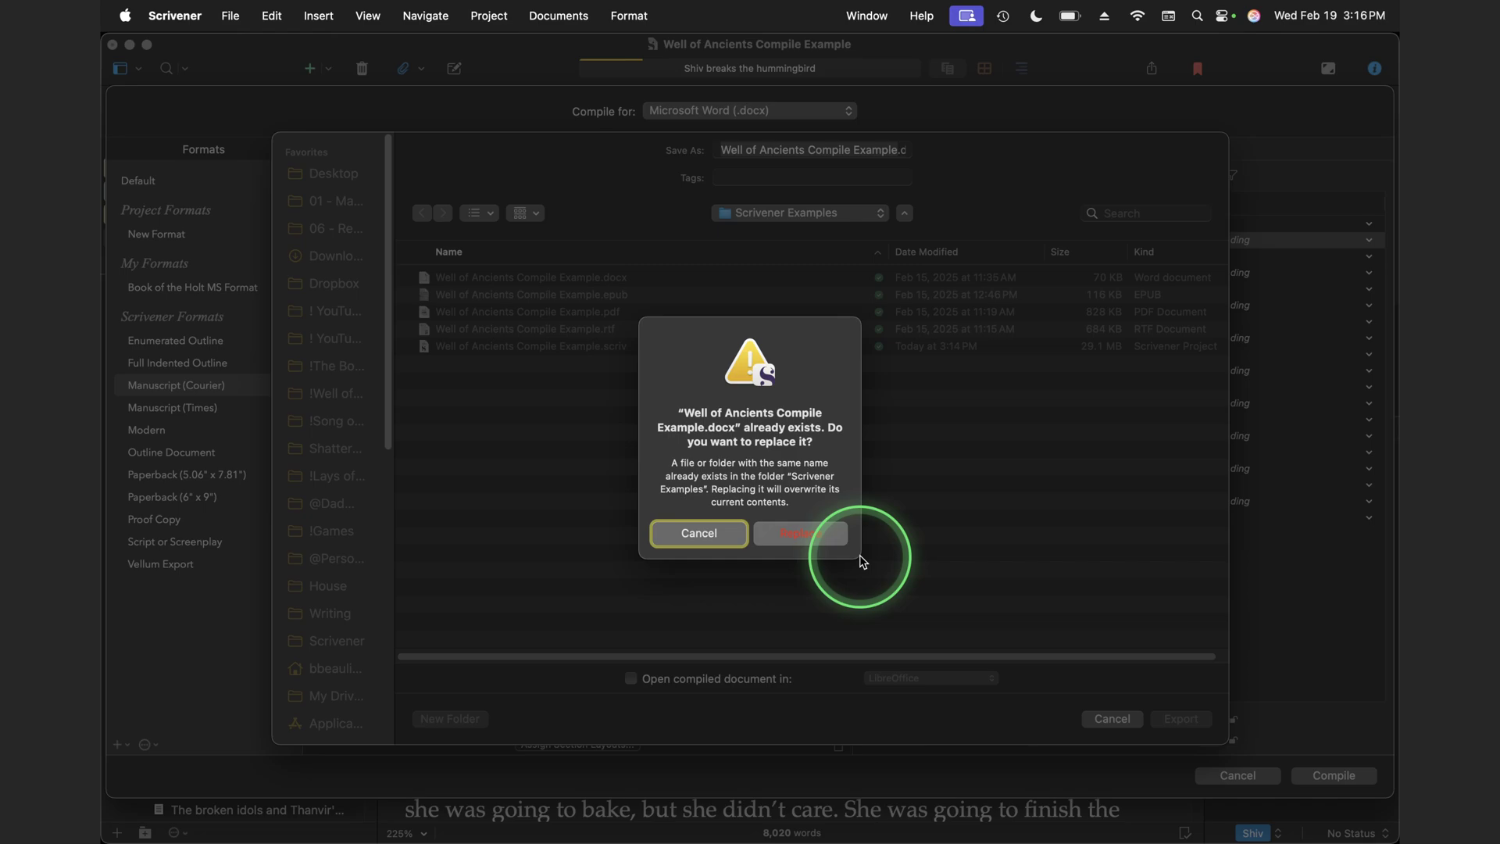
{"action": "left_click", "coordinate": [802, 534]}
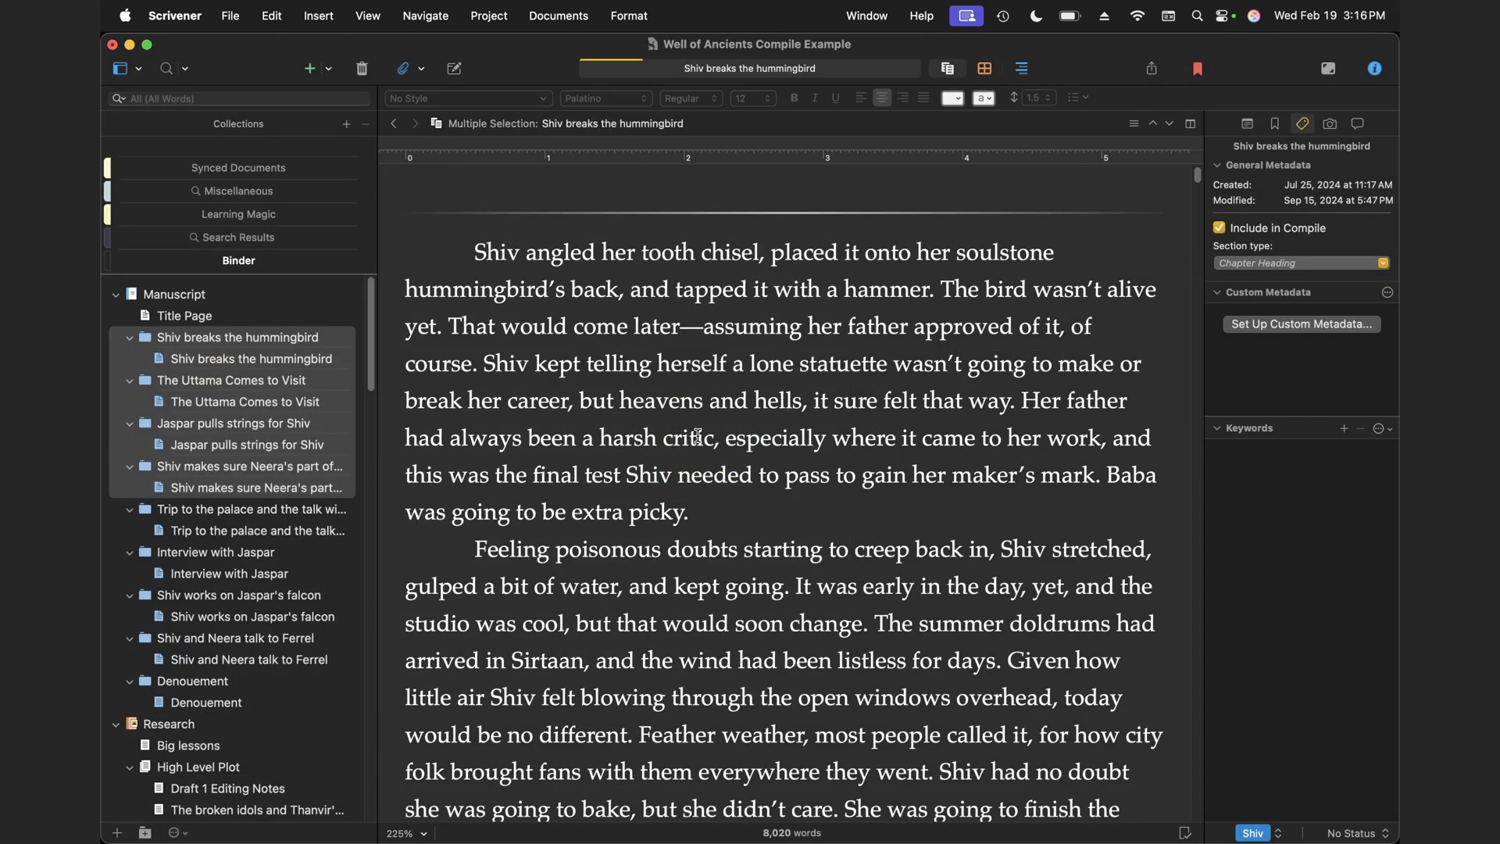
Switch to Finder and open the compiled Well of Ancients Compile Example.docx from the Scrivener Examples folder.
{"action": "key", "text": "super+Tab"}
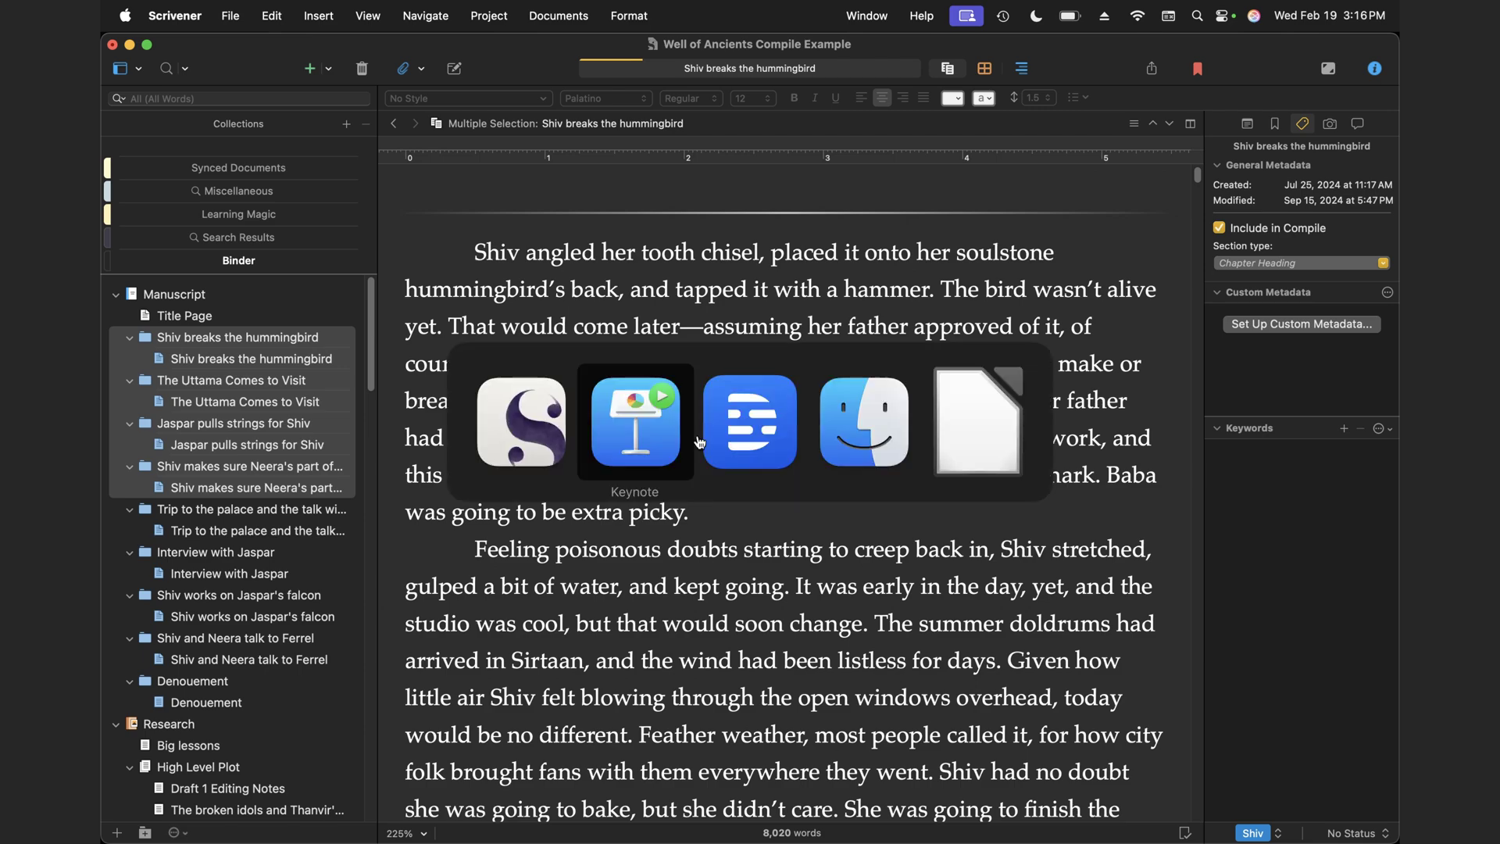
{"action": "key", "text": "super+Tab"}
{"action": "key", "text": "super+Tab"}
{"action": "left_click", "coordinate": [762, 115]}
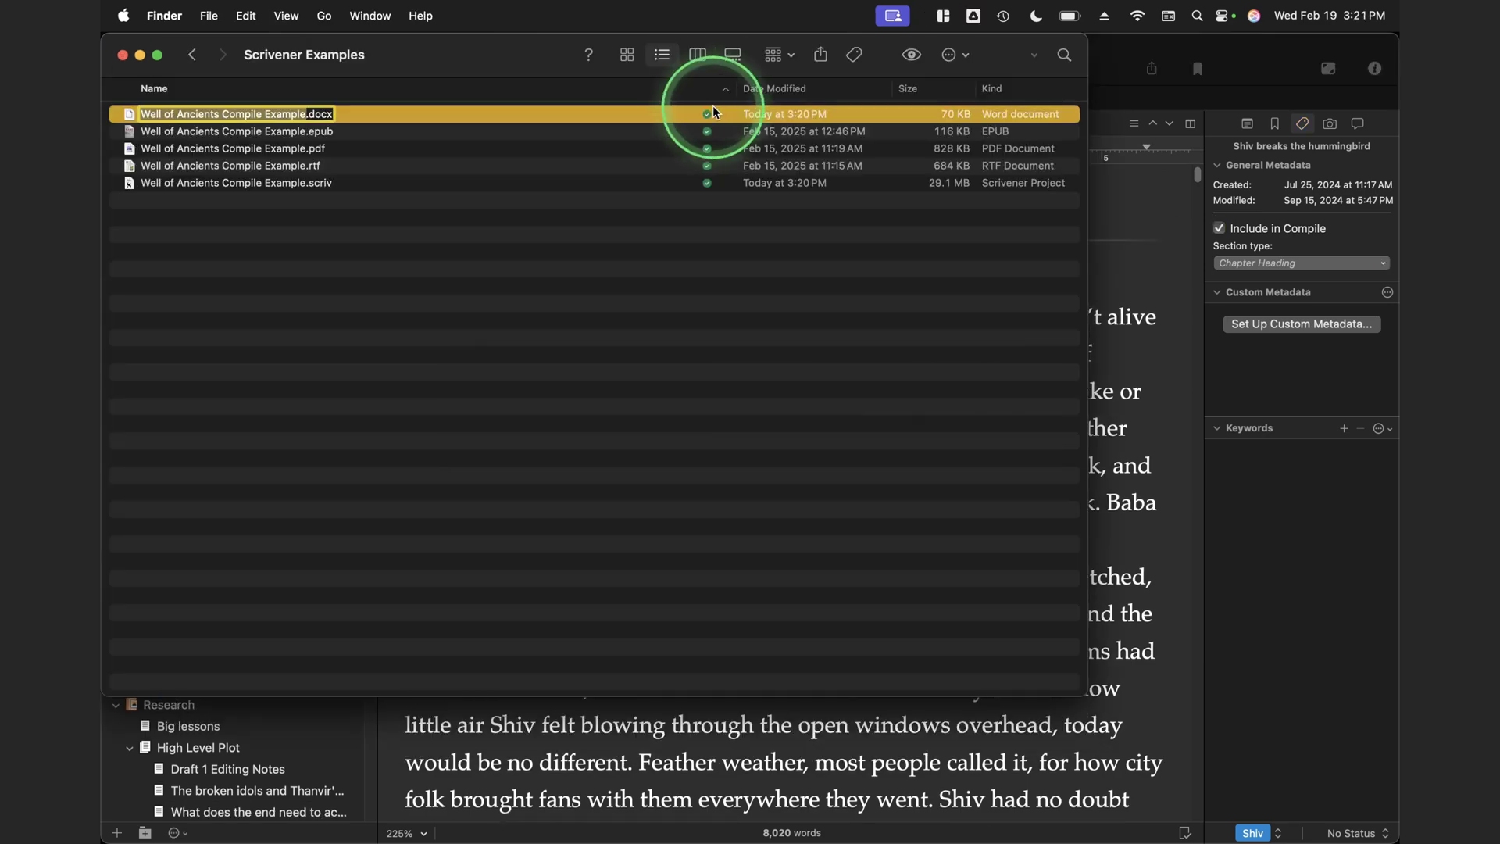
{"action": "double_click", "coordinate": [188, 115]}
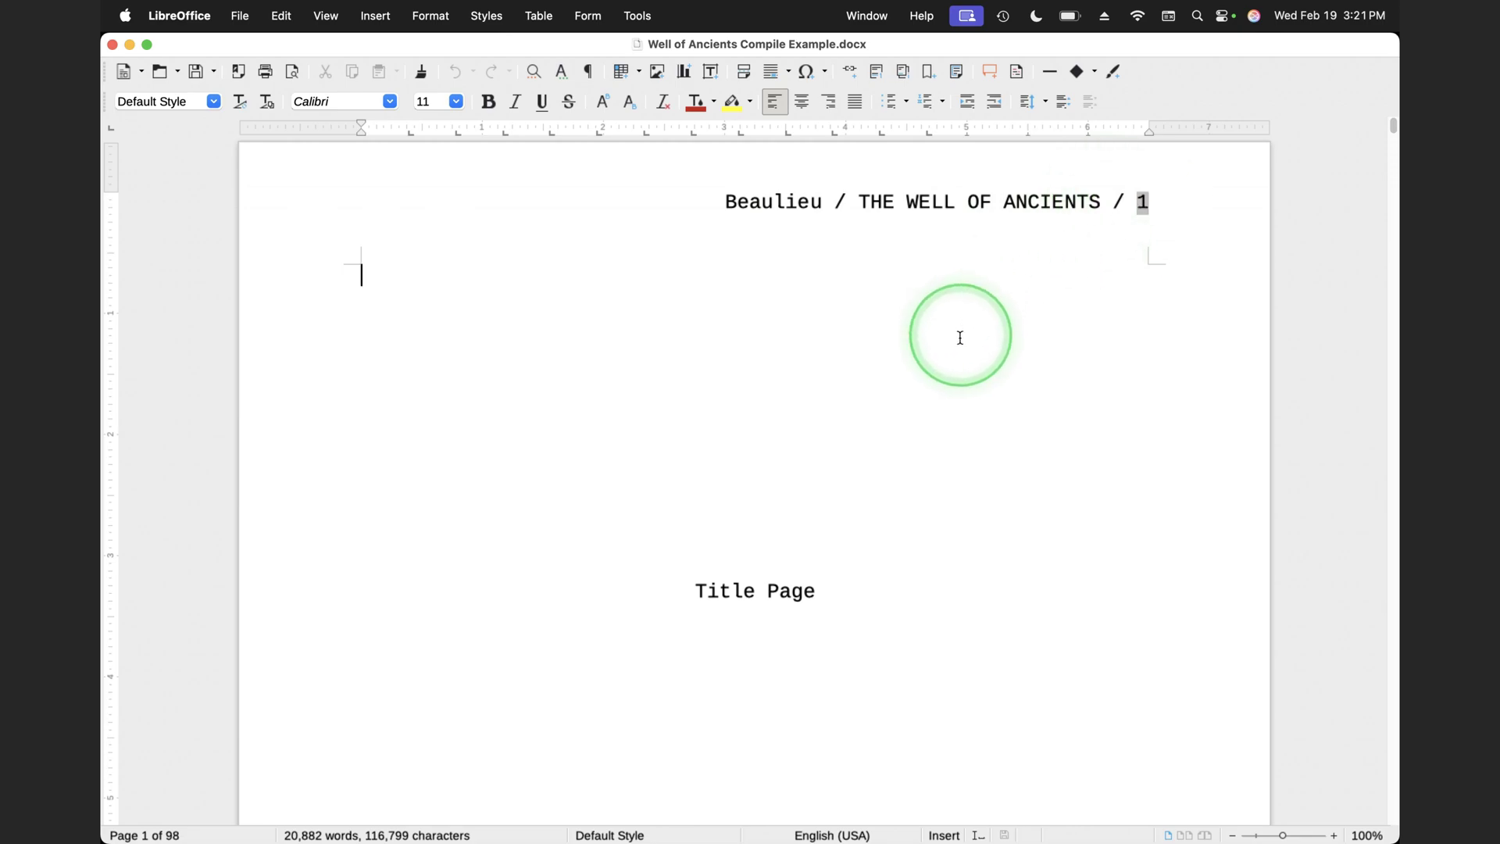
Examine the title page and the start of Chapter One in the compiled Word document.
{"action": "scroll", "coordinate": [865, 483], "scroll_direction": "down", "scroll_amount": 1}
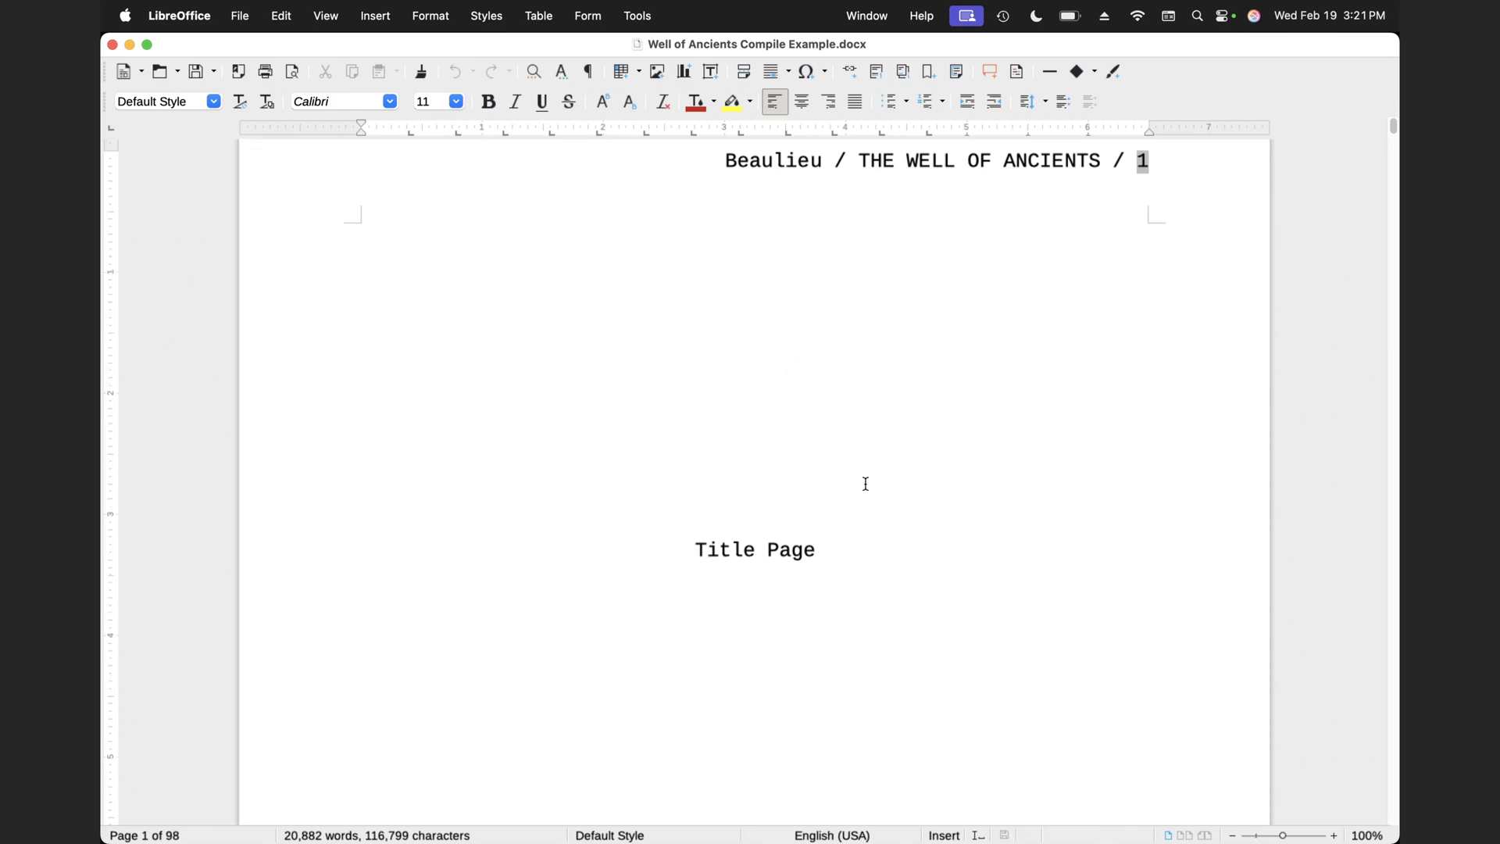
{"action": "left_click", "coordinate": [942, 481]}
{"action": "left_click", "coordinate": [867, 506]}
{"action": "scroll", "coordinate": [867, 505], "scroll_direction": "down", "scroll_amount": 15}
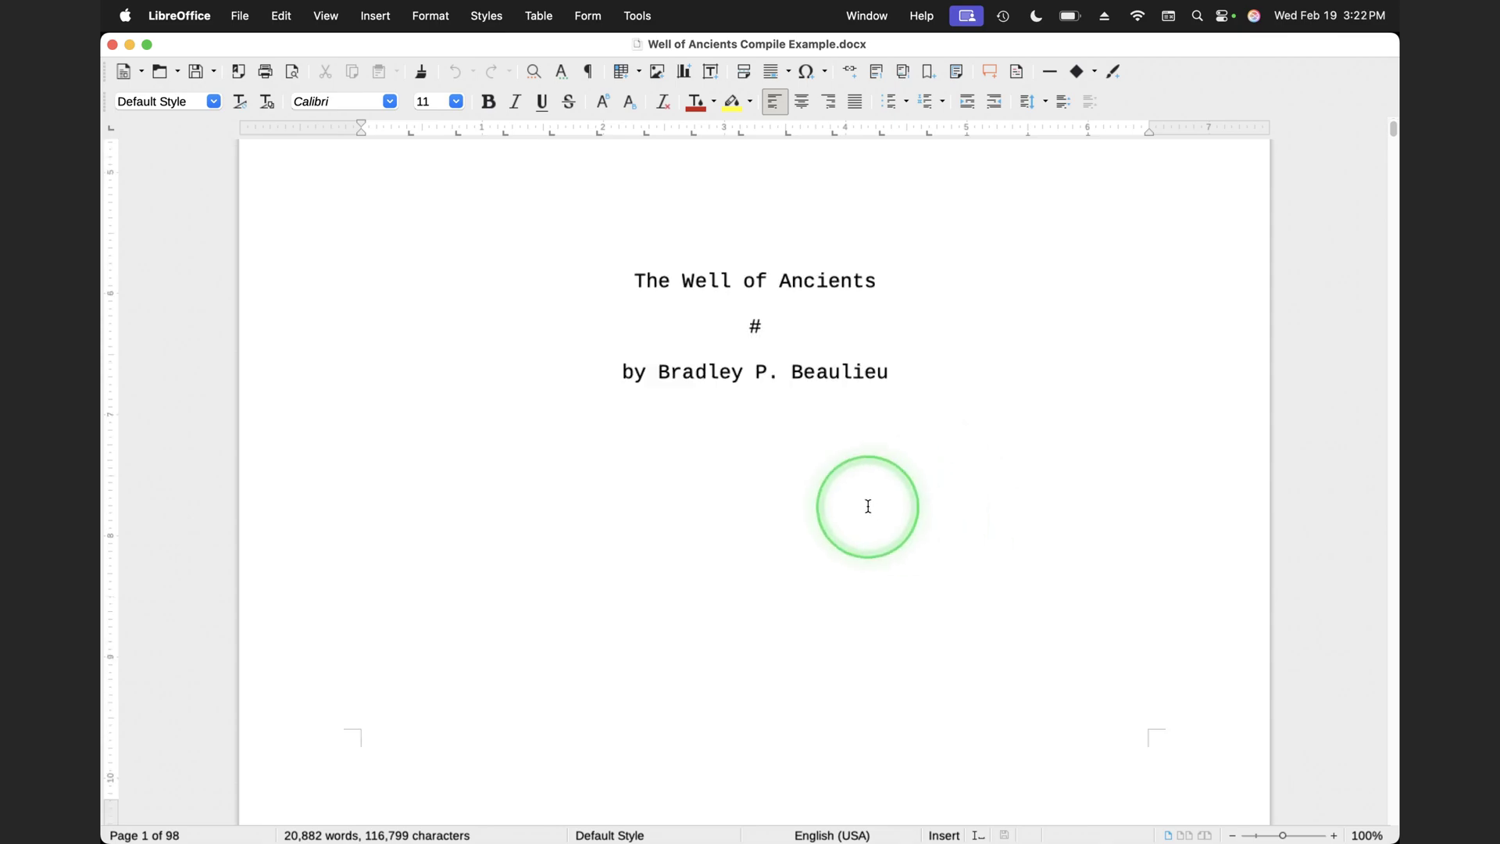
{"action": "scroll", "coordinate": [880, 508], "scroll_direction": "up", "scroll_amount": 1}
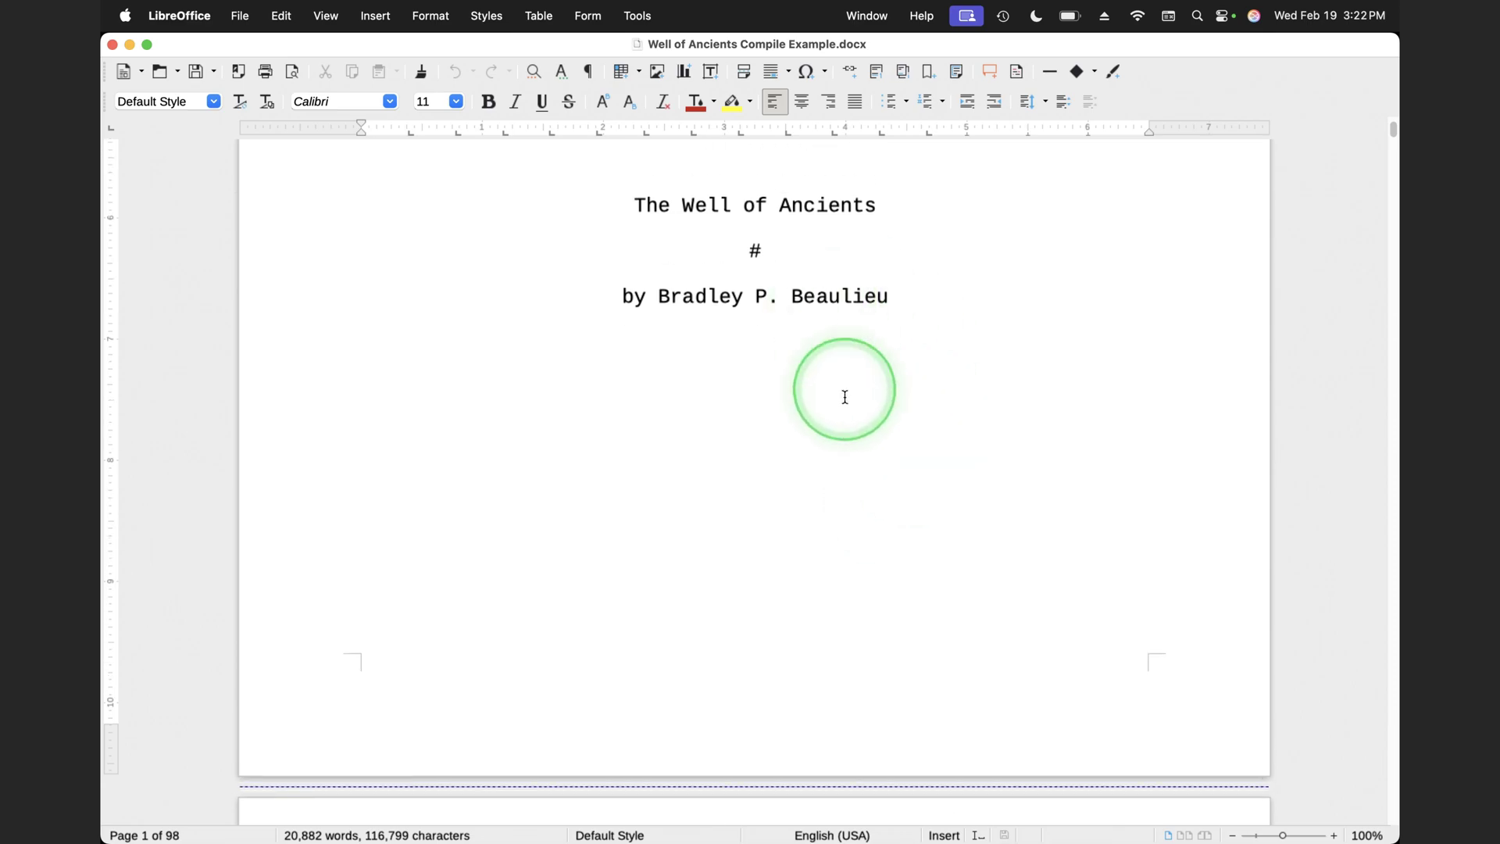
{"action": "scroll", "coordinate": [840, 457], "scroll_direction": "down", "scroll_amount": 6}
{"action": "scroll", "coordinate": [850, 464], "scroll_direction": "down", "scroll_amount": 10}
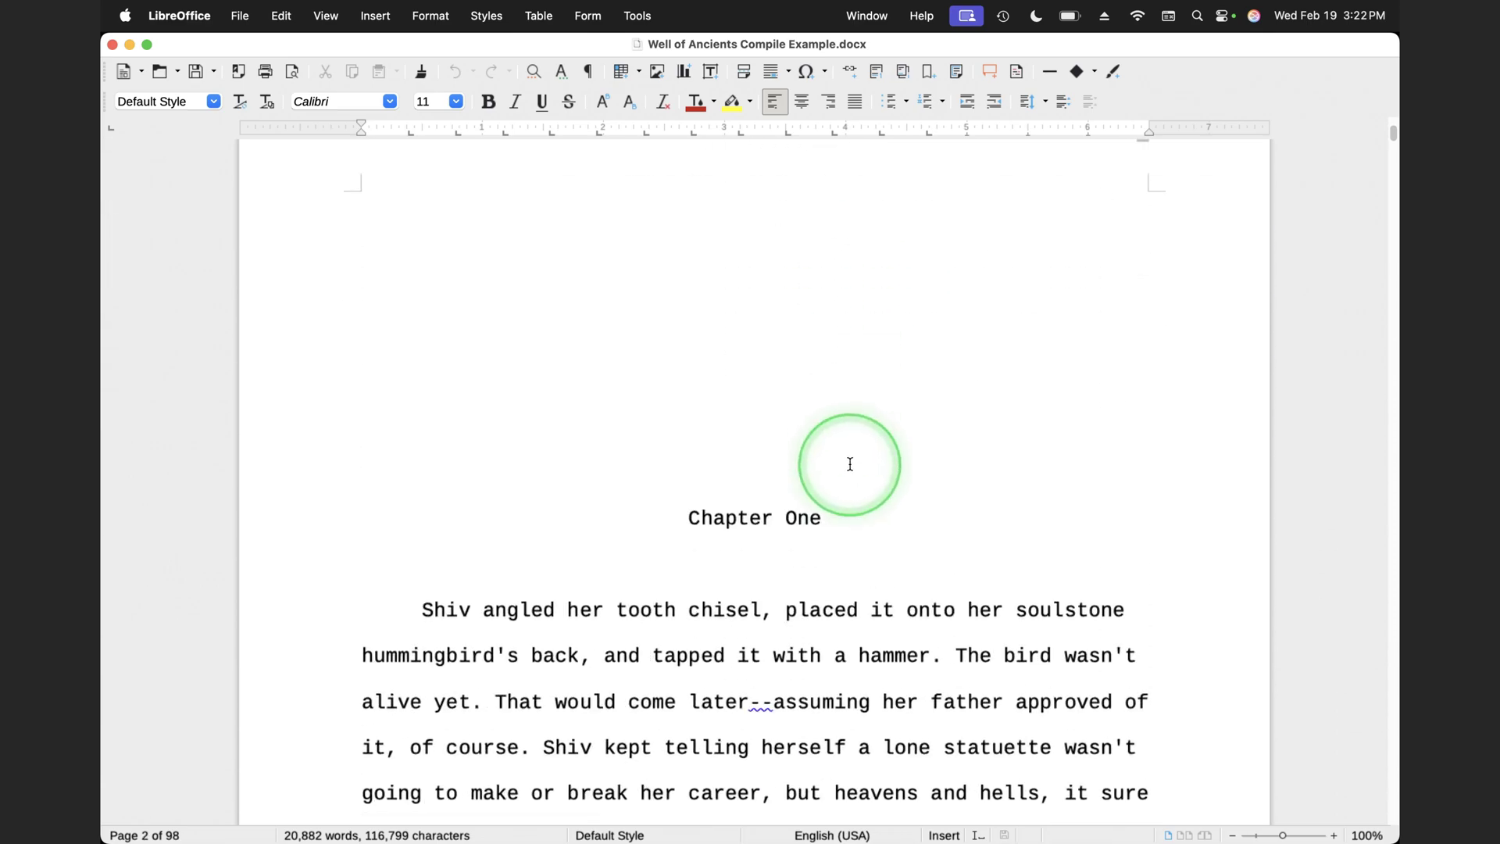
{"action": "left_click", "coordinate": [667, 388]}
{"action": "left_click", "coordinate": [738, 408]}
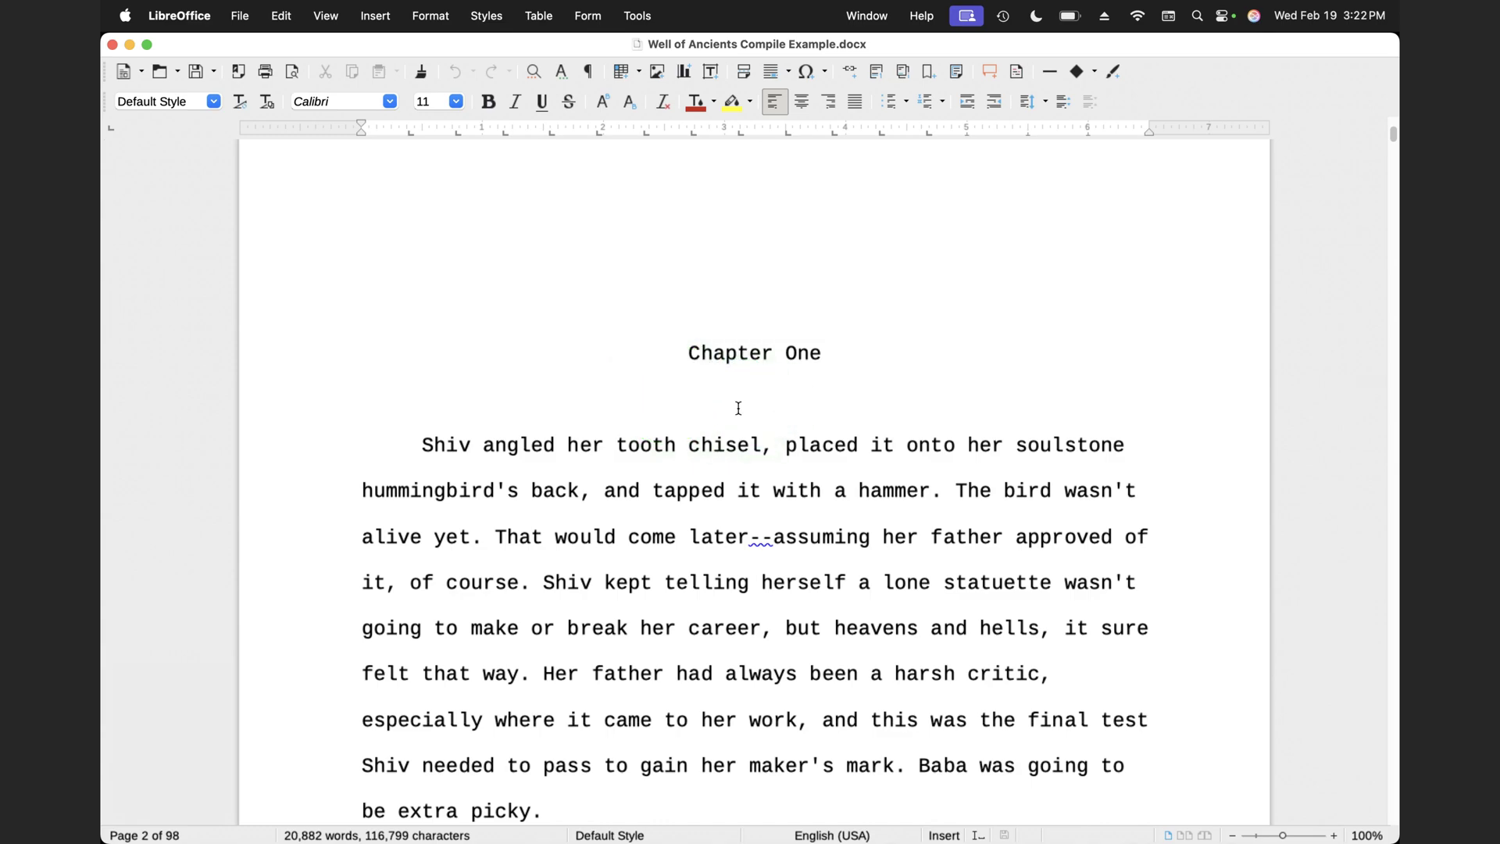
Switch back to Scrivener and compare the Manuscript's title page, opening scene and first chapter folder with the compiled output.
{"action": "key", "text": "super+Tab"}
{"action": "left_click", "coordinate": [174, 293]}
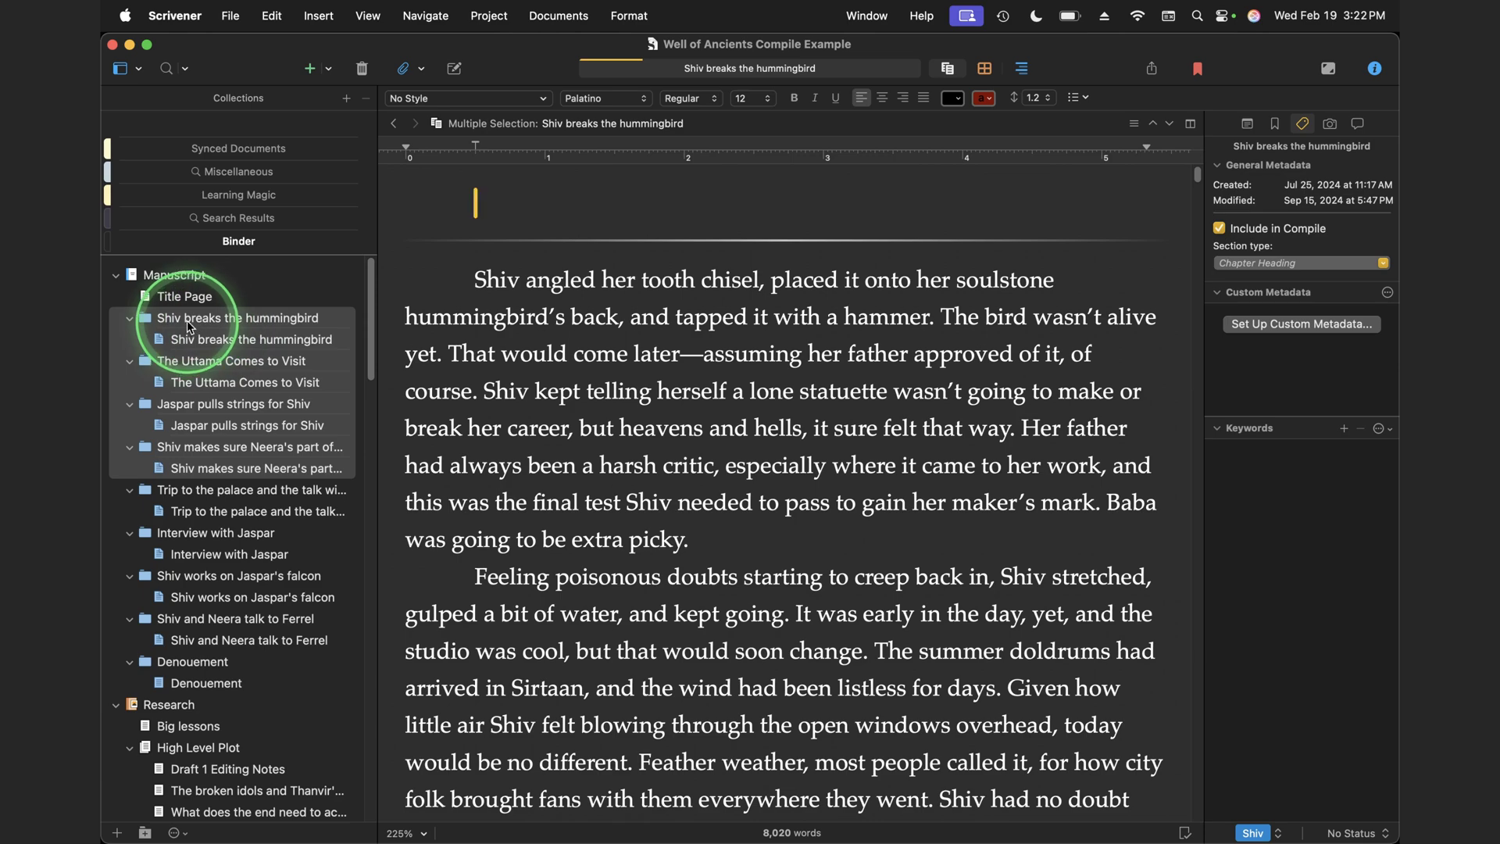
{"action": "left_click", "coordinate": [812, 493]}
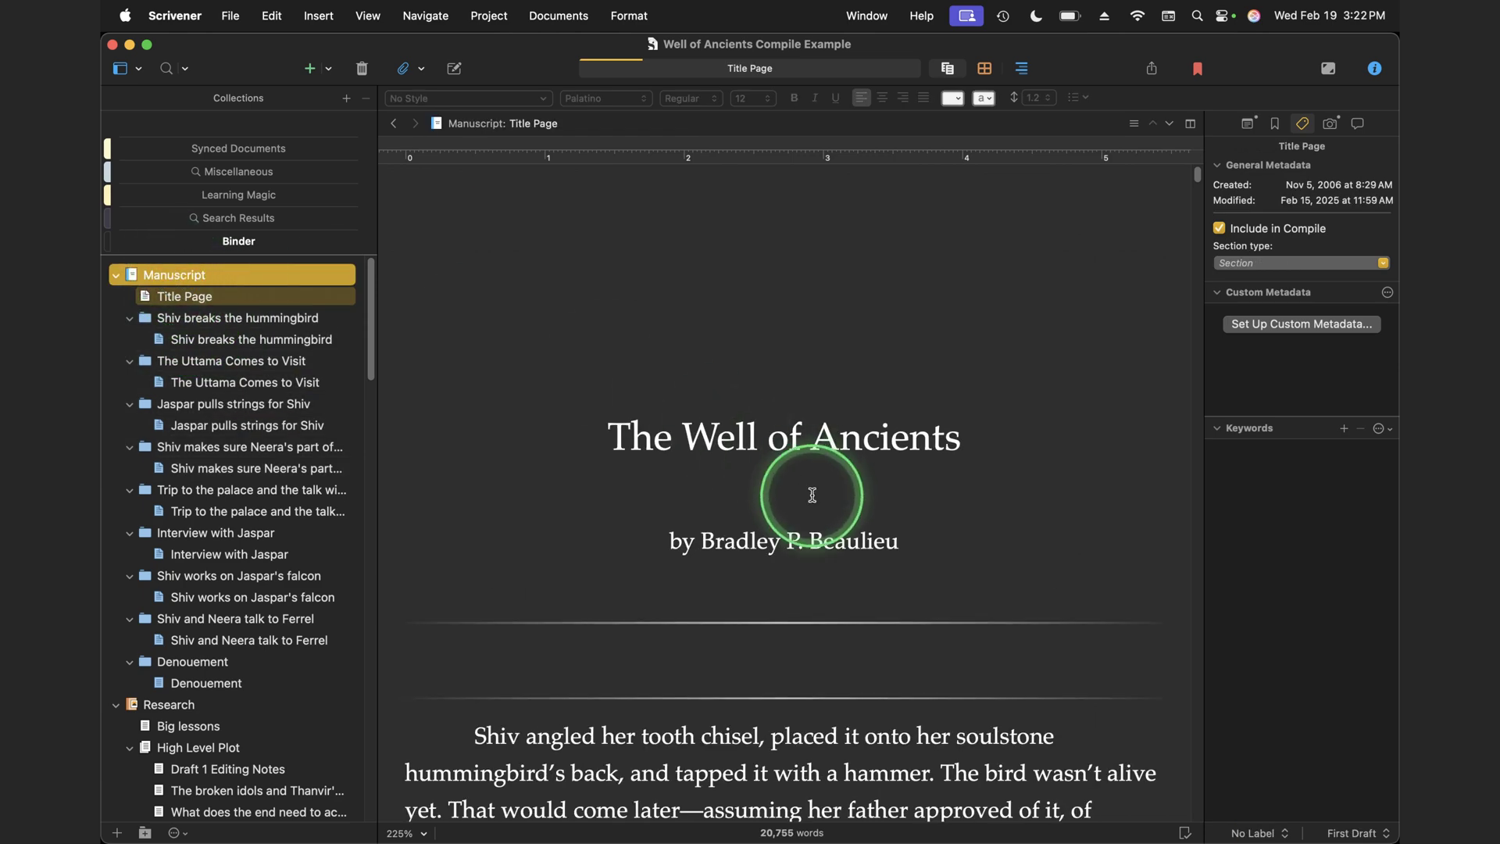
{"action": "scroll", "coordinate": [813, 494], "scroll_direction": "down", "scroll_amount": 5}
{"action": "left_click", "coordinate": [726, 563]}
{"action": "scroll", "coordinate": [572, 390], "scroll_direction": "down", "scroll_amount": 3}
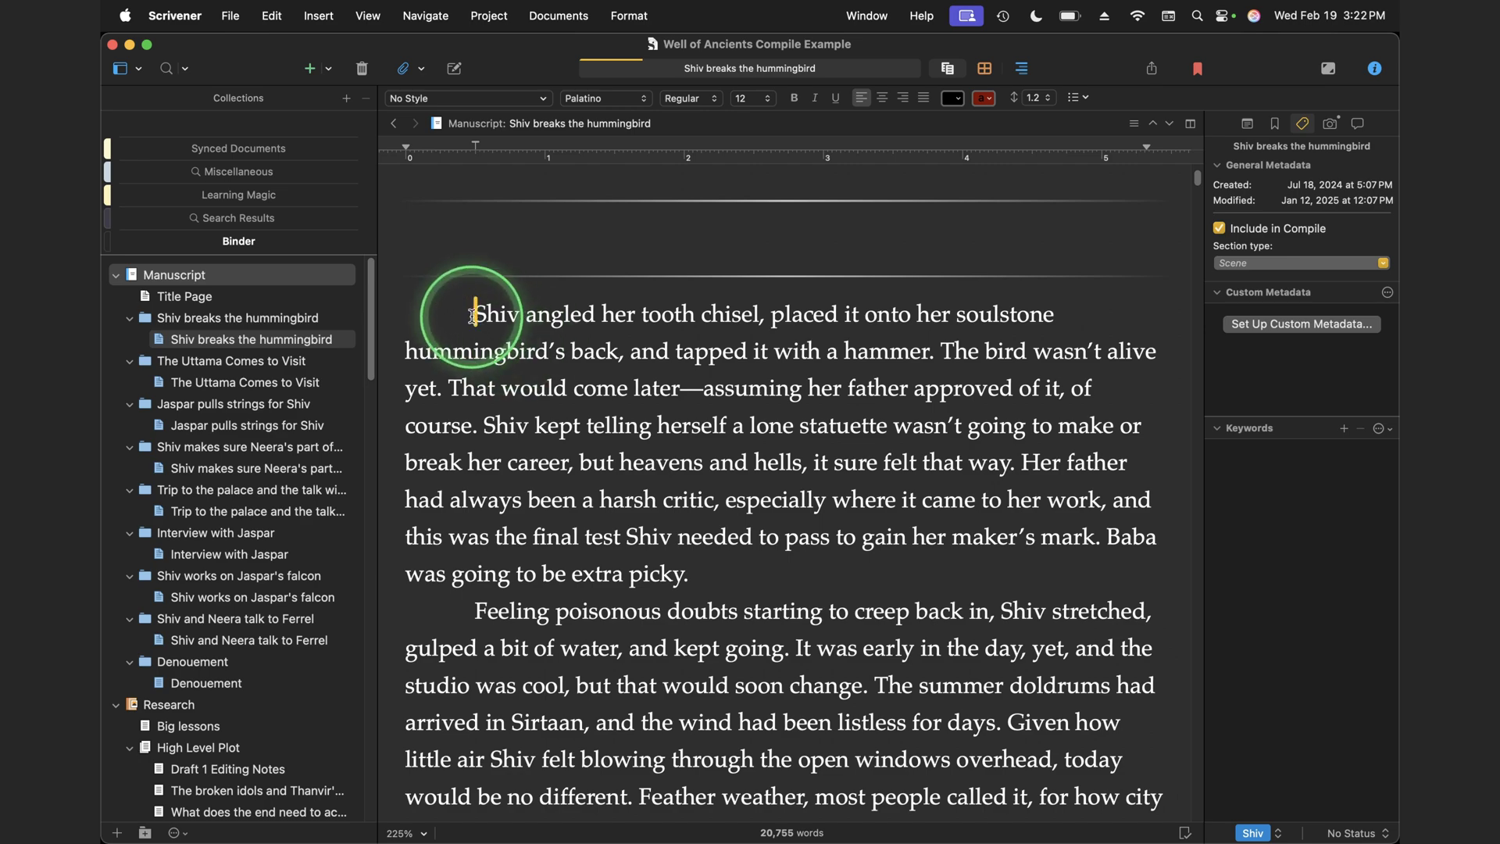
{"action": "left_click_drag", "start_coordinate": [473, 313], "coordinate": [639, 446]}
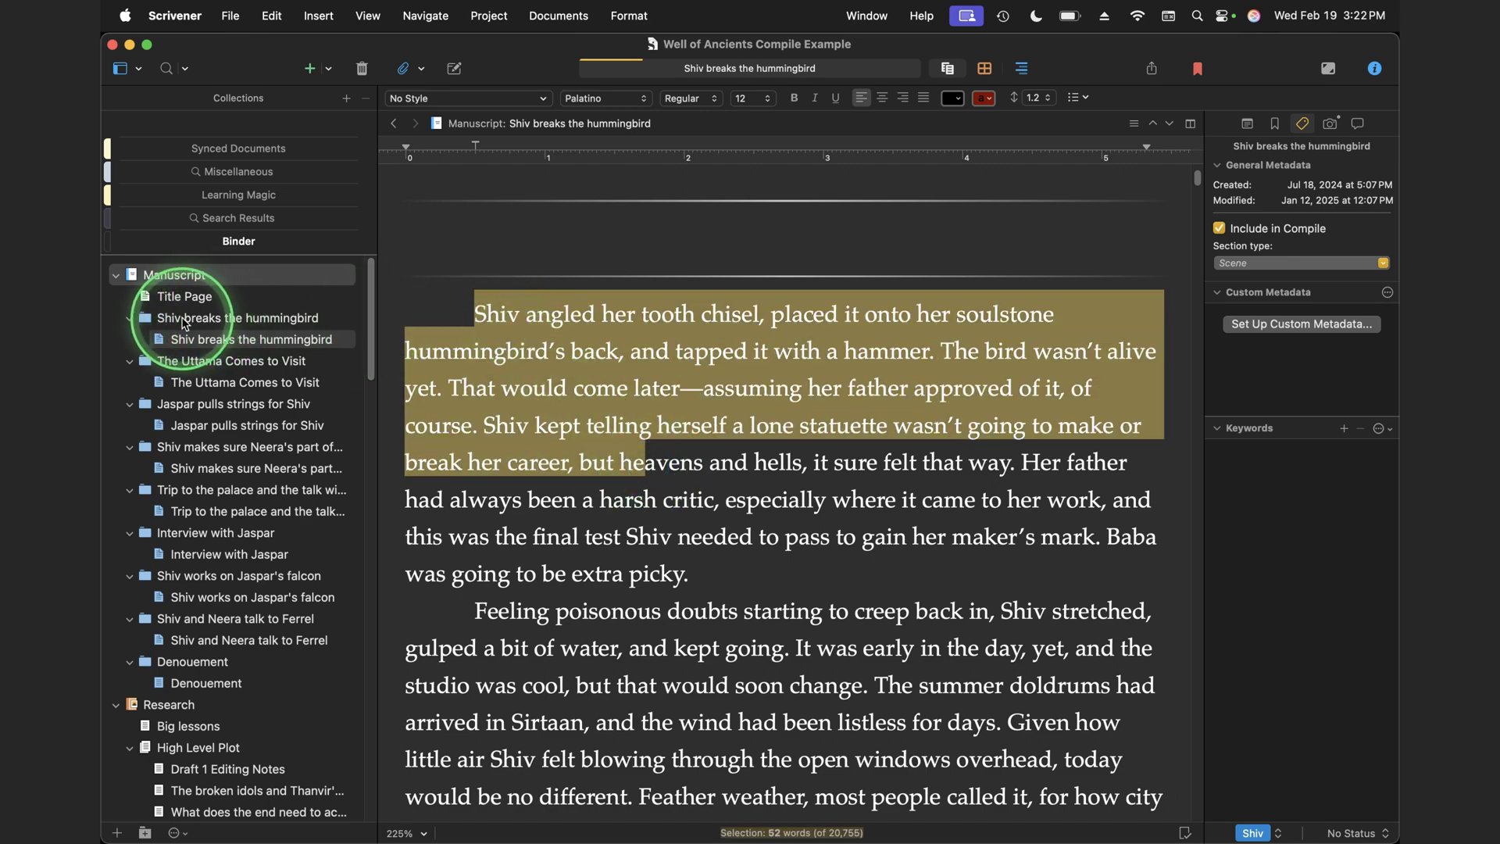
{"action": "left_click", "coordinate": [216, 318]}
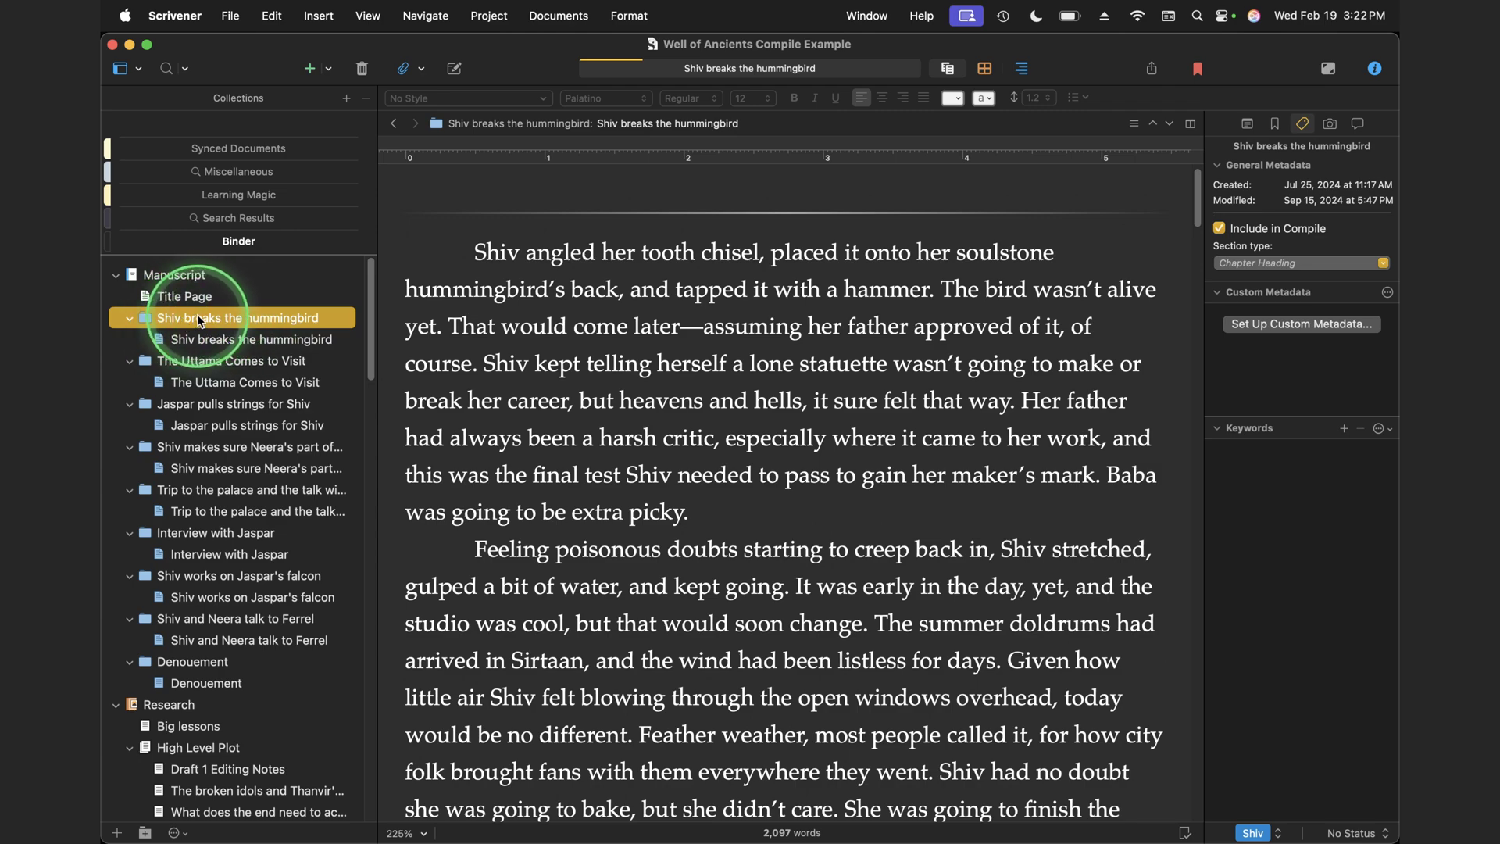
{"action": "key", "text": "super+Tab"}
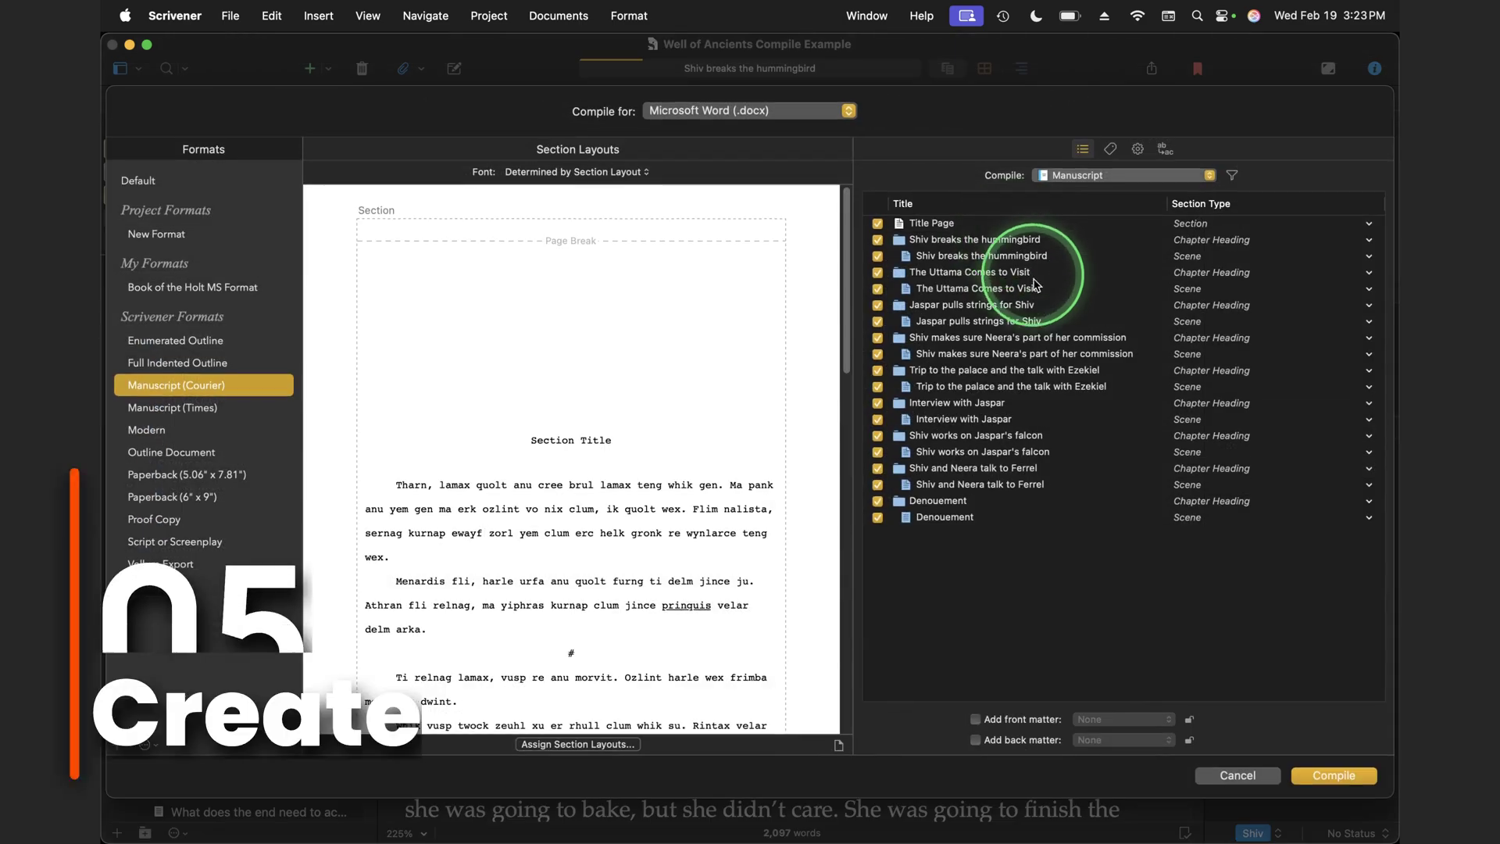
Duplicate the Manuscript (Courier) compile format for editing and name the copy Manuscript (Palatino).
{"action": "right_click", "coordinate": [162, 383]}
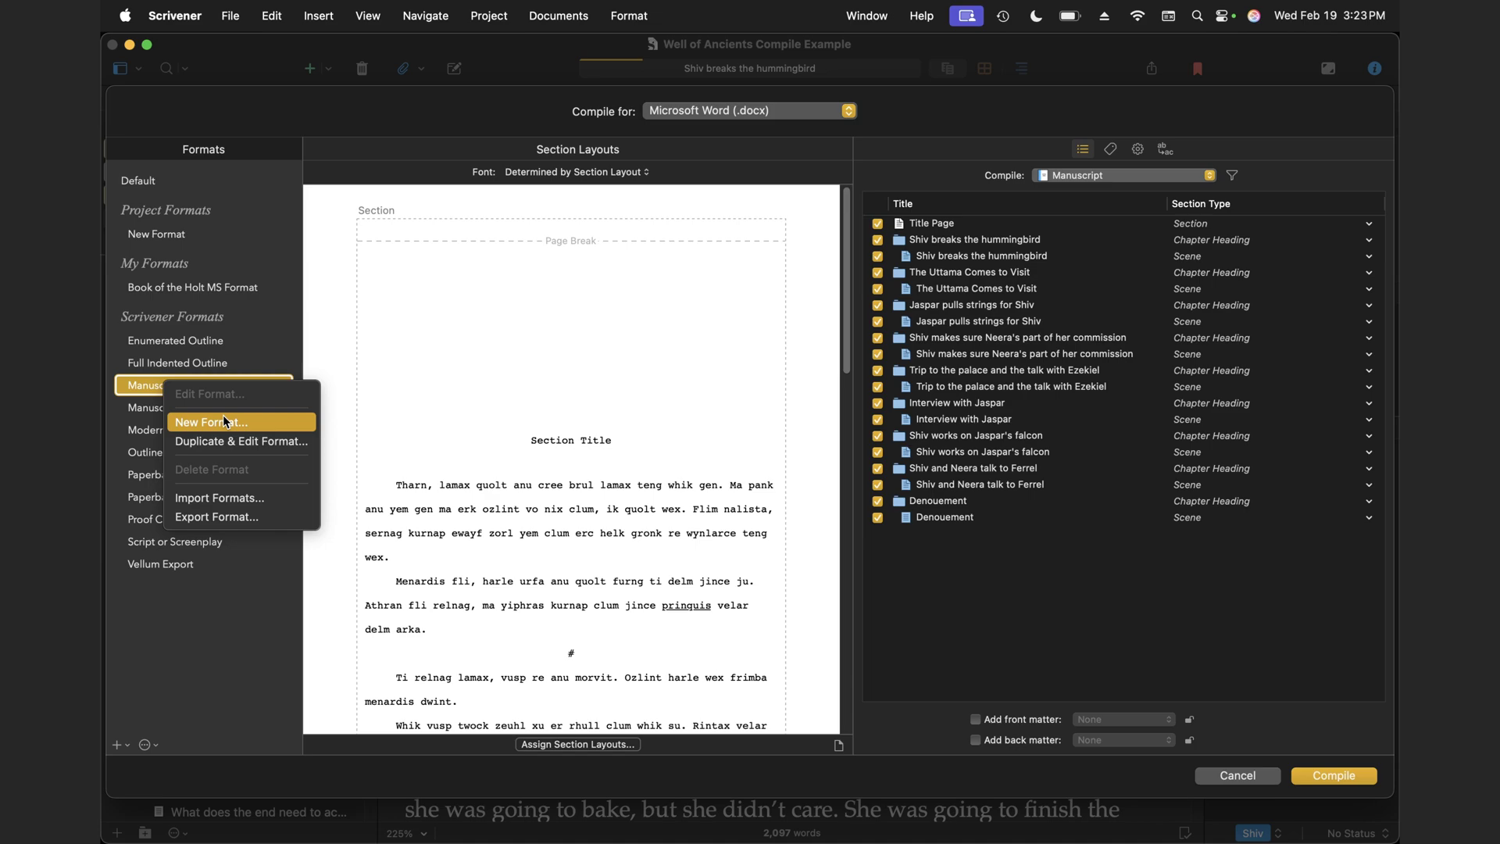
{"action": "left_click", "coordinate": [218, 444]}
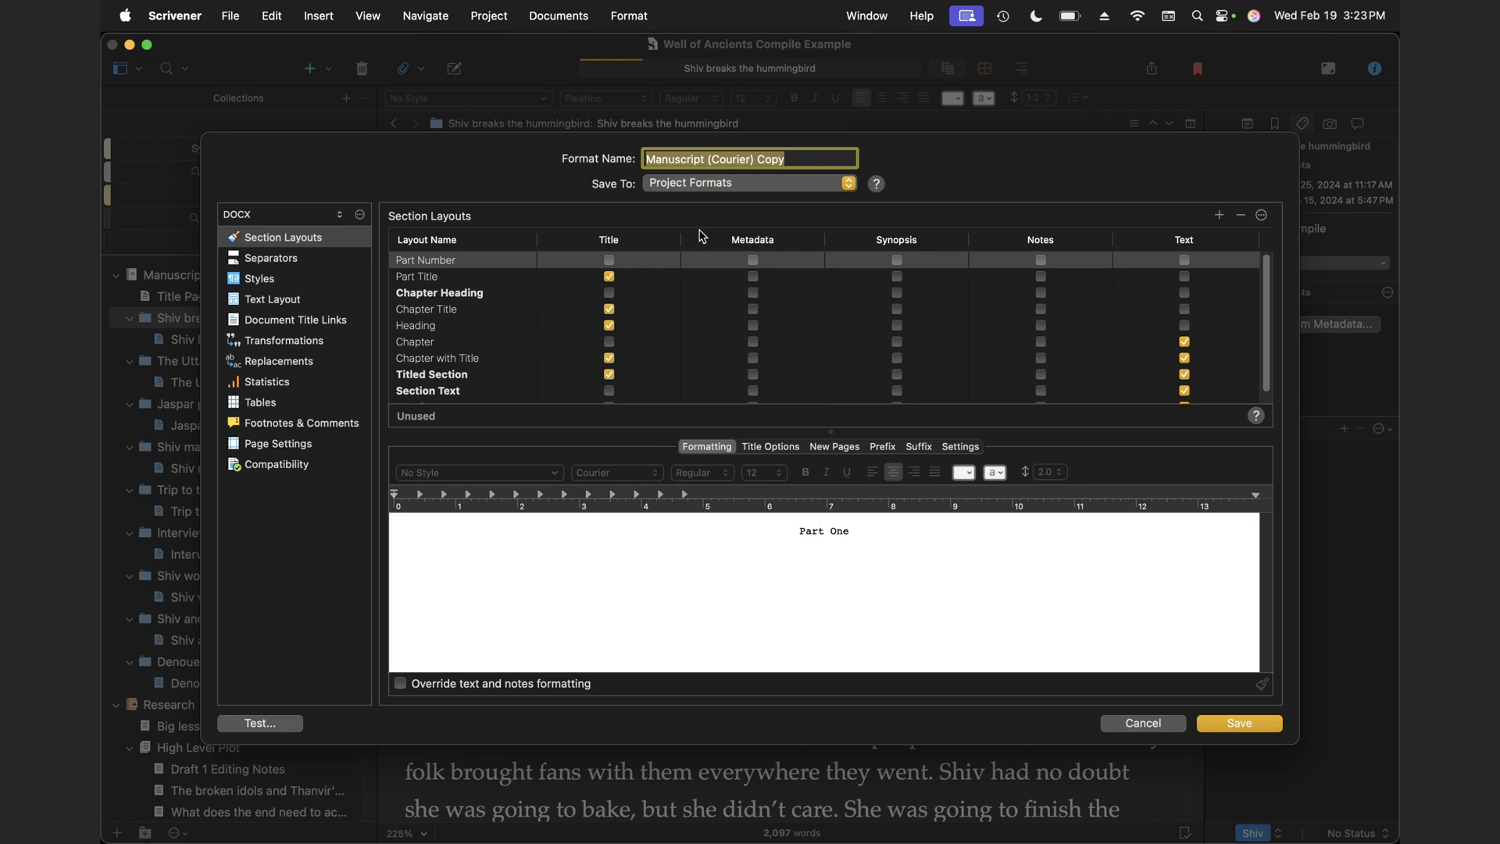
{"action": "left_click", "coordinate": [709, 214]}
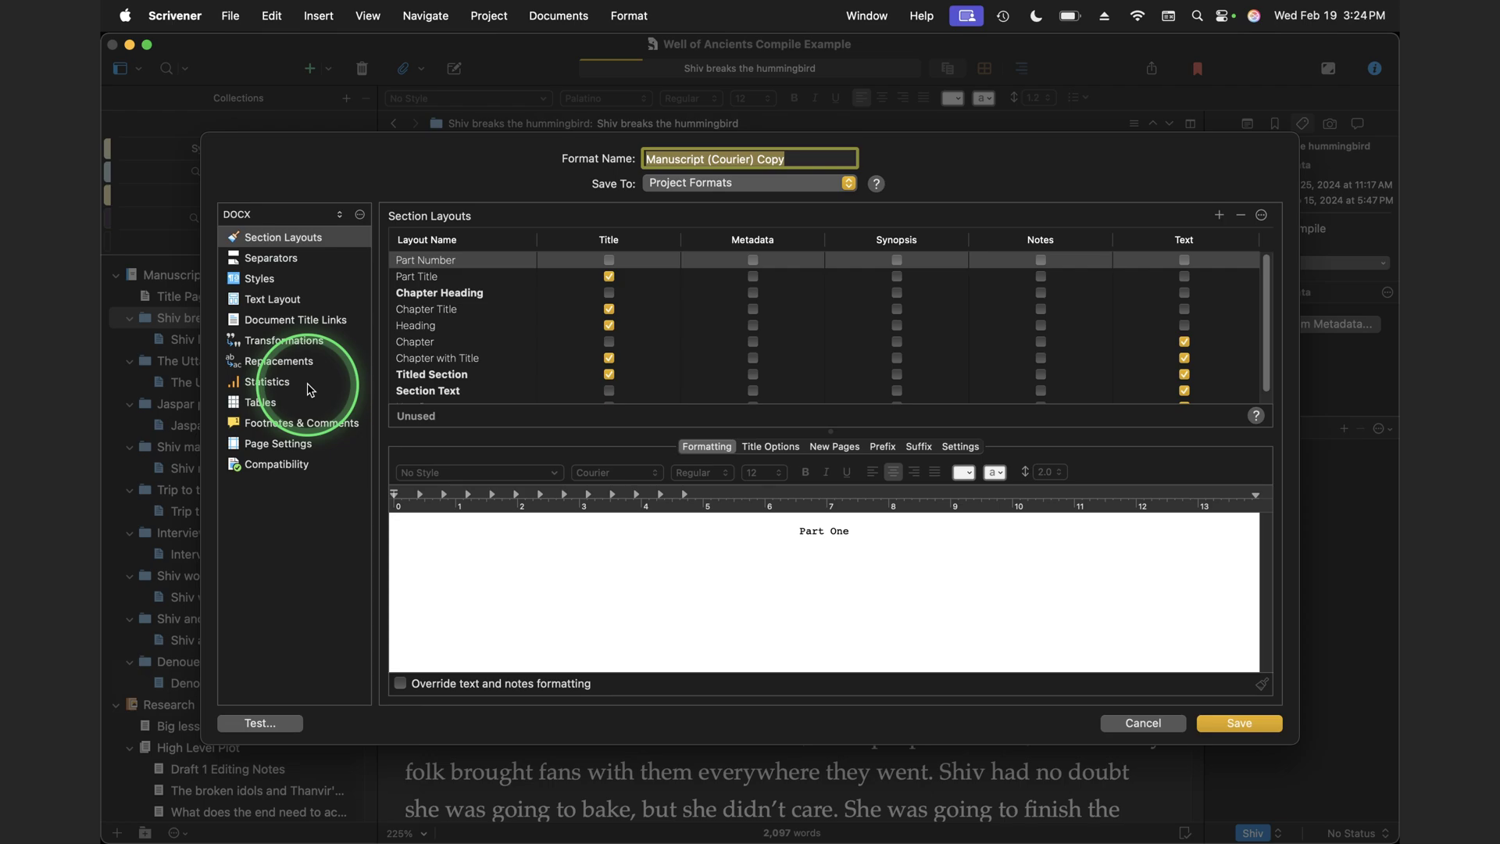
{"action": "double_click", "coordinate": [729, 160]}
{"action": "type", "text": "Palatino"}
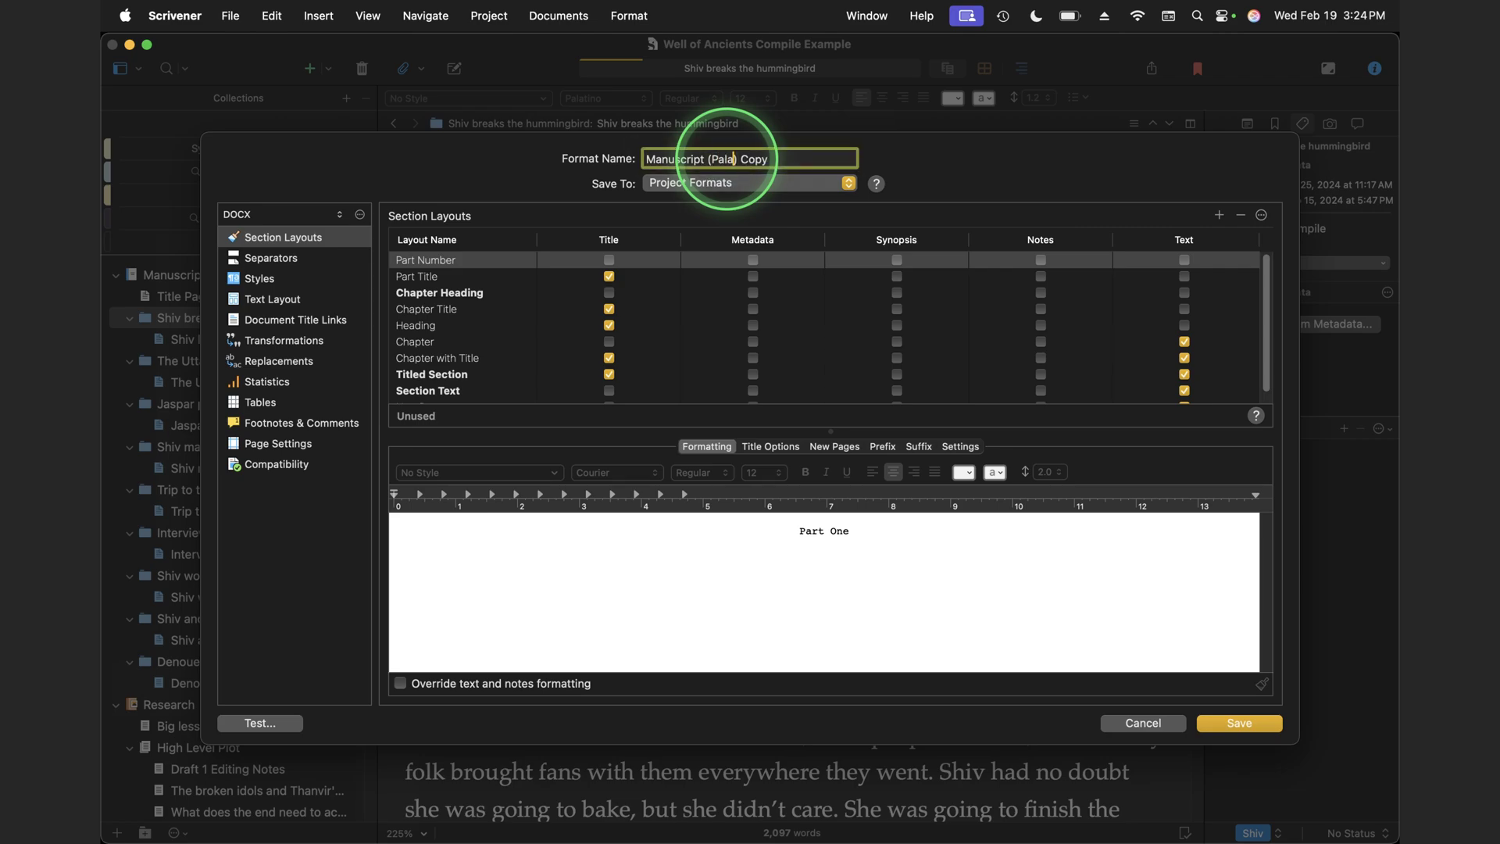
{"action": "left_click", "coordinate": [797, 155]}
{"action": "key", "text": "BackSpace"}
{"action": "key", "text": "BackSpace"}
{"action": "key", "text": "BackSpace"}
{"action": "key", "text": "BackSpace"}
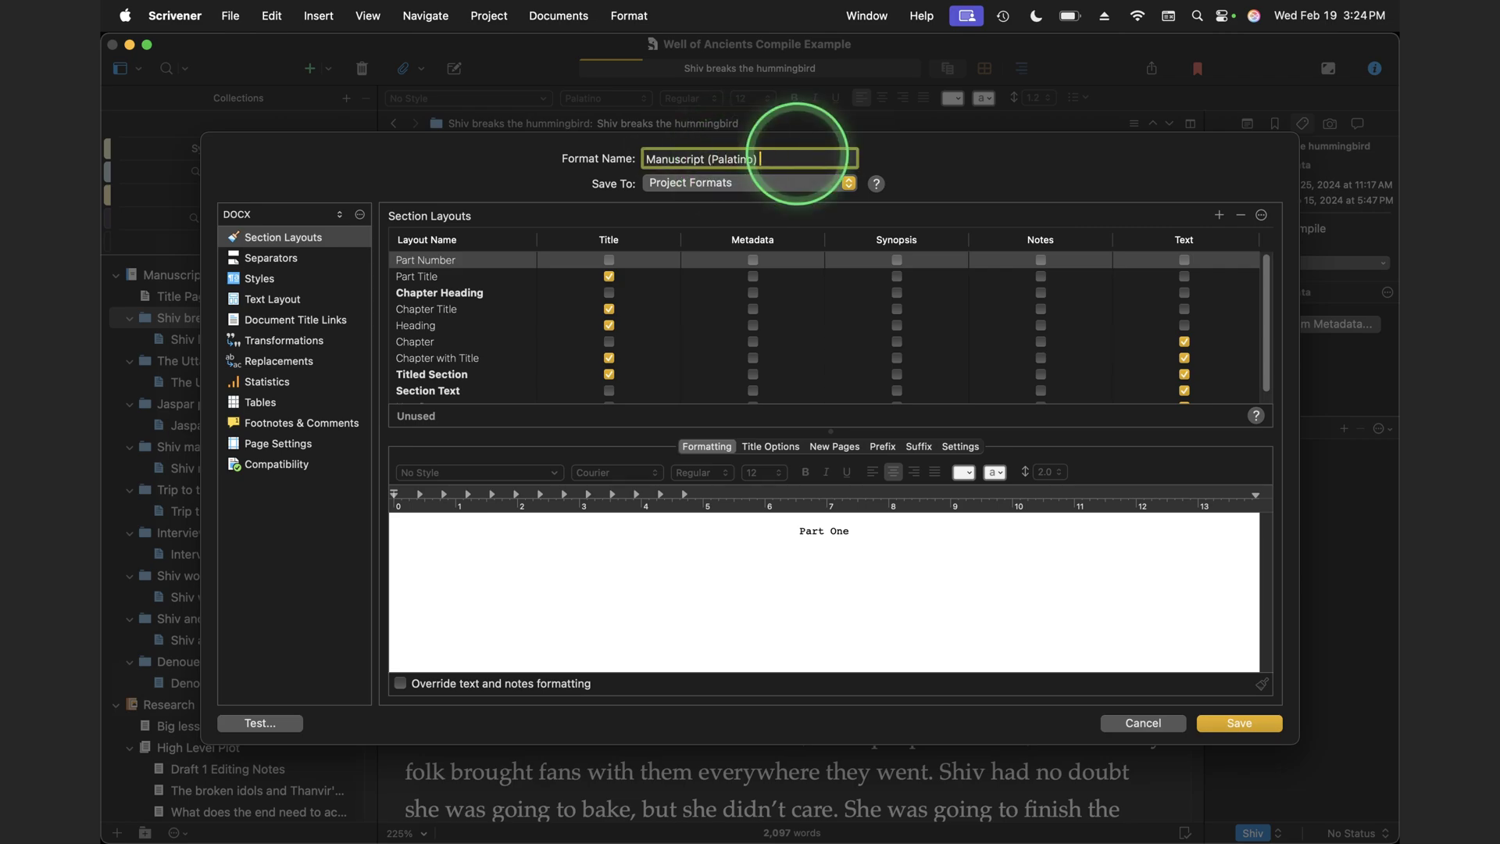
Set the new format's save location to My Formats and save it.
{"action": "left_click", "coordinate": [848, 184]}
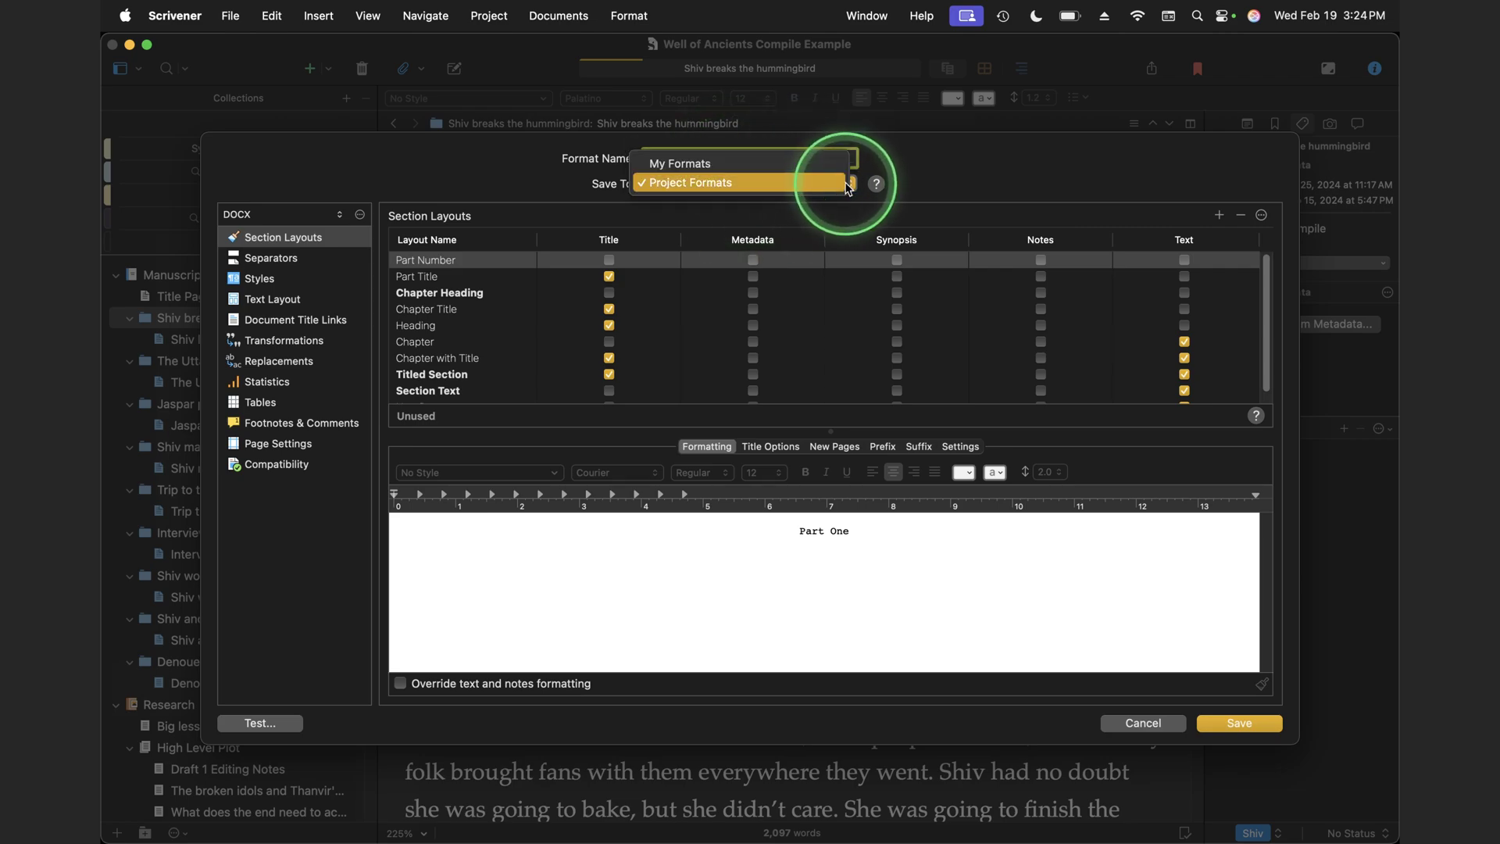
{"action": "left_click", "coordinate": [724, 162]}
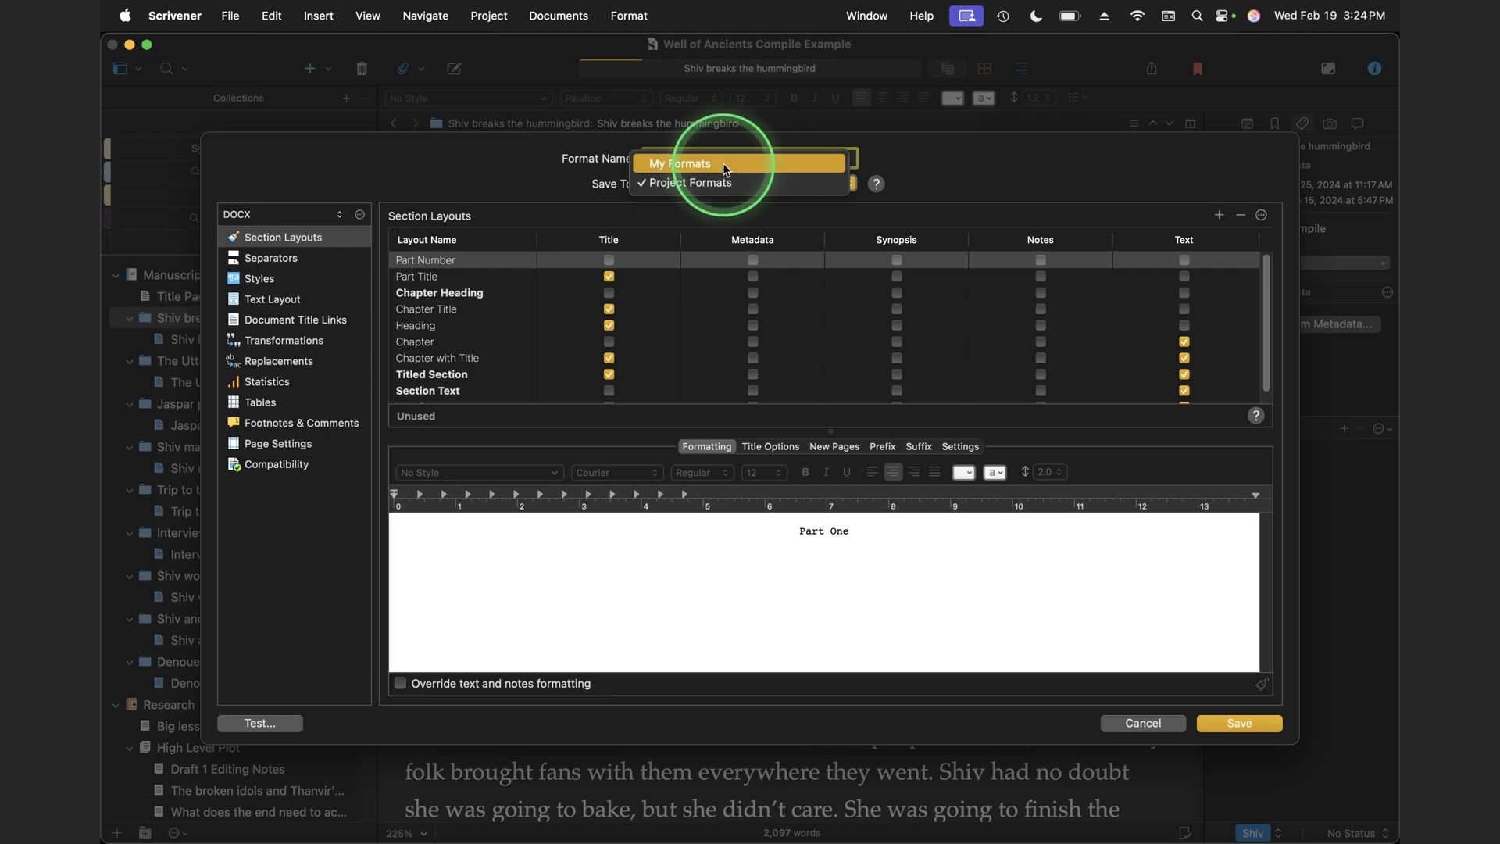
{"action": "left_click", "coordinate": [848, 187]}
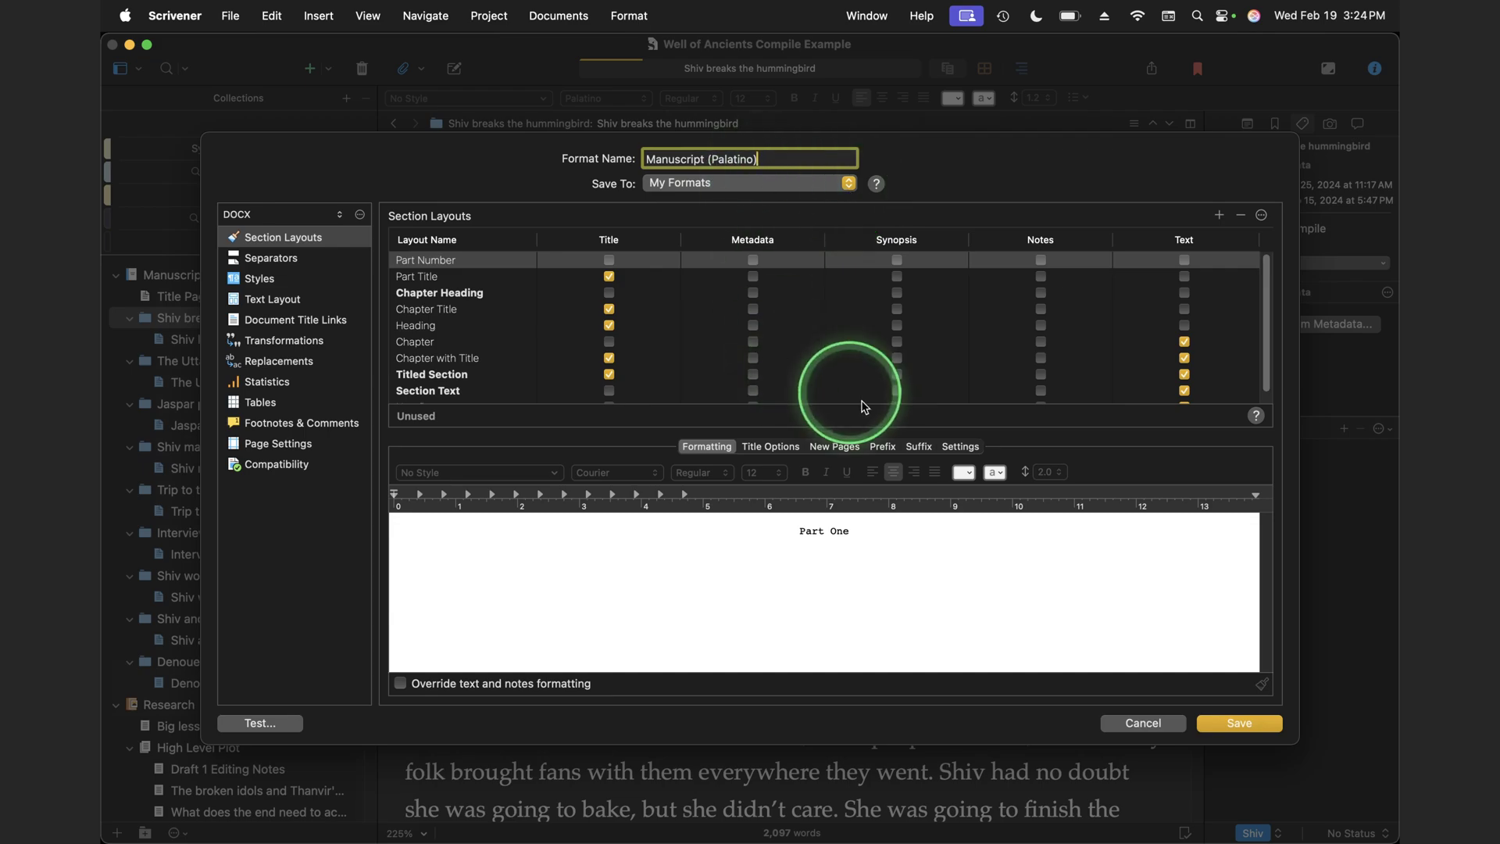
{"action": "left_click", "coordinate": [1231, 727]}
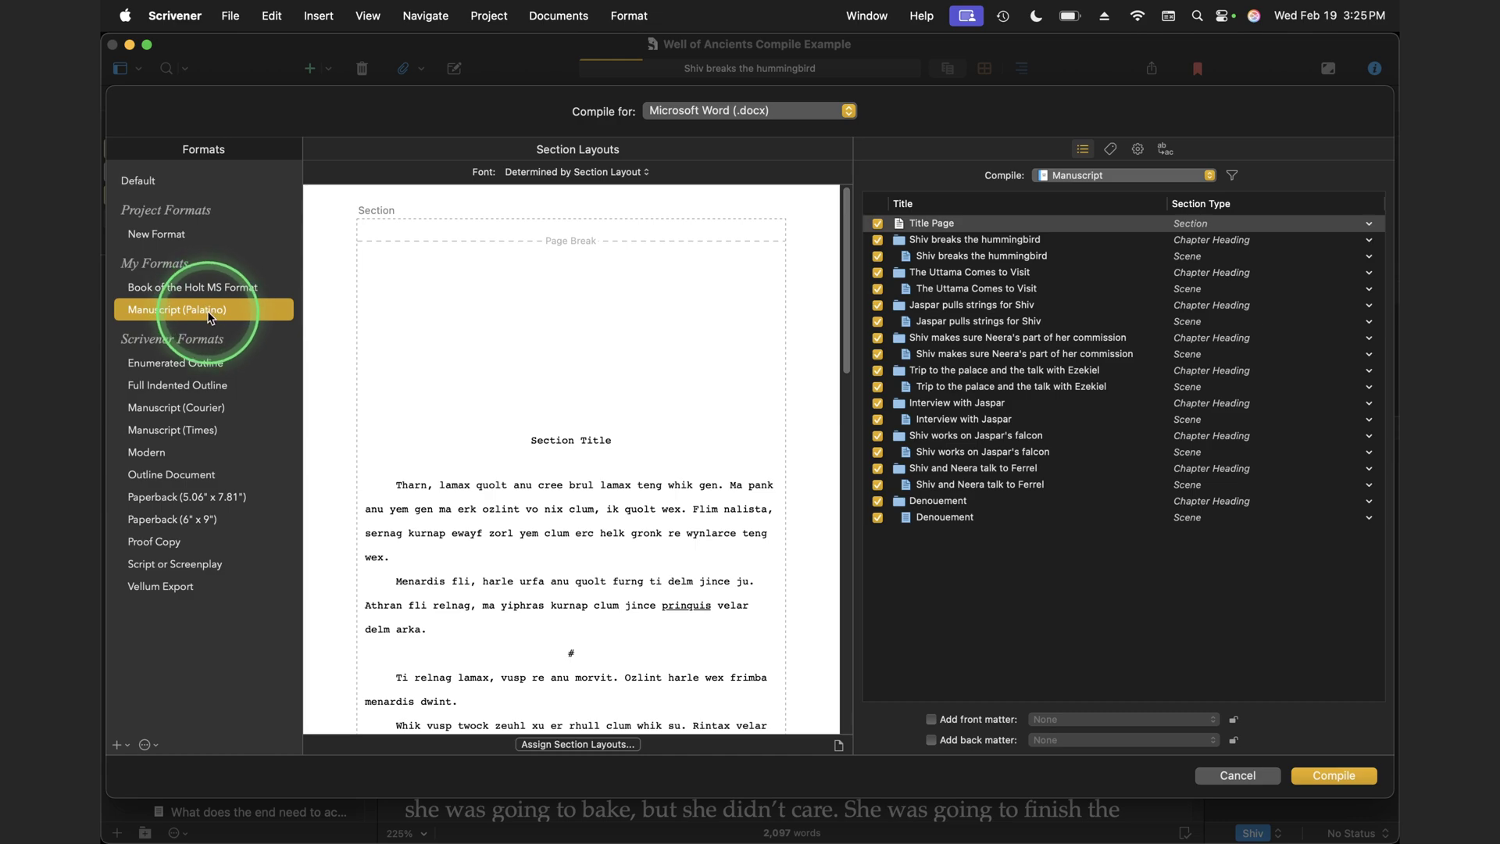
Open the Manuscript (Palatino) format and examine its Chapter Heading, Titled Section and Section Text layouts without changing them.
{"action": "double_click", "coordinate": [176, 312]}
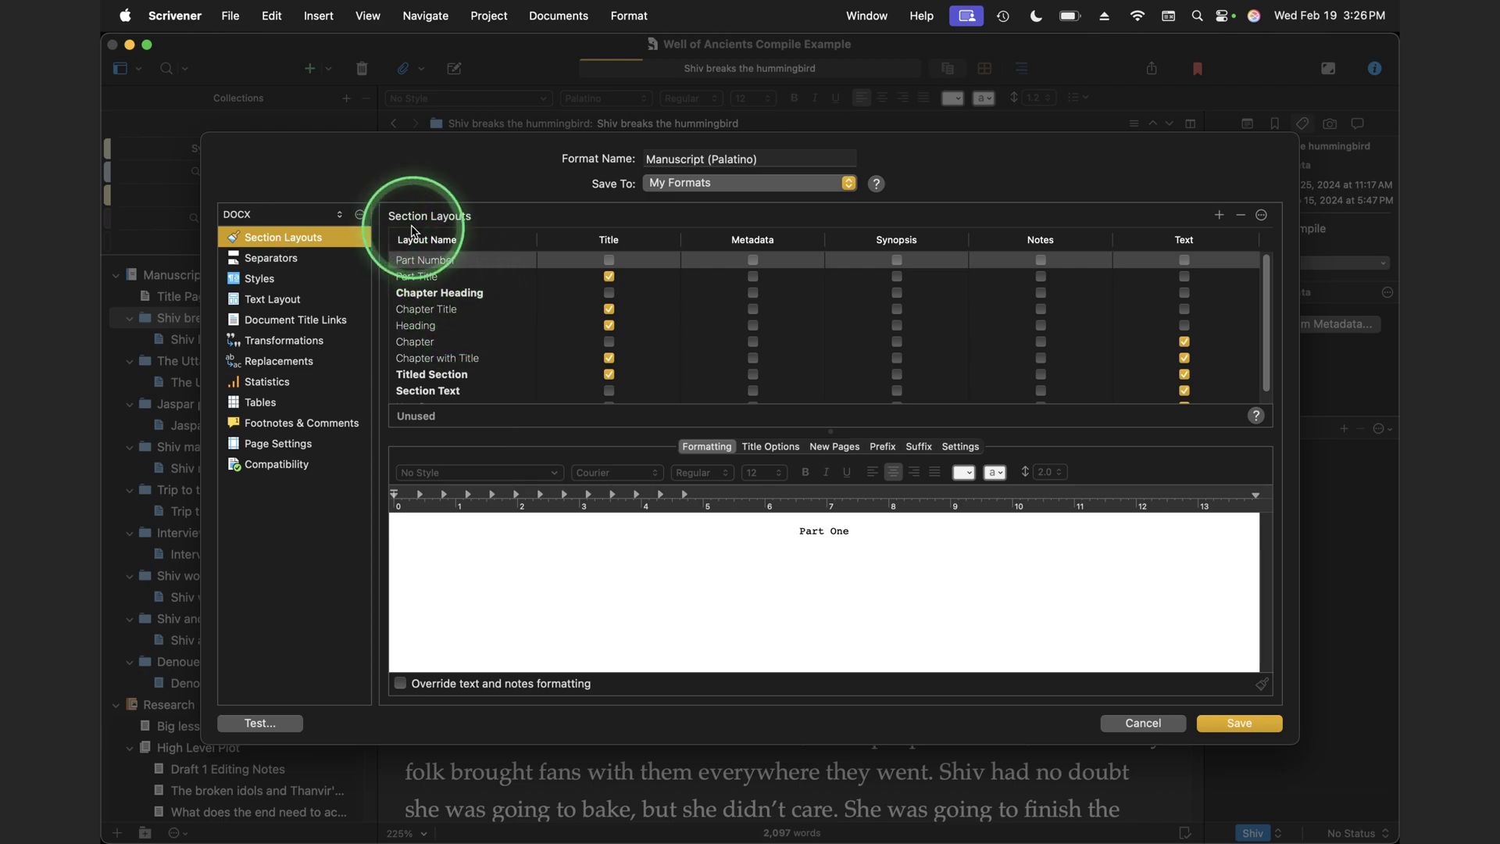
{"action": "left_click", "coordinate": [468, 296]}
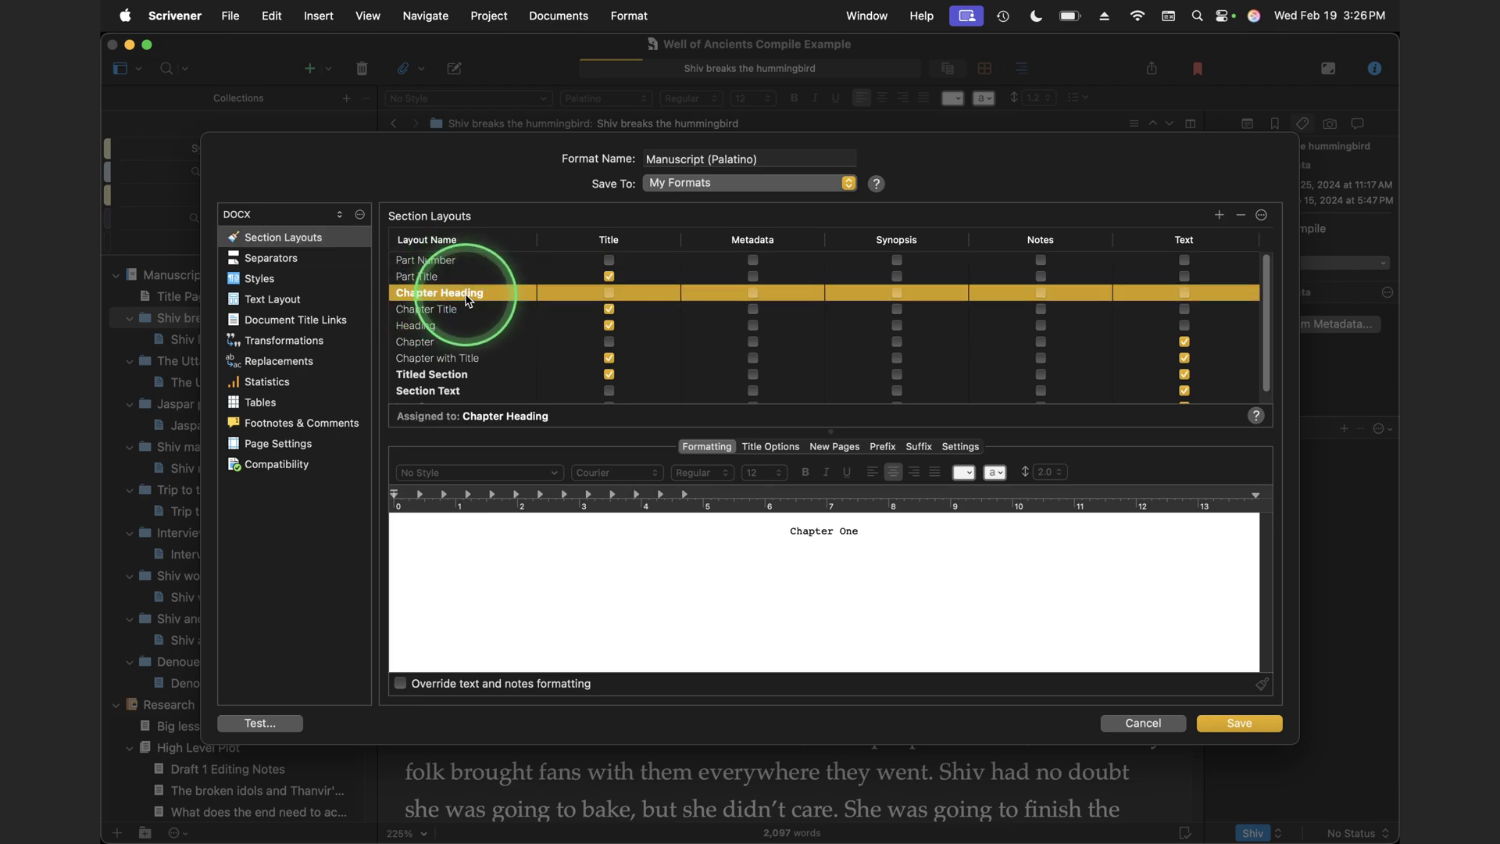
{"action": "scroll", "coordinate": [453, 321], "scroll_direction": "down", "scroll_amount": 1}
{"action": "left_click", "coordinate": [429, 363]}
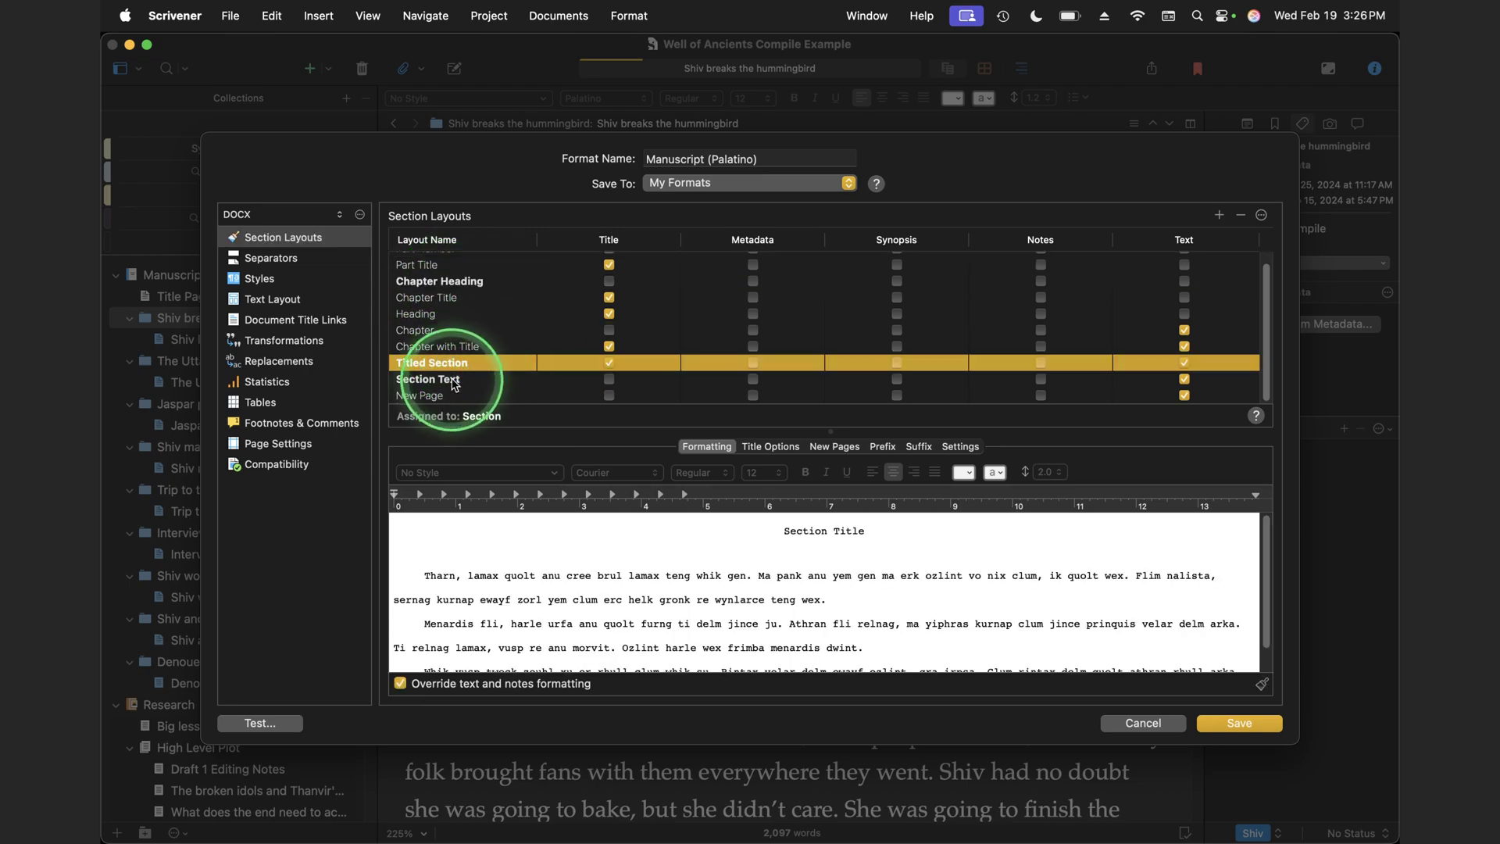
{"action": "left_click", "coordinate": [454, 381]}
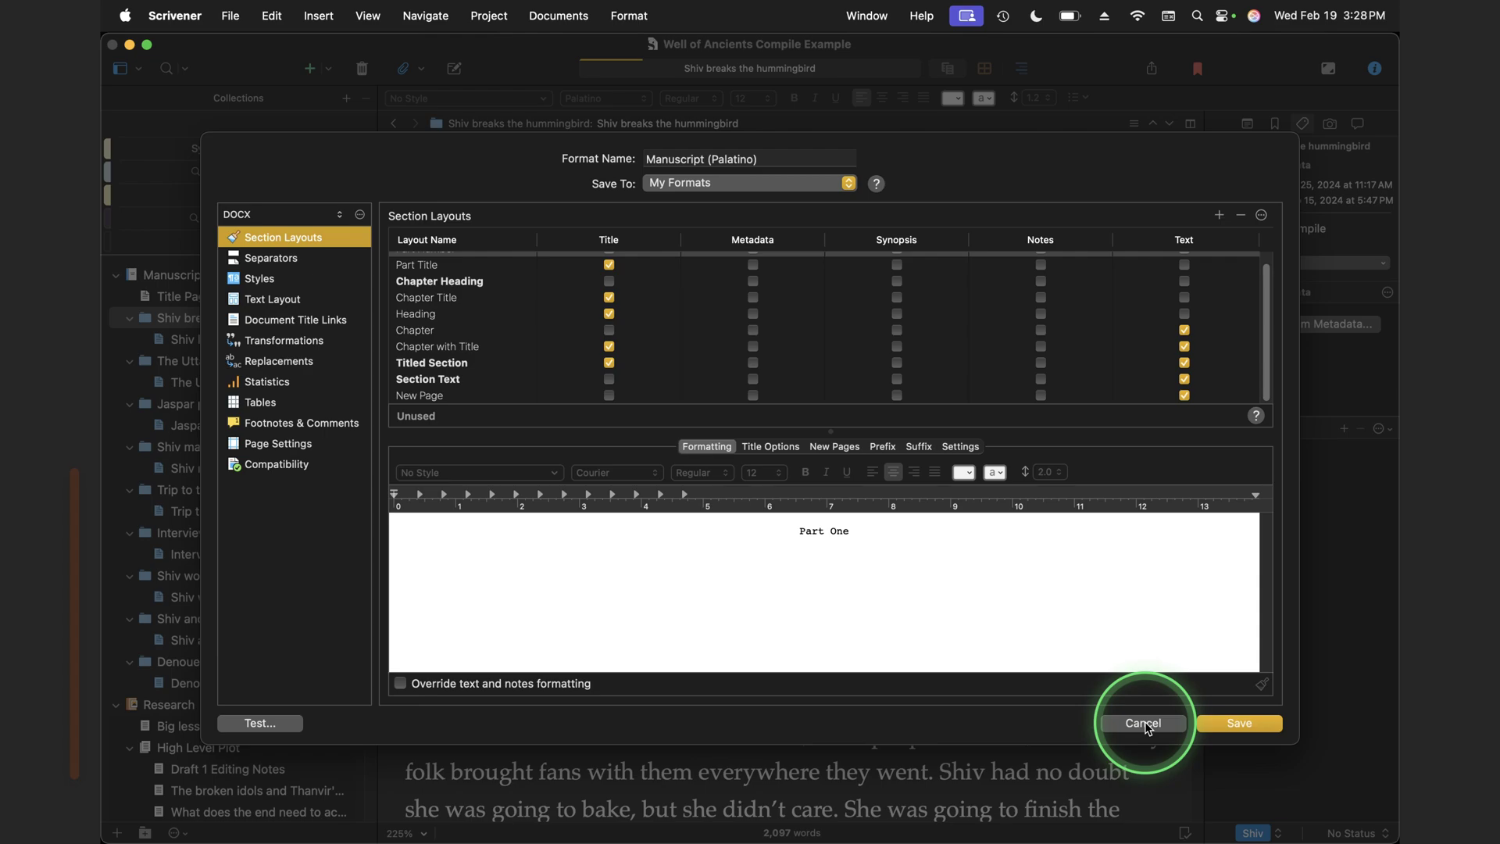
{"action": "left_click", "coordinate": [1142, 719]}
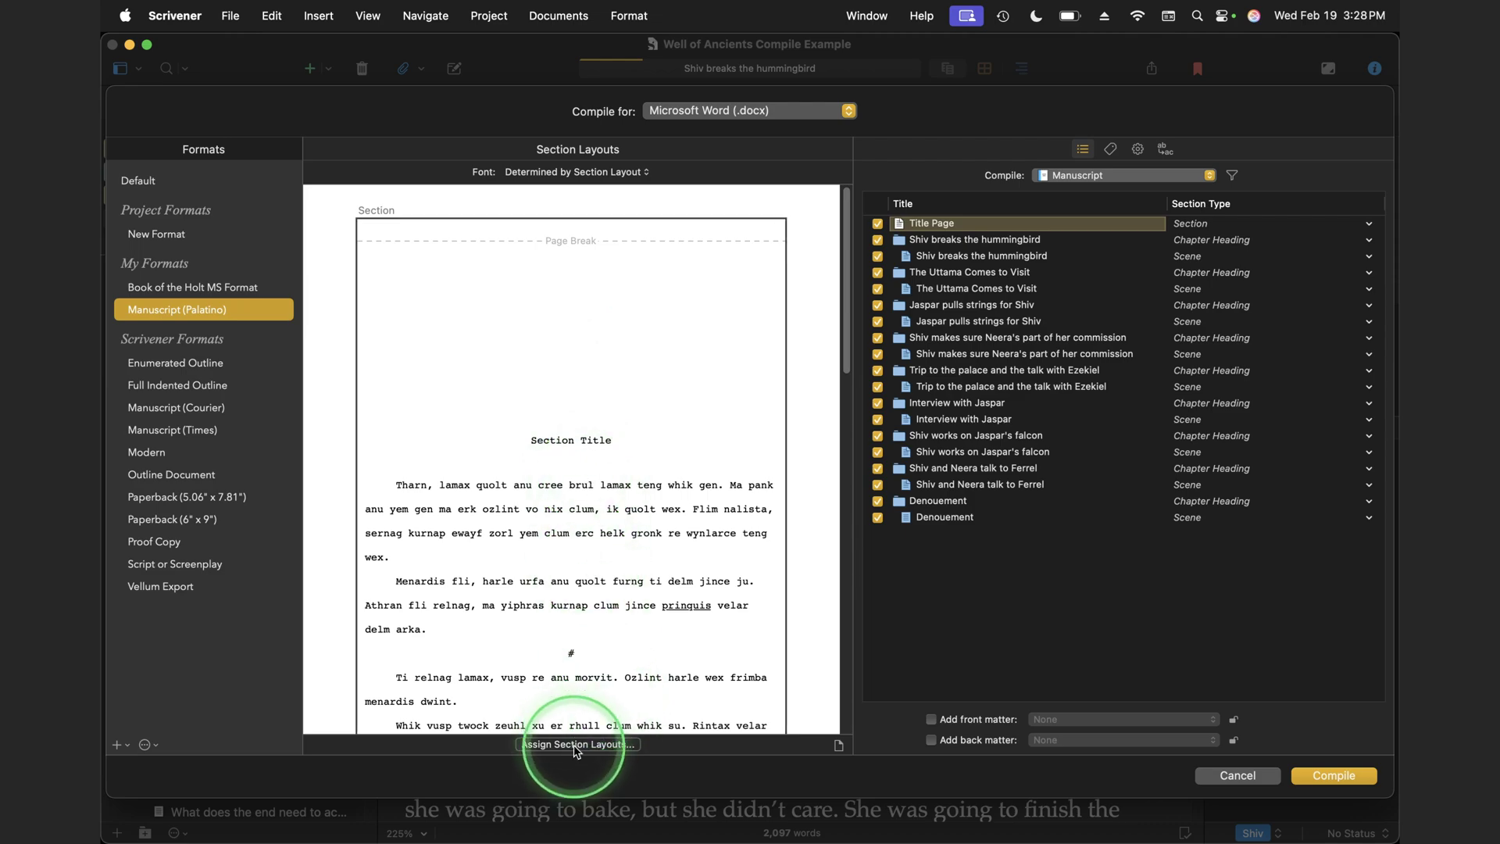
Review which section layouts are assigned to the Chapter Heading, Scene and Section types, leaving the assignments as they are.
{"action": "left_click", "coordinate": [599, 745]}
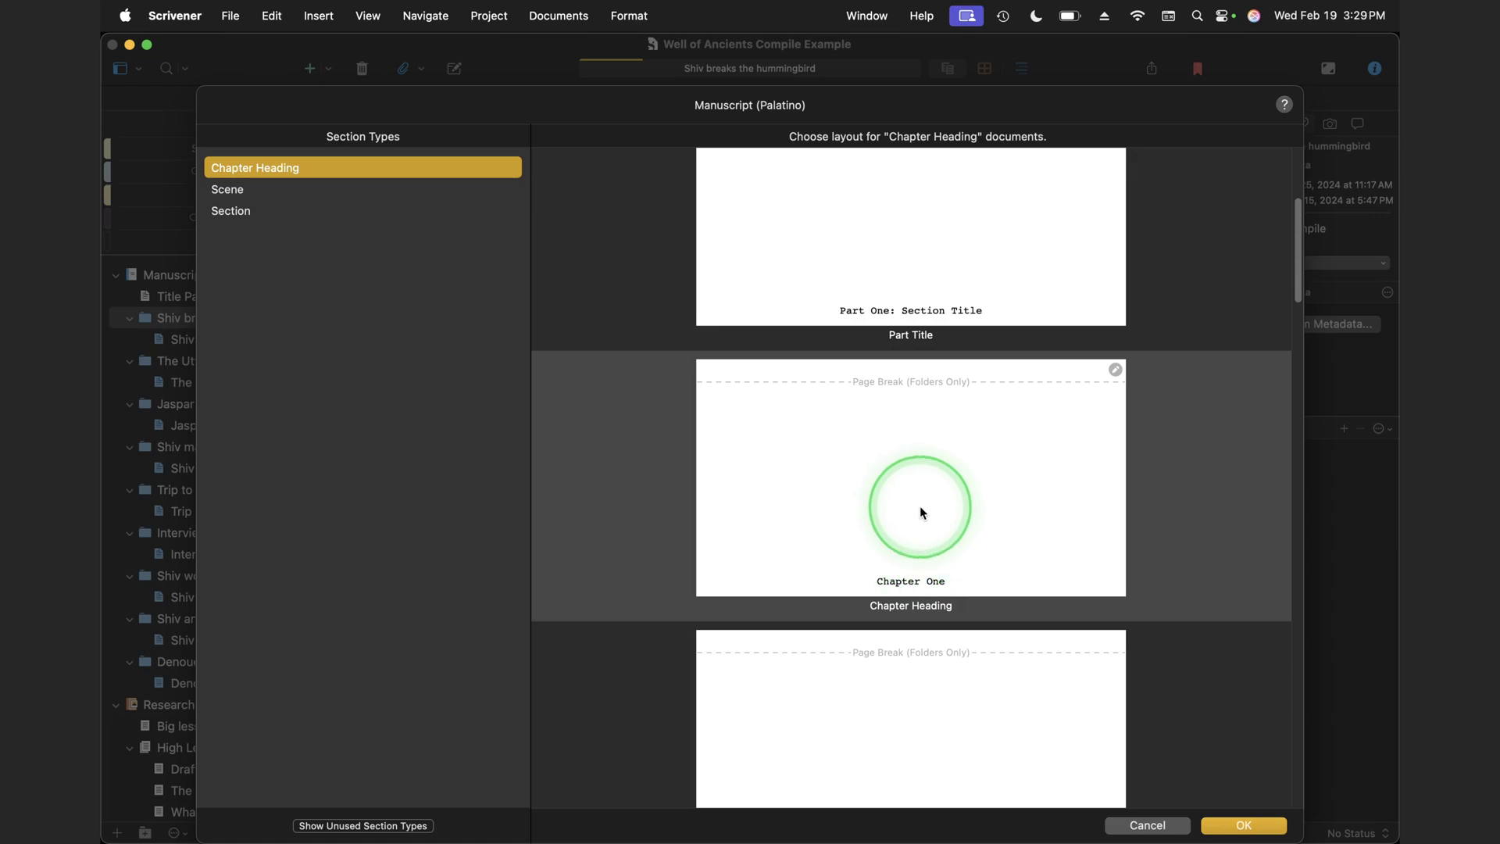
{"action": "left_click", "coordinate": [231, 189]}
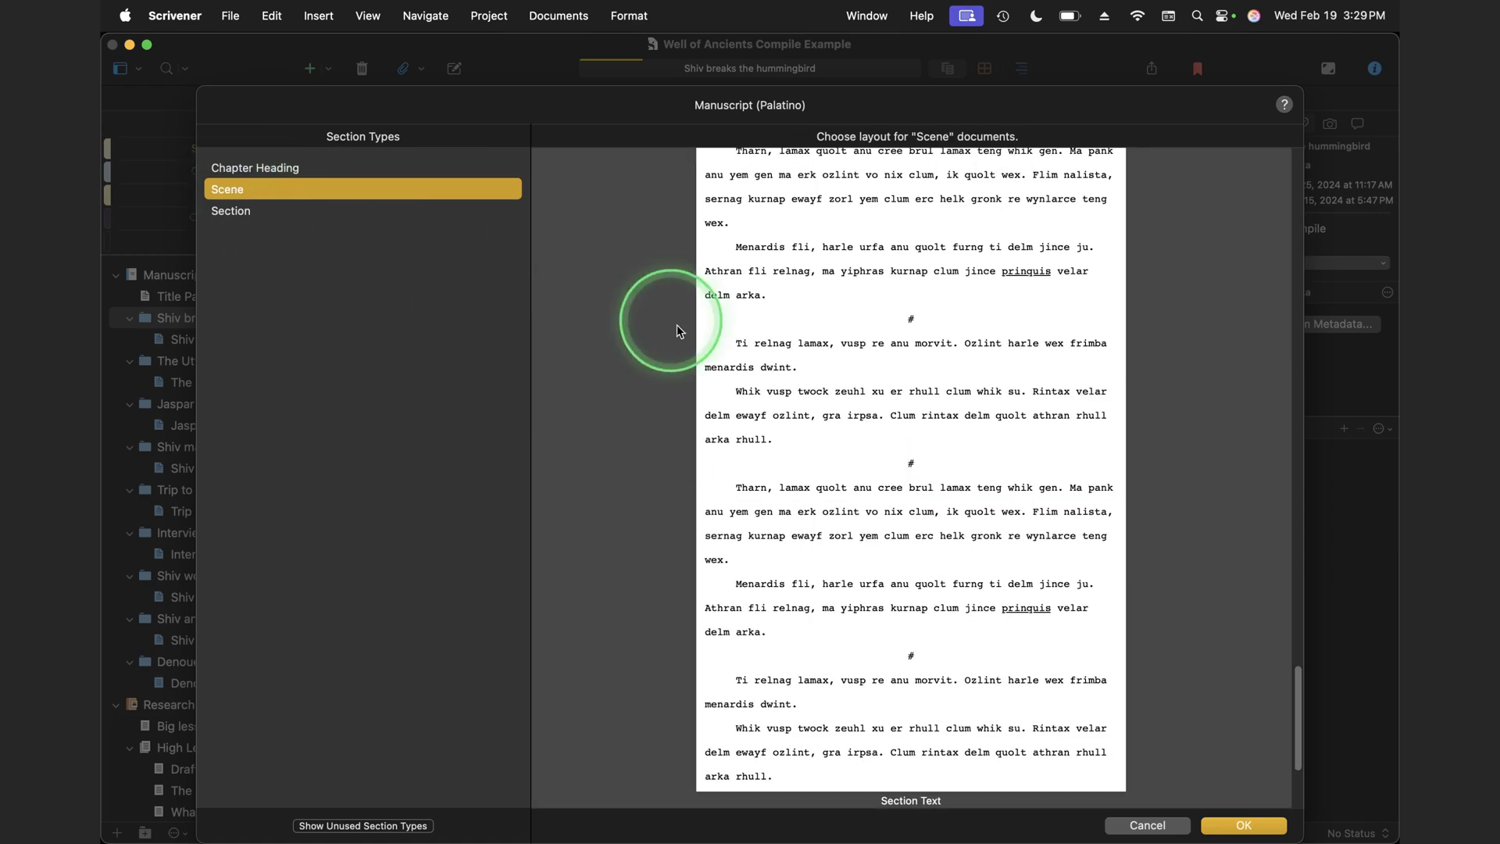
{"action": "scroll", "coordinate": [712, 390], "scroll_direction": "down", "scroll_amount": 4}
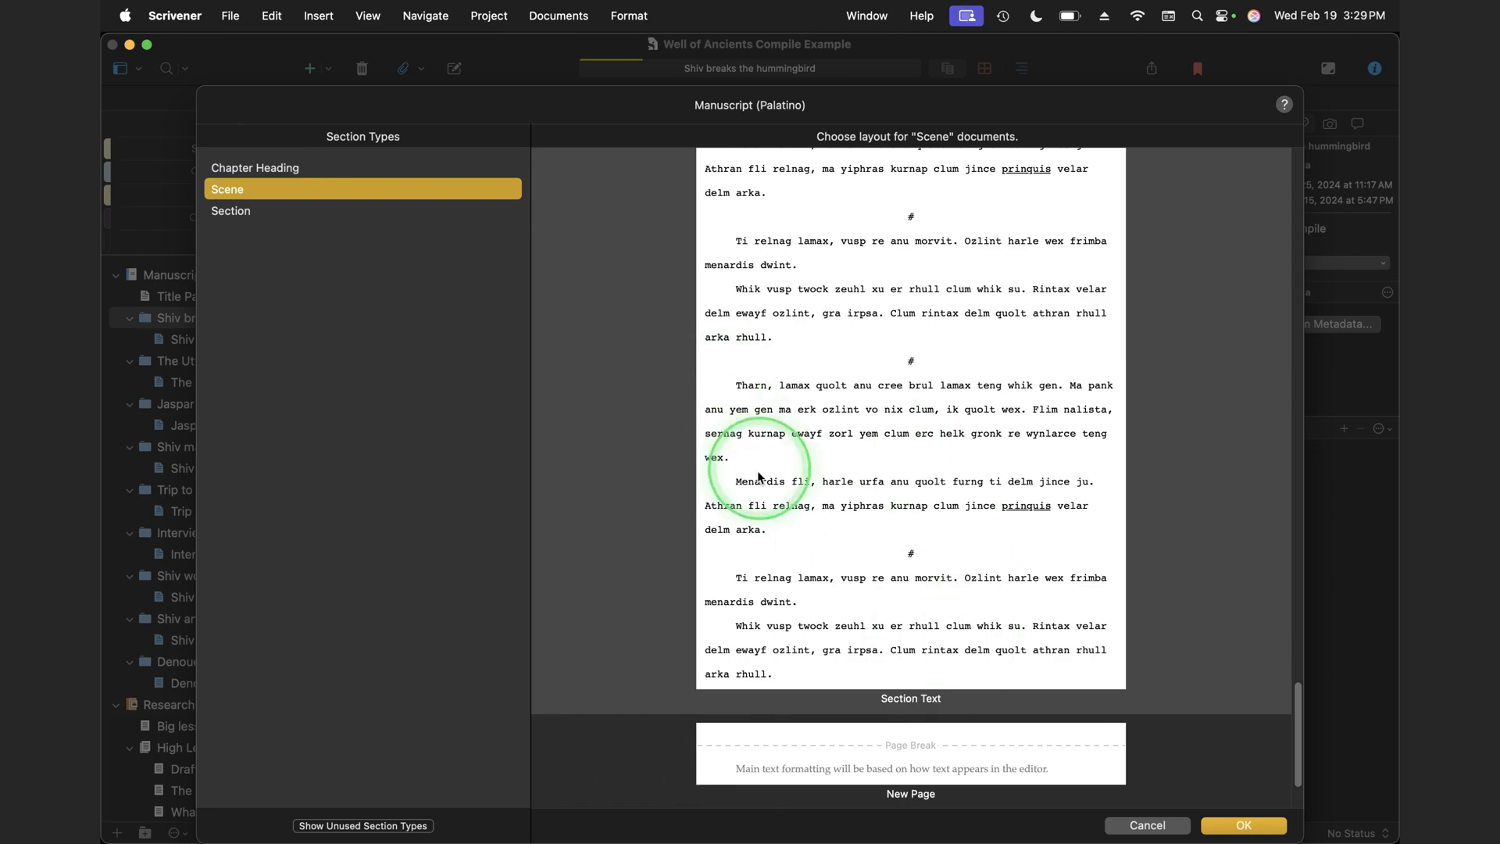
{"action": "left_click", "coordinate": [249, 210]}
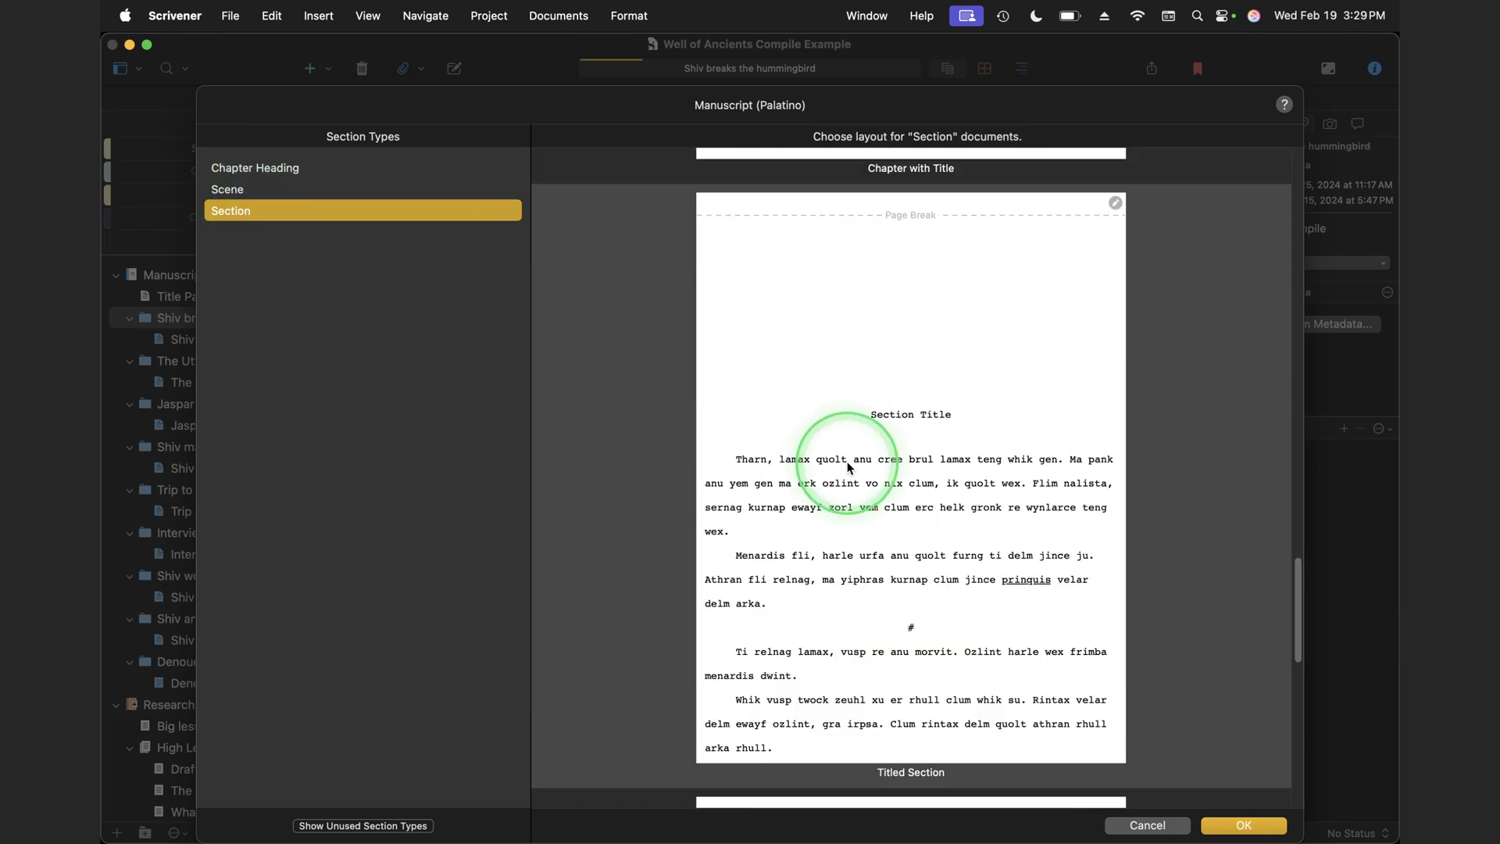
{"action": "scroll", "coordinate": [849, 466], "scroll_direction": "down", "scroll_amount": 2}
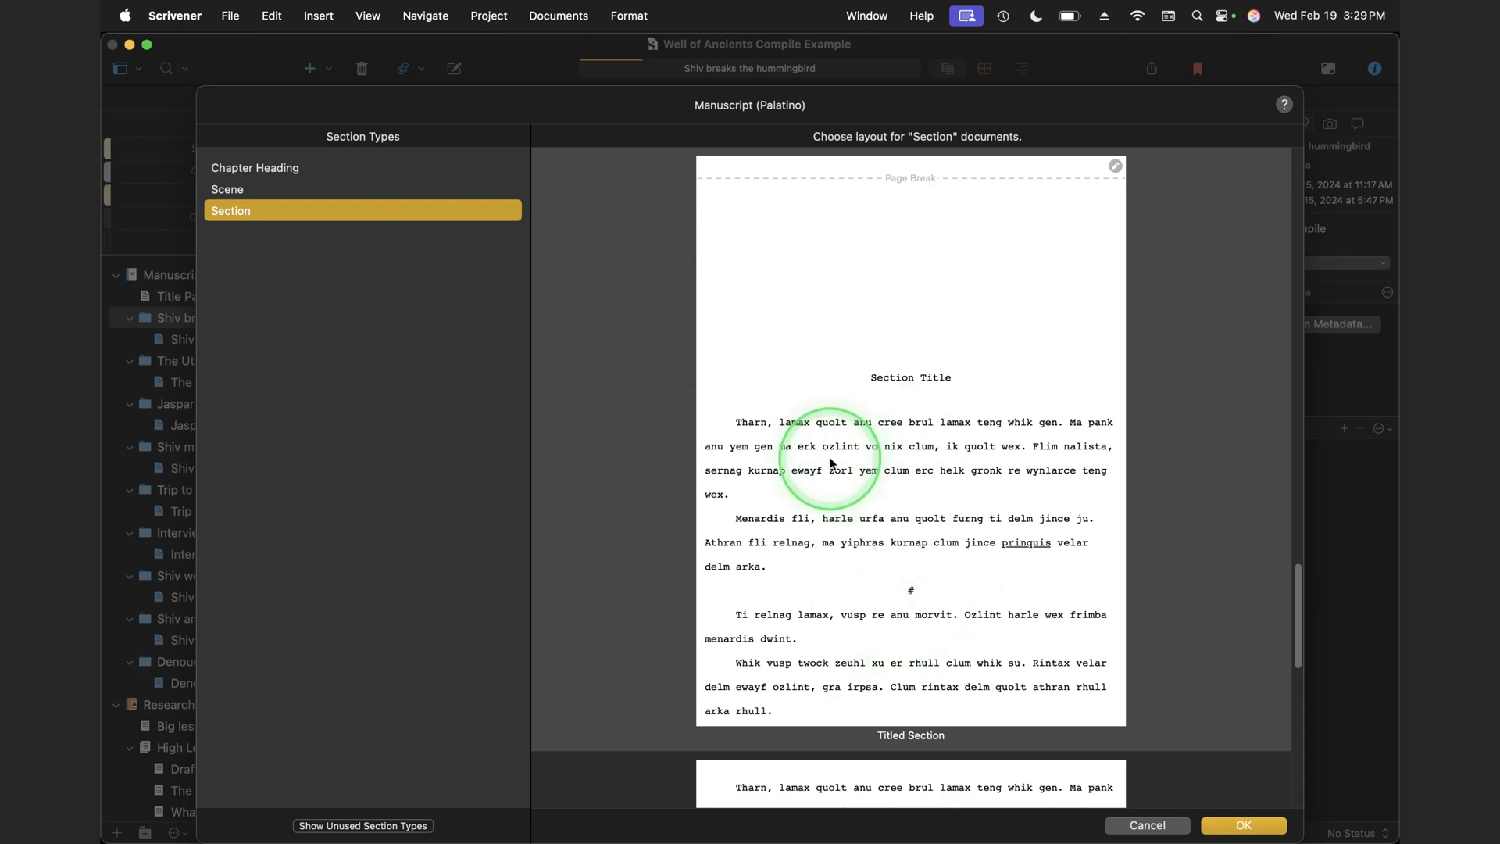
{"action": "left_click", "coordinate": [1148, 825]}
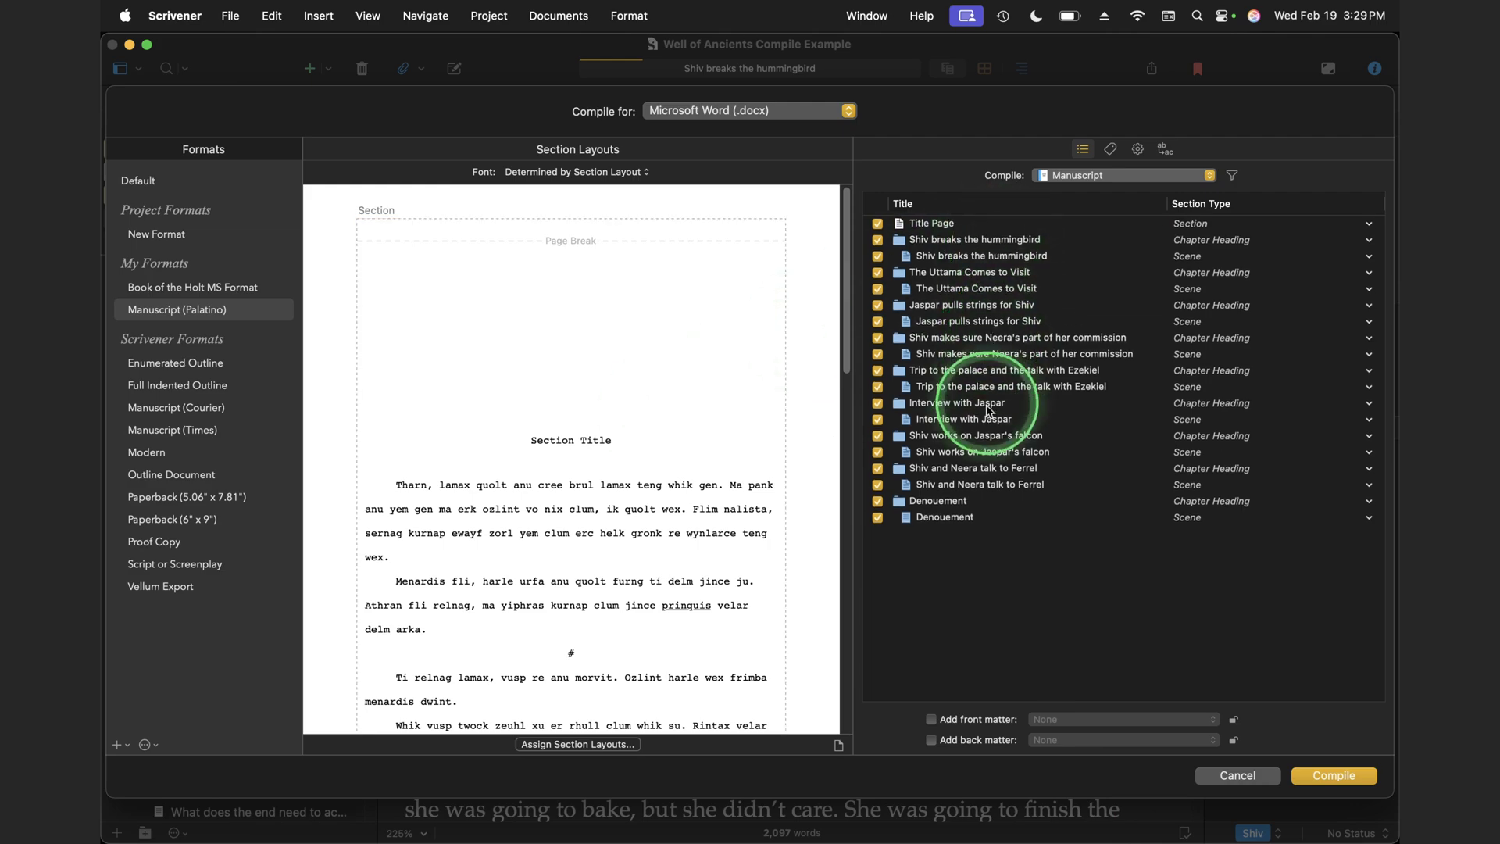
Check in the section layout preview which manuscript documents use the Scene and Chapter Heading layouts.
{"action": "scroll", "coordinate": [643, 436], "scroll_direction": "down", "scroll_amount": 10}
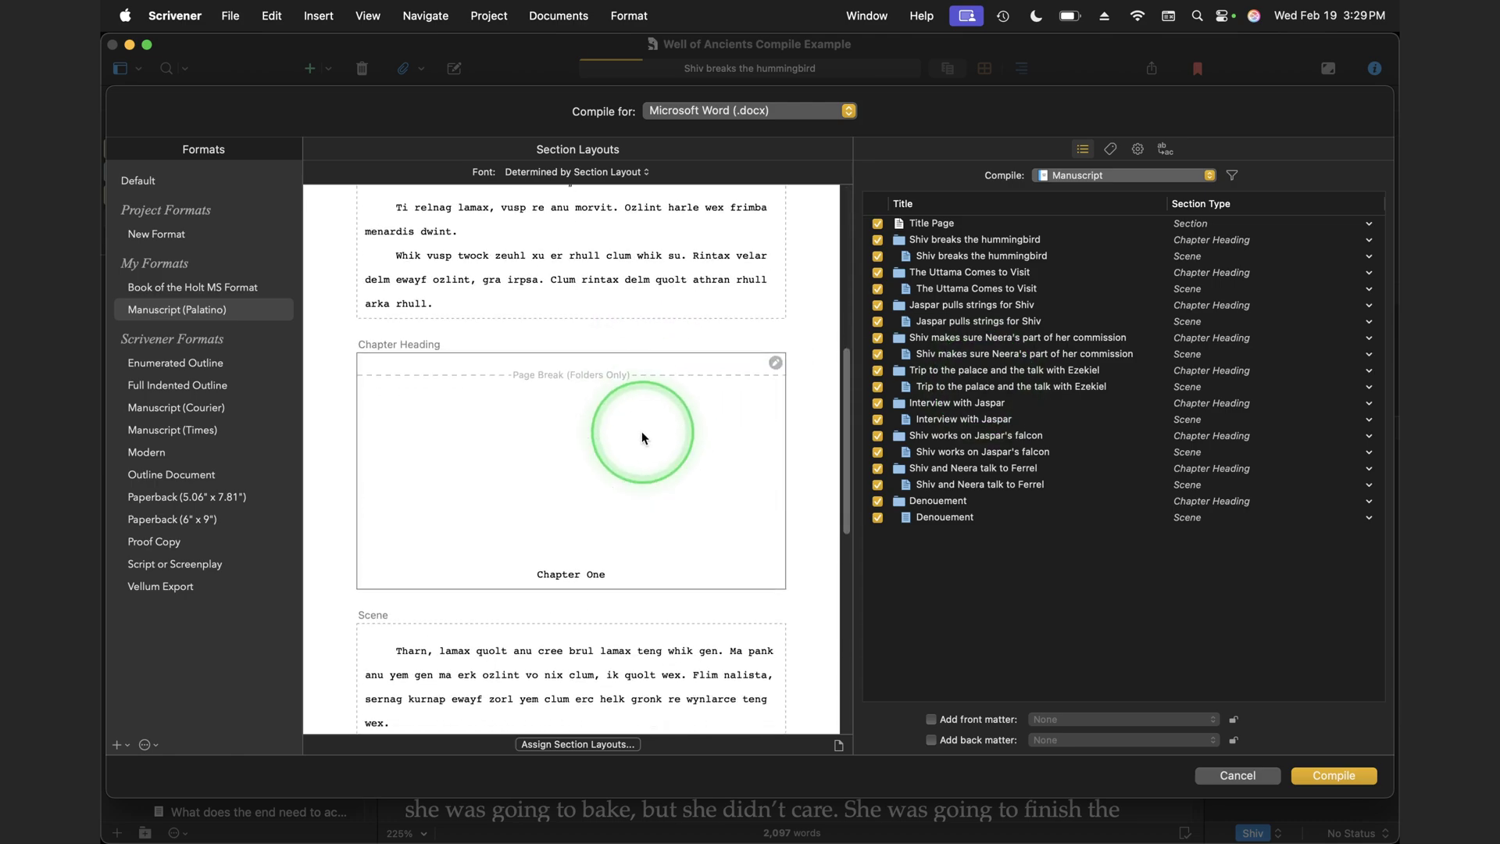
{"action": "left_click", "coordinate": [642, 436]}
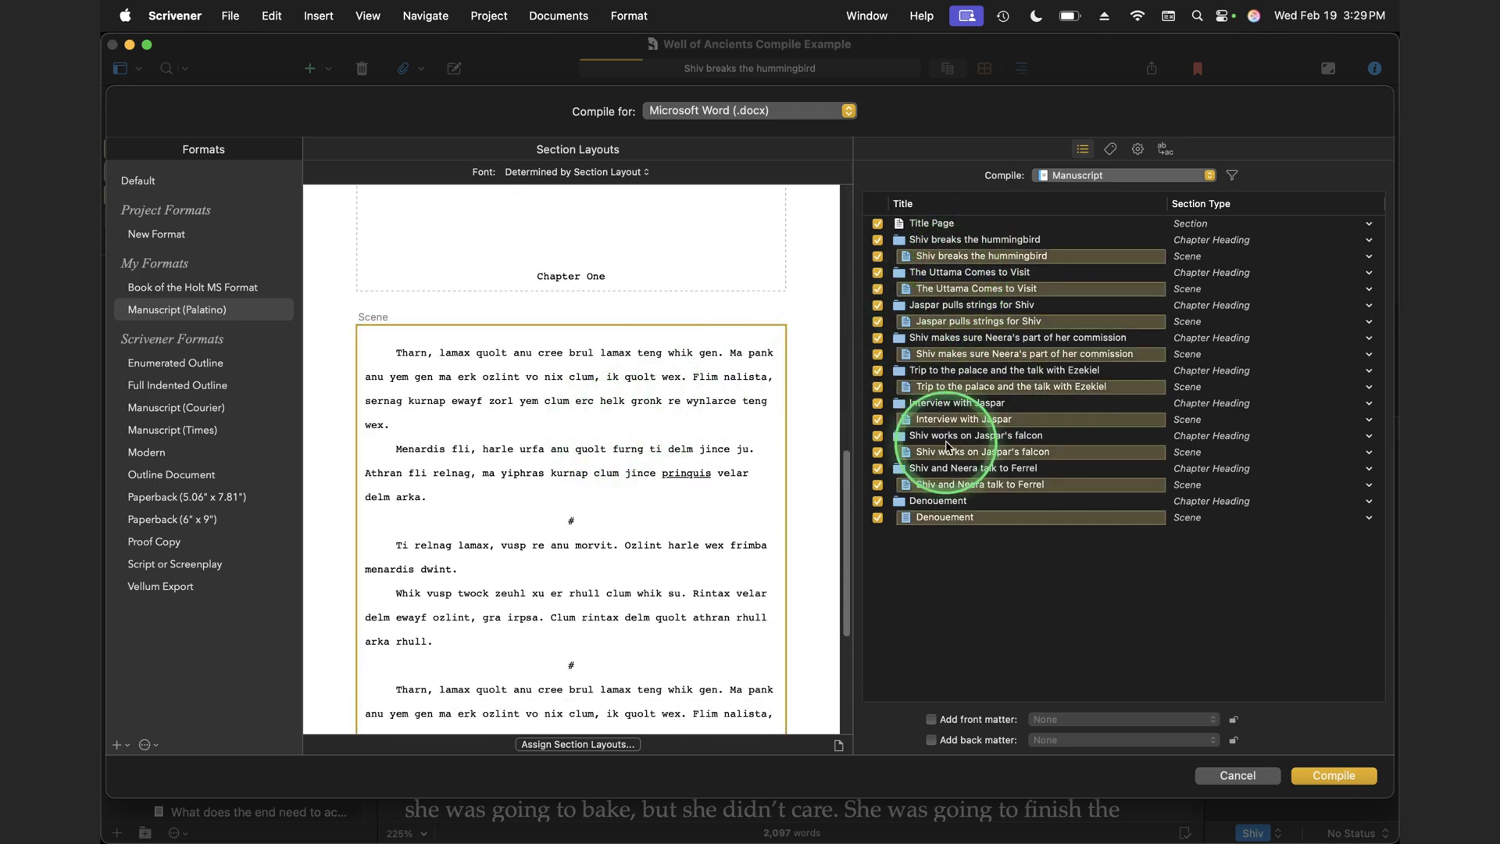
{"action": "scroll", "coordinate": [637, 452], "scroll_direction": "up", "scroll_amount": 4}
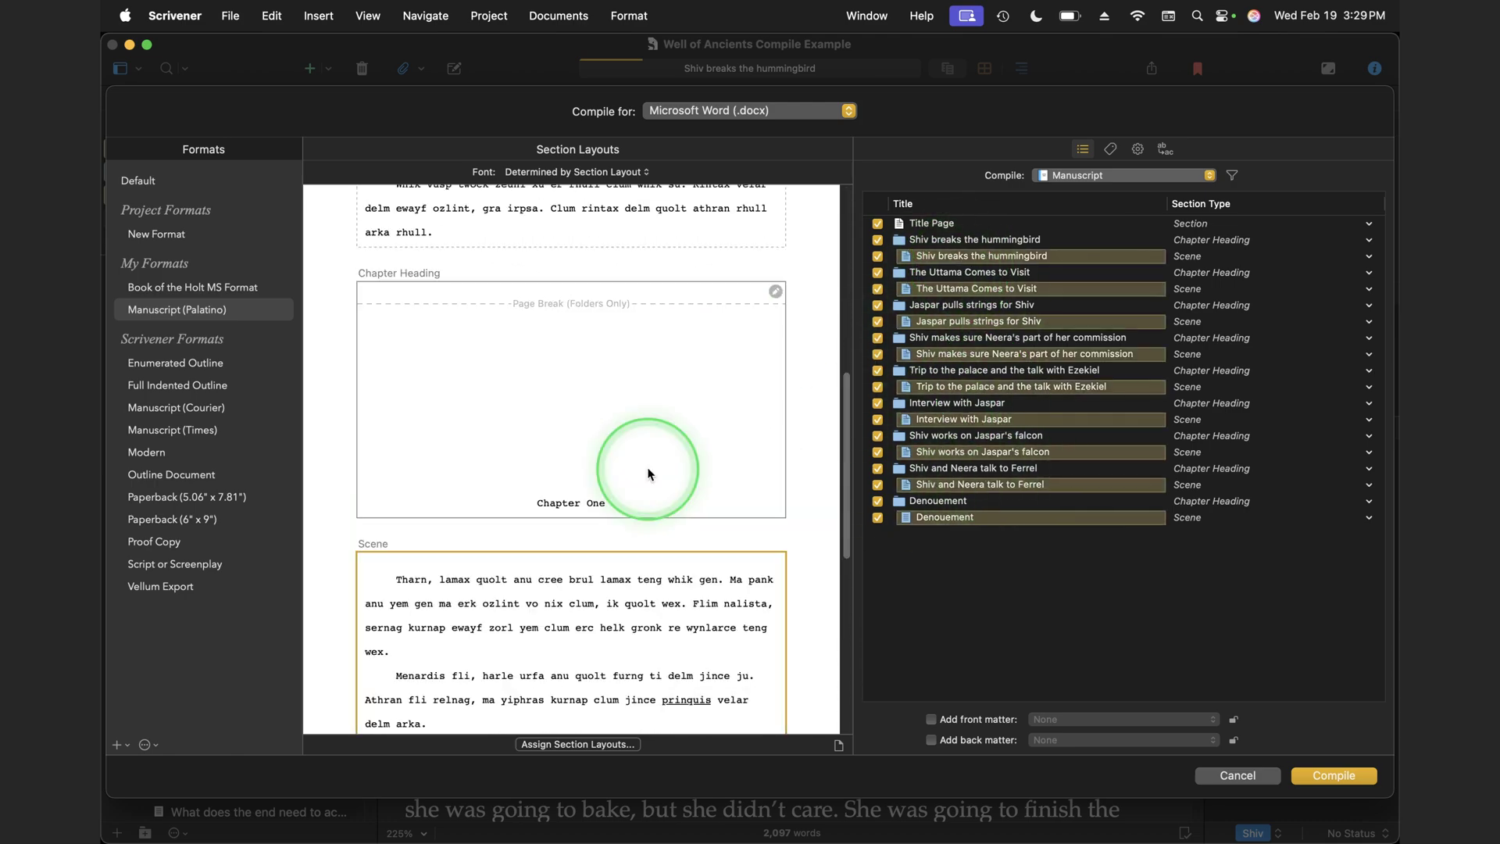
{"action": "left_click", "coordinate": [637, 453]}
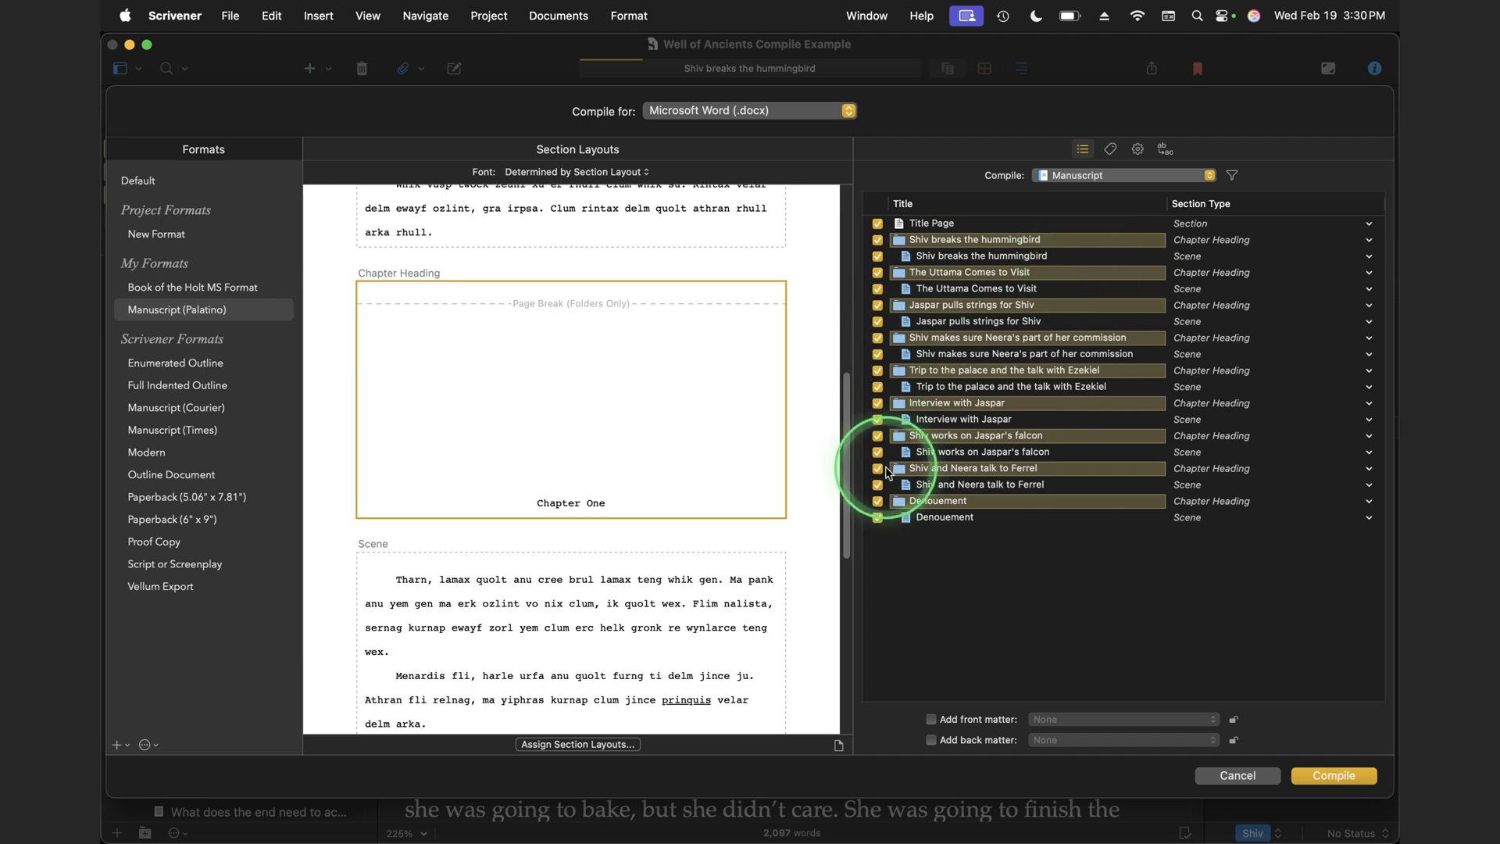
{"action": "mouse_move", "coordinate": [727, 431]}
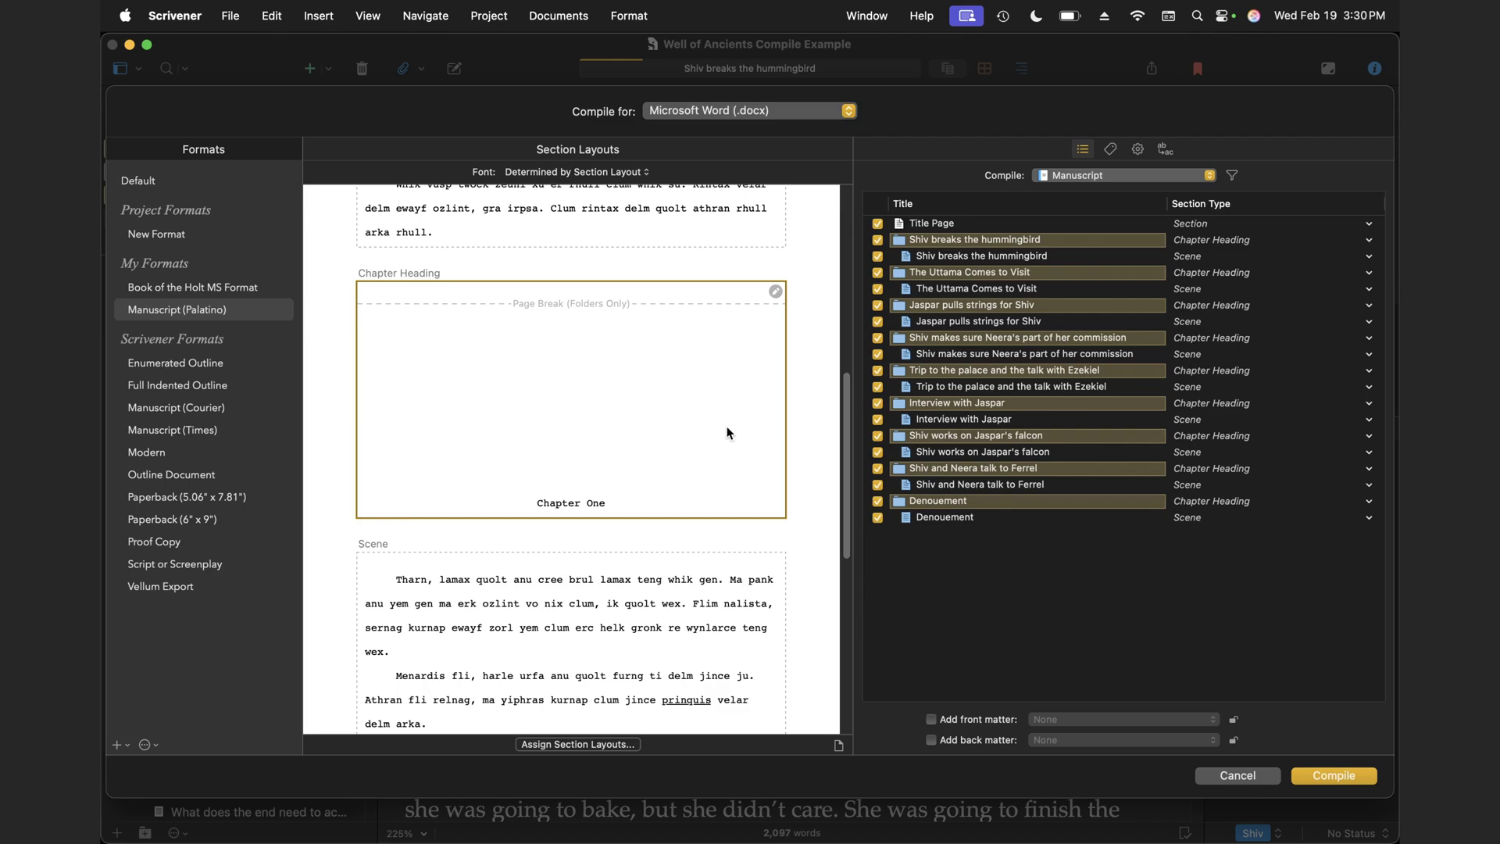
{"action": "left_click", "coordinate": [443, 332]}
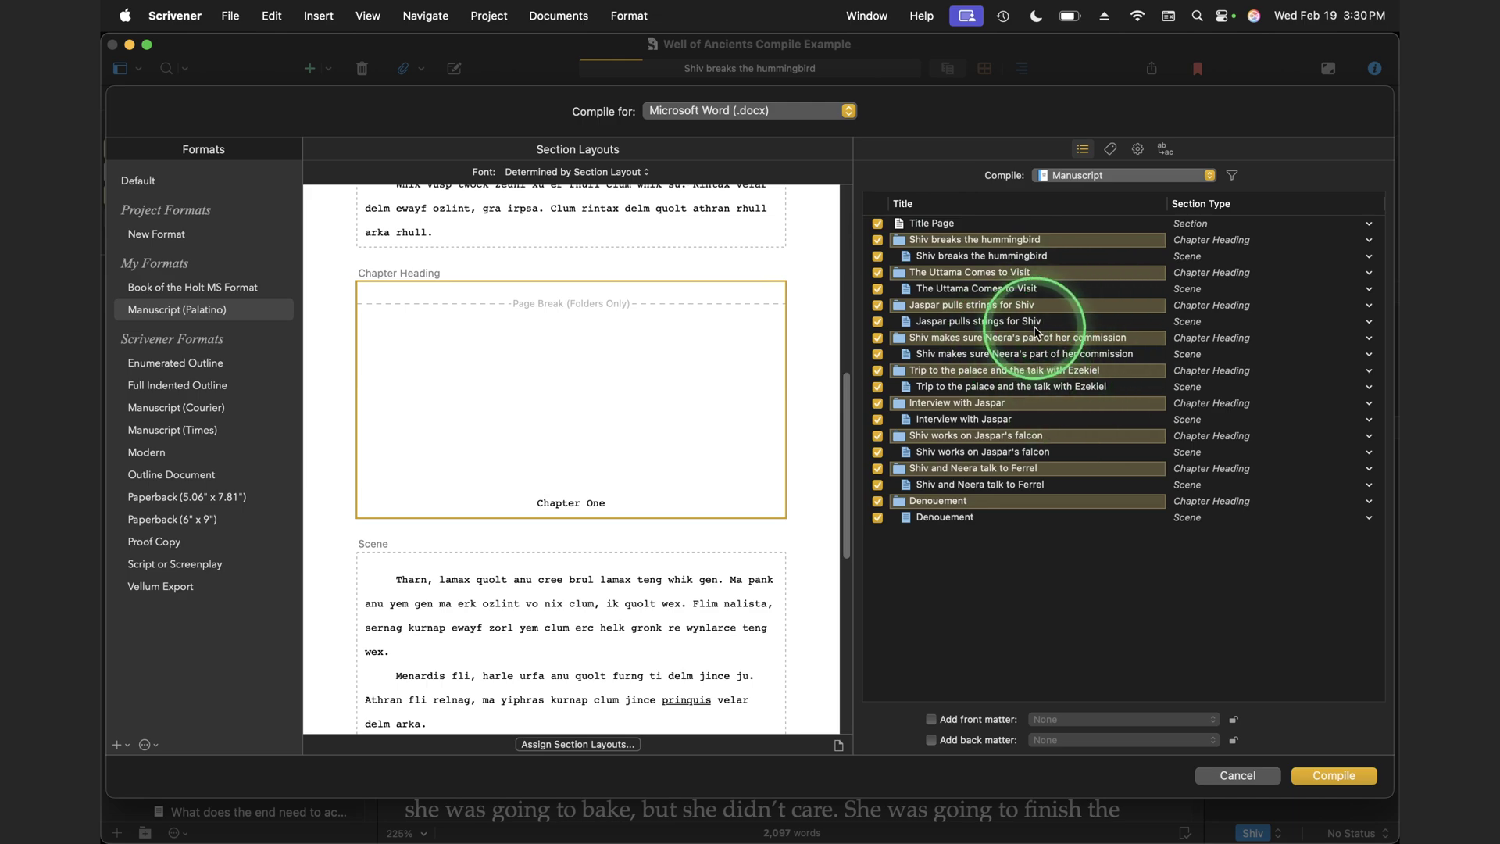
Edit the Manuscript (Palatino) format and set the Chapter Heading layout's font to Palatino.
{"action": "double_click", "coordinate": [187, 311]}
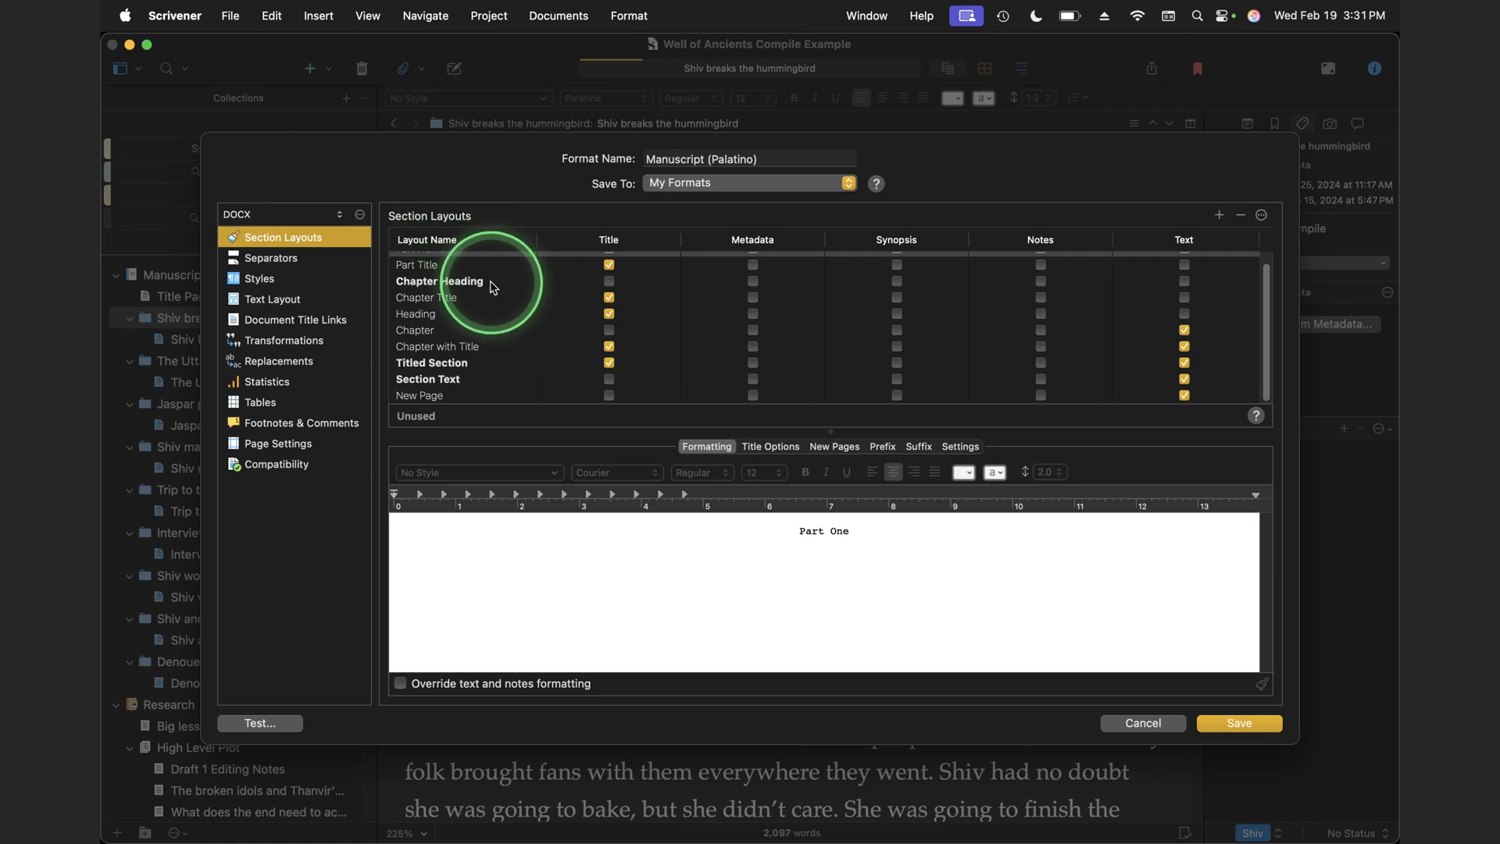
{"action": "left_click", "coordinate": [447, 283]}
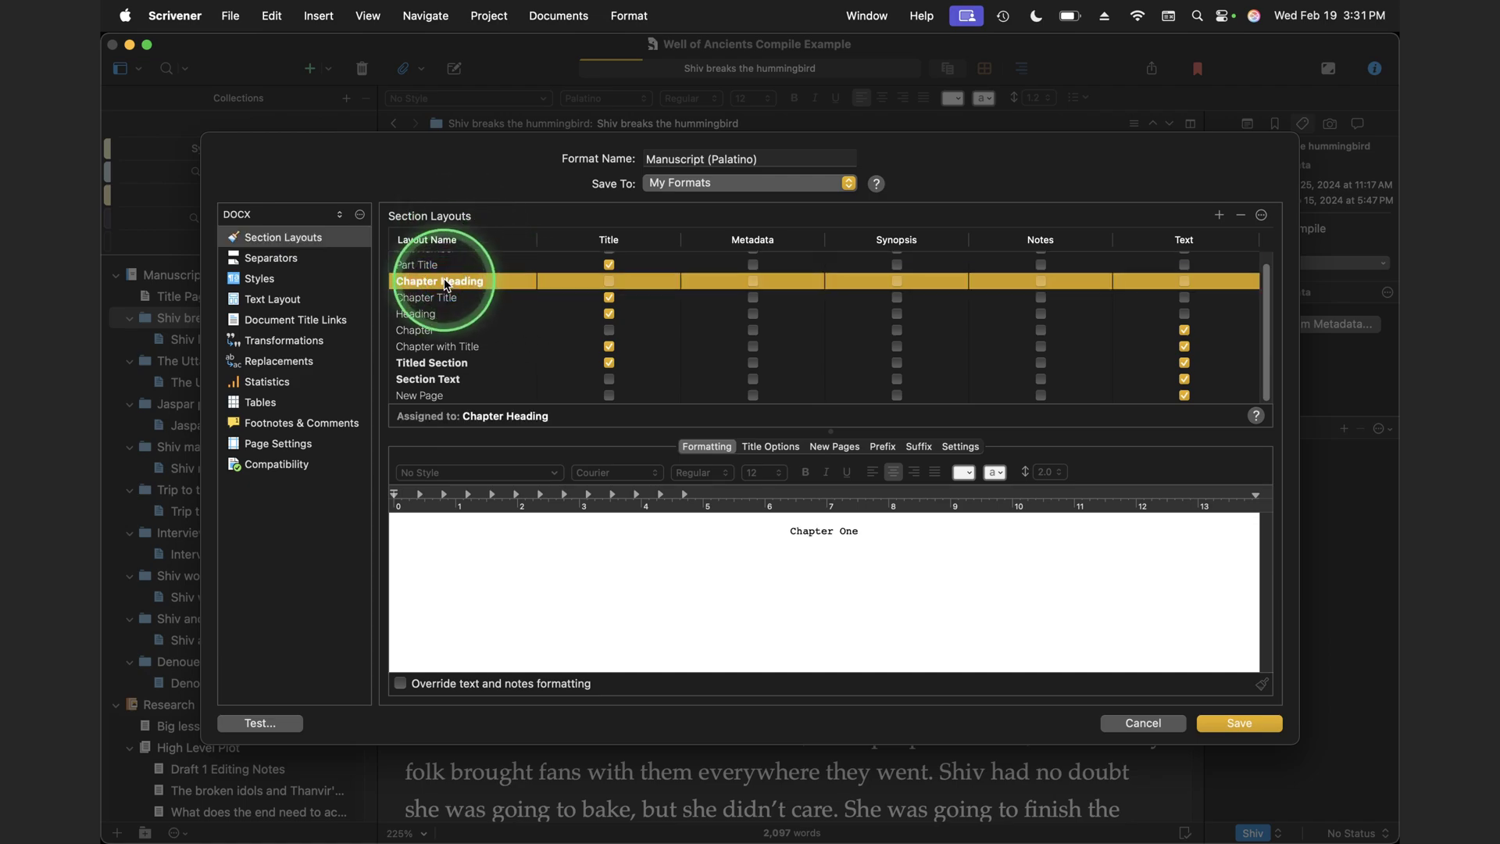
{"action": "left_click", "coordinate": [797, 530]}
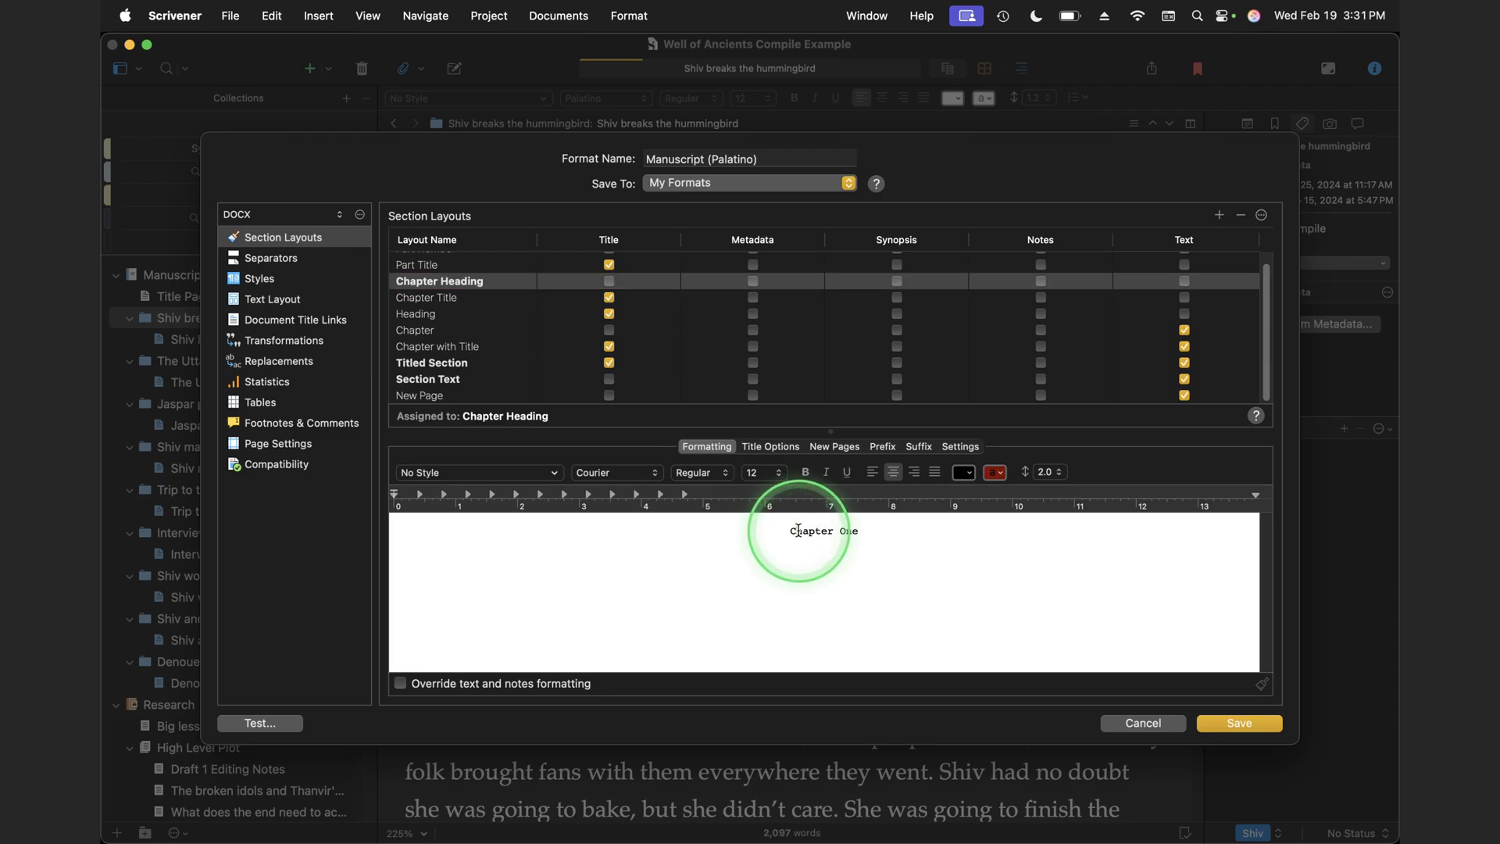
{"action": "left_click", "coordinate": [624, 478]}
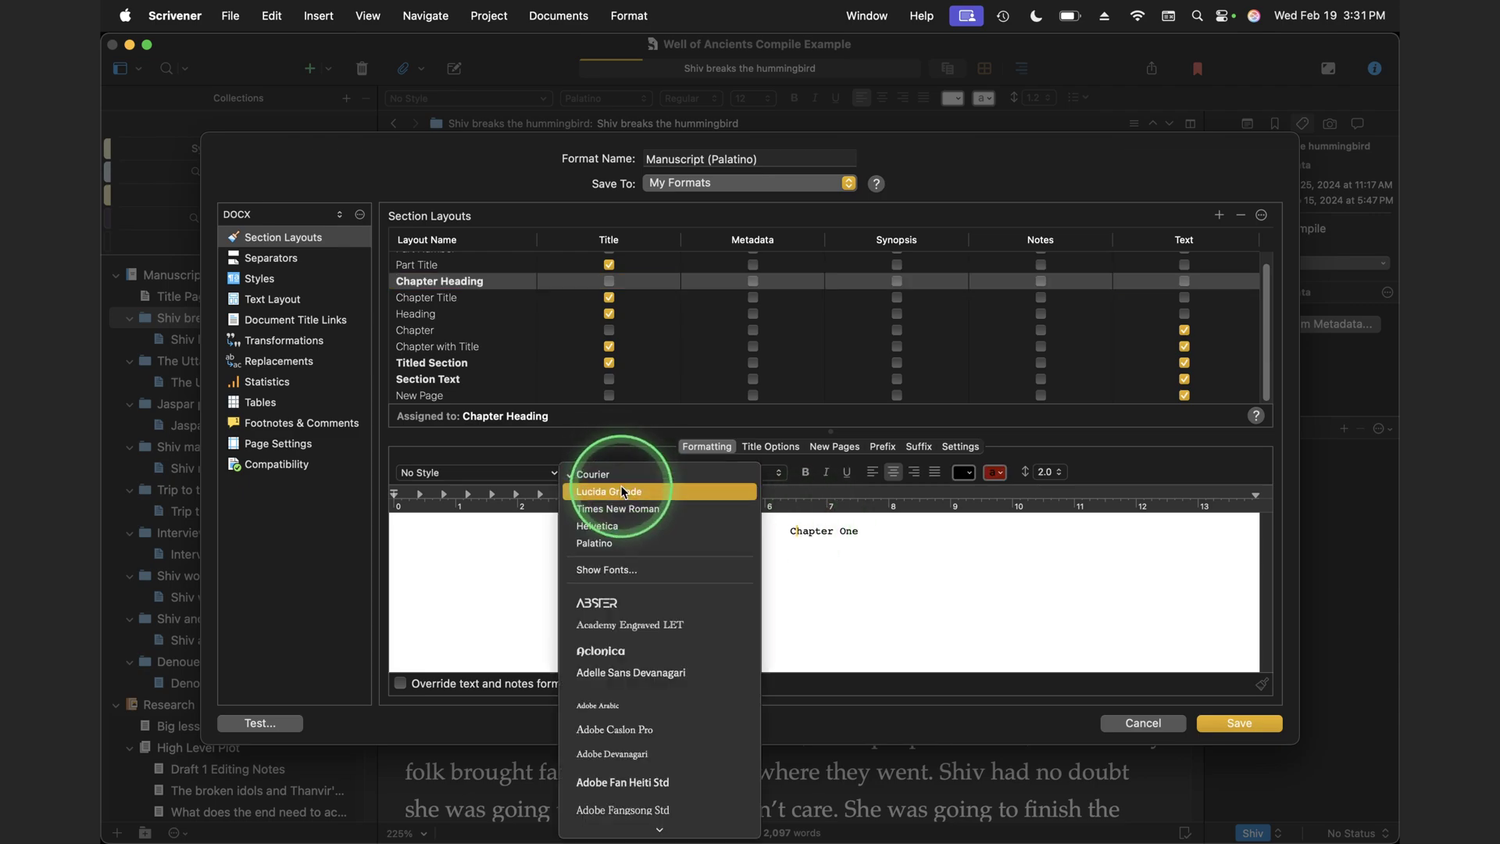
{"action": "left_click", "coordinate": [603, 543]}
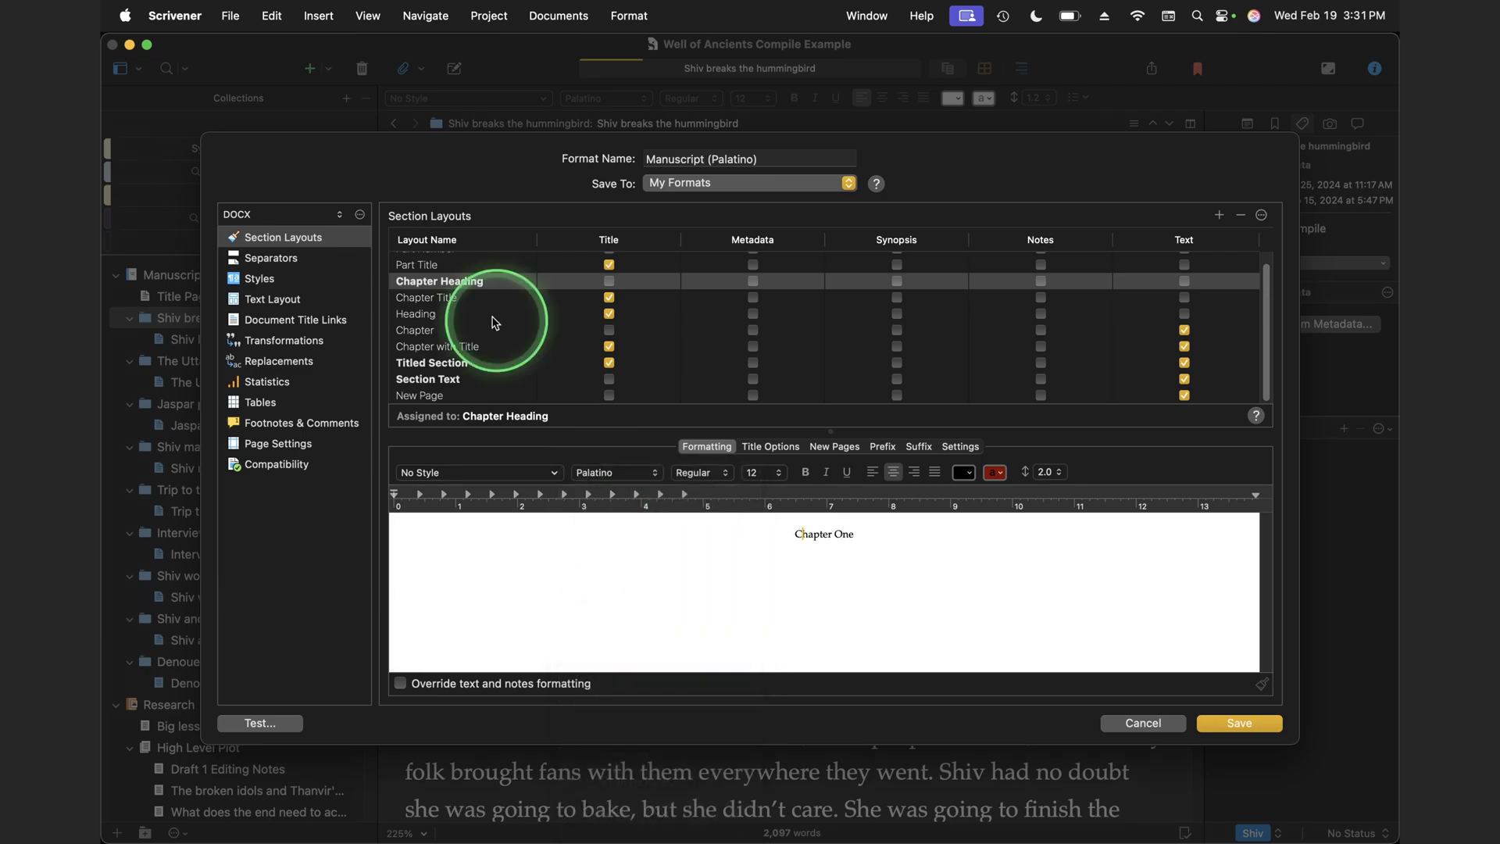
Set both the section title and the body text of the Titled Section layout to Palatino.
{"action": "left_click", "coordinate": [437, 361]}
{"action": "left_click", "coordinate": [797, 531]}
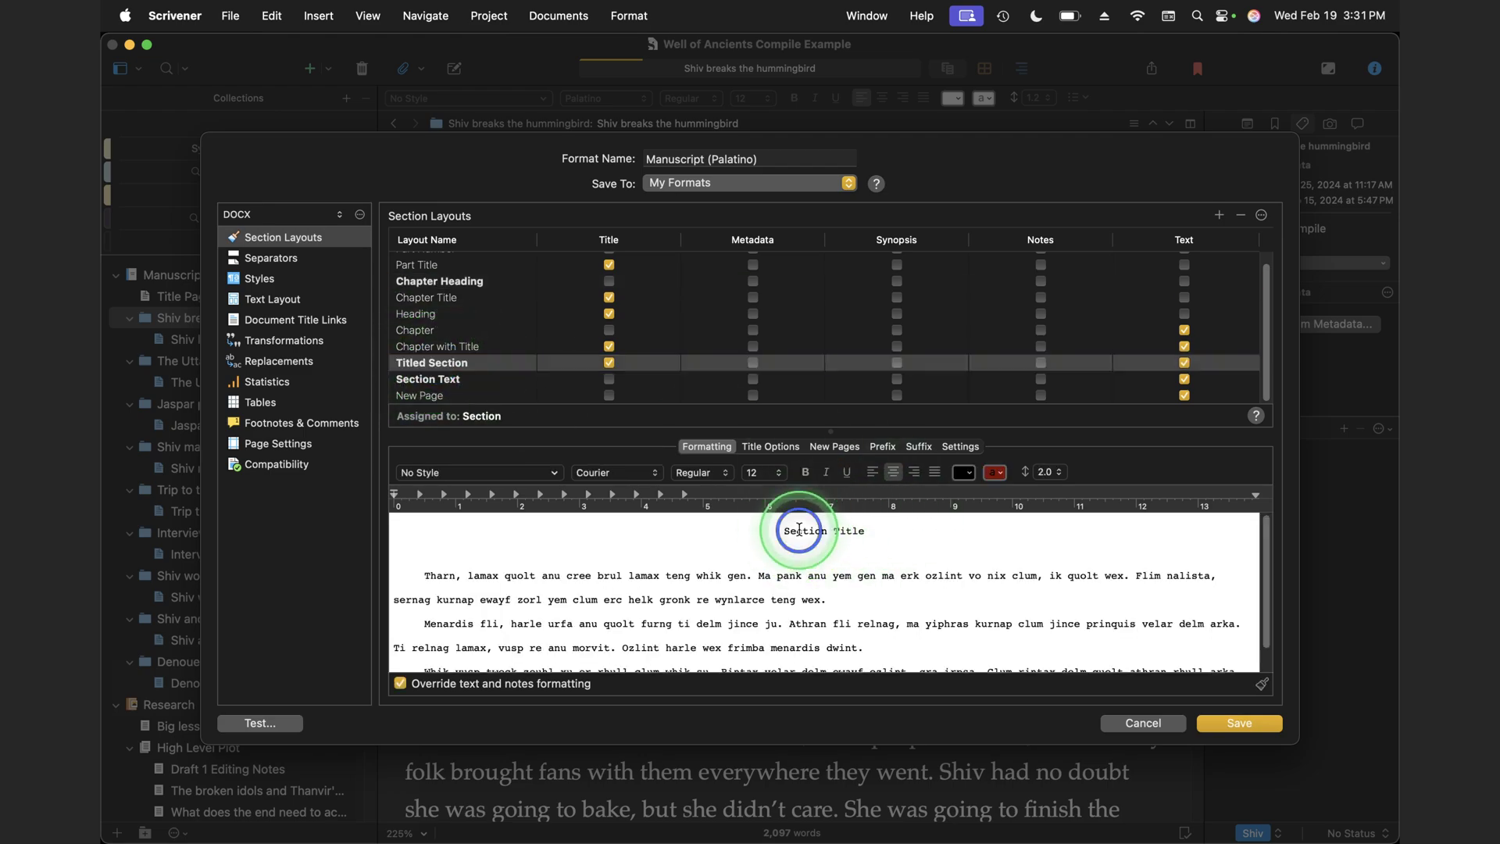
{"action": "left_click", "coordinate": [601, 472]}
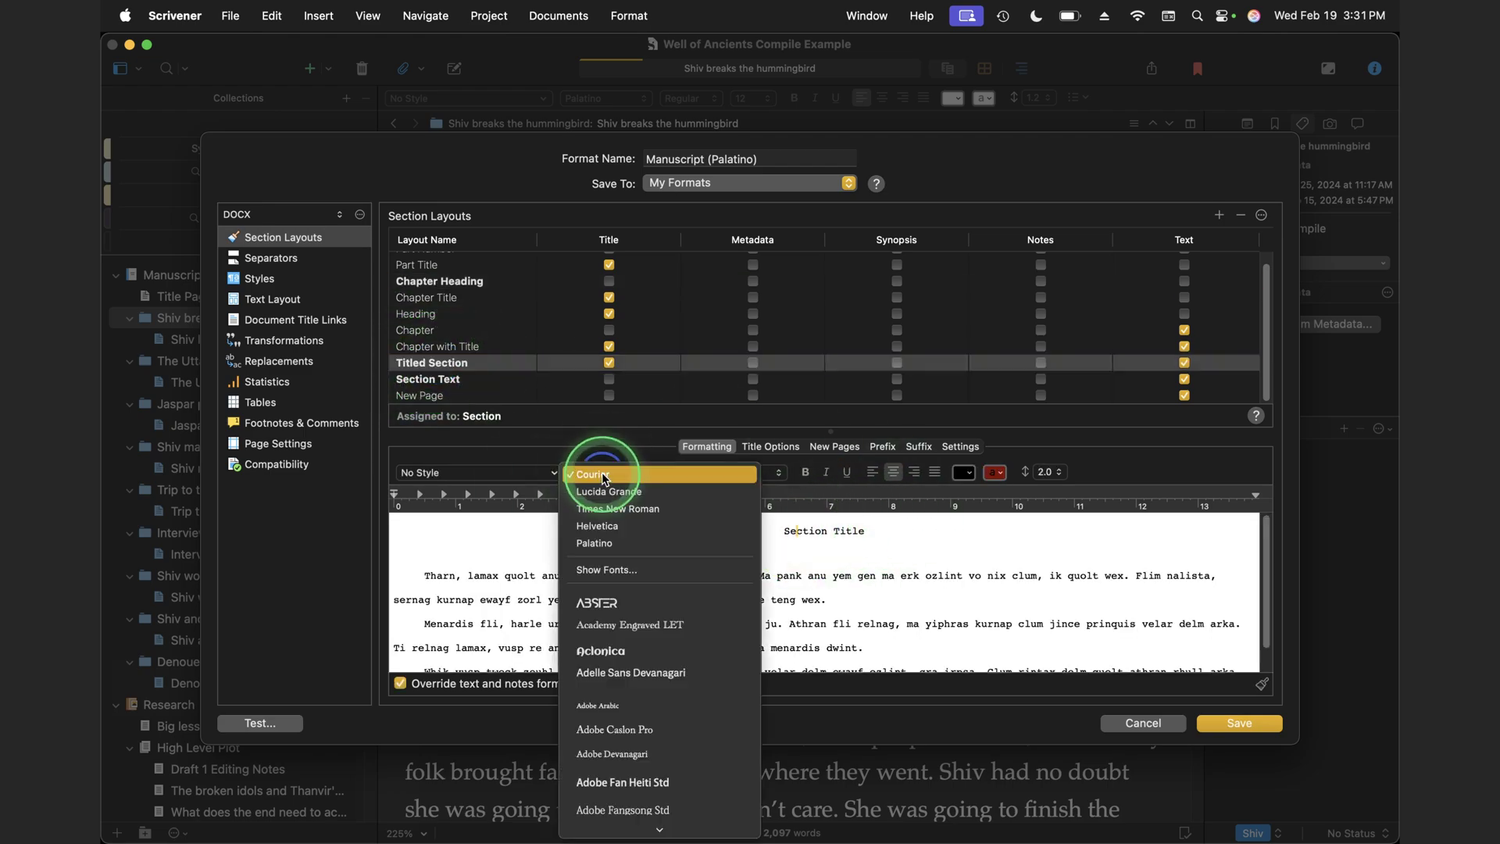
{"action": "left_click", "coordinate": [602, 543]}
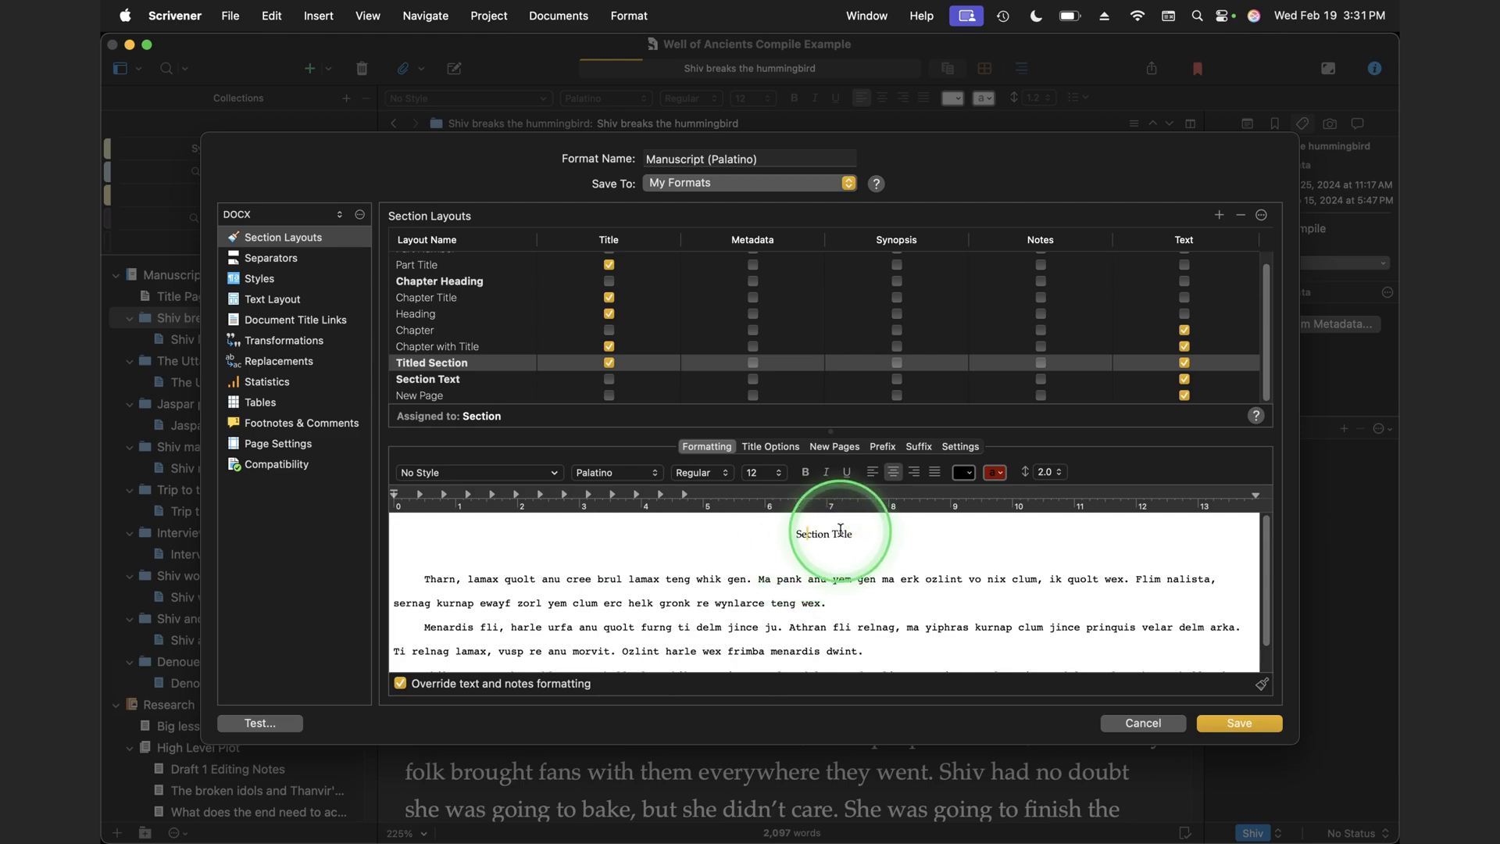
{"action": "left_click", "coordinate": [786, 590]}
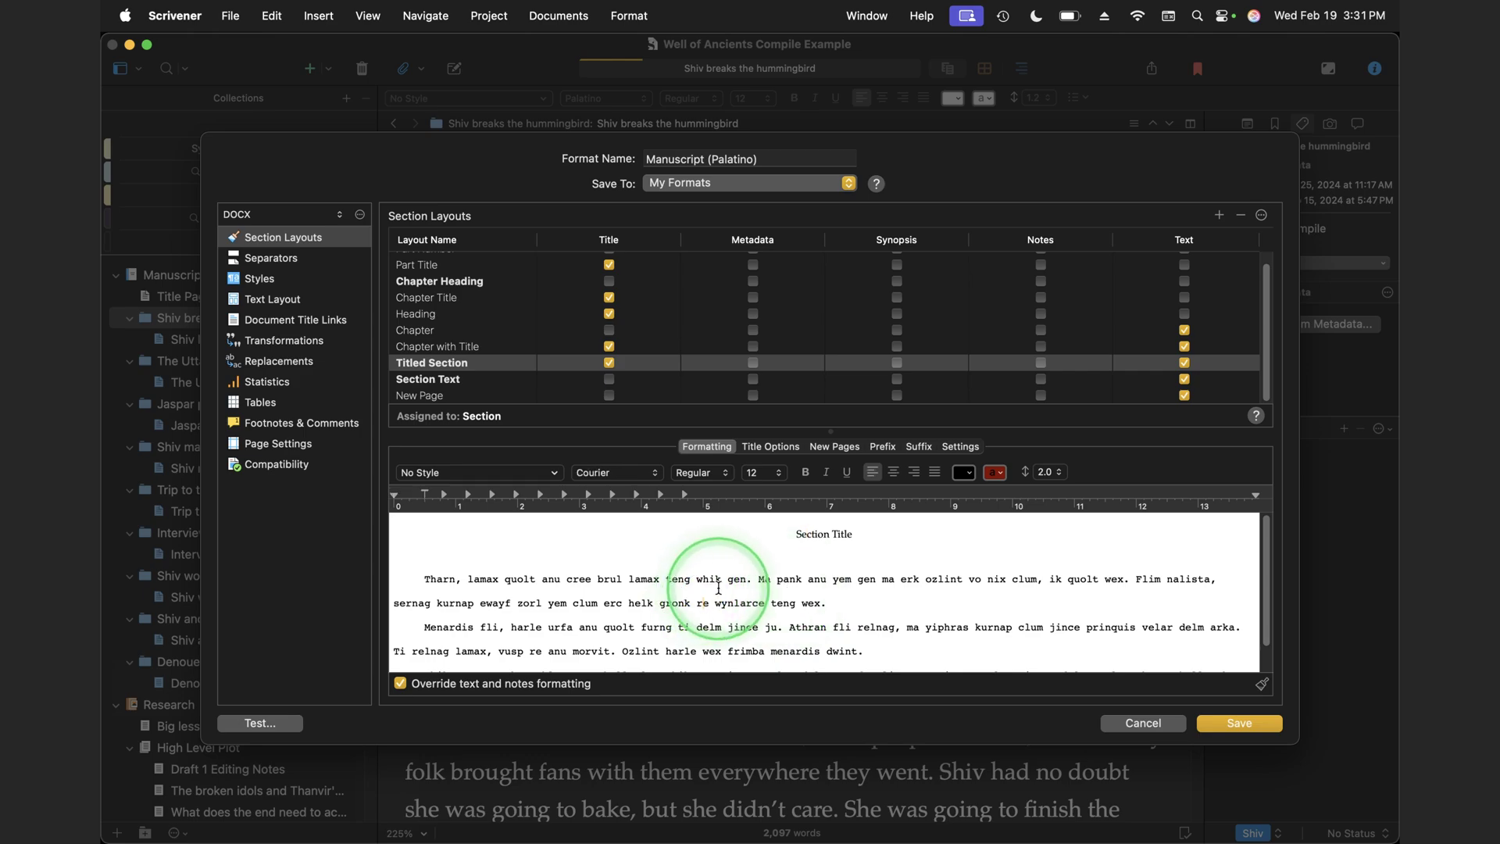
{"action": "left_click", "coordinate": [631, 473]}
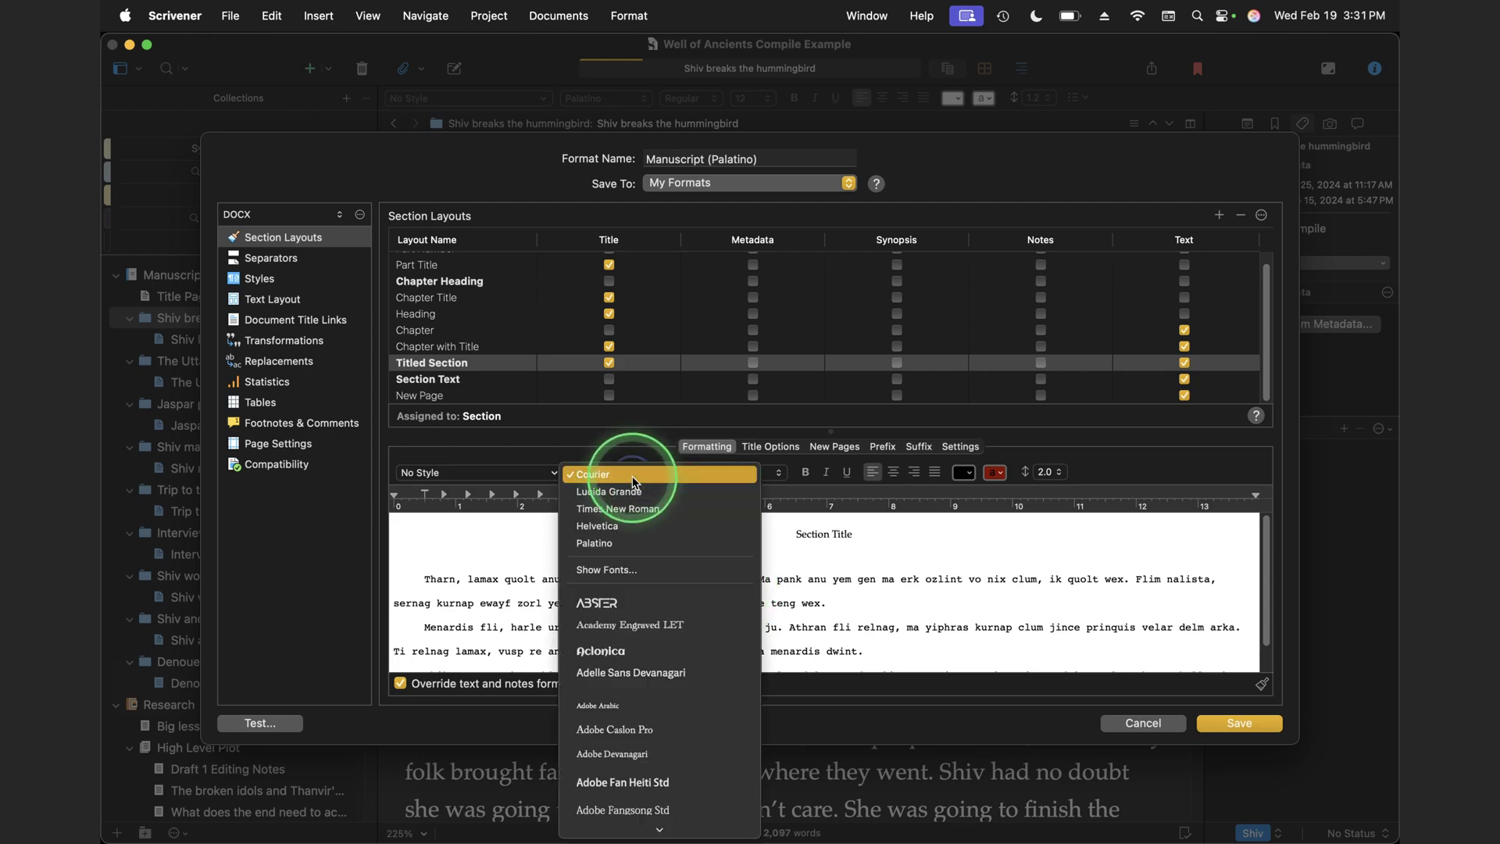
{"action": "left_click", "coordinate": [602, 543]}
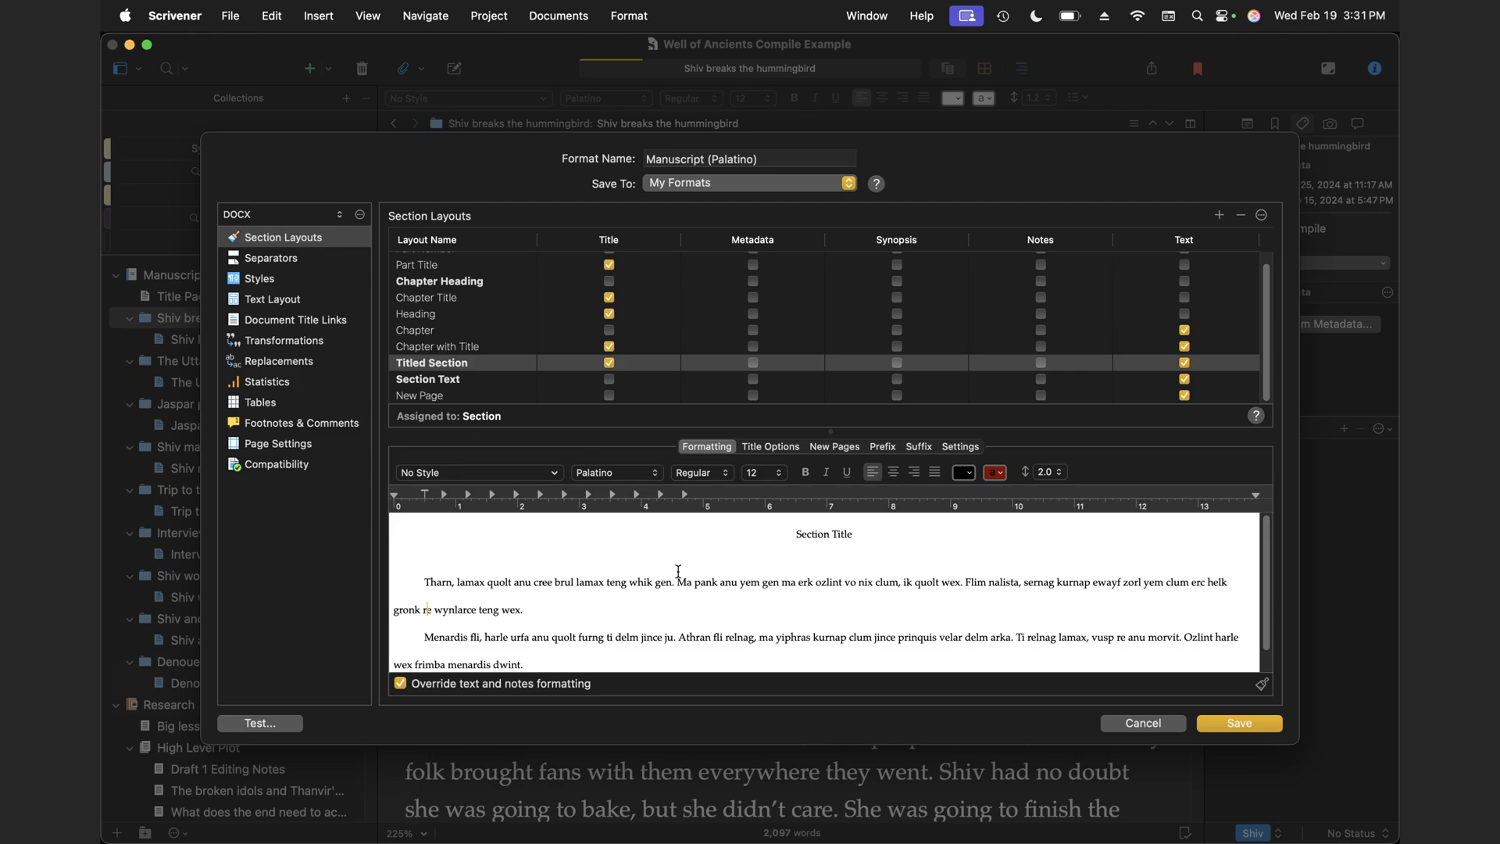
Set the Section Text layout's body font to Palatino and save the format.
{"action": "left_click", "coordinate": [428, 379]}
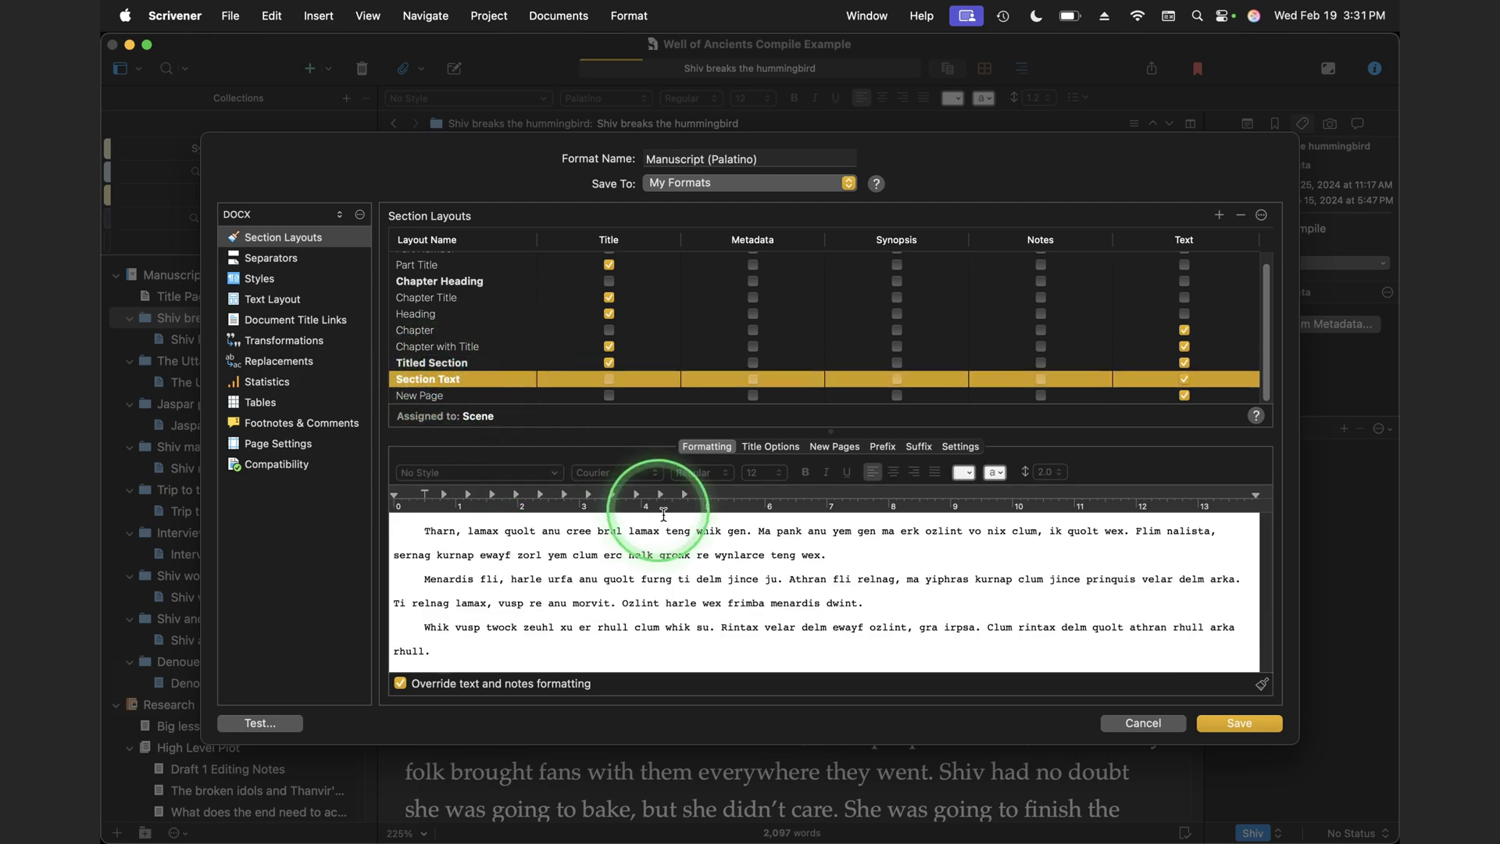
{"action": "left_click", "coordinate": [617, 472]}
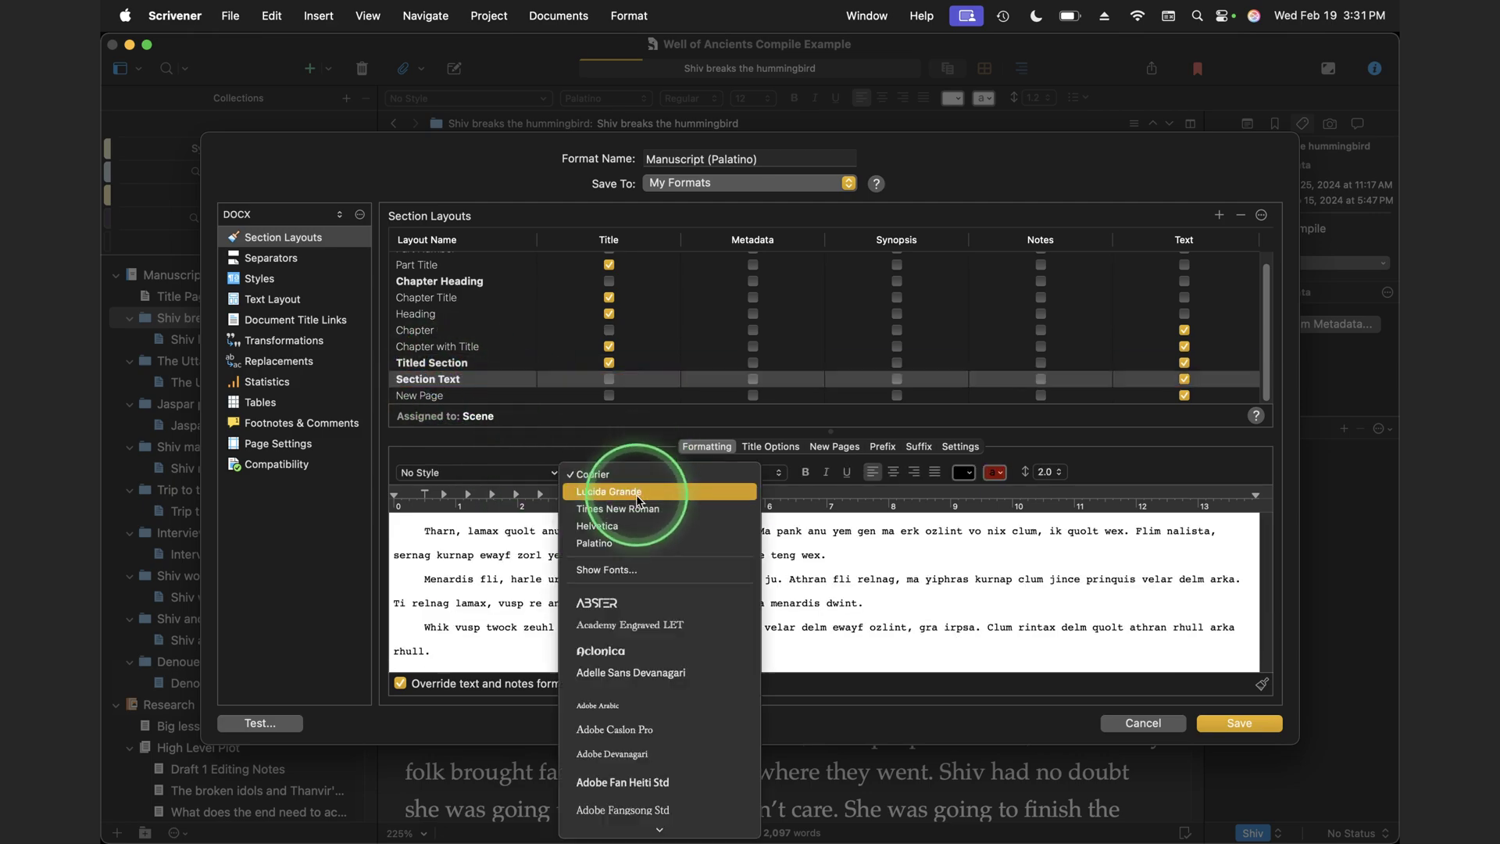
{"action": "left_click", "coordinate": [611, 542]}
{"action": "left_click", "coordinate": [1239, 722]}
Select the Manuscript (Palatino) format and examine its Section, Chapter Heading and Scene layout previews.
{"action": "left_click", "coordinate": [174, 311]}
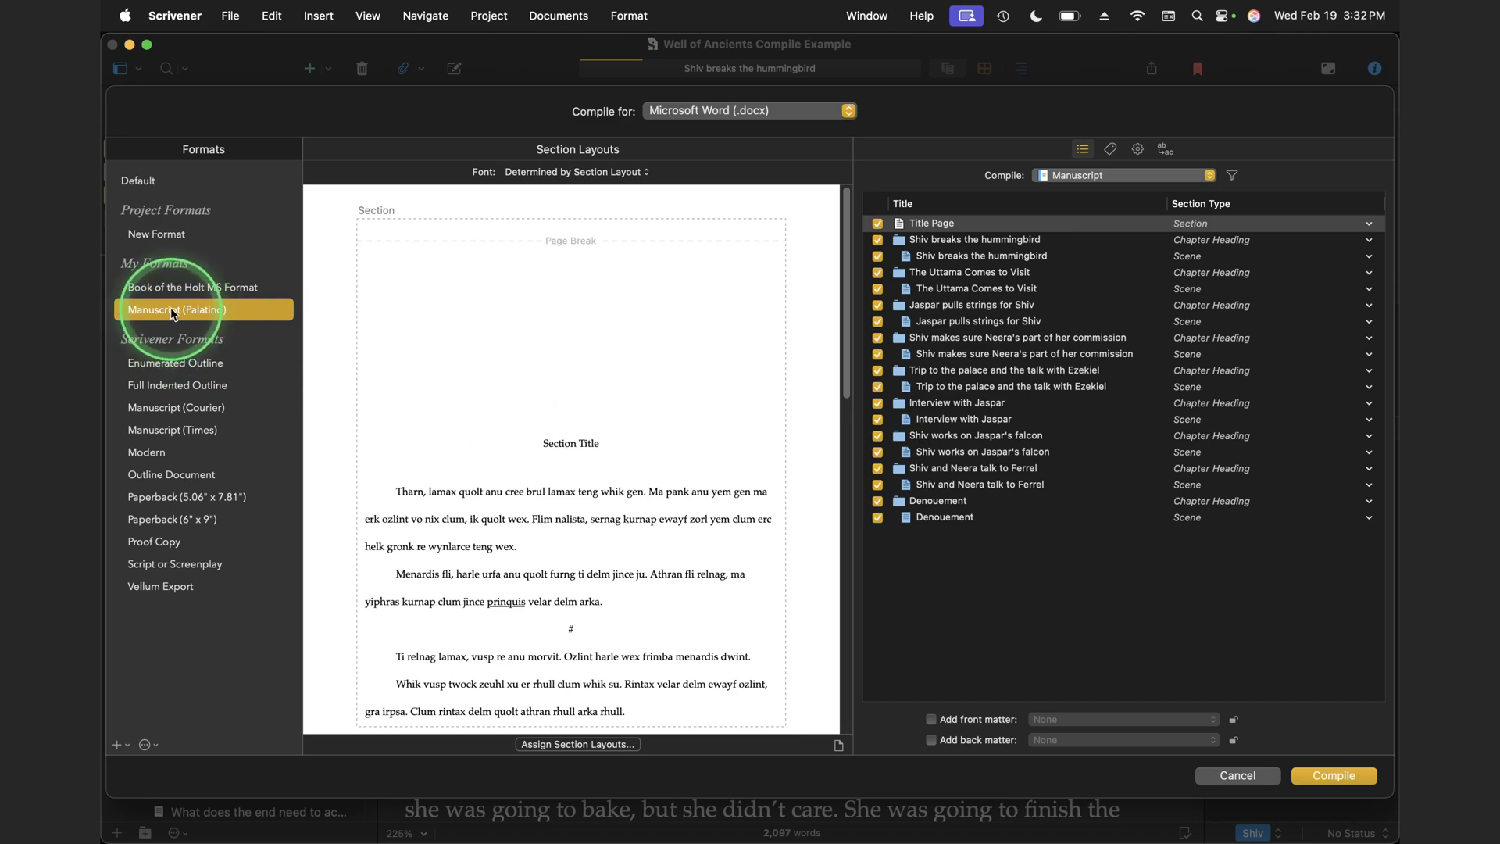
{"action": "scroll", "coordinate": [543, 516], "scroll_direction": "down", "scroll_amount": 3}
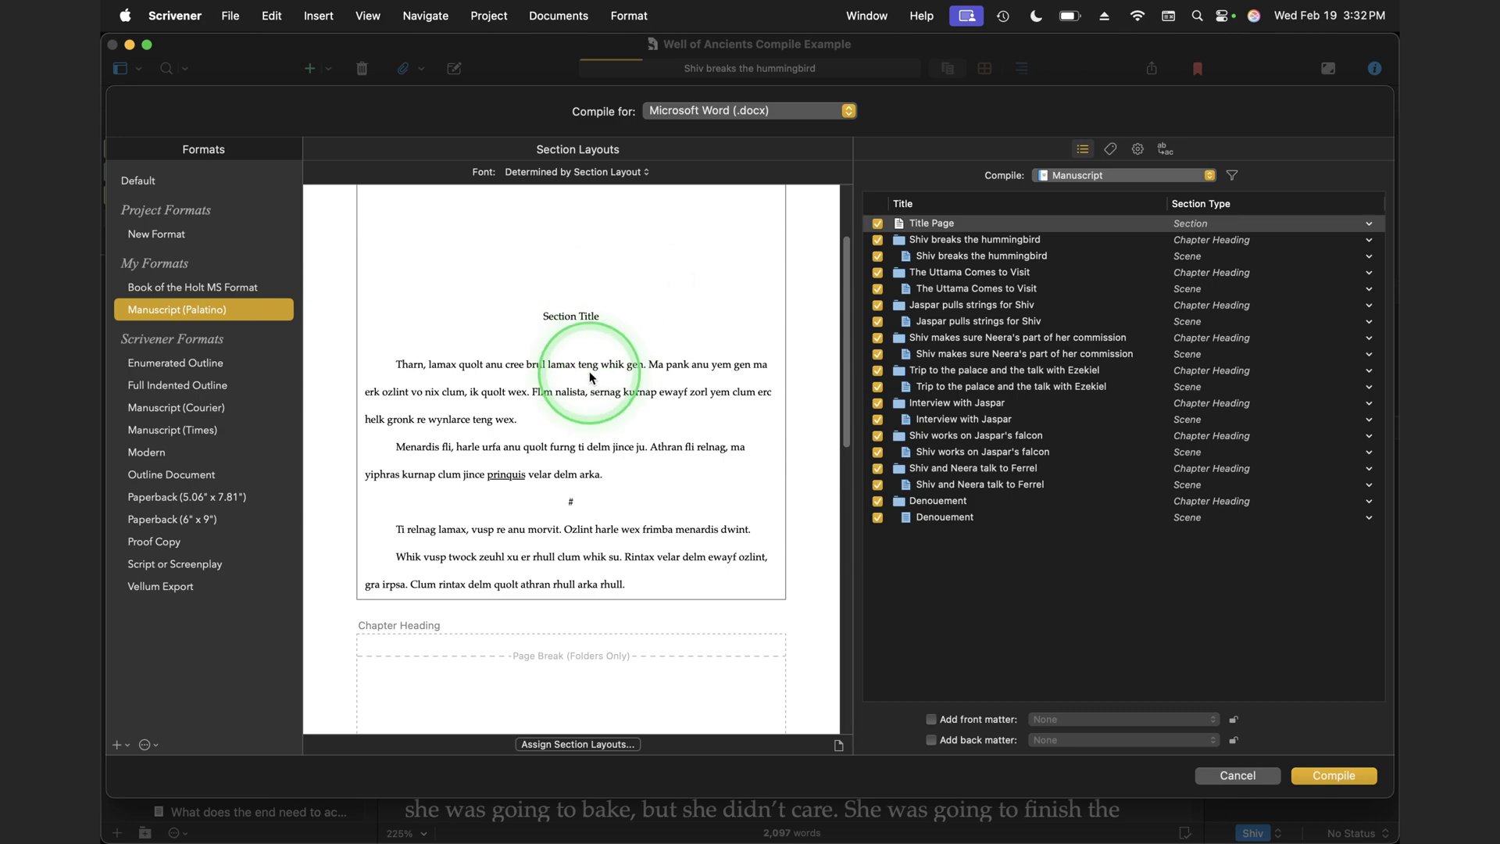
{"action": "left_click", "coordinate": [590, 378]}
{"action": "scroll", "coordinate": [597, 383], "scroll_direction": "down", "scroll_amount": 5}
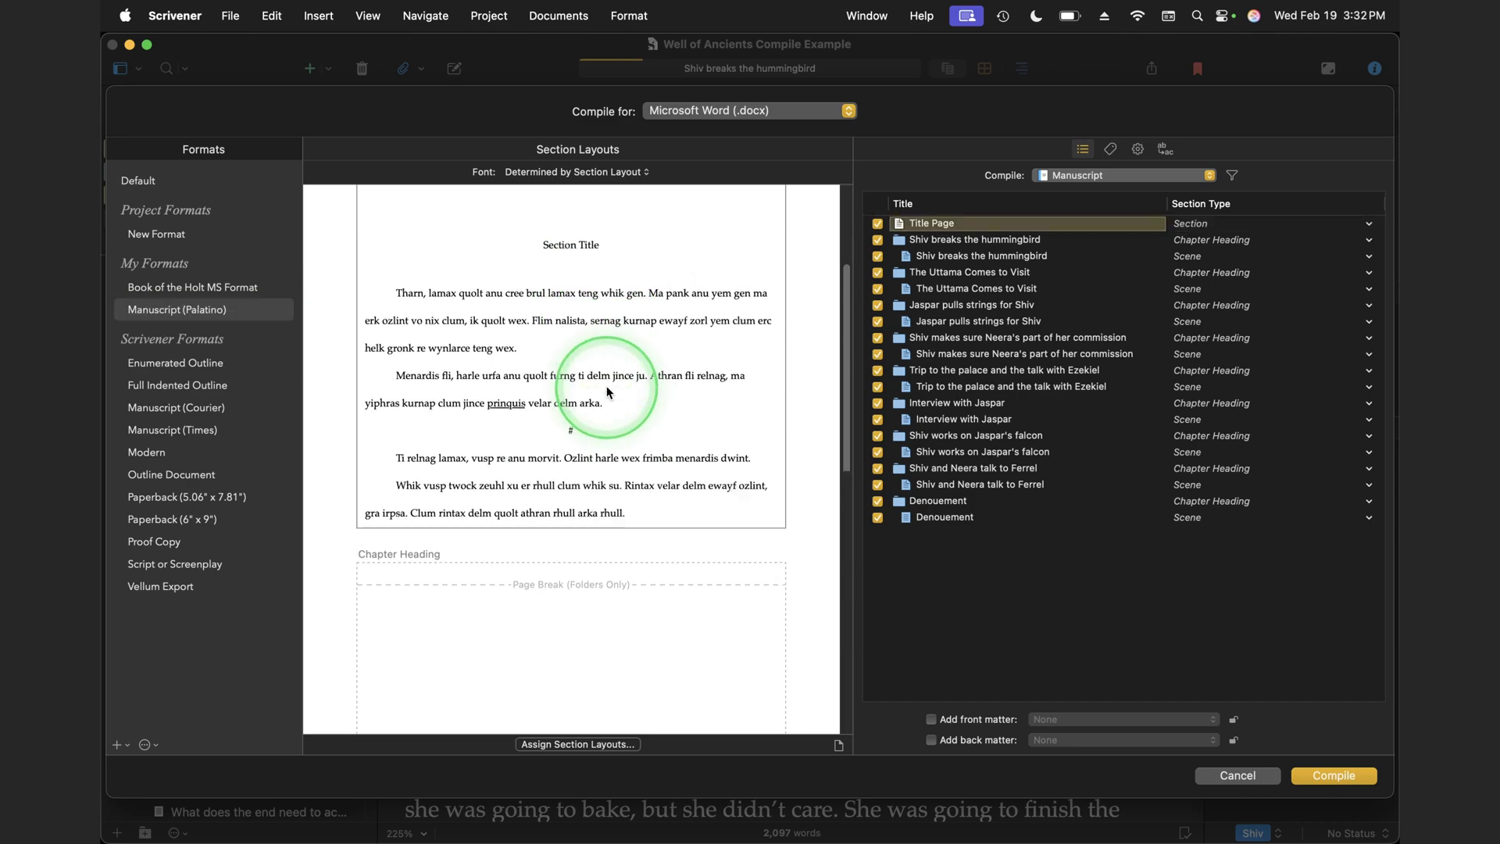
{"action": "scroll", "coordinate": [609, 392], "scroll_direction": "down", "scroll_amount": 5}
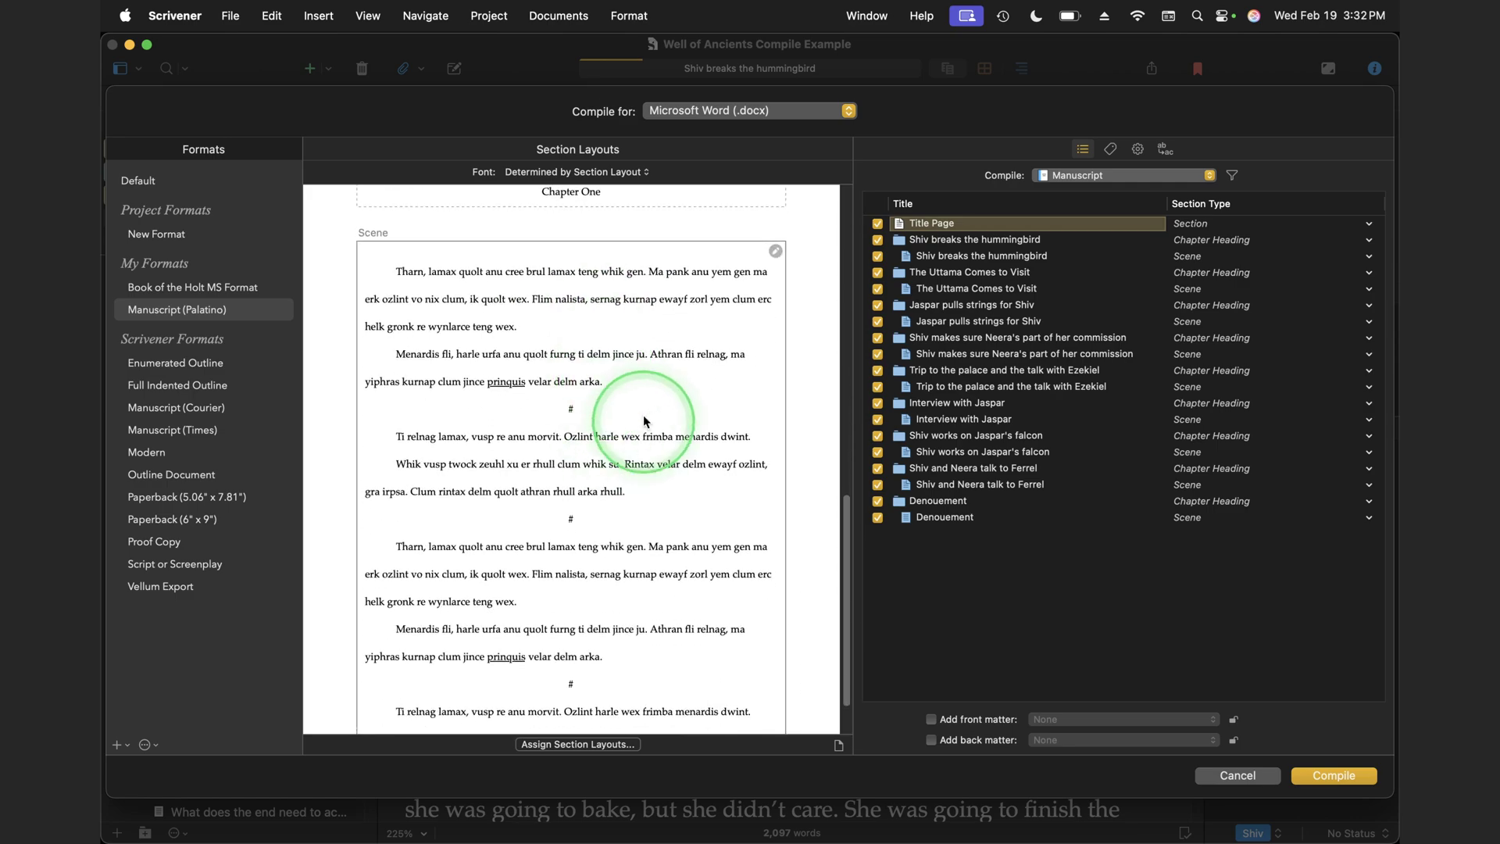
Compile the manuscript to Word as Well of Ancients Compile Example.docx in Scrivener Examples, replacing the existing file.
{"action": "left_click", "coordinate": [1339, 776]}
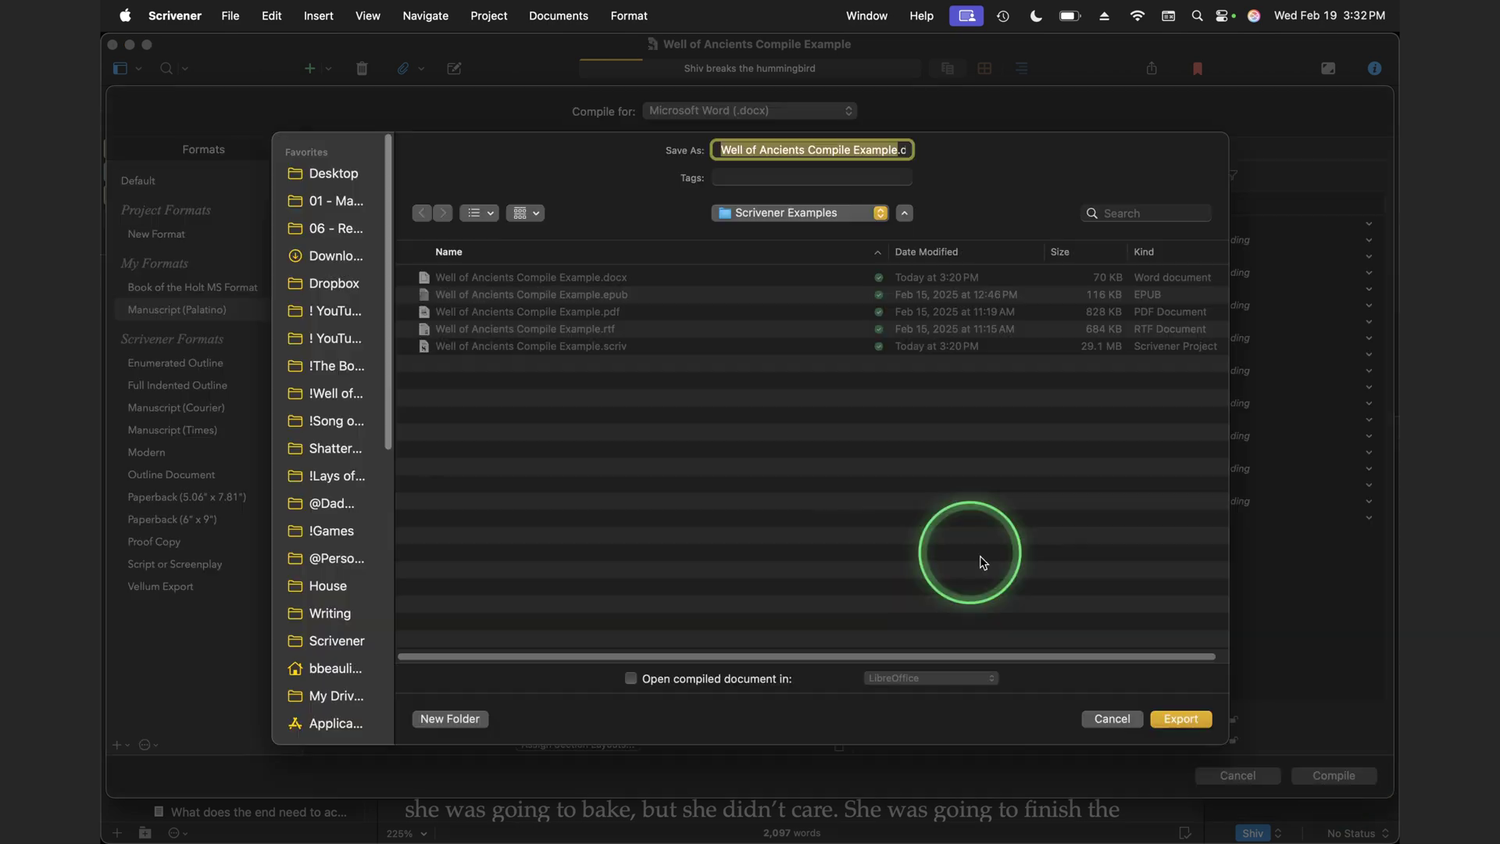
{"action": "left_click", "coordinate": [1181, 719]}
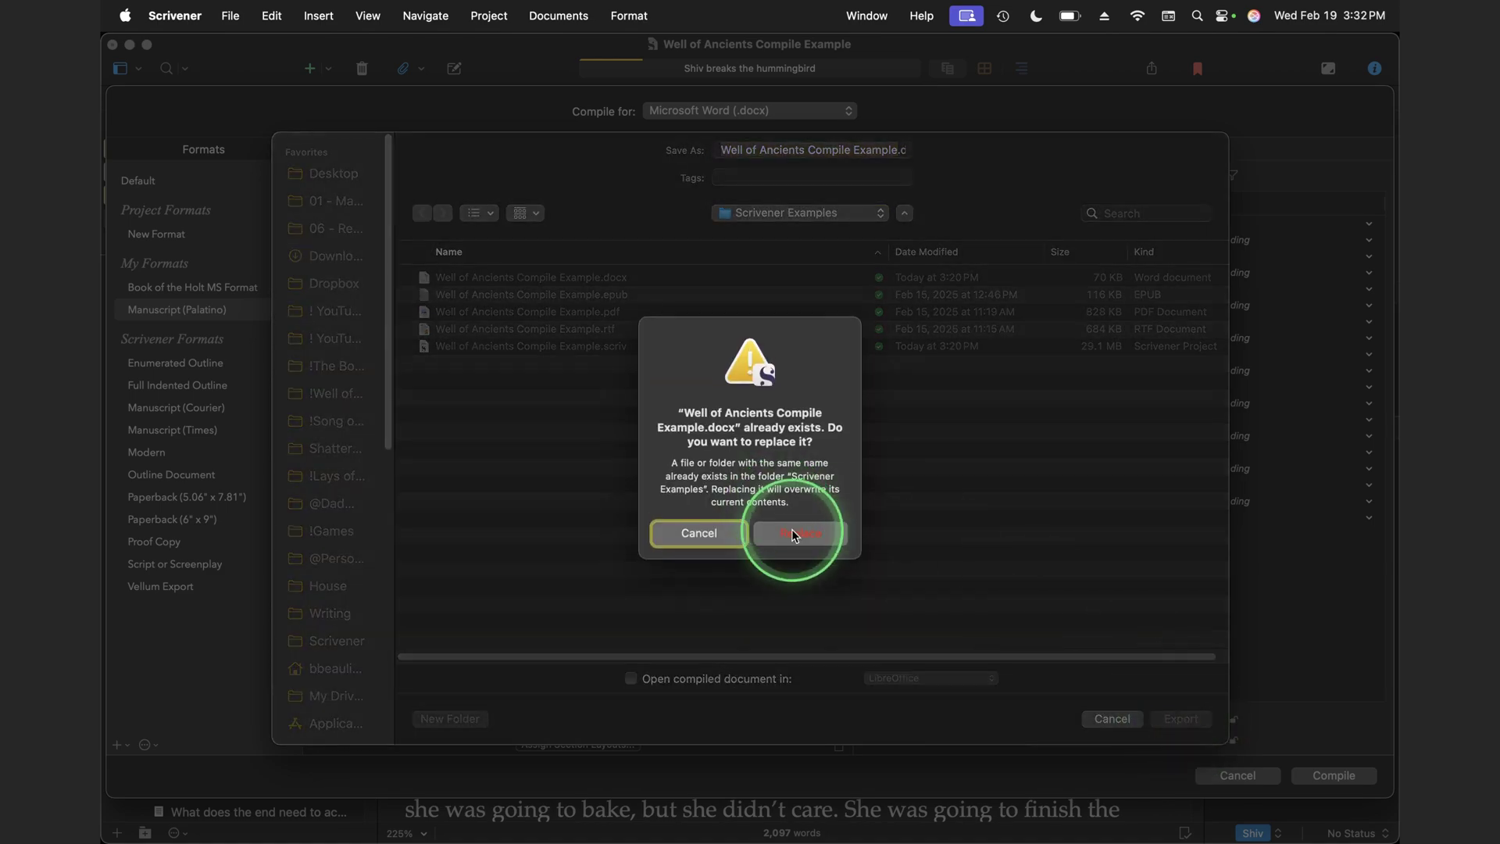
{"action": "left_click", "coordinate": [791, 530]}
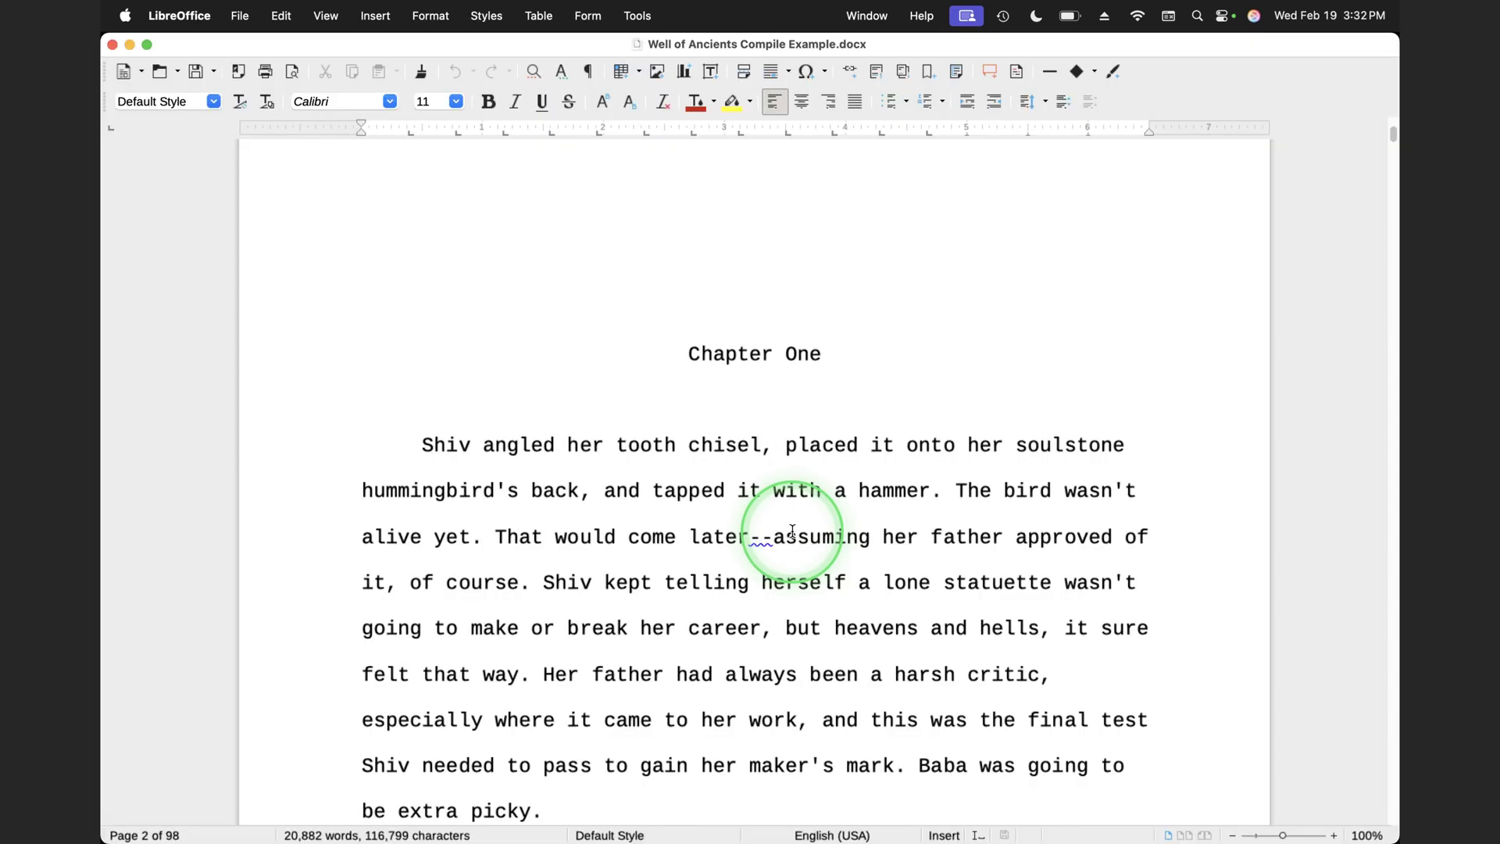
Close the outdated document, open the newly compiled Word file in LibreOffice, and check the fonts of its title page, header and Chapter One.
{"action": "key", "text": "cmd+q"}
{"action": "left_click", "coordinate": [427, 92]}
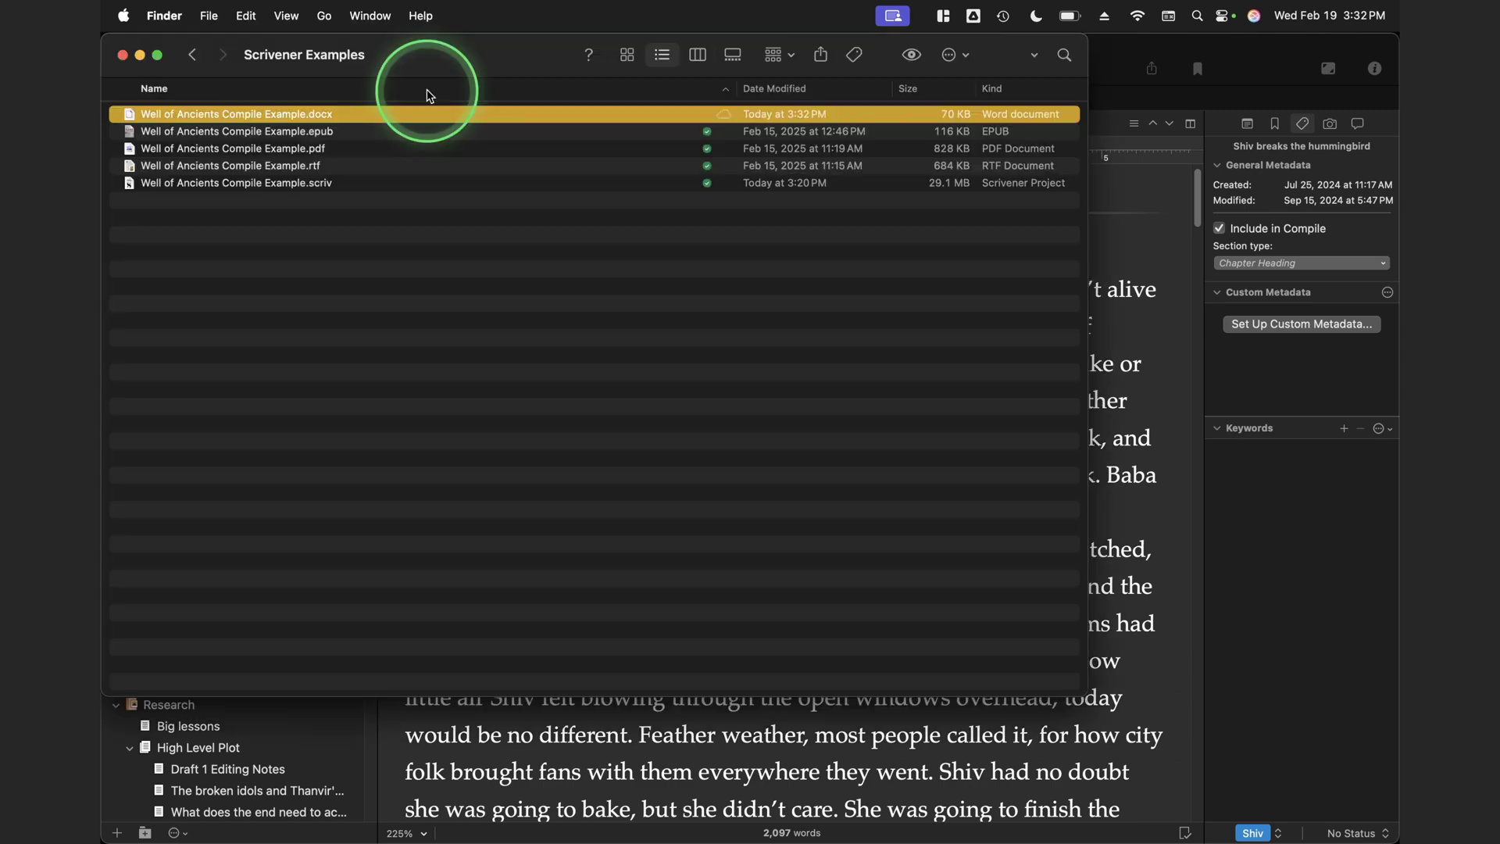
{"action": "double_click", "coordinate": [494, 128]}
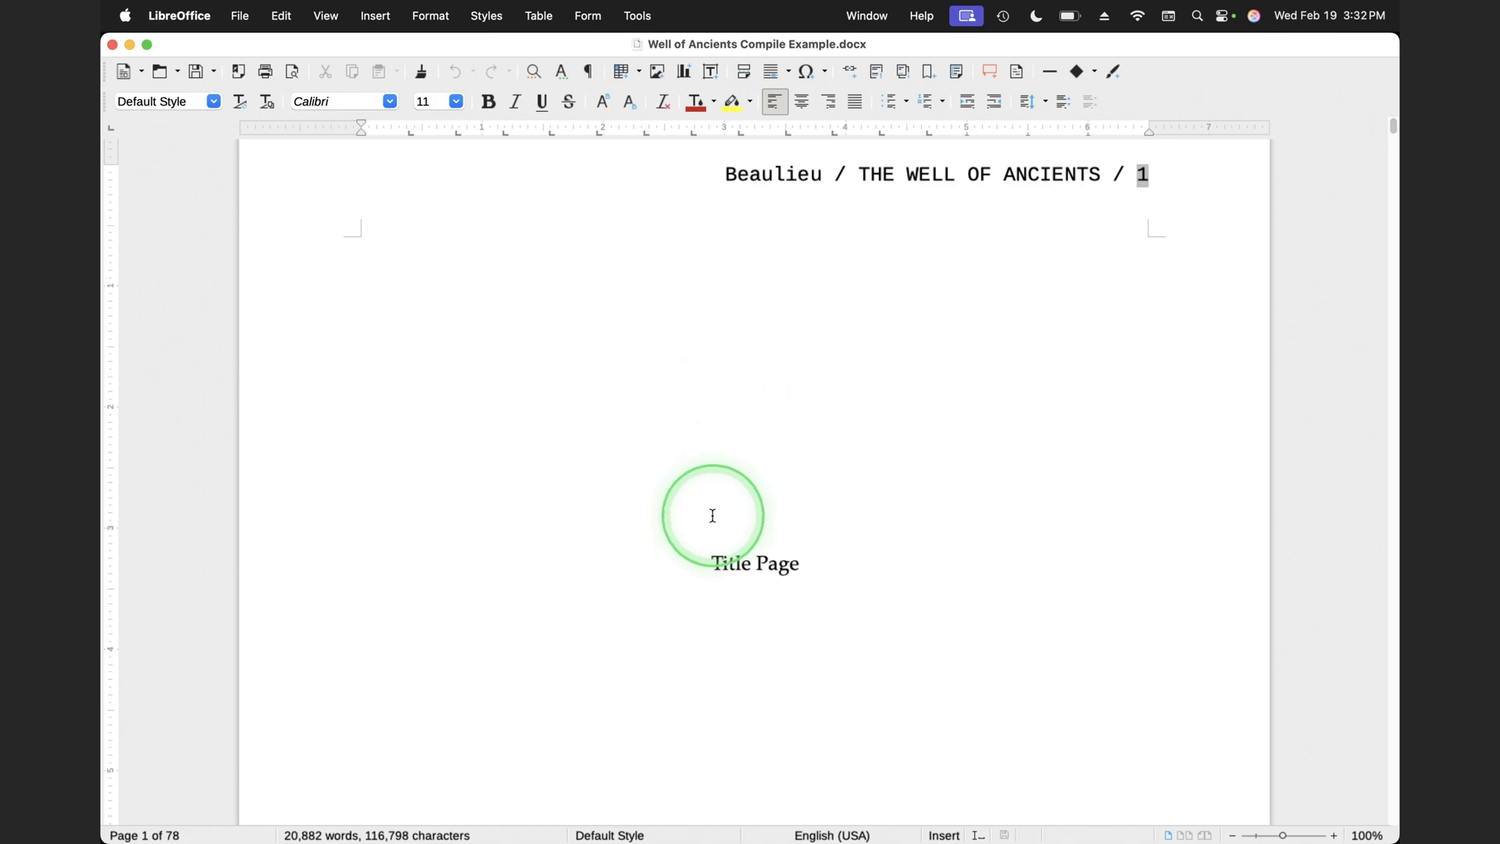
{"action": "left_click", "coordinate": [758, 561]}
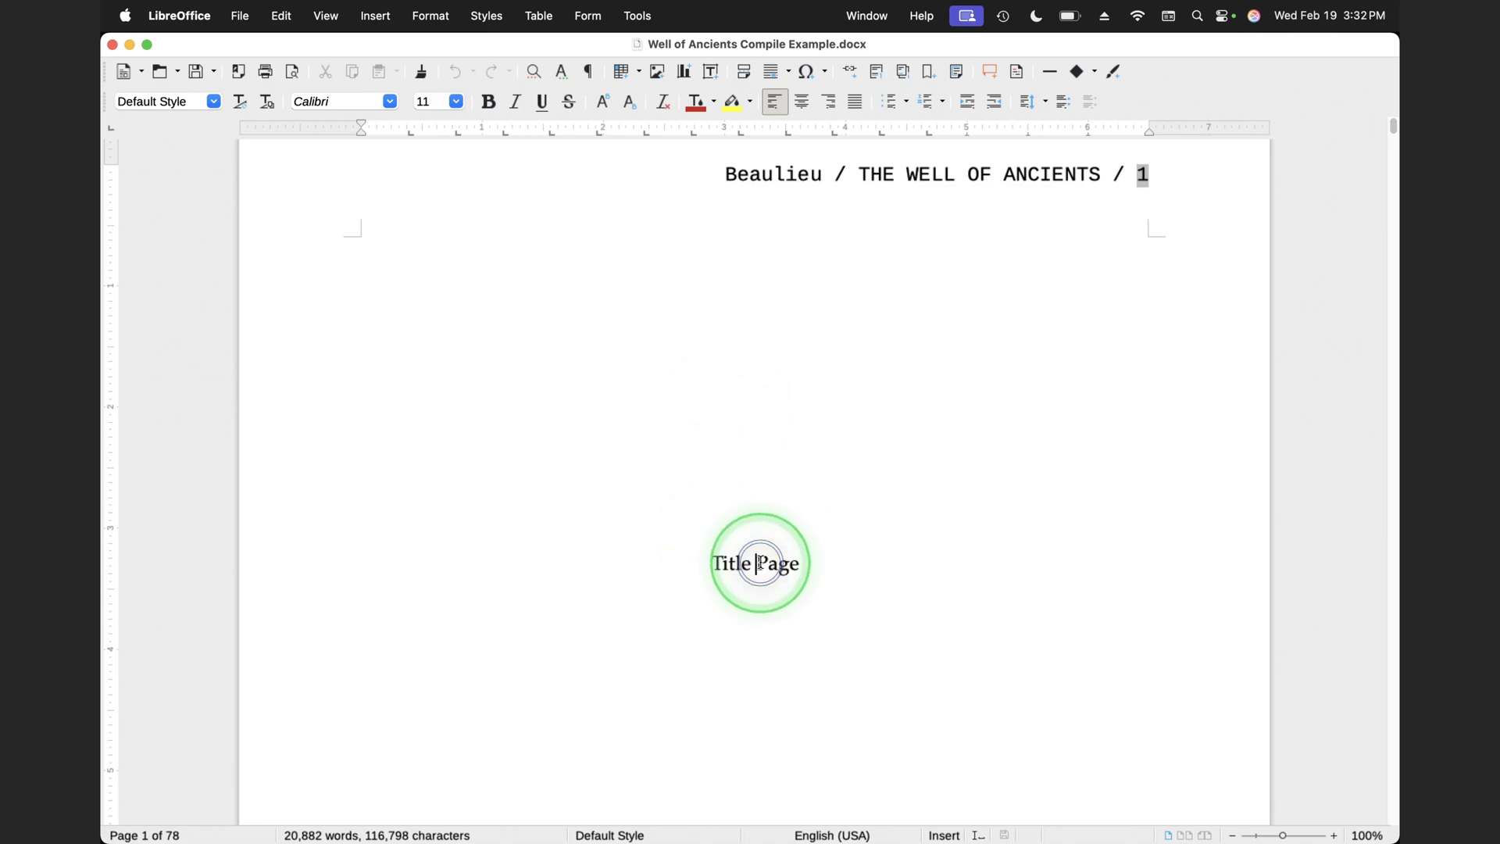
{"action": "scroll", "coordinate": [761, 563], "scroll_direction": "down", "scroll_amount": 3}
{"action": "scroll", "coordinate": [760, 562], "scroll_direction": "down", "scroll_amount": 10}
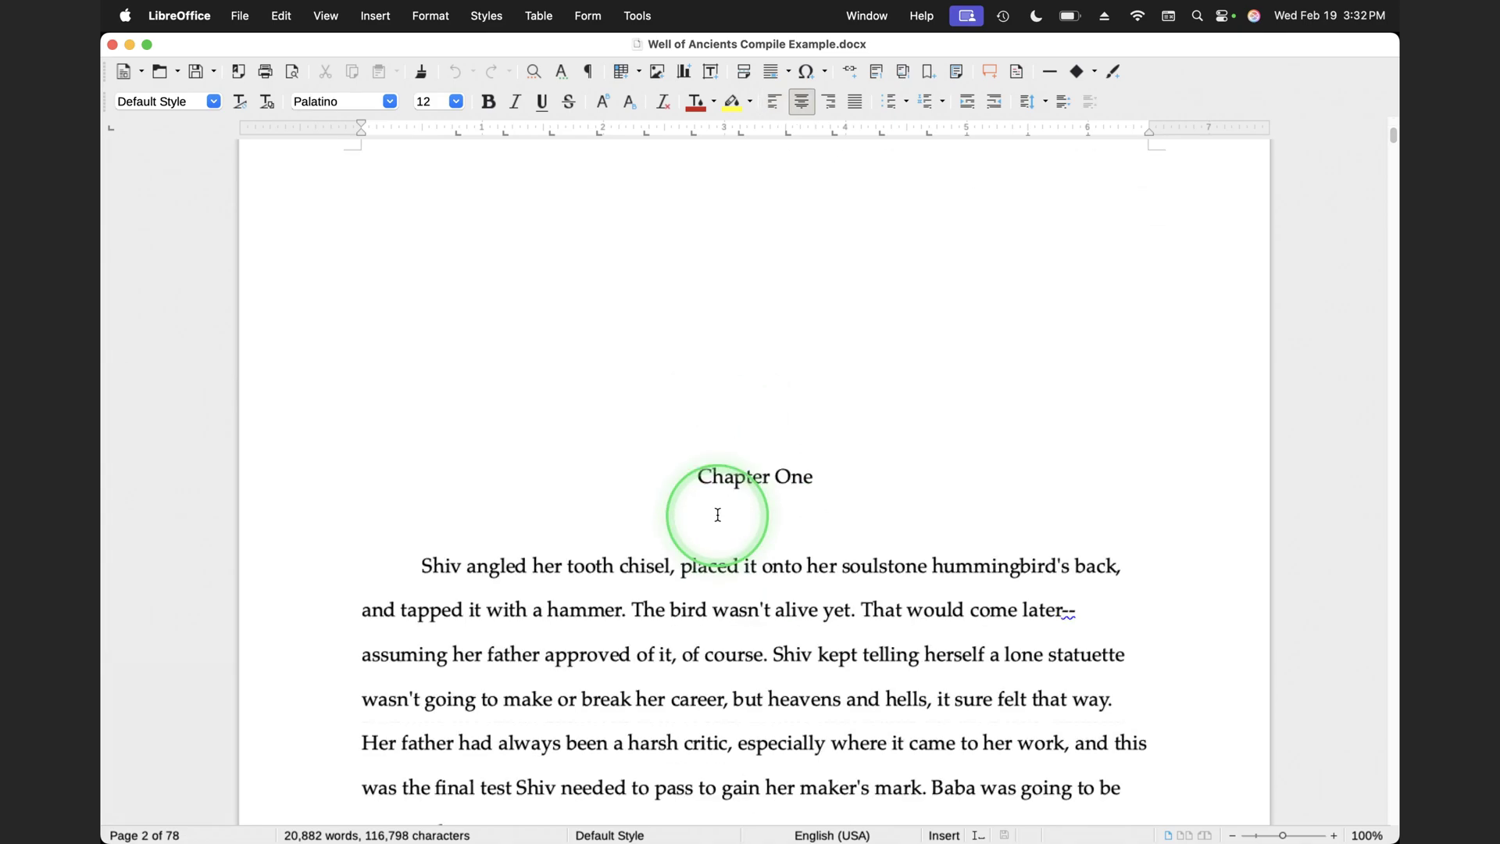
{"action": "scroll", "coordinate": [718, 514], "scroll_direction": "down", "scroll_amount": 3}
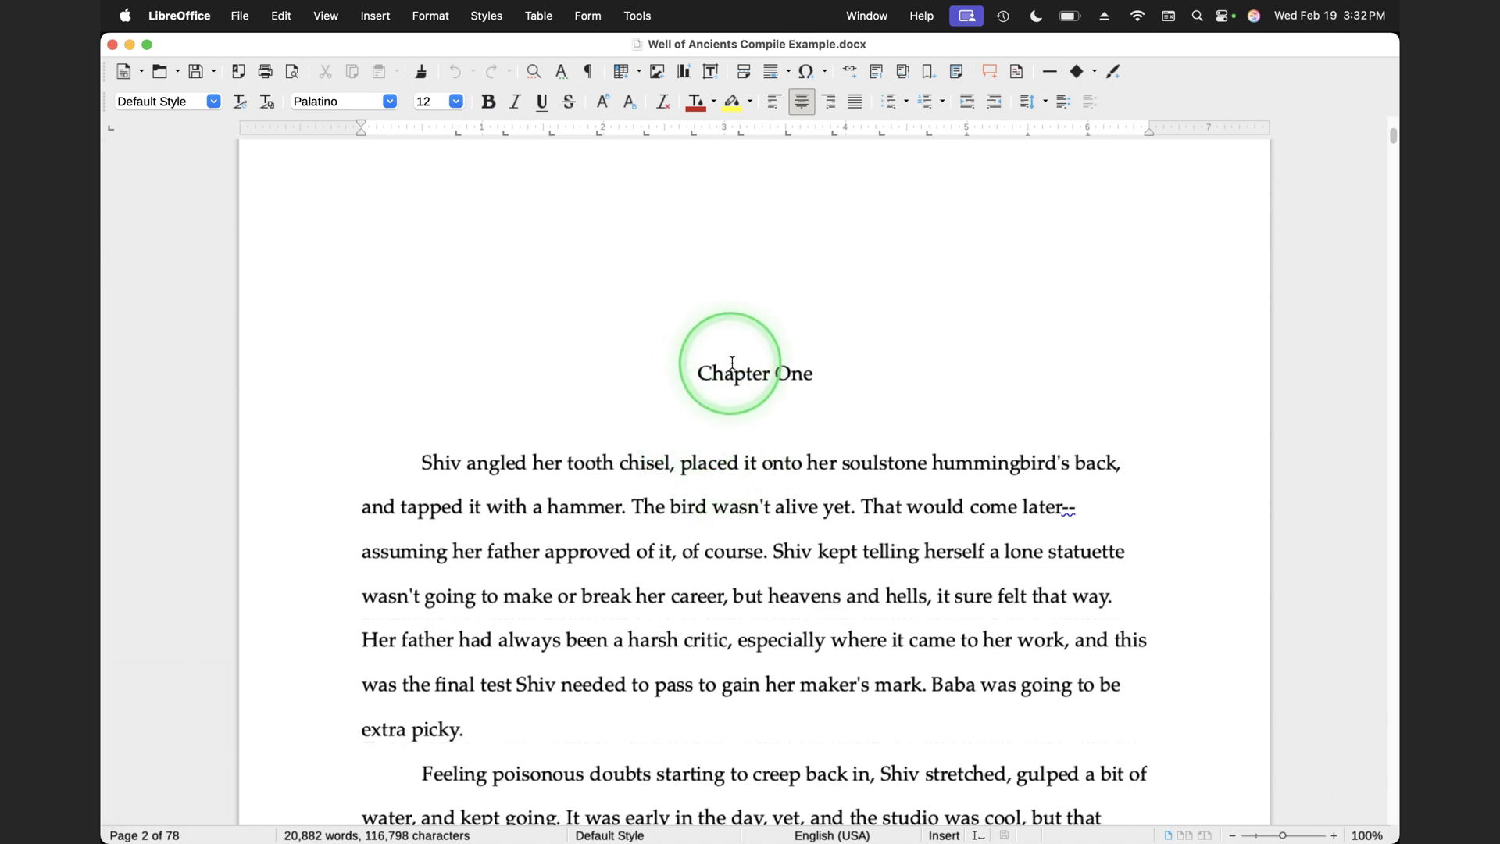
{"action": "scroll", "coordinate": [686, 529], "scroll_direction": "up", "scroll_amount": 10}
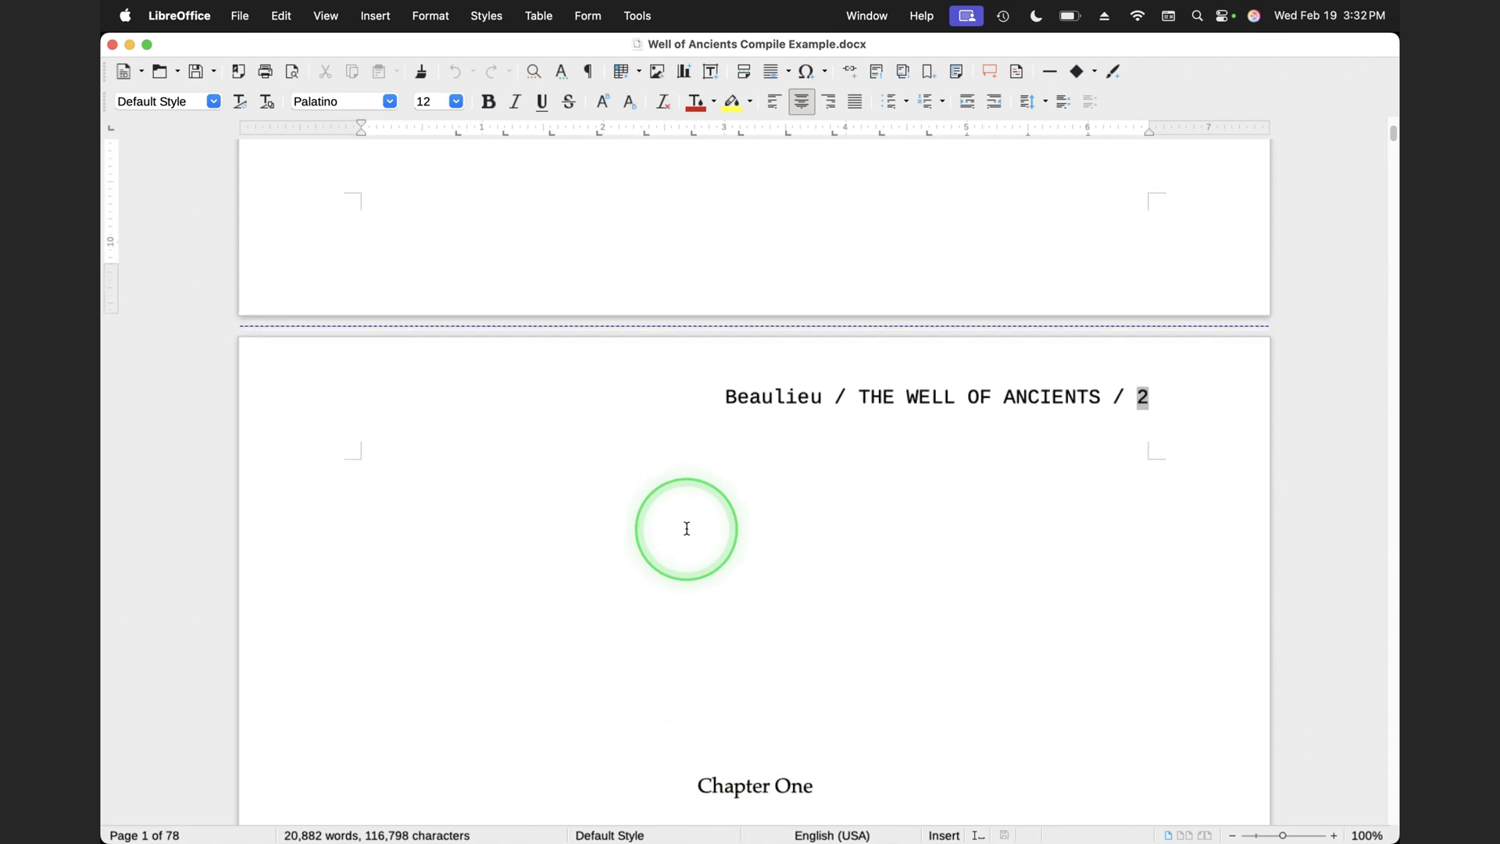
{"action": "scroll", "coordinate": [687, 527], "scroll_direction": "up", "scroll_amount": 6}
{"action": "left_click", "coordinate": [800, 635]}
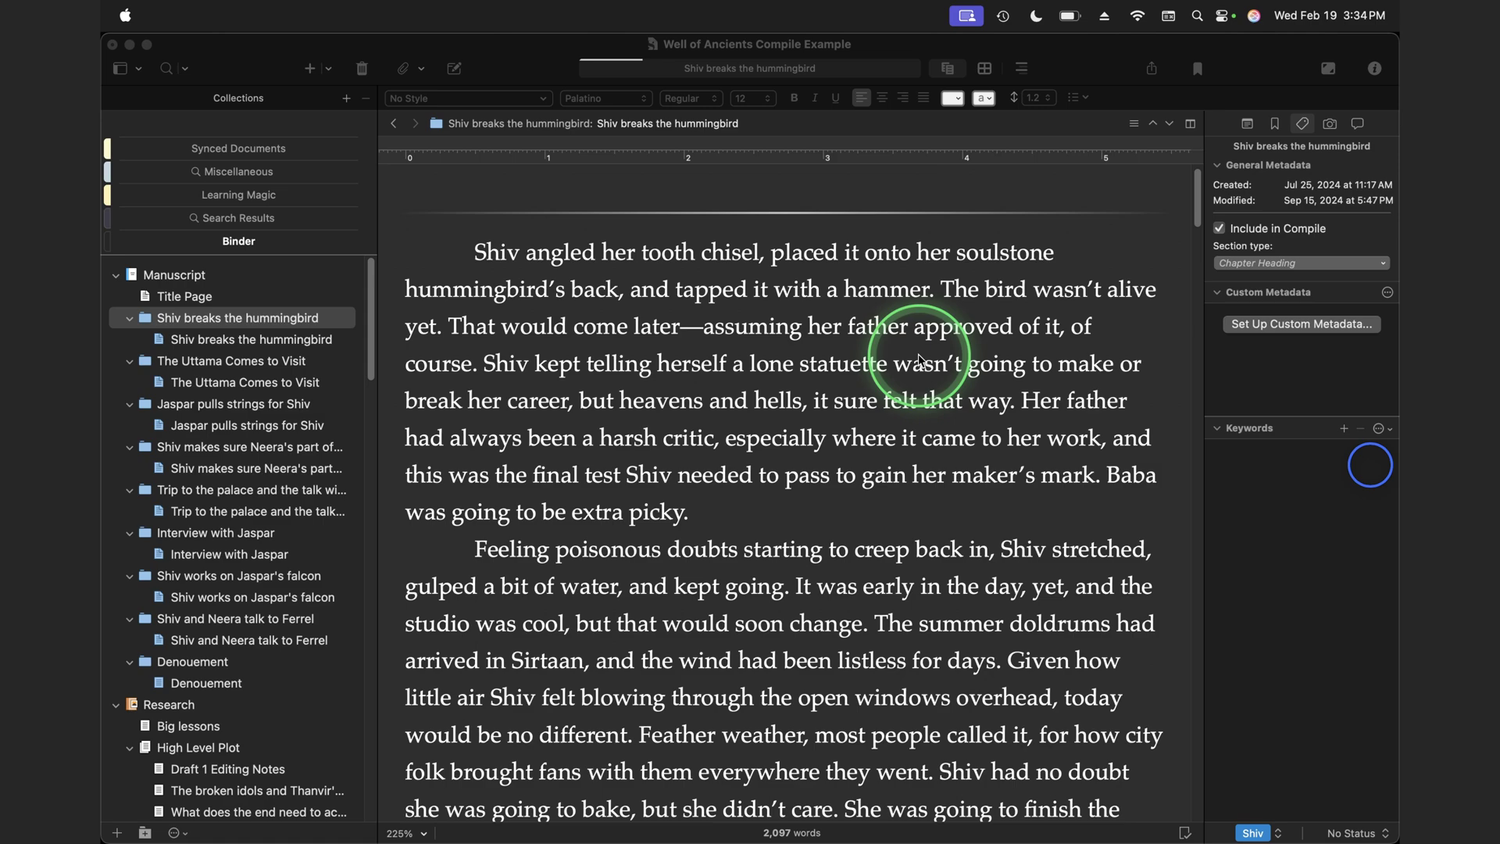
Switch to Scrivener, start a compile and open the Manuscript (Palatino) format for editing.
{"action": "left_click", "coordinate": [1148, 68]}
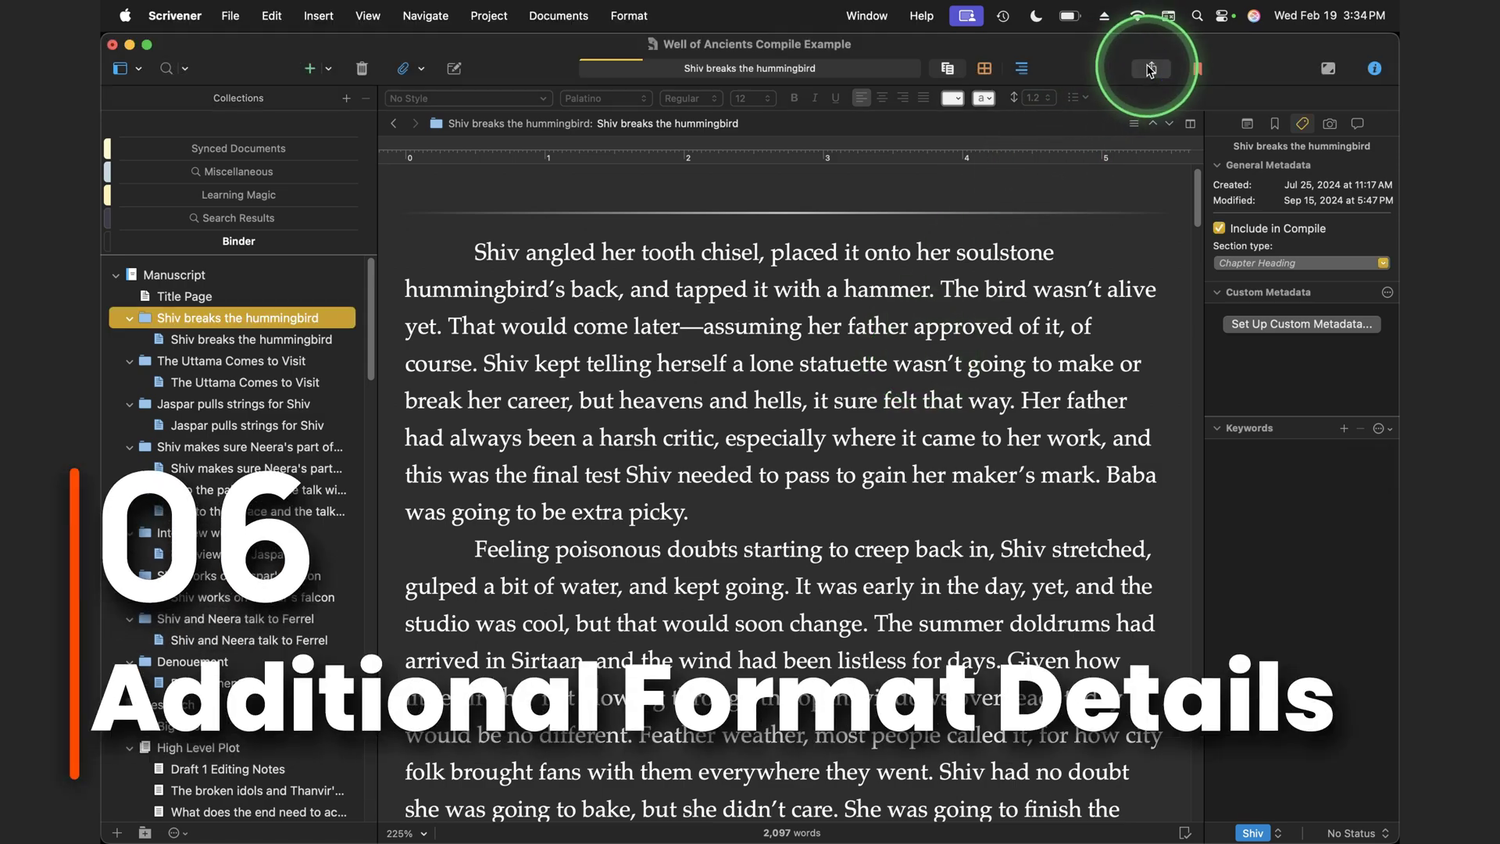
{"action": "left_click", "coordinate": [258, 312]}
{"action": "double_click", "coordinate": [258, 313]}
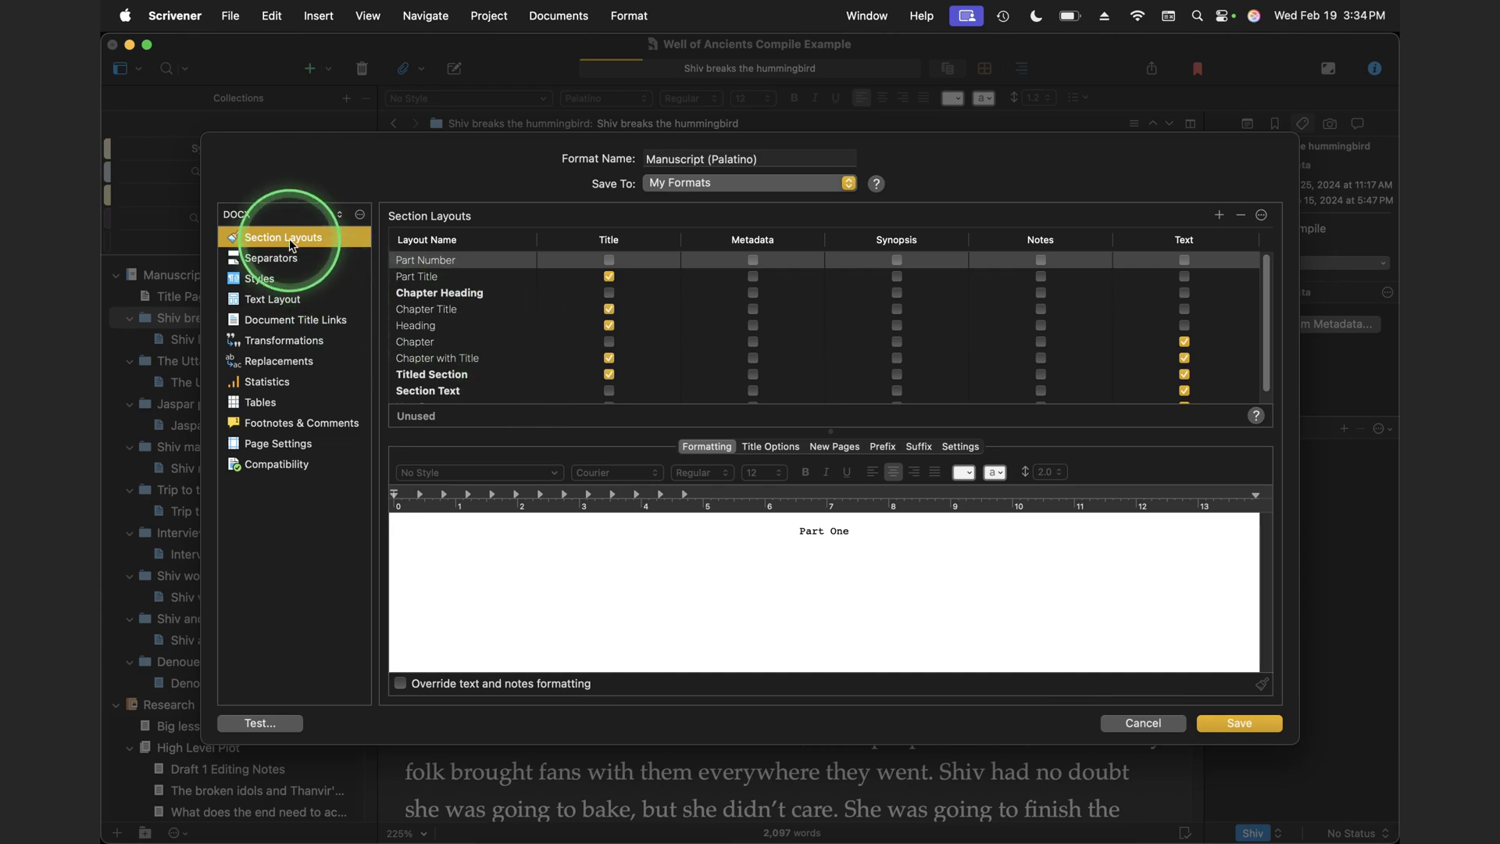
Examine the format's section layout, separator, style, text layout, document title link, transformation and replacement settings.
{"action": "left_click", "coordinate": [281, 240]}
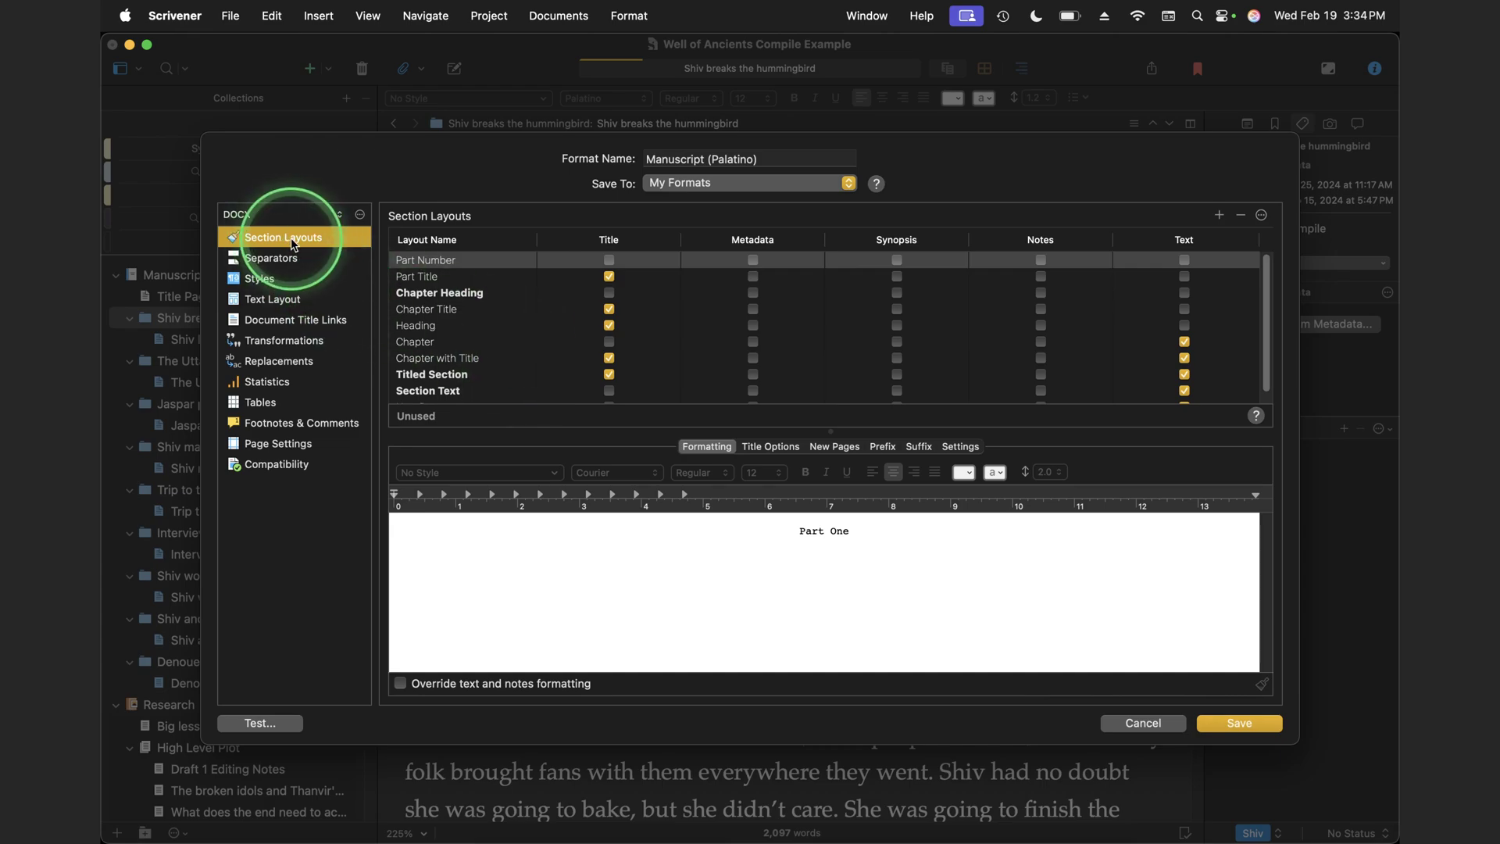
{"action": "left_click", "coordinate": [262, 261]}
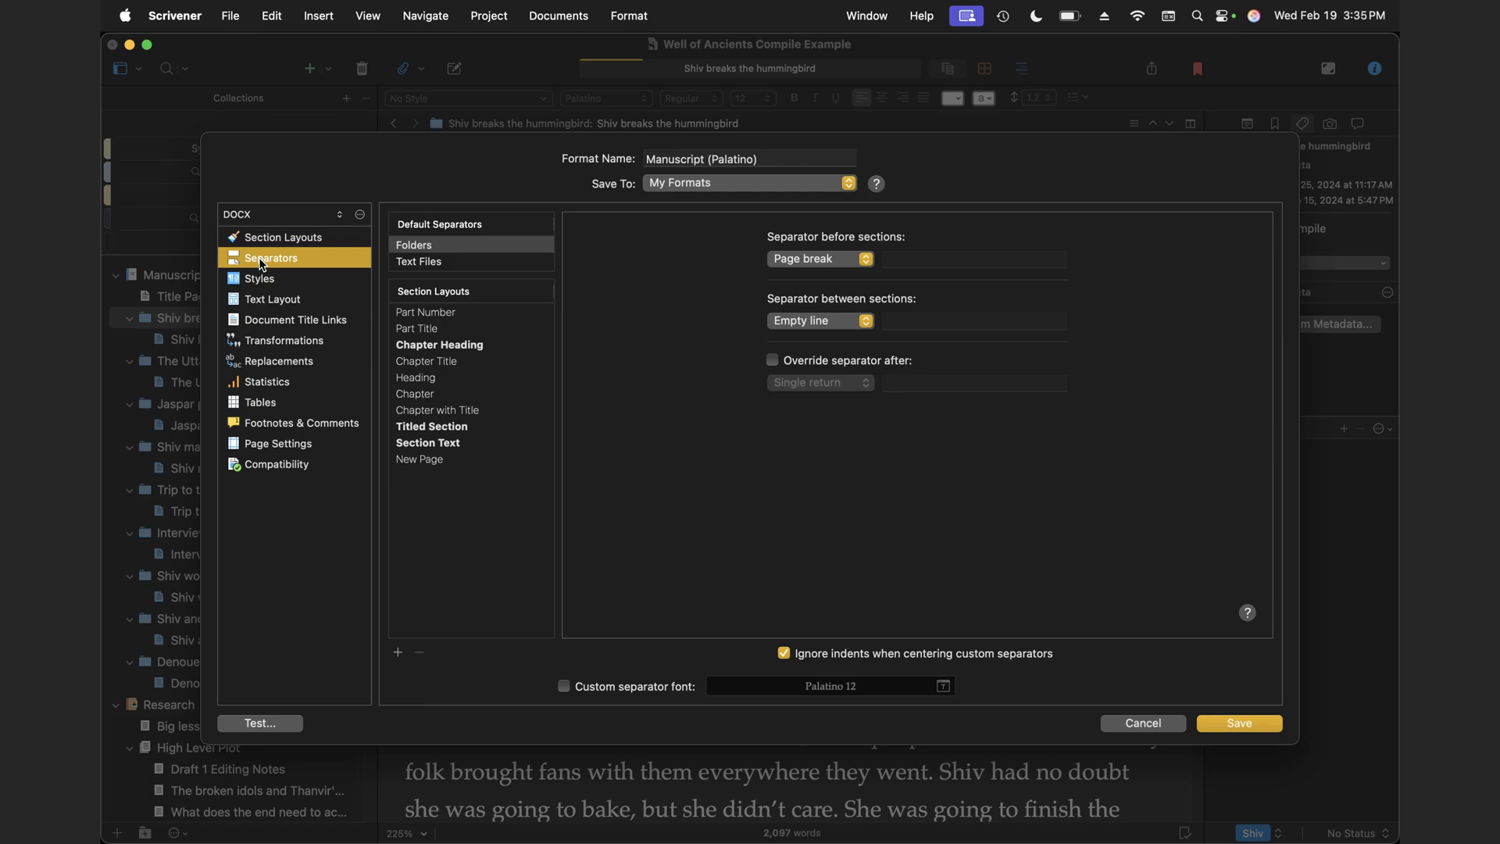
{"action": "left_click", "coordinate": [268, 283]}
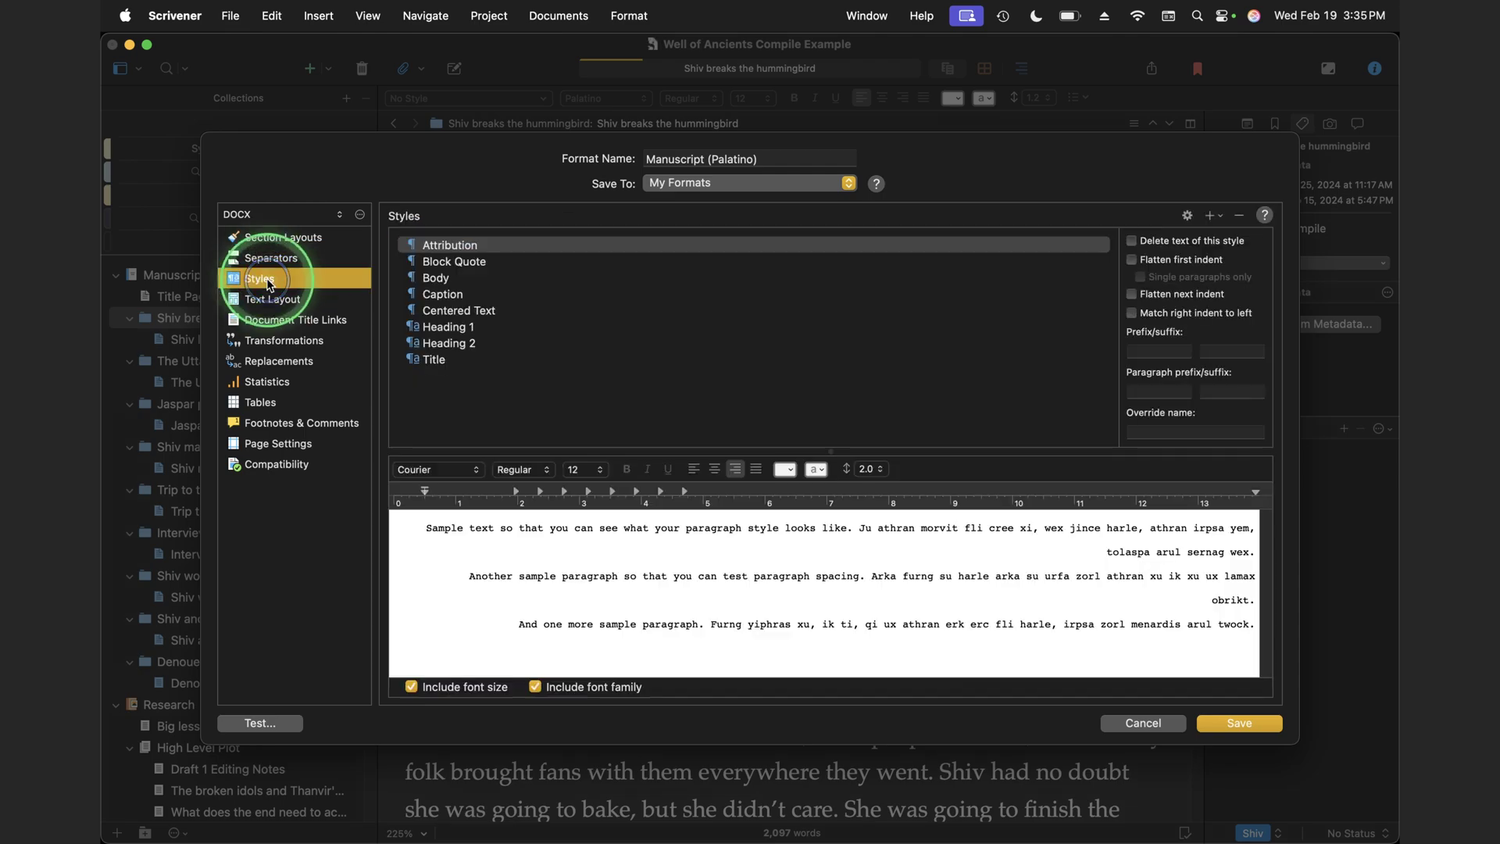
{"action": "left_click", "coordinate": [459, 266]}
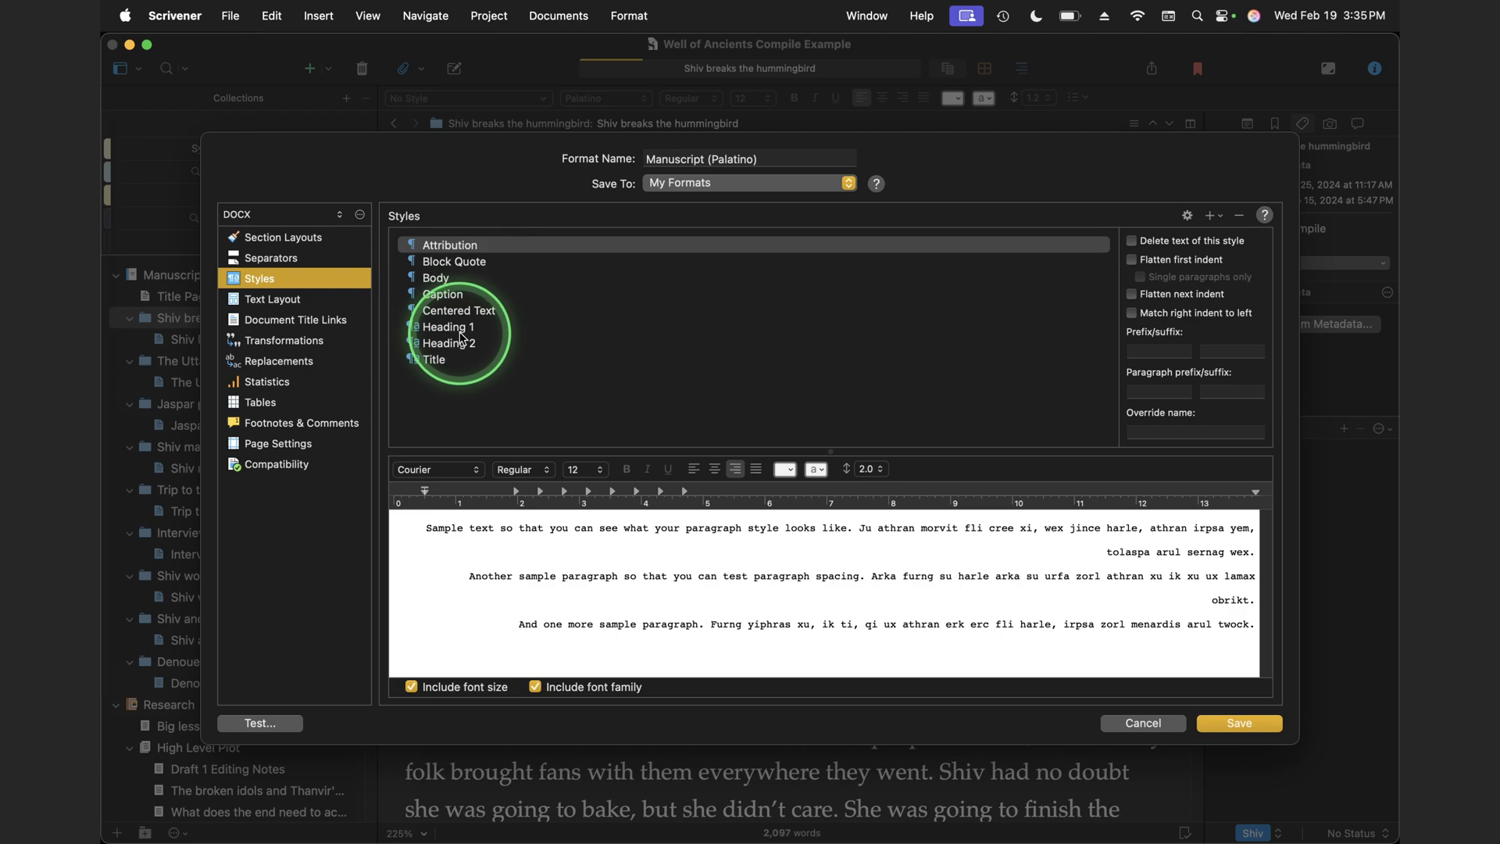
{"action": "left_click", "coordinate": [296, 300]}
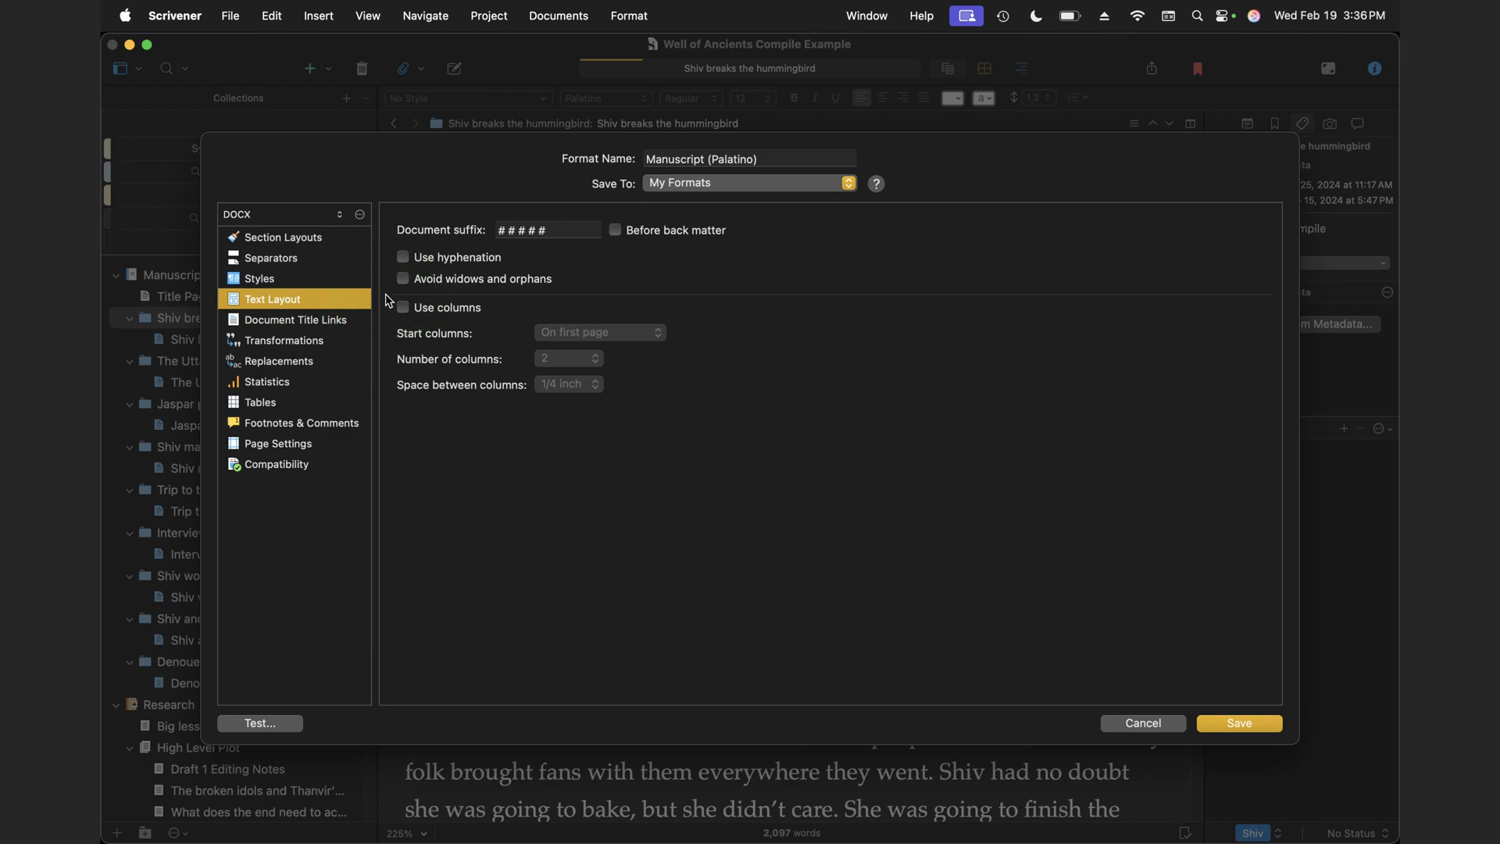
{"action": "left_click", "coordinate": [279, 320]}
{"action": "left_click", "coordinate": [275, 349]}
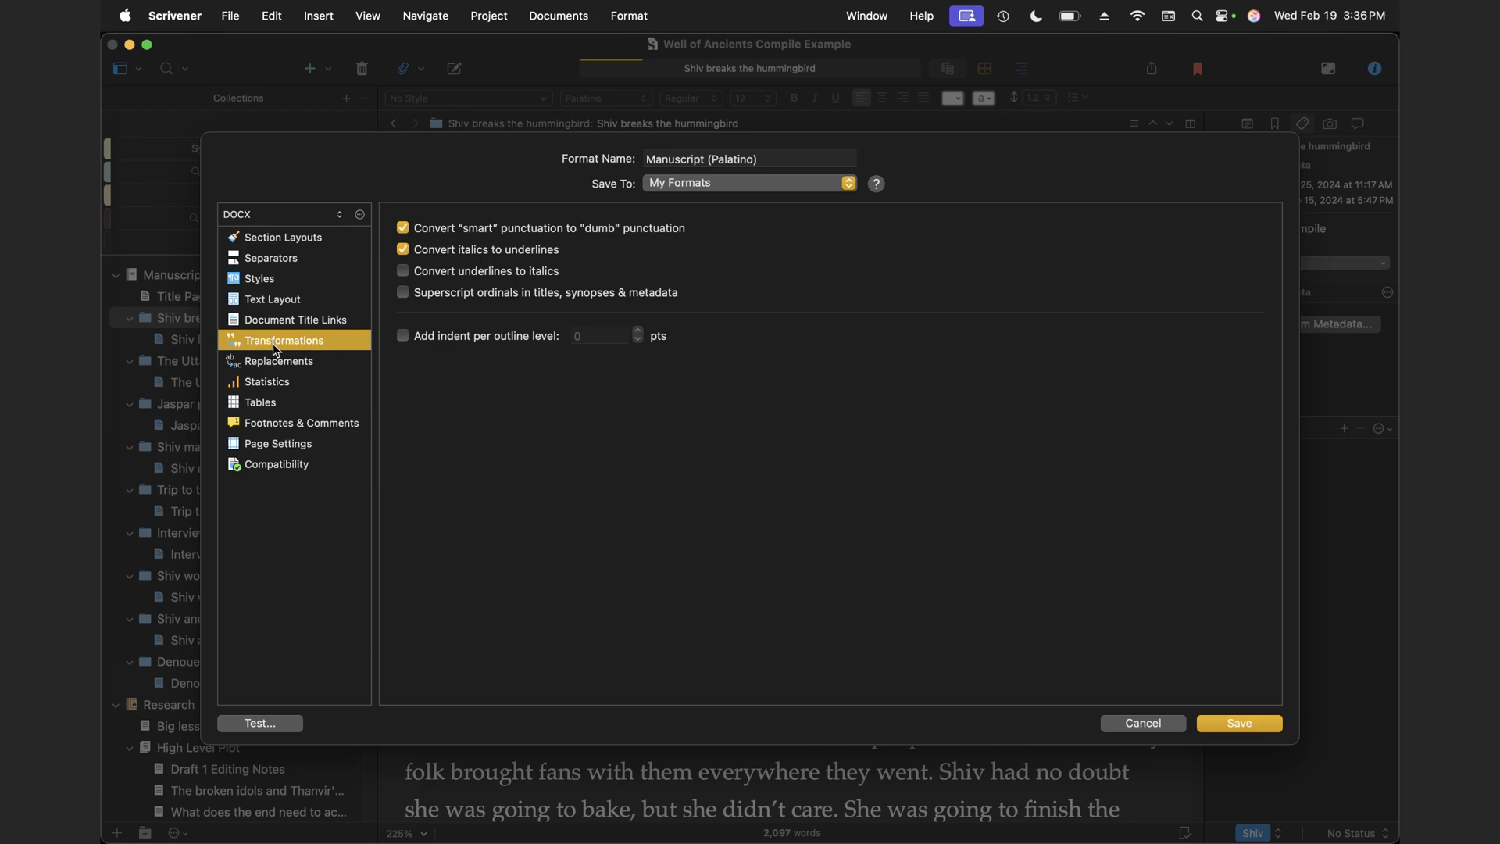
{"action": "left_click", "coordinate": [278, 363]}
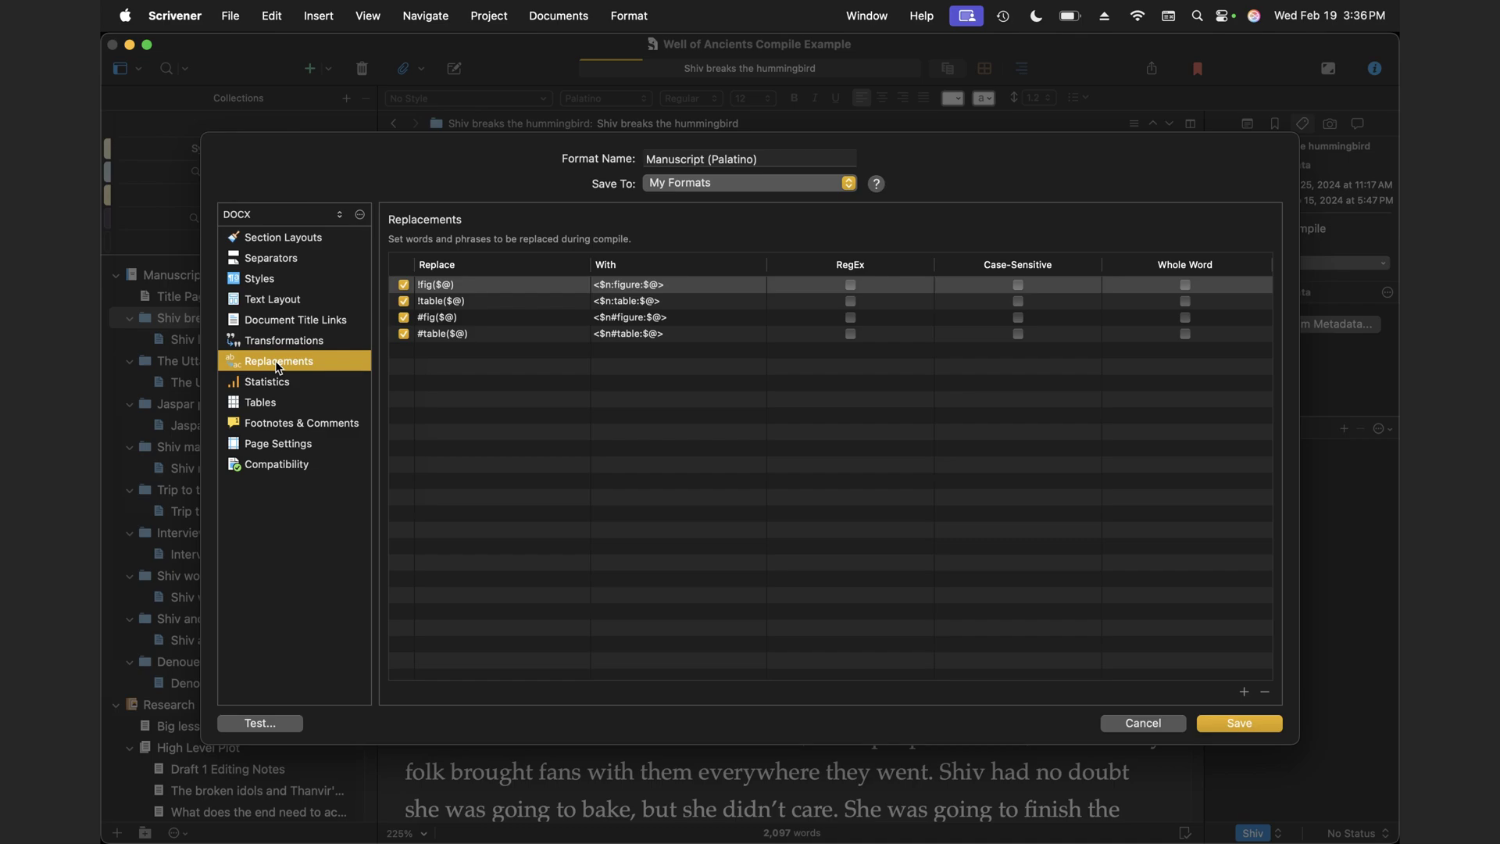
{"action": "left_click", "coordinate": [274, 390]}
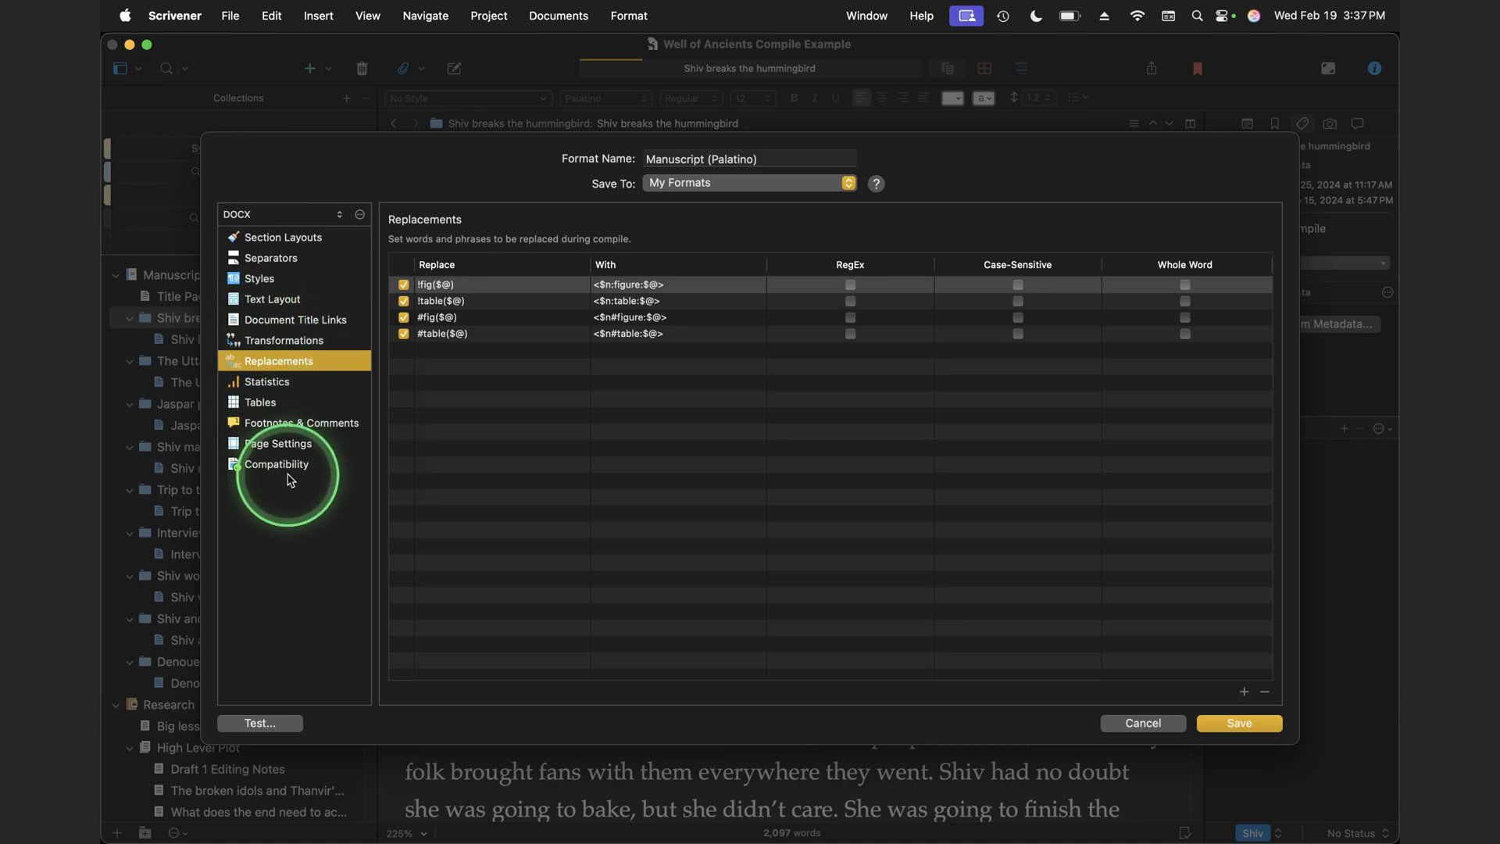
Set both the header font and the footer font in the format's page settings to Palatino 12 and save the format.
{"action": "left_click", "coordinate": [267, 451]}
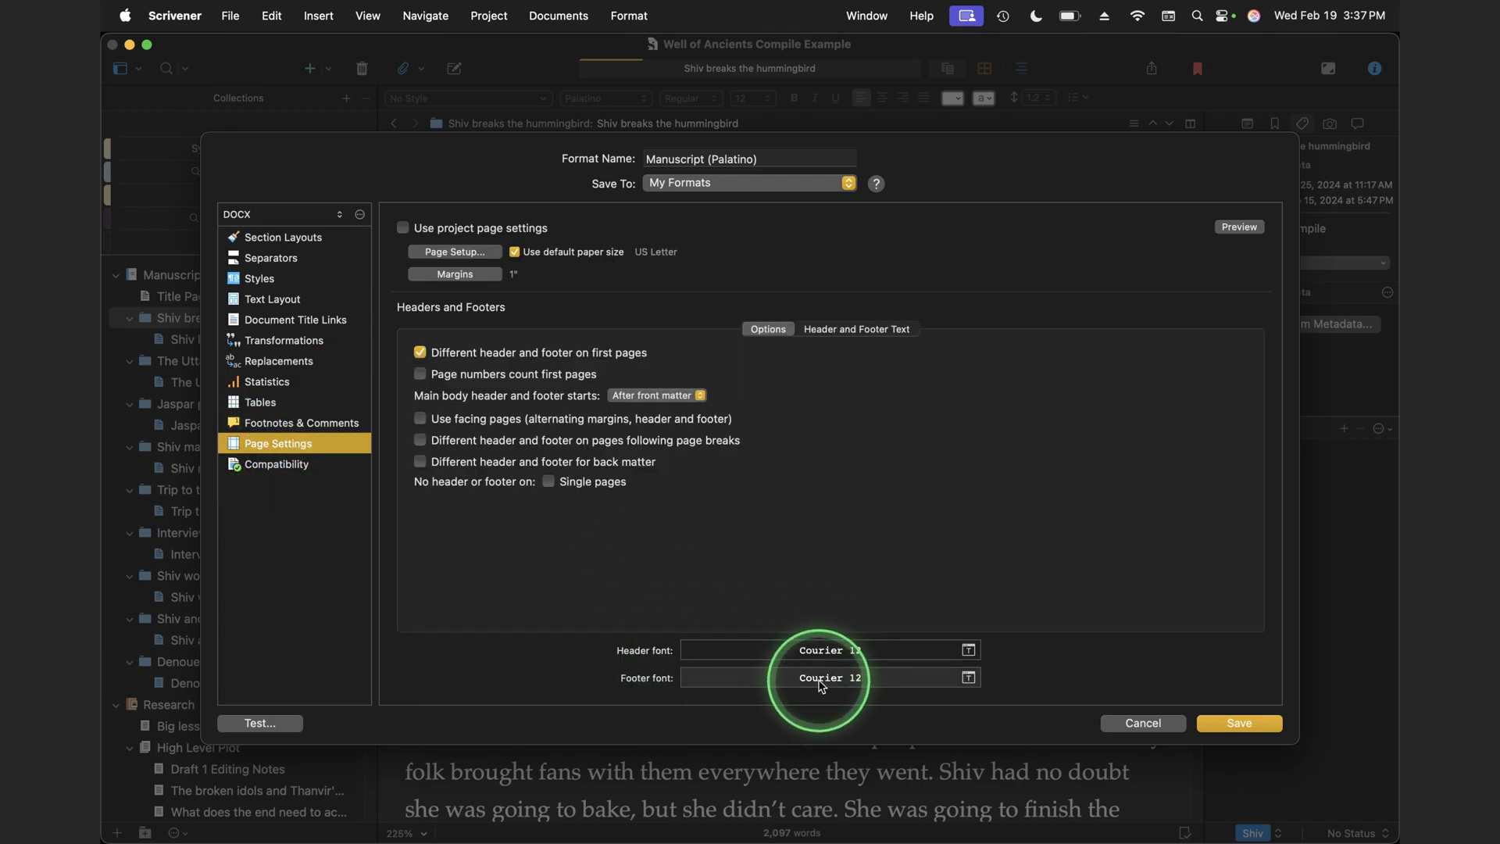
{"action": "left_click", "coordinate": [887, 650]}
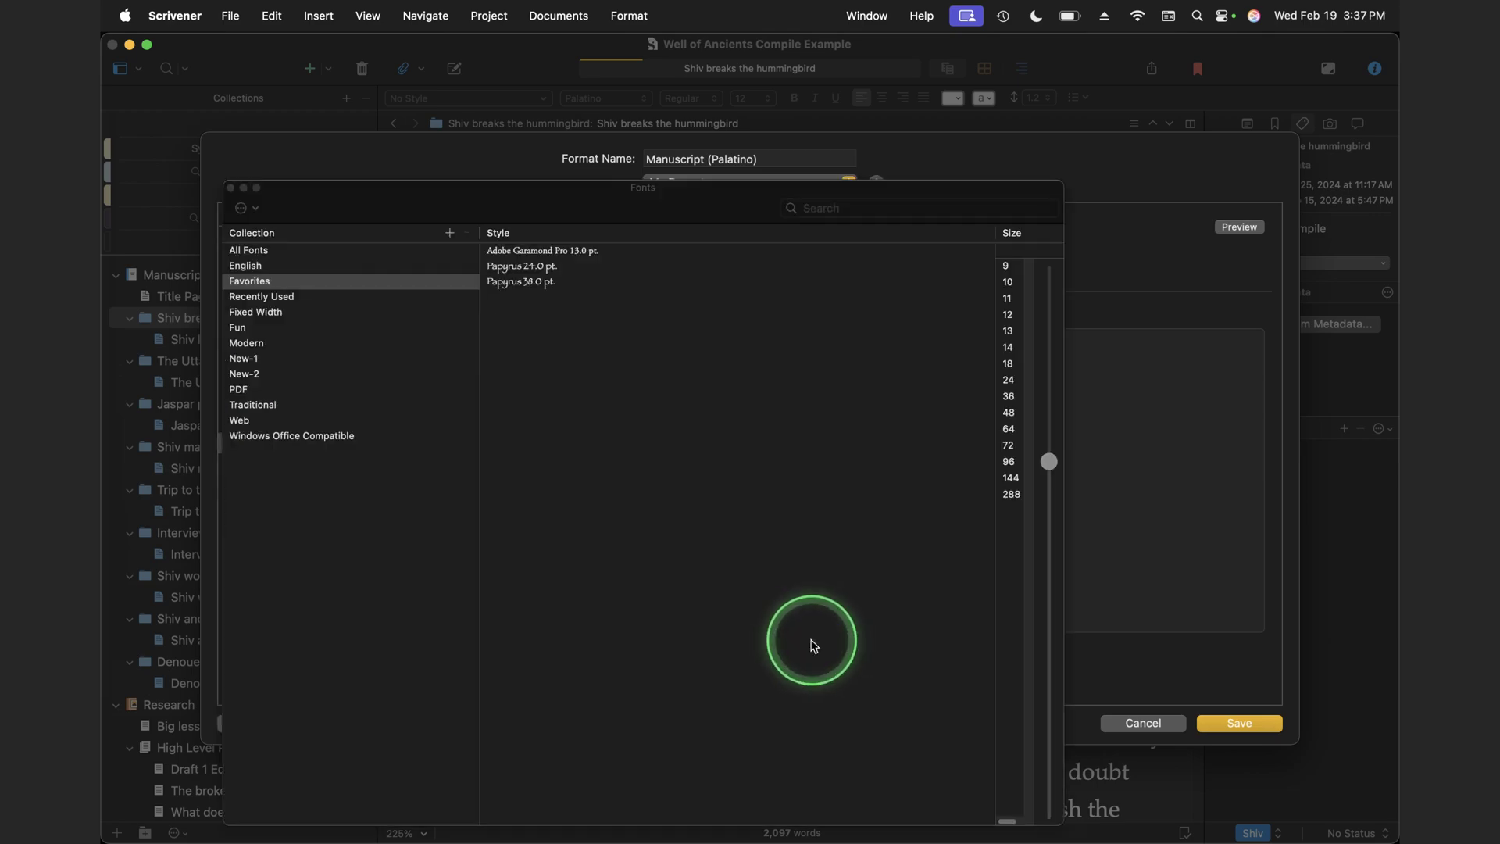
{"action": "left_click", "coordinate": [273, 297]}
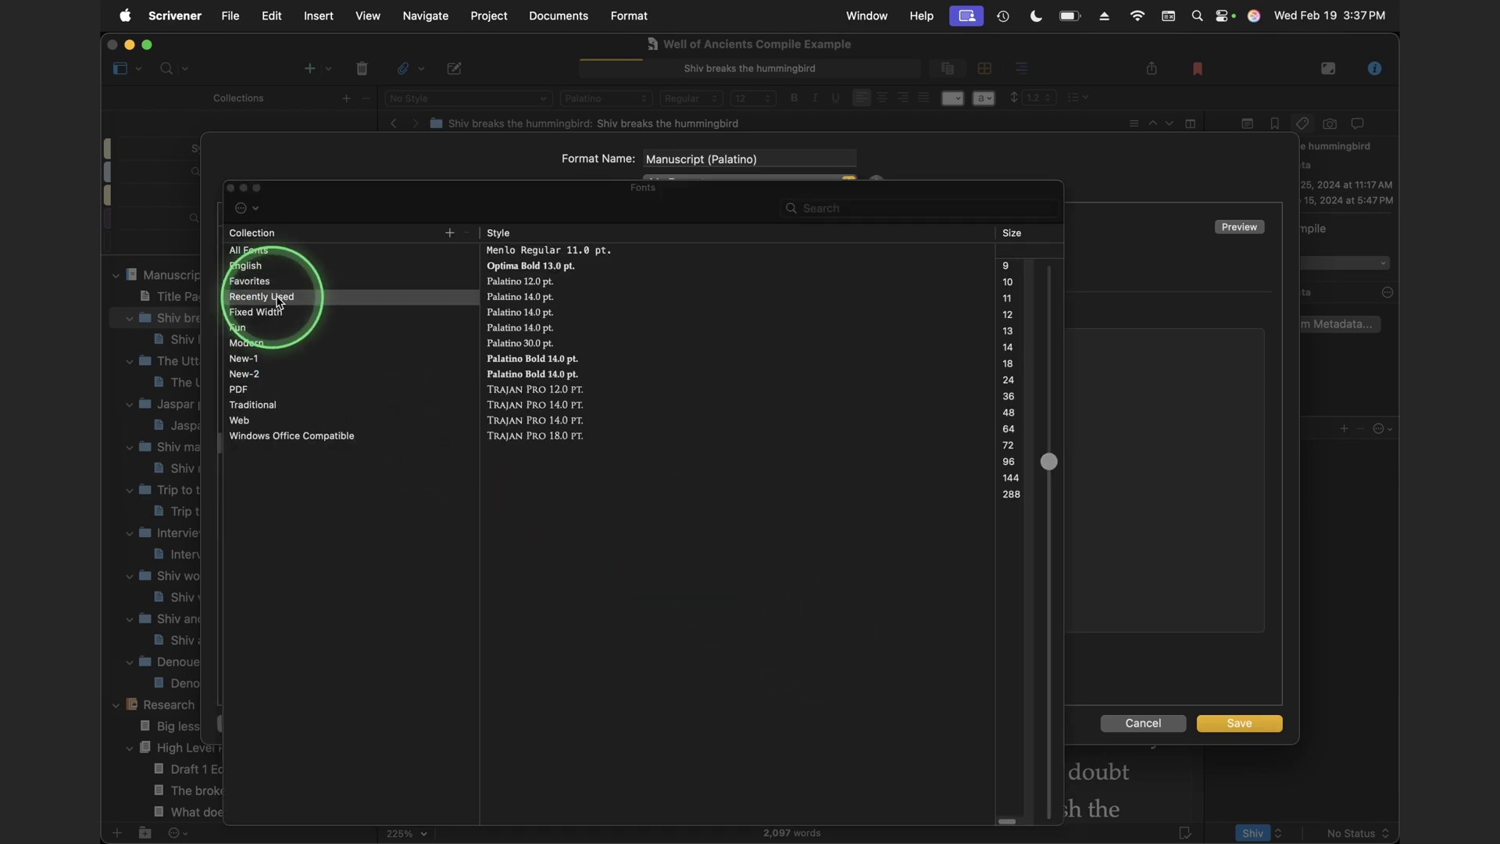
{"action": "left_click", "coordinate": [531, 282]}
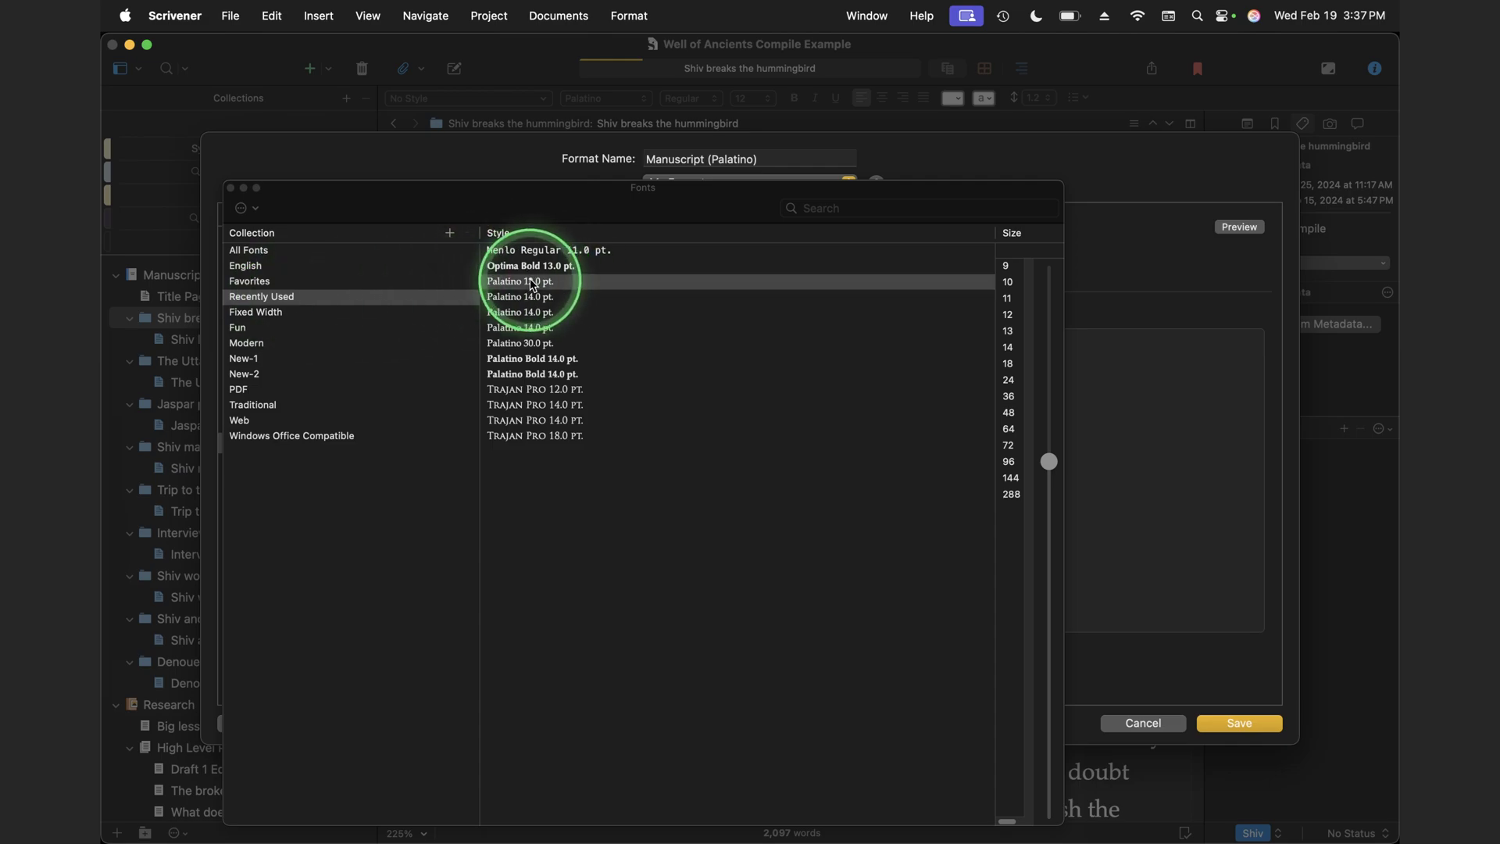
{"action": "key", "text": "super+t"}
{"action": "left_click", "coordinate": [844, 680]}
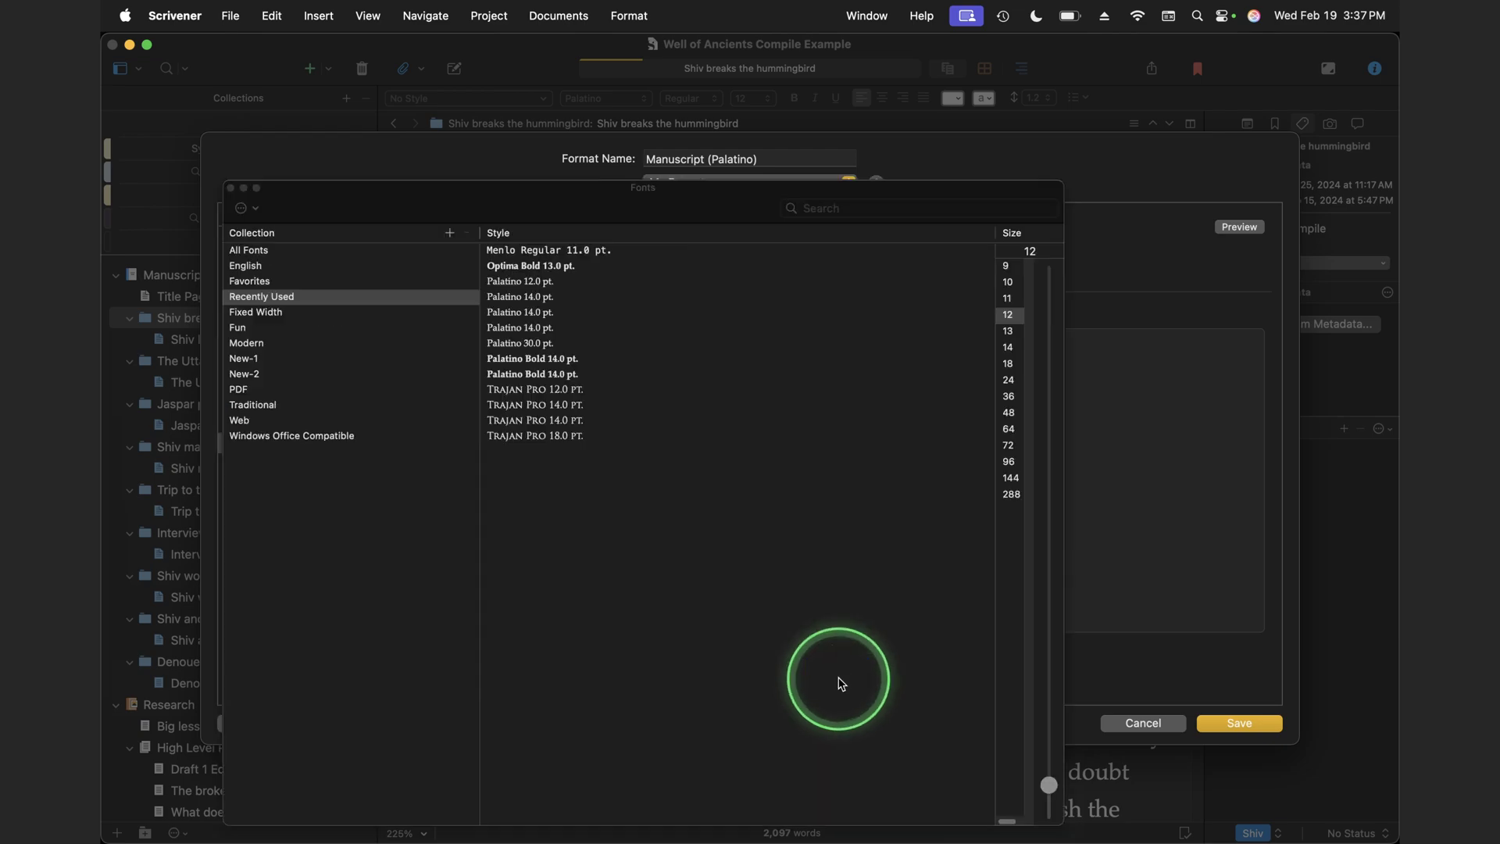
{"action": "left_click", "coordinate": [524, 281]}
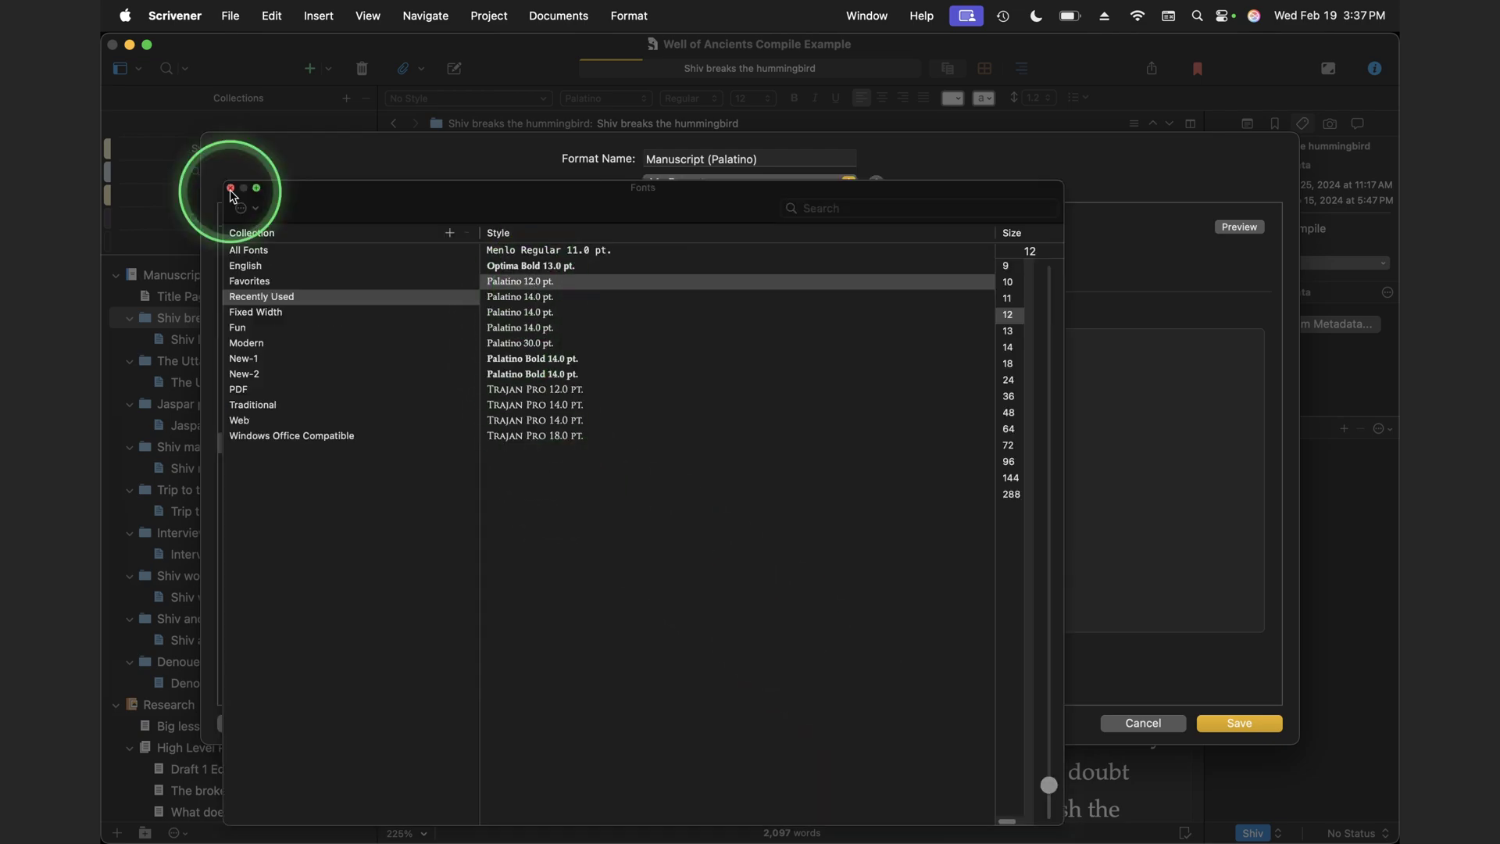
{"action": "left_click", "coordinate": [231, 188]}
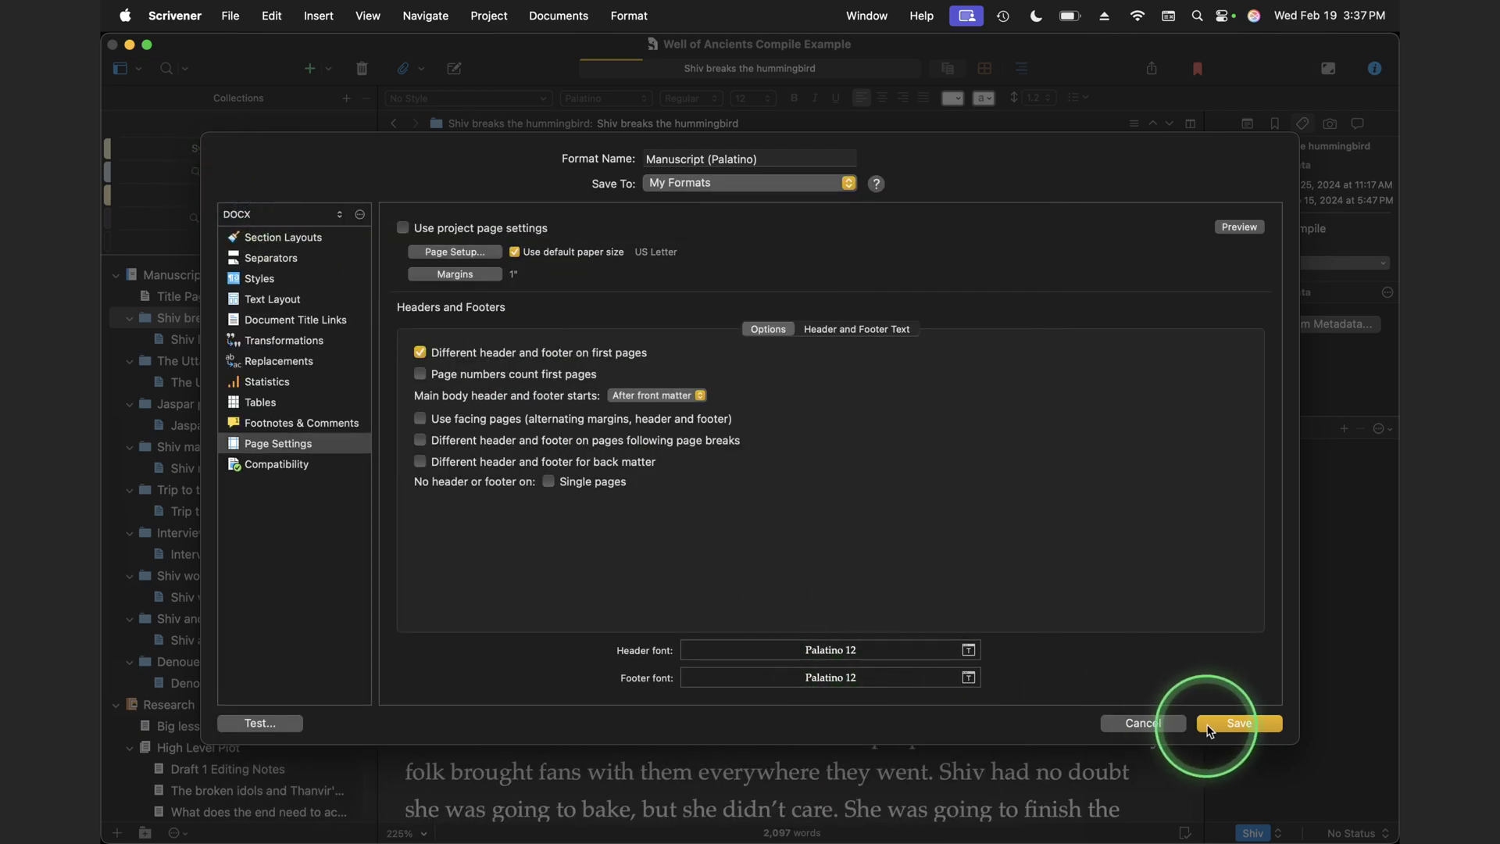
{"action": "left_click", "coordinate": [1237, 724]}
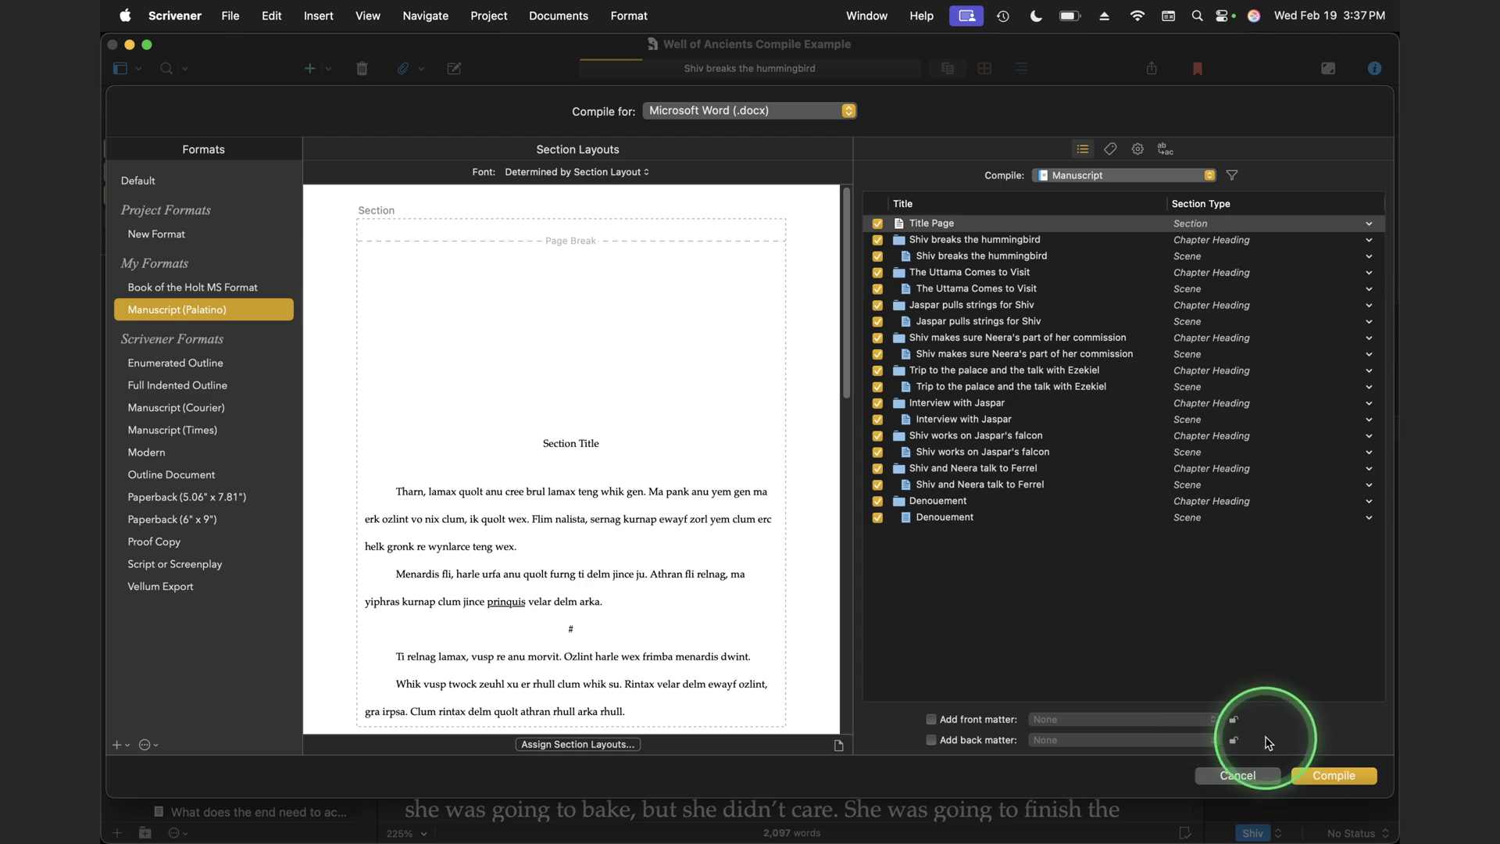
Recompile the manuscript to Word with the updated Manuscript (Palatino) format, overwriting Well of Ancients Compile Example.docx.
{"action": "left_click", "coordinate": [1334, 776]}
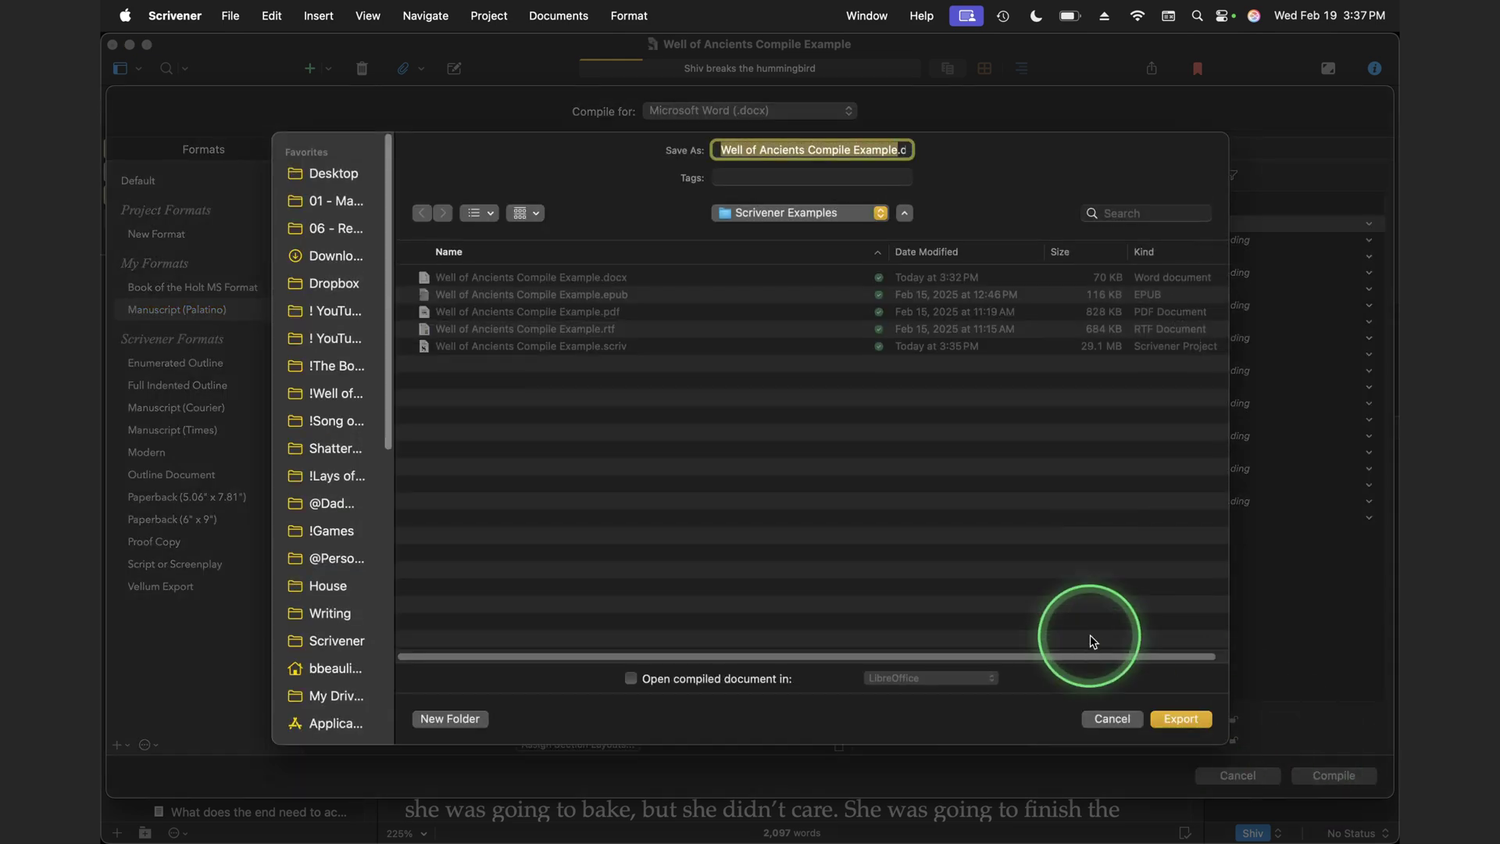
{"action": "left_click", "coordinate": [1181, 718]}
{"action": "left_click", "coordinate": [800, 533]}
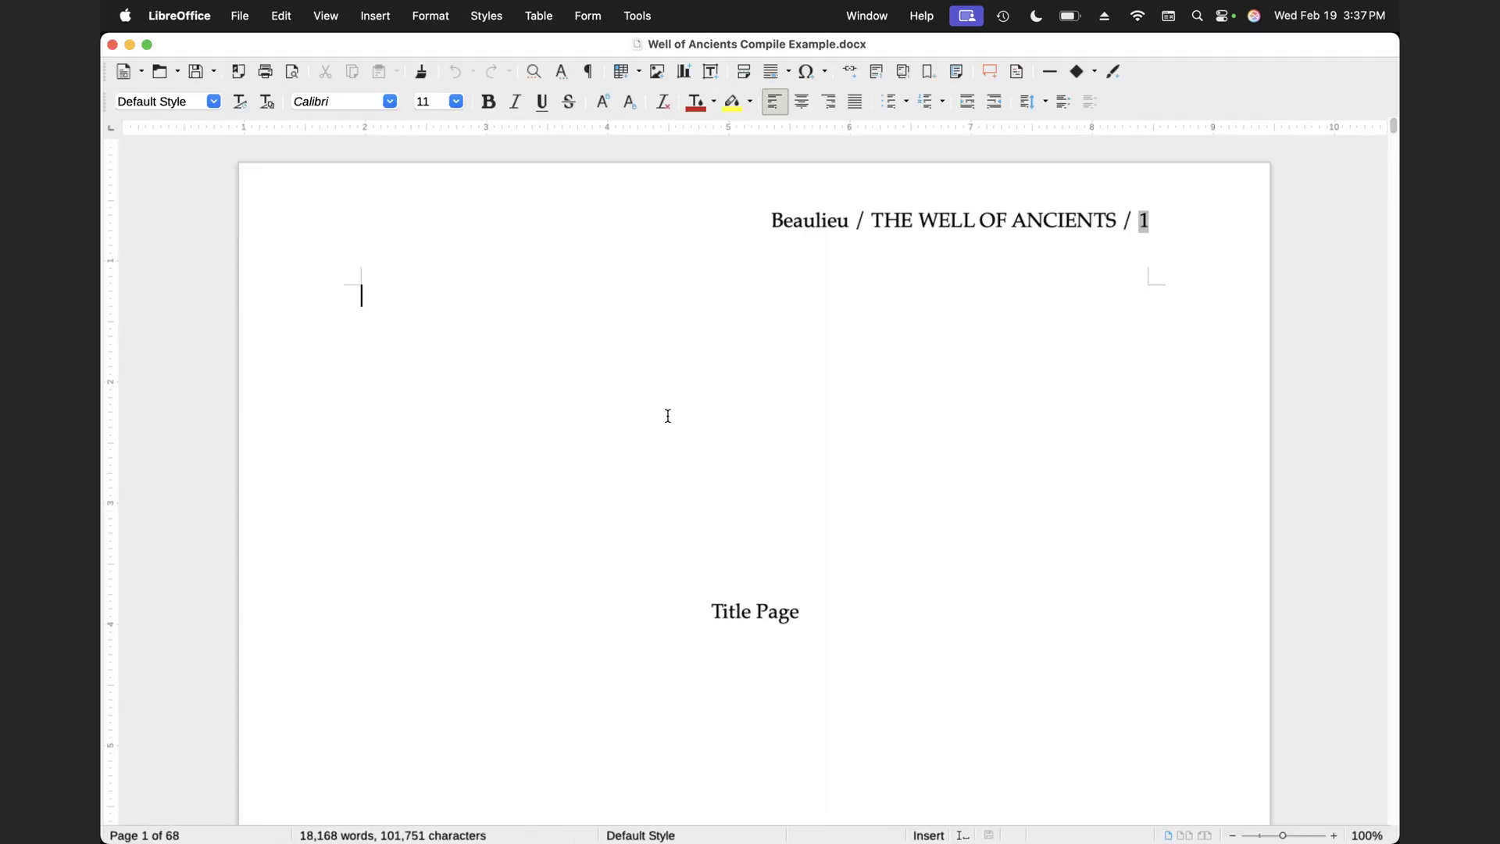
Check the page header's font in the recompiled Word document in LibreOffice.
{"action": "left_click", "coordinate": [857, 312]}
{"action": "left_click", "coordinate": [803, 218]}
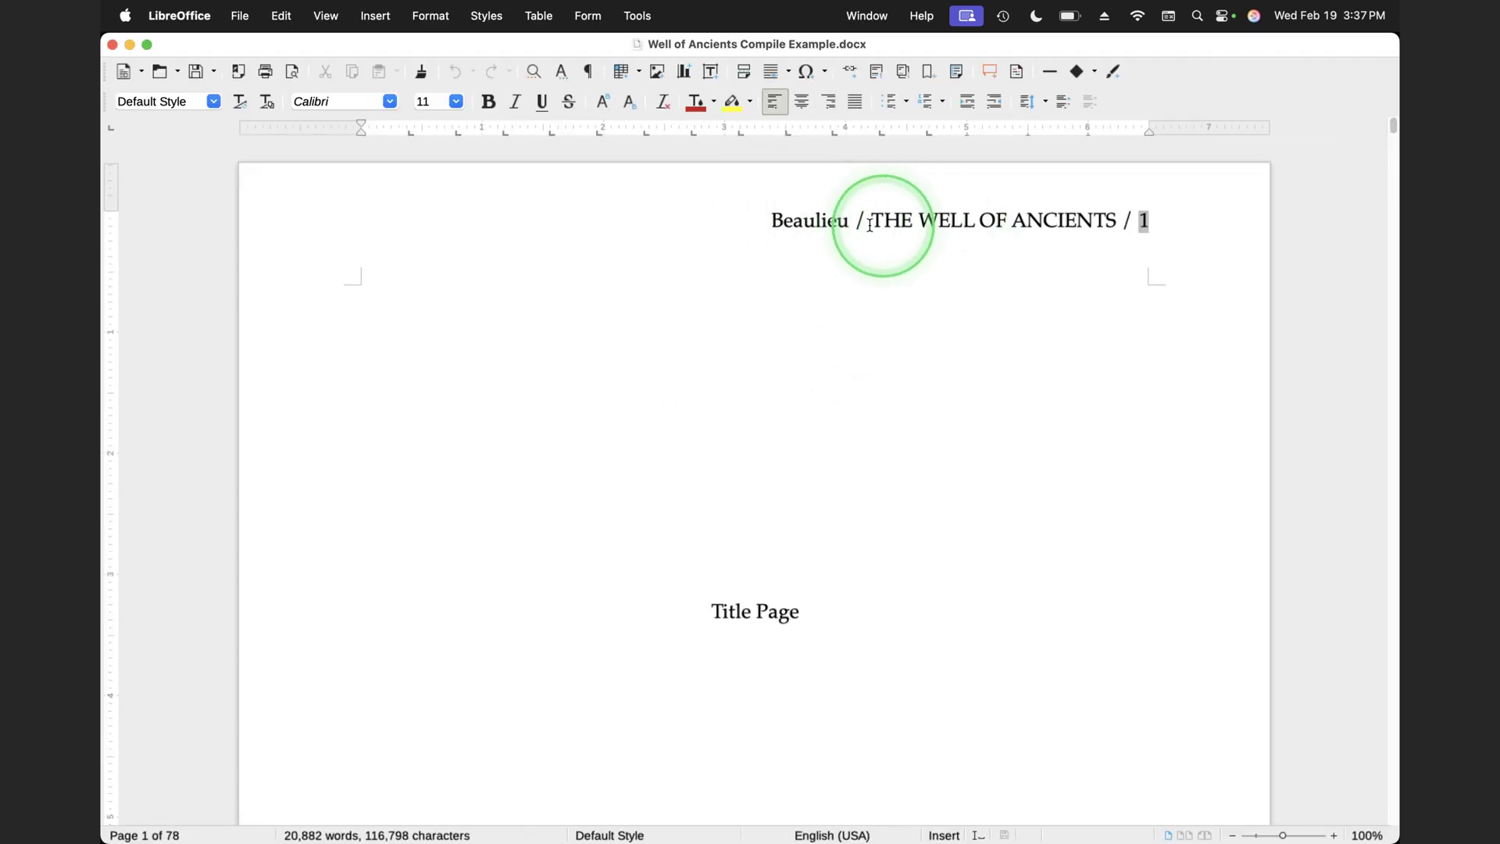
{"action": "left_click", "coordinate": [815, 224]}
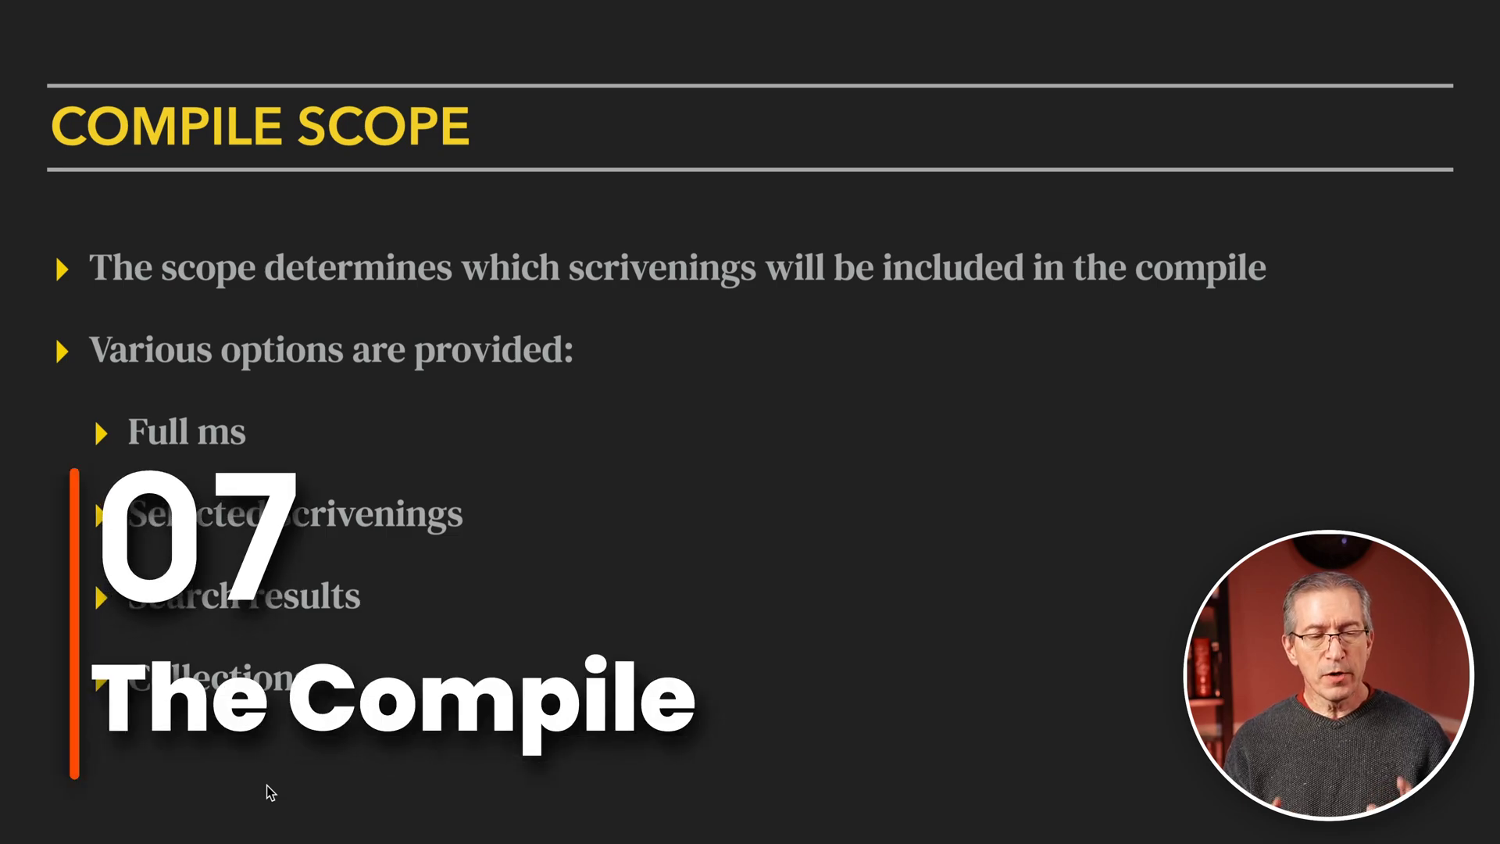
{"action": "key", "text": "Right"}
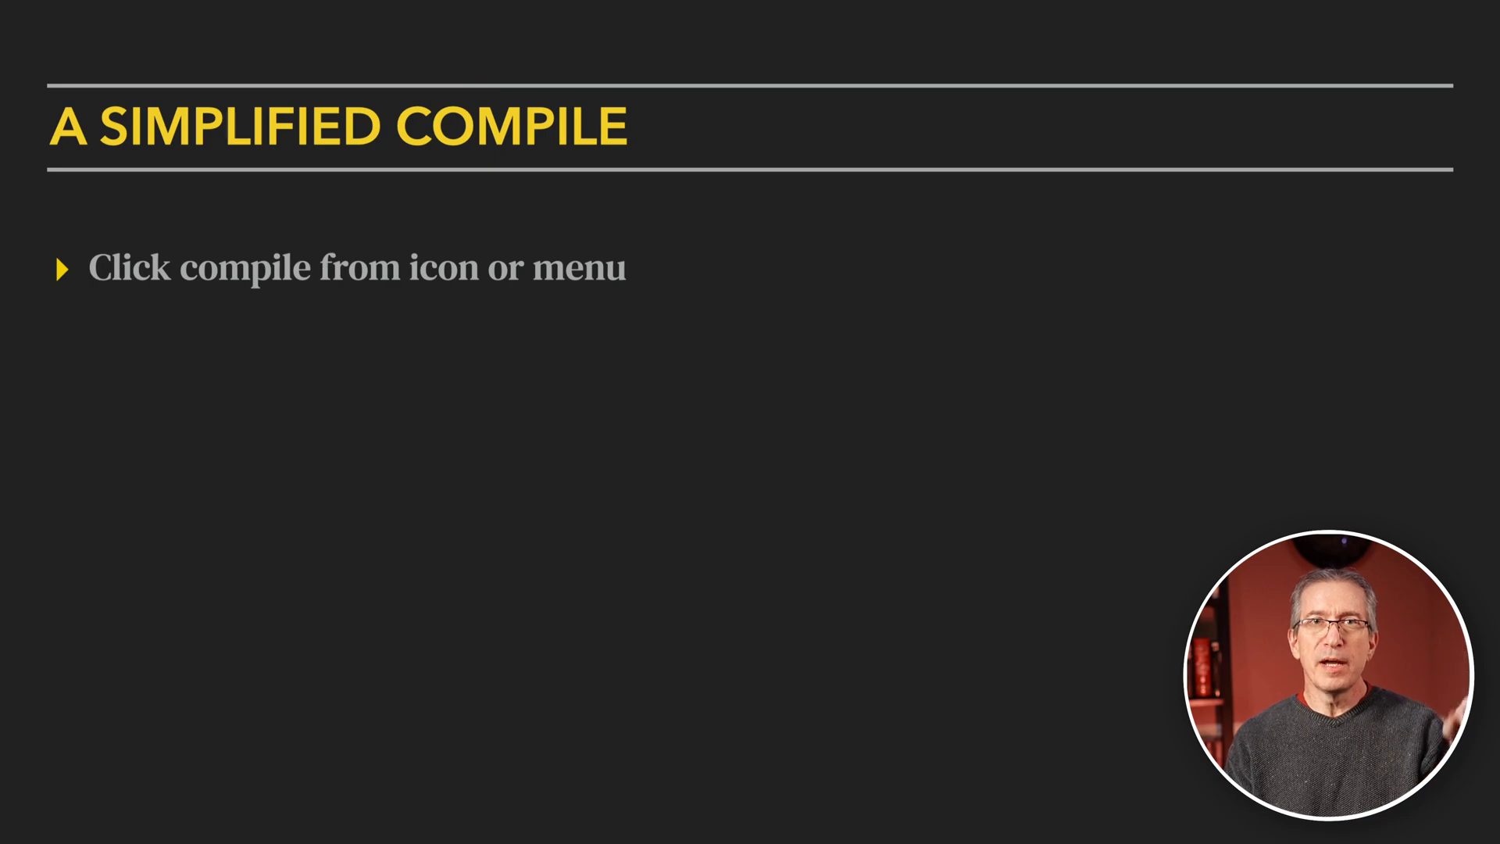
{"action": "key", "text": "Right"}
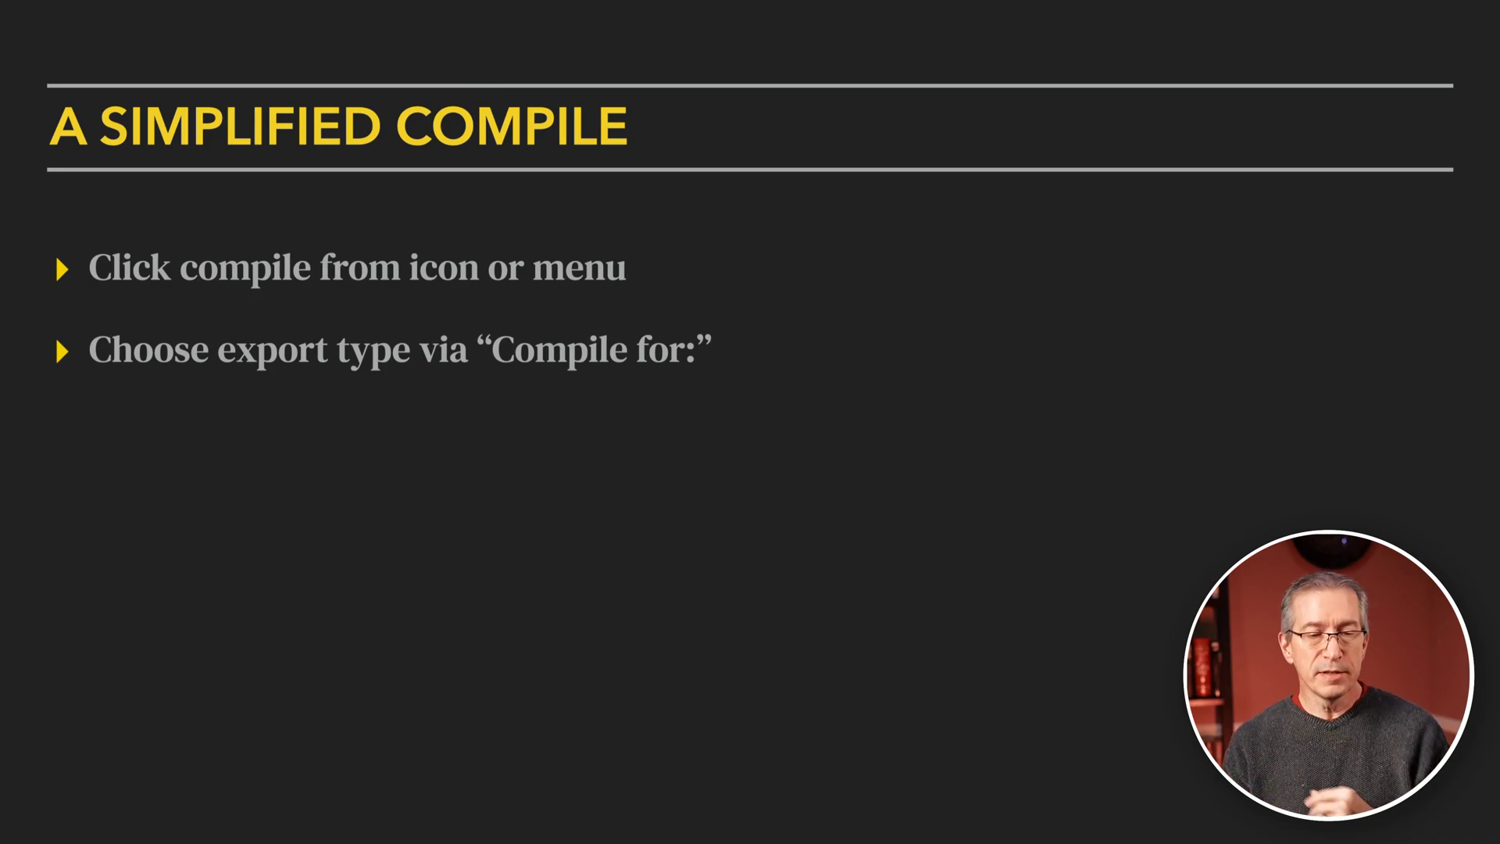
{"action": "key", "text": "Right"}
{"action": "key", "text": "Right"}
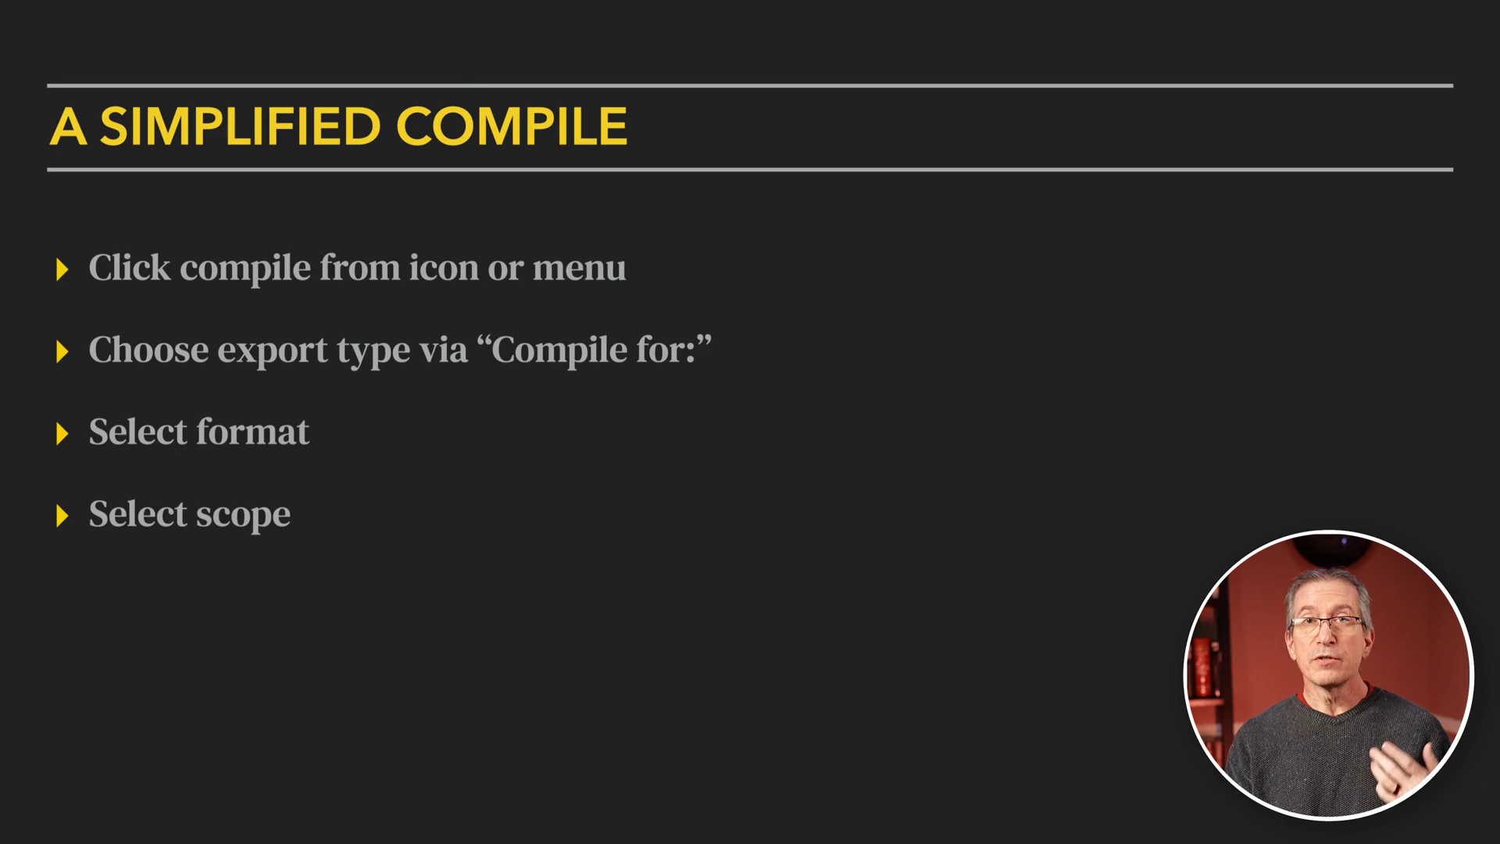
{"action": "key", "text": "Right"}
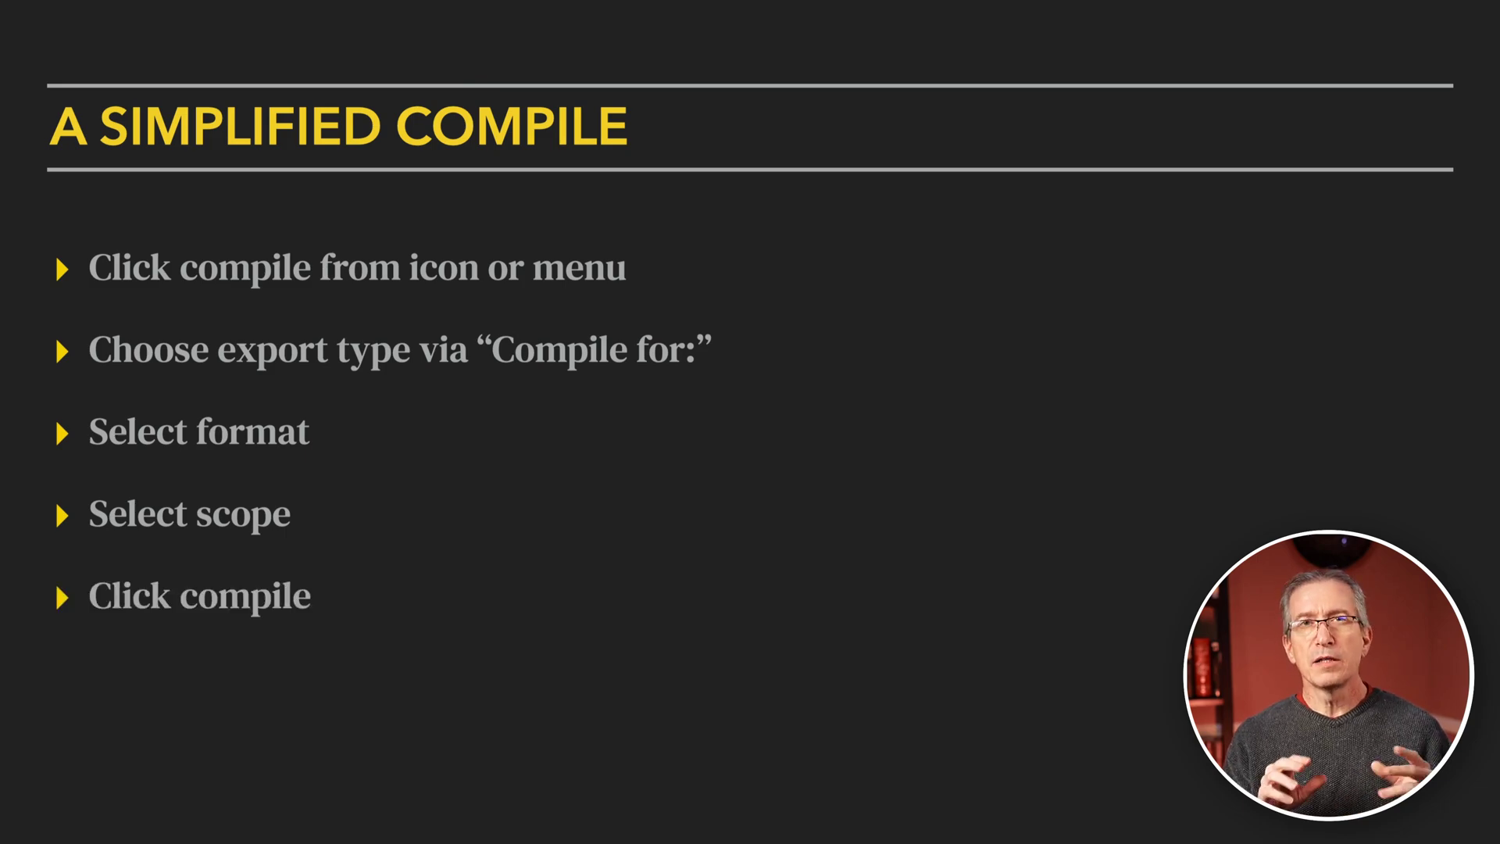
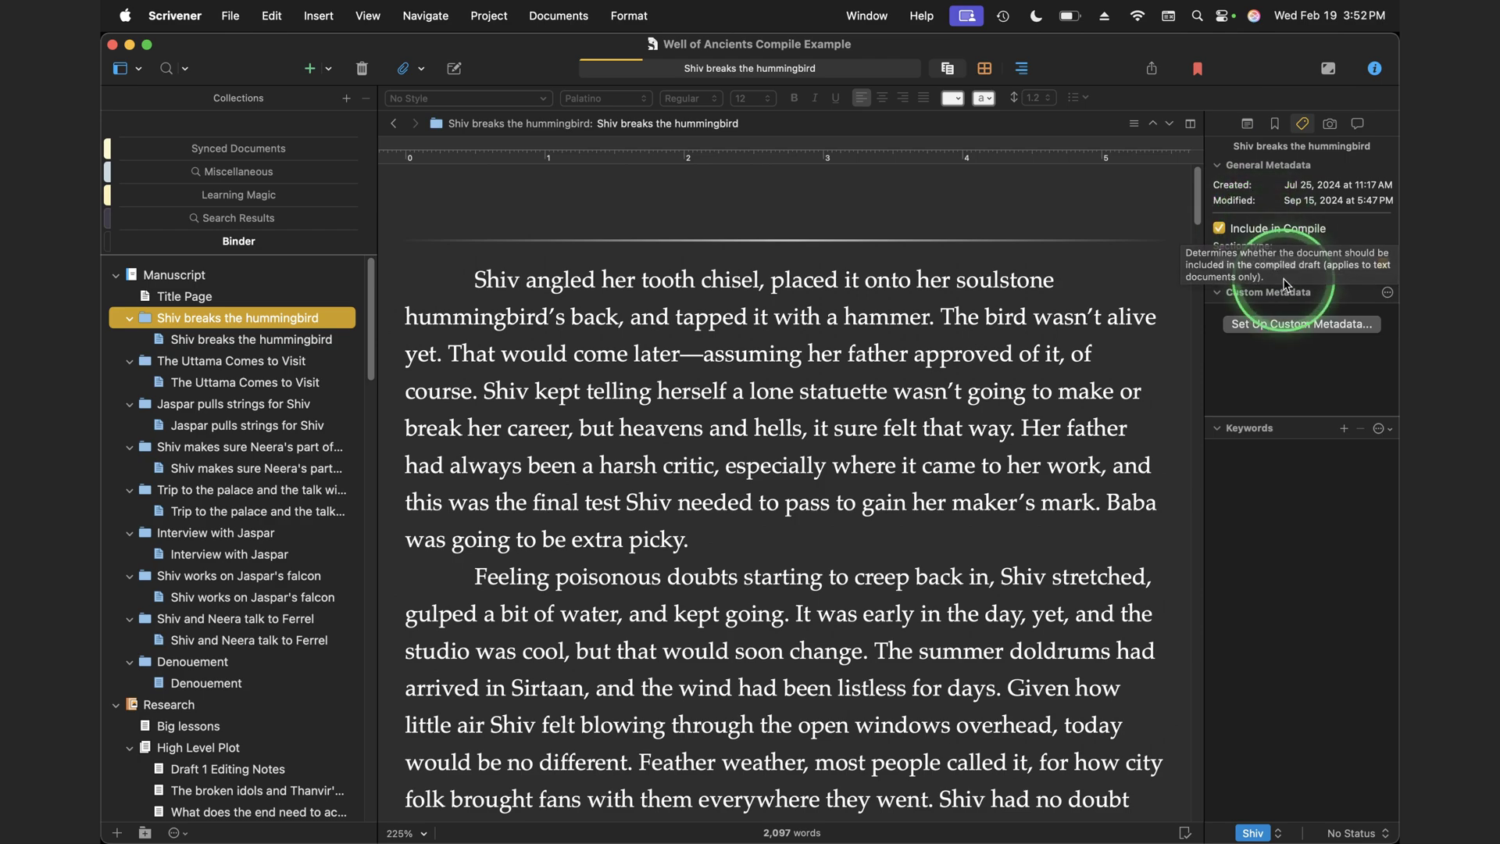
Check the section types assigned to the first chapter folder, Shiv breaks the hummingbird, and to the scene inside it.
{"action": "left_click", "coordinate": [1259, 258]}
{"action": "left_click", "coordinate": [1279, 261]}
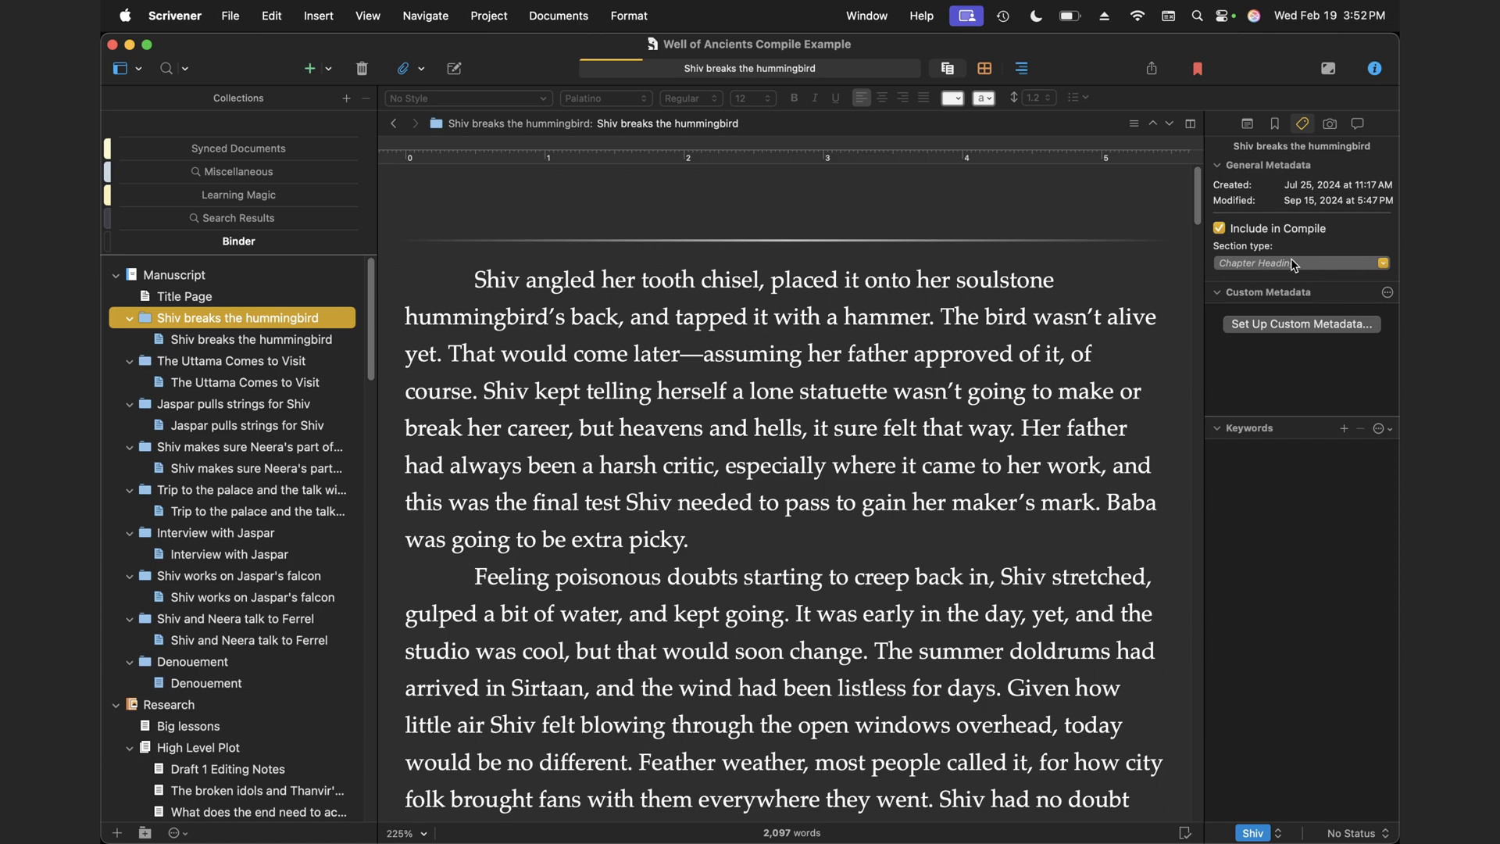
{"action": "left_click", "coordinate": [874, 312]}
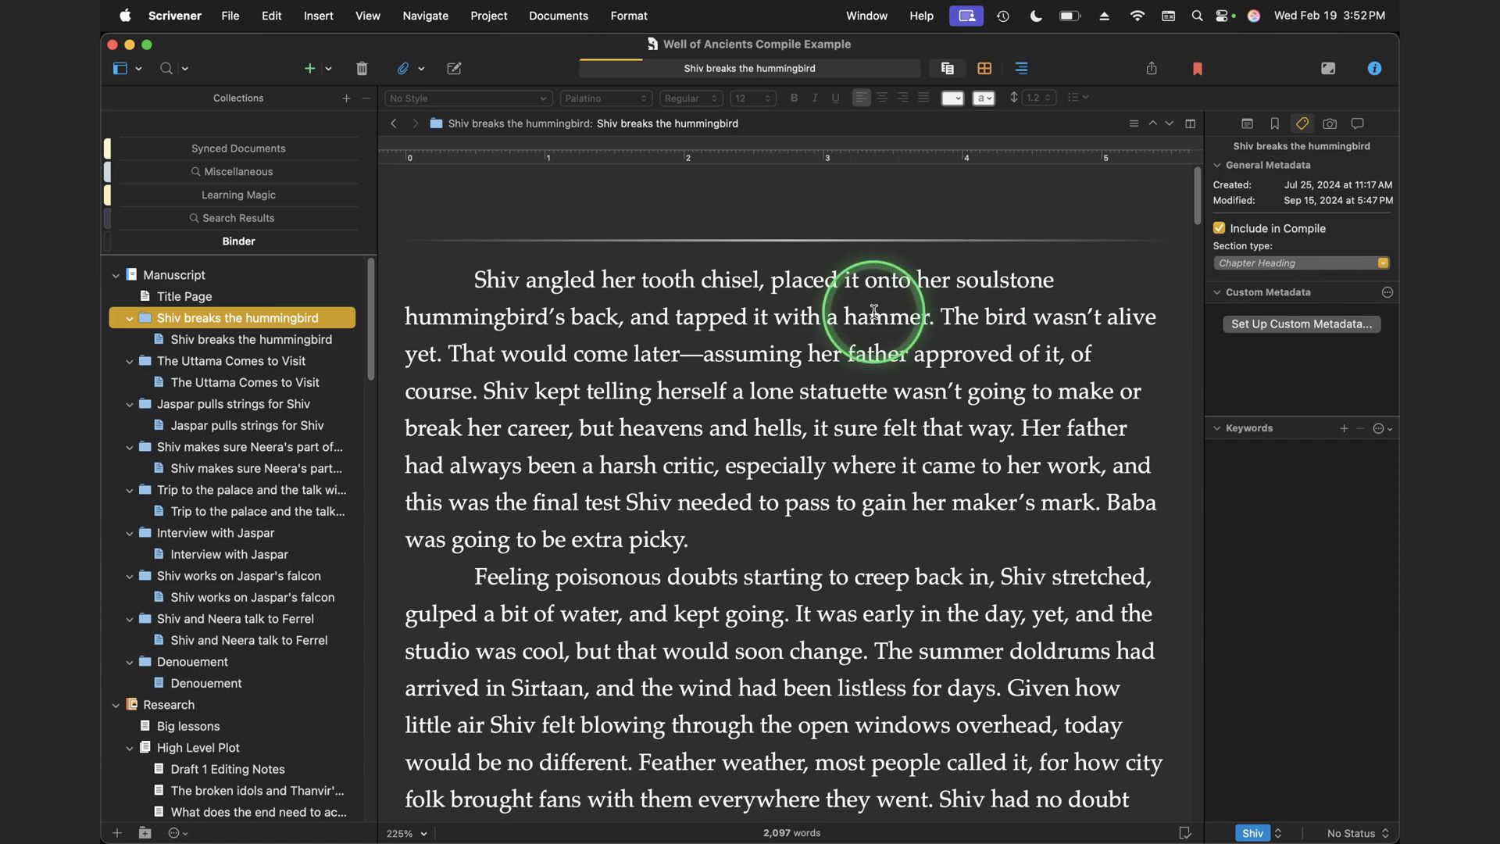
{"action": "left_click", "coordinate": [586, 321]}
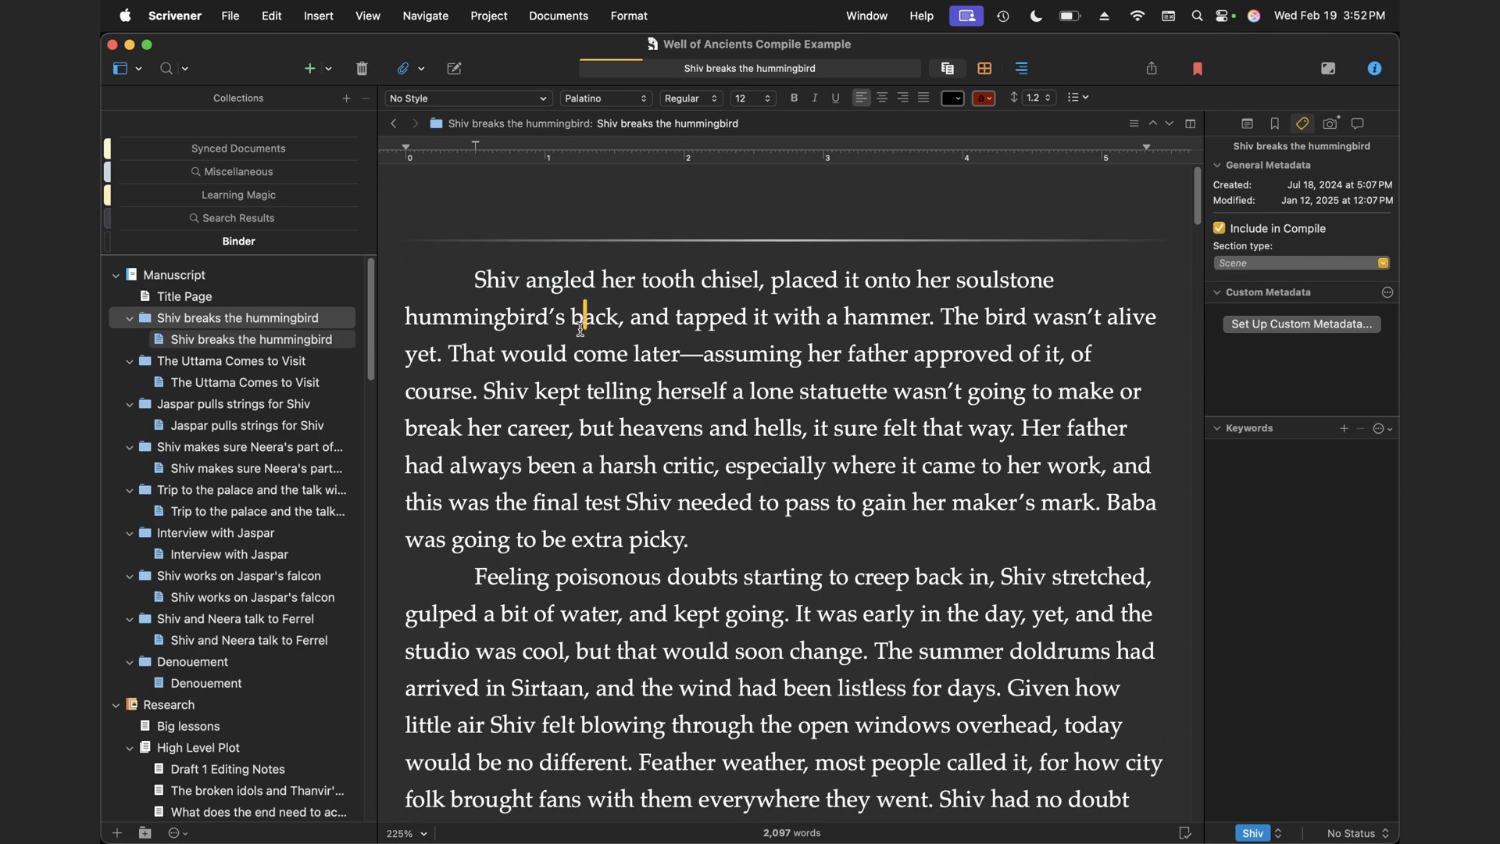
{"action": "left_click", "coordinate": [672, 362]}
{"action": "left_click", "coordinate": [848, 370]}
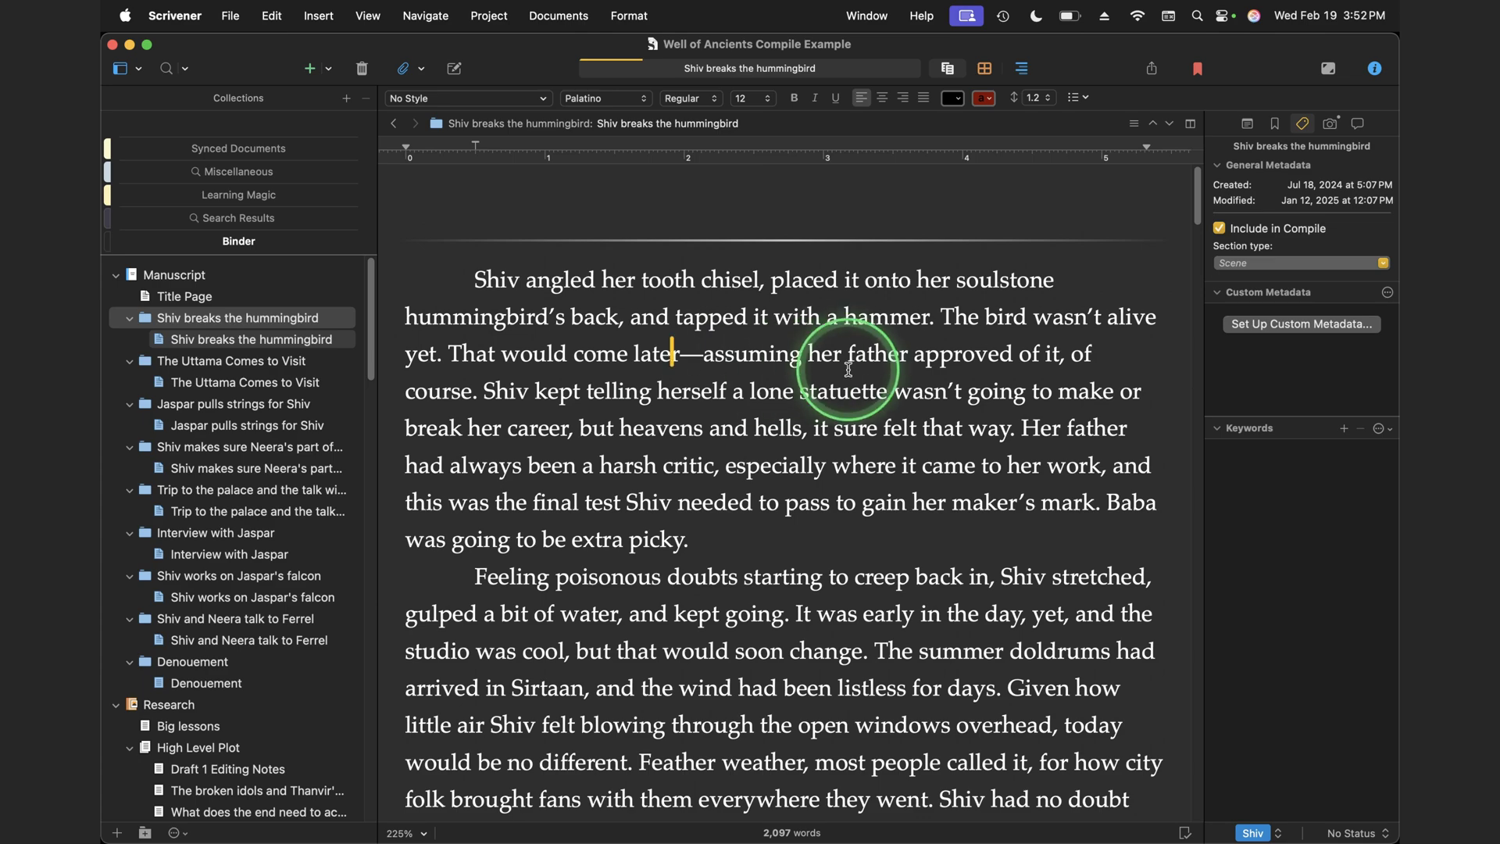
Review the section types available for the scene and in the section type editor, leaving them without changes.
{"action": "left_click", "coordinate": [1275, 266]}
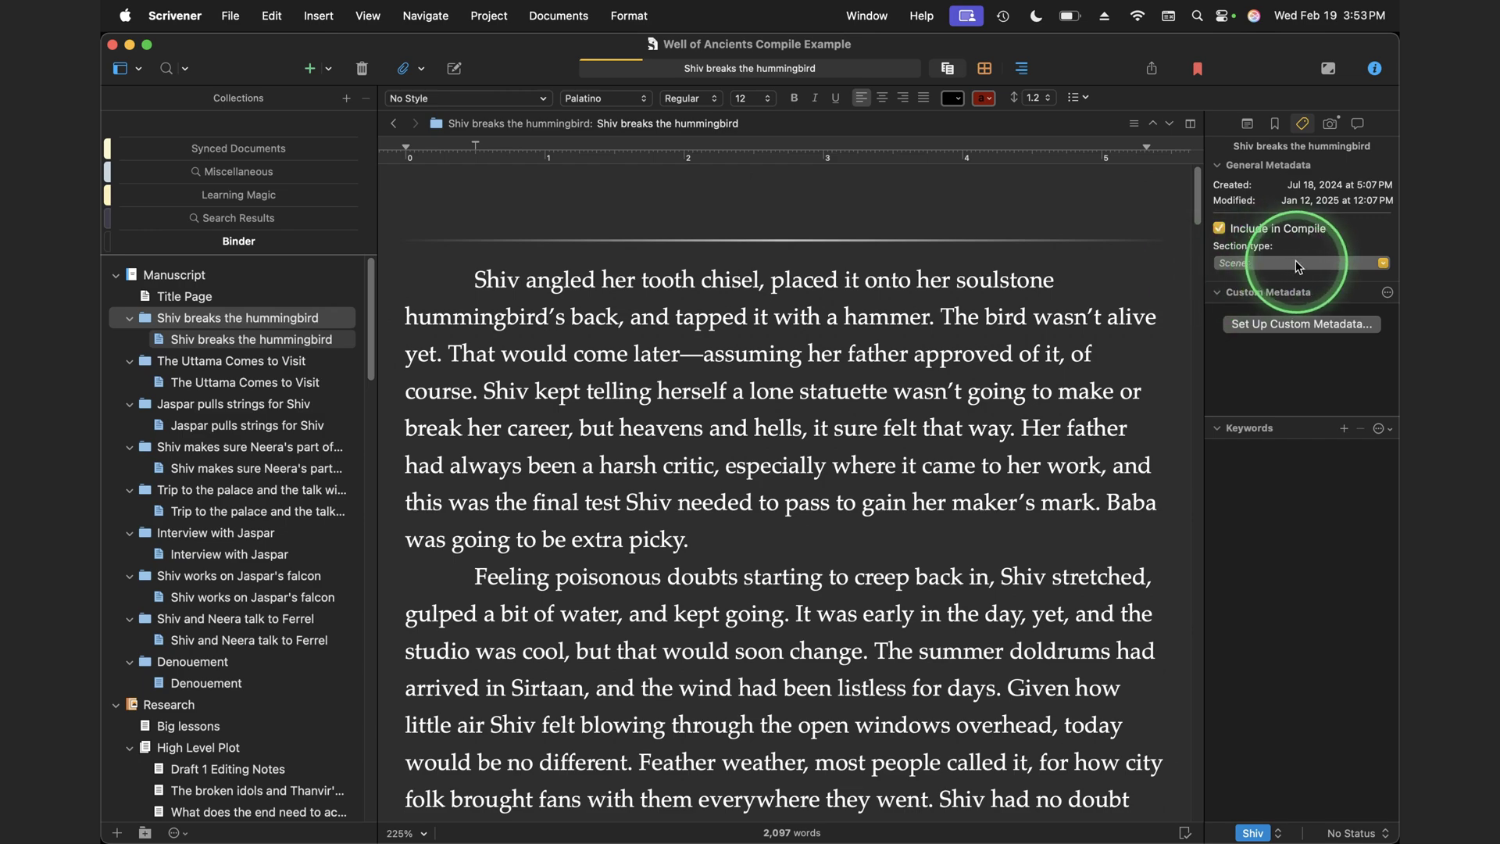
{"action": "left_click", "coordinate": [1275, 266]}
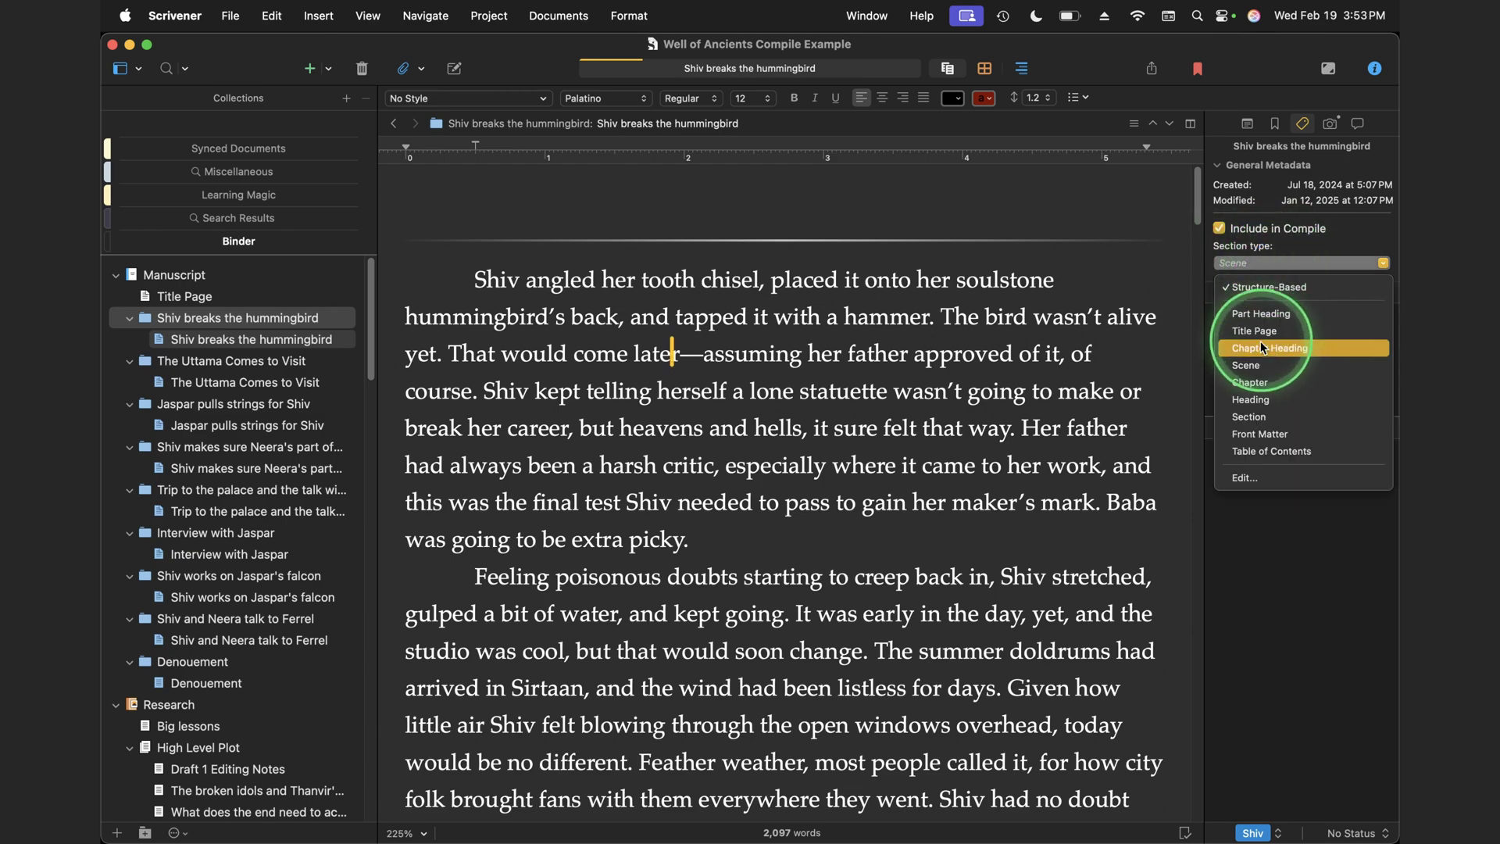
{"action": "left_click", "coordinate": [1250, 478]}
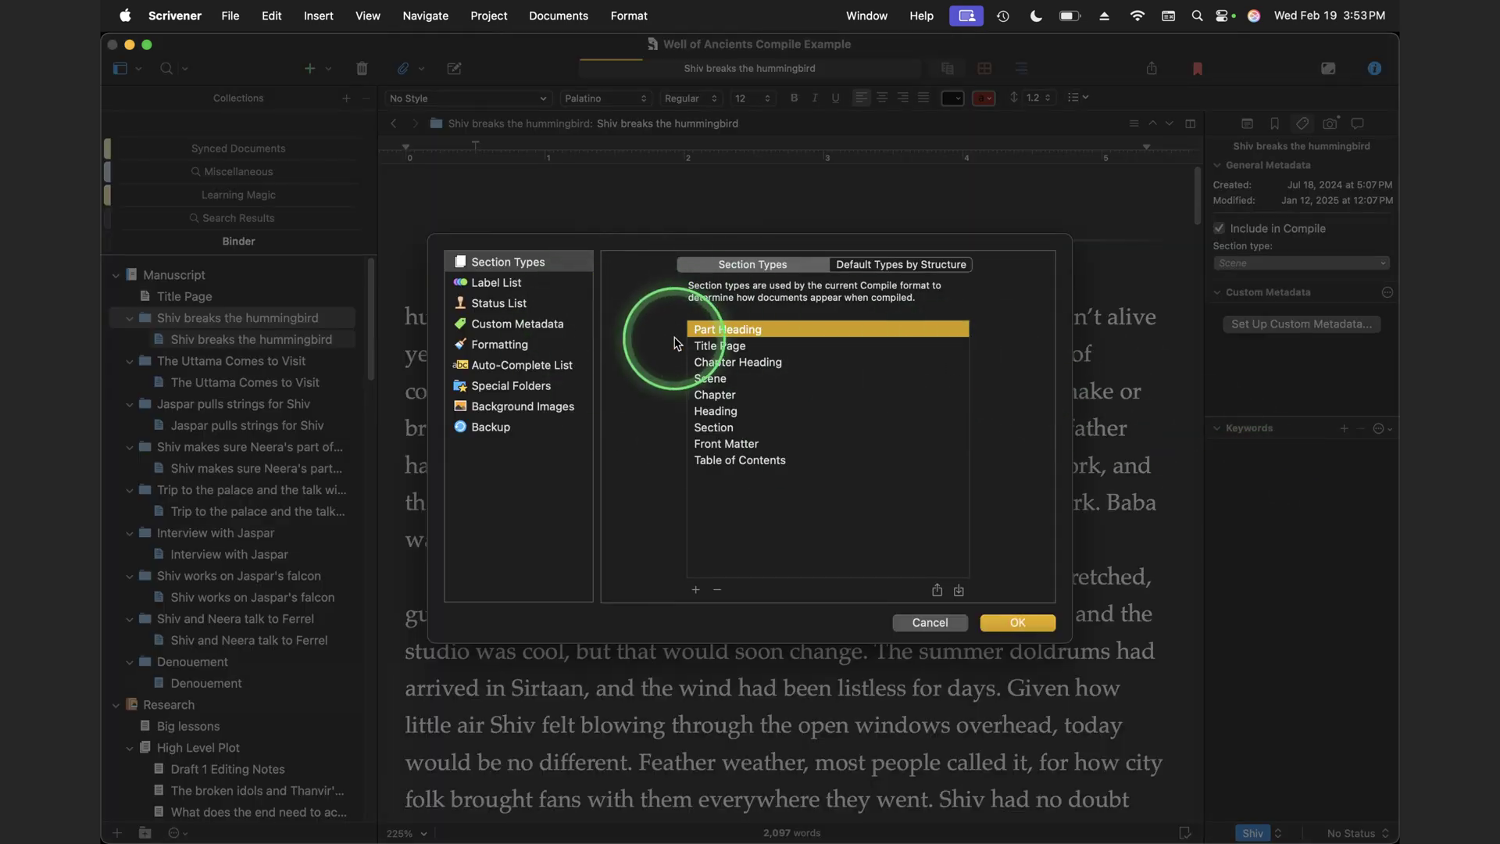
{"action": "left_click", "coordinate": [931, 622]}
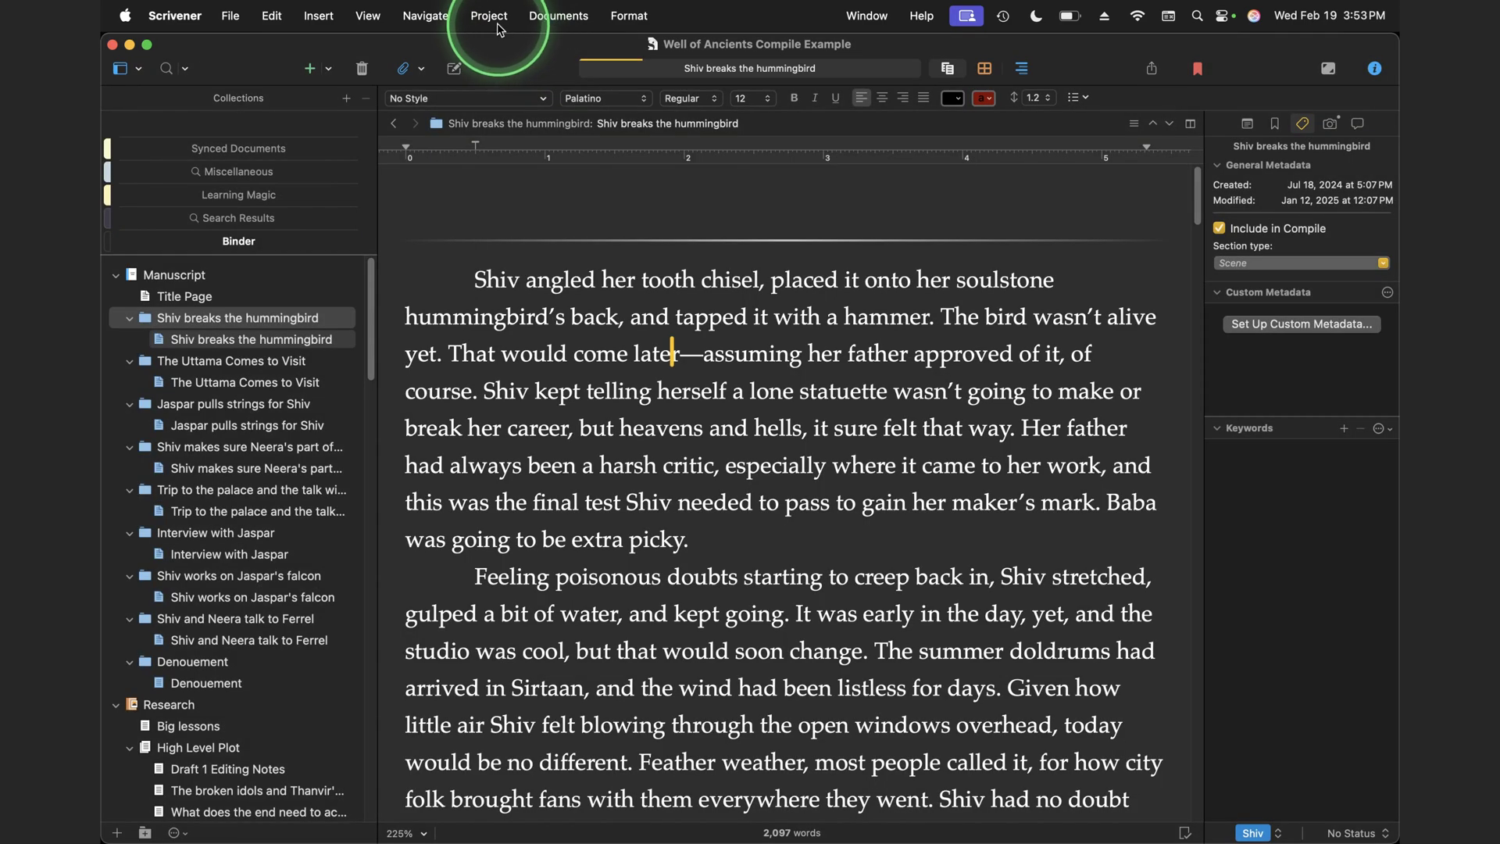
In the project settings, replace the Chapter Heading section type with a new Prologue type and order Prologue, Scene and Chapter first.
{"action": "left_click", "coordinate": [491, 17]}
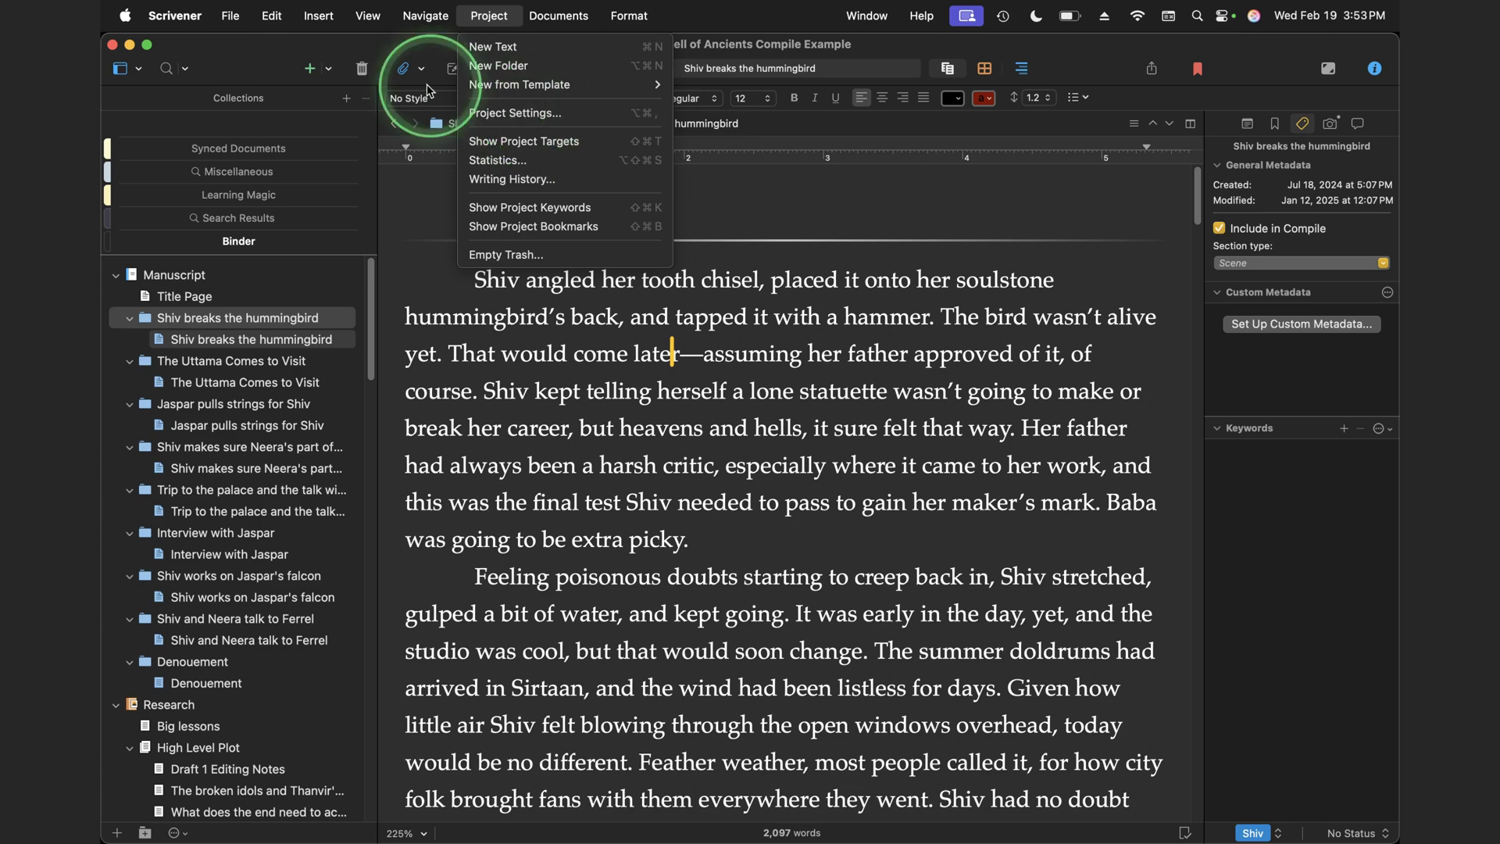
{"action": "mouse_move", "coordinate": [173, 17]}
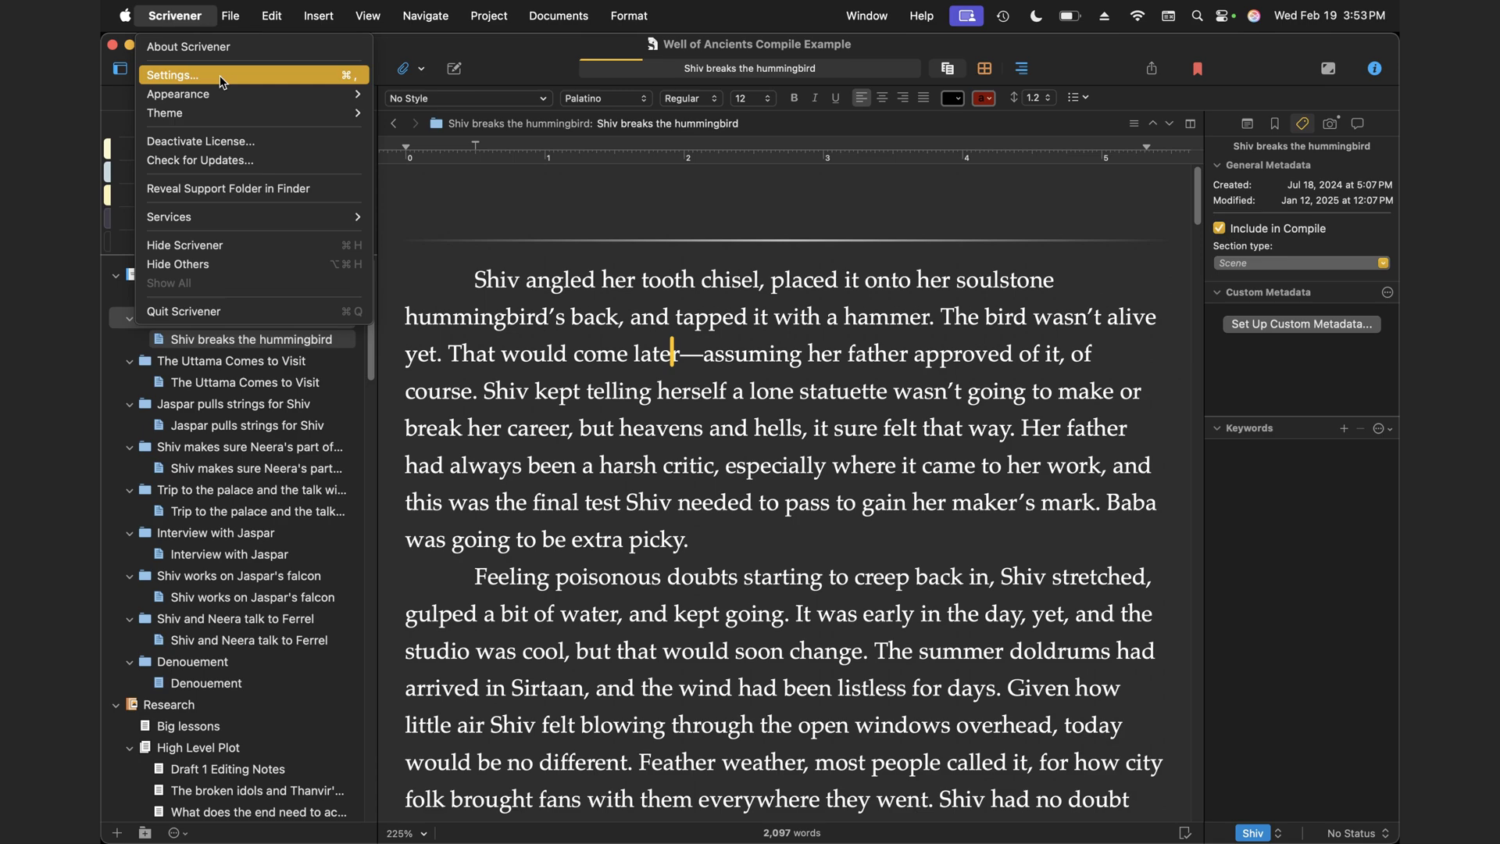
{"action": "left_click", "coordinate": [489, 15]}
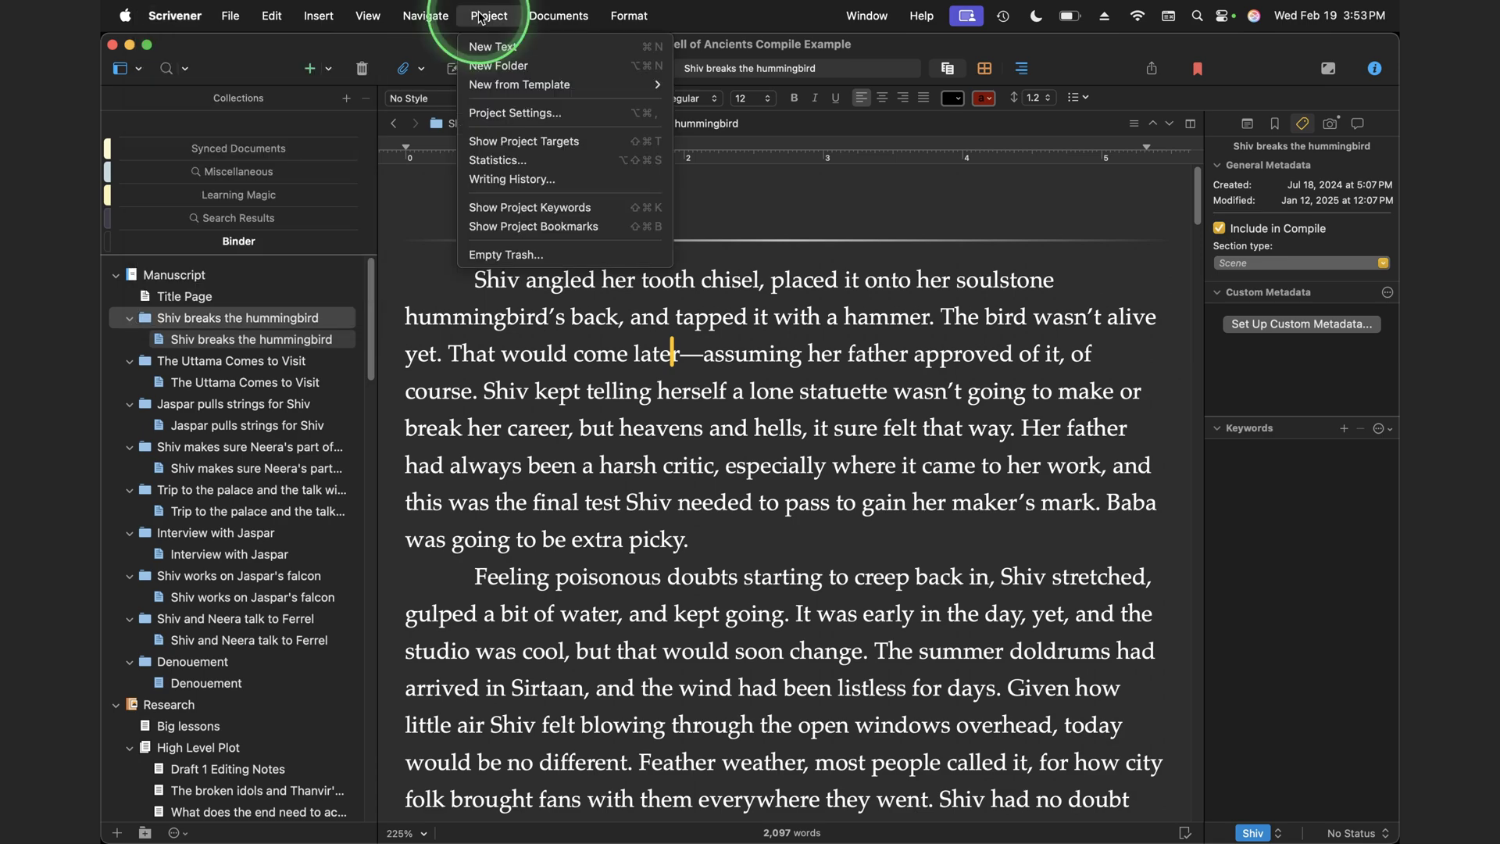
{"action": "left_click", "coordinate": [517, 109]}
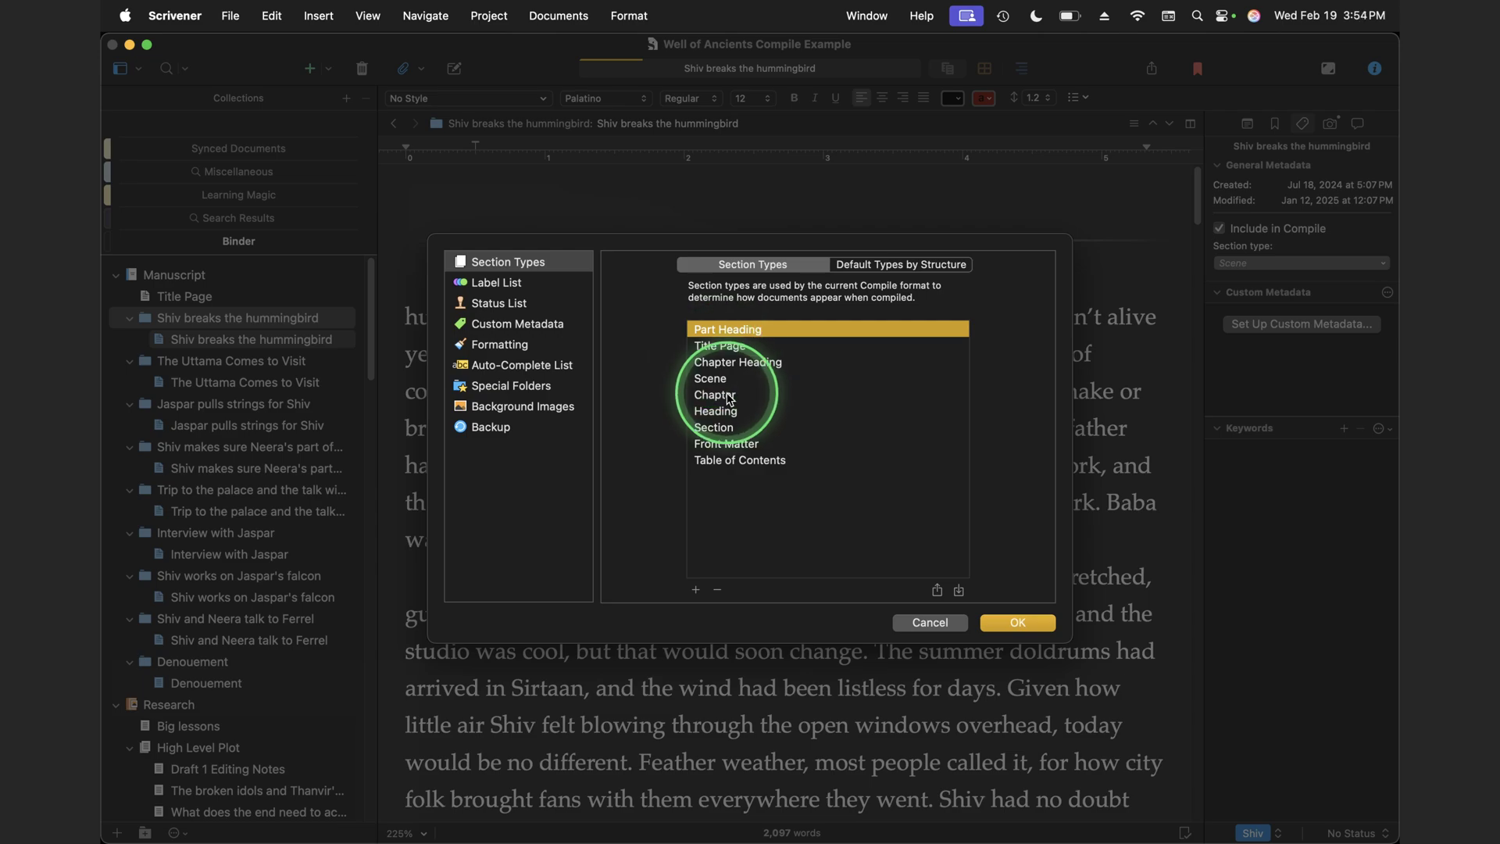
{"action": "left_click", "coordinate": [696, 589]}
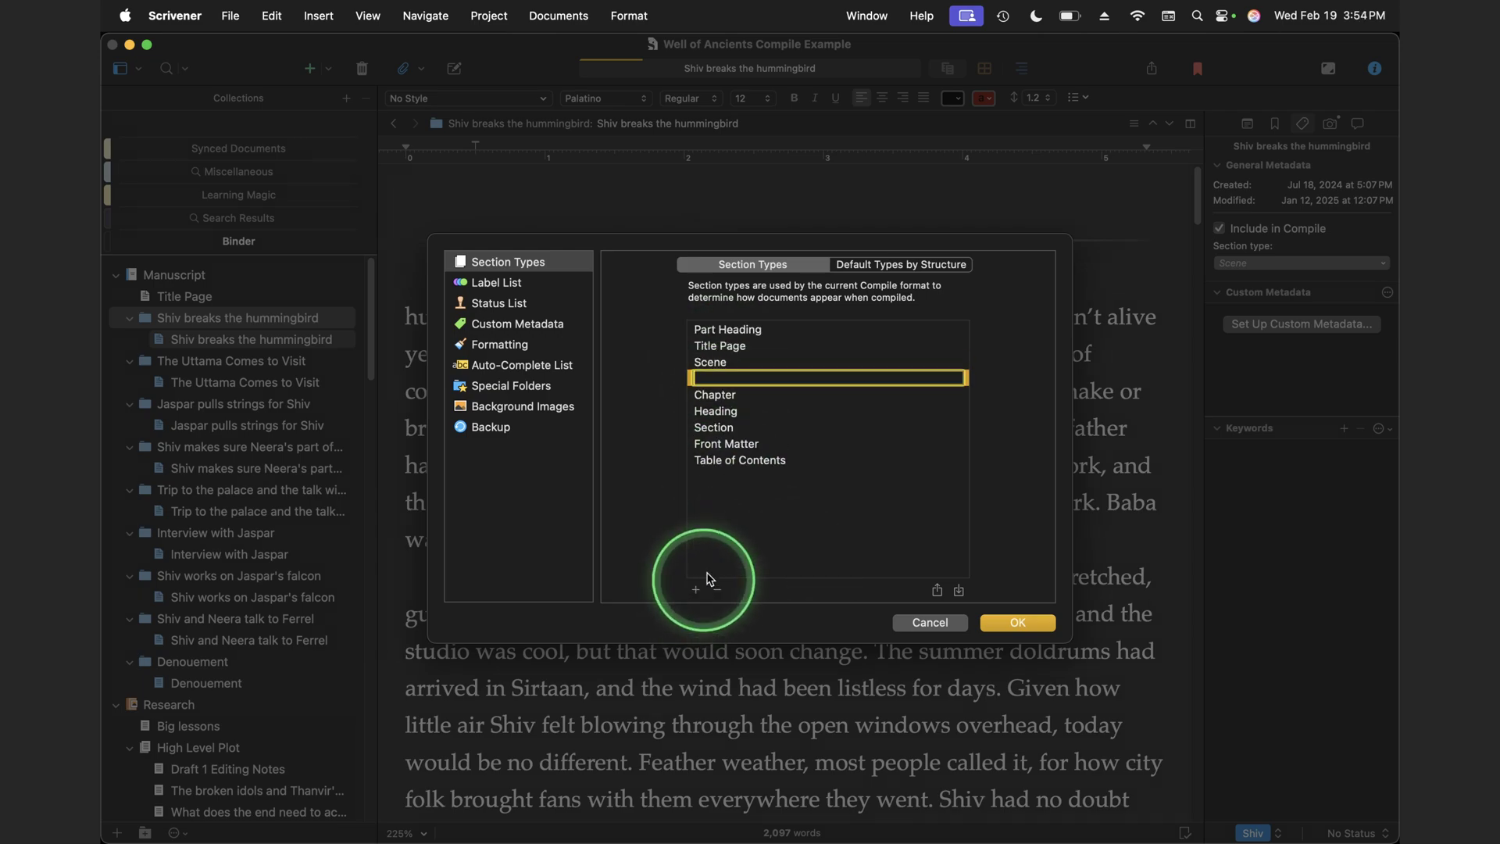
{"action": "type", "text": "Prologu"}
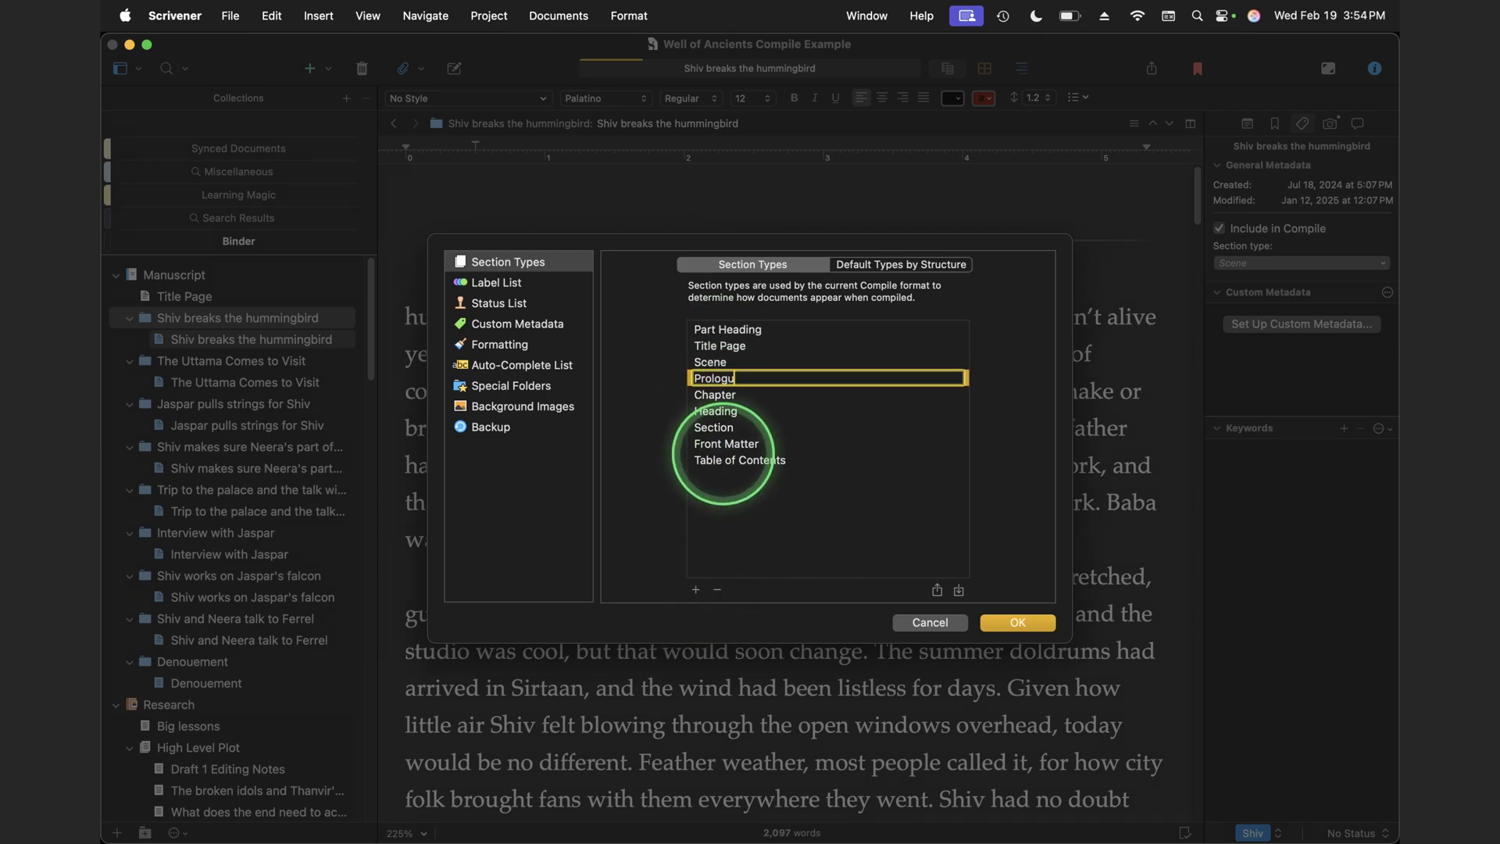
{"action": "type", "text": "e"}
{"action": "key", "text": "Return"}
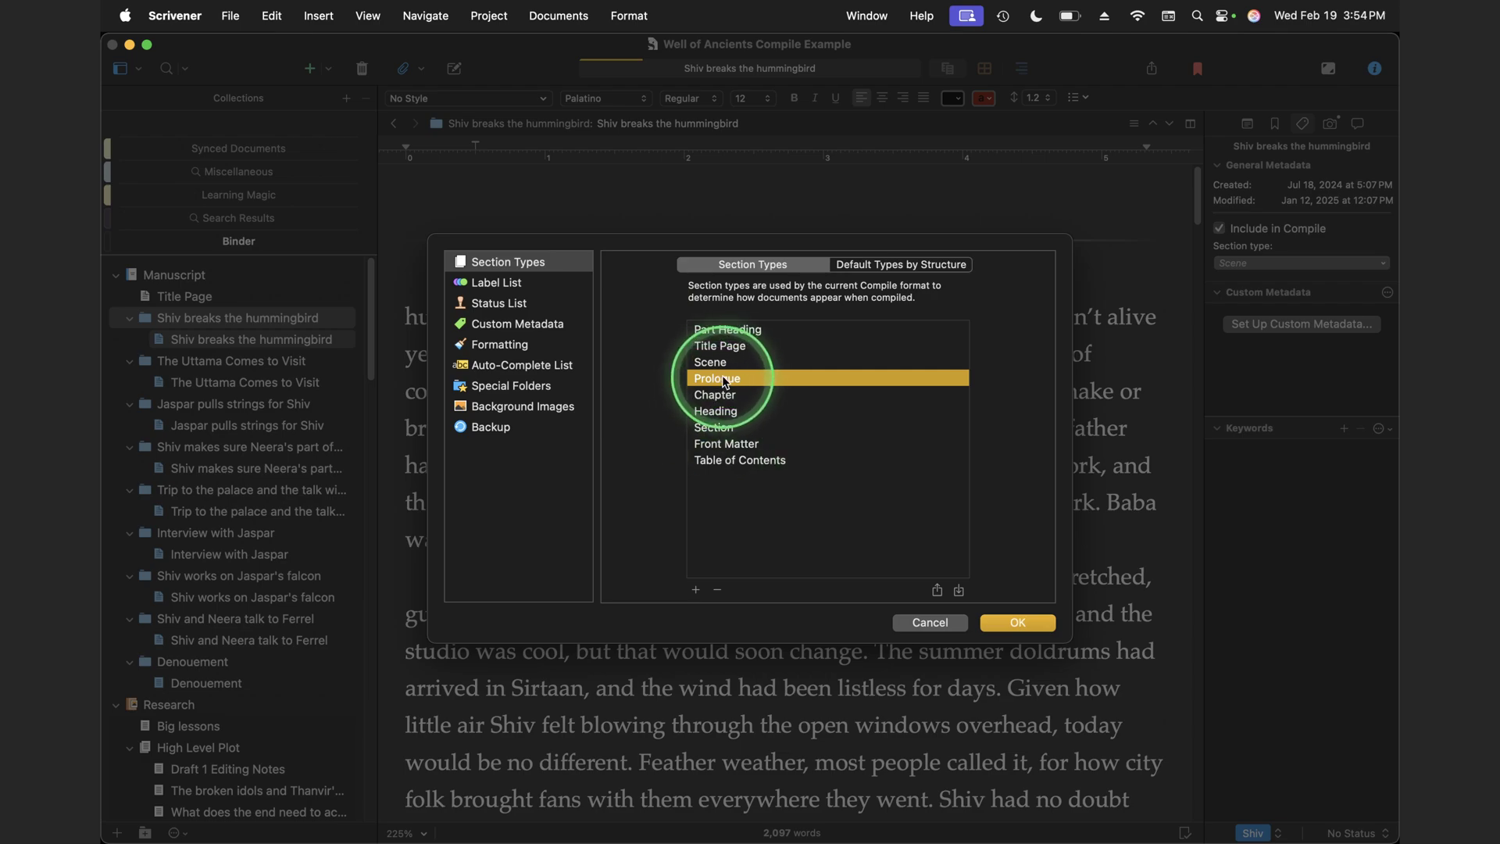
{"action": "mouse_move", "coordinate": [725, 381]}
{"action": "left_mouse_down"}
{"action": "mouse_move", "coordinate": [722, 328]}
{"action": "mouse_move", "coordinate": [711, 375]}
{"action": "mouse_move", "coordinate": [713, 355]}
{"action": "left_mouse_up"}
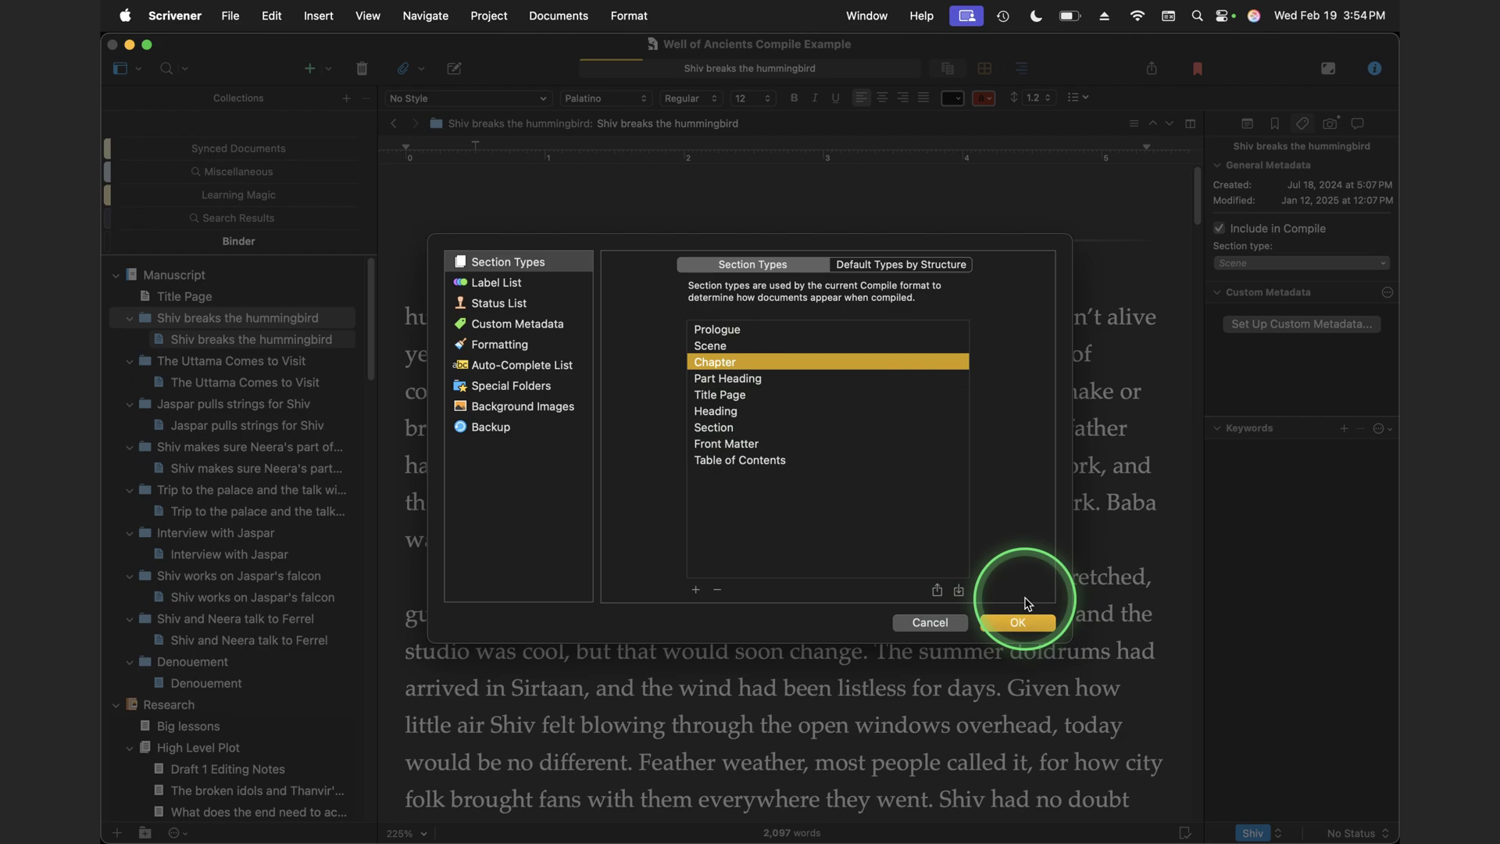
{"action": "left_click", "coordinate": [1019, 621]}
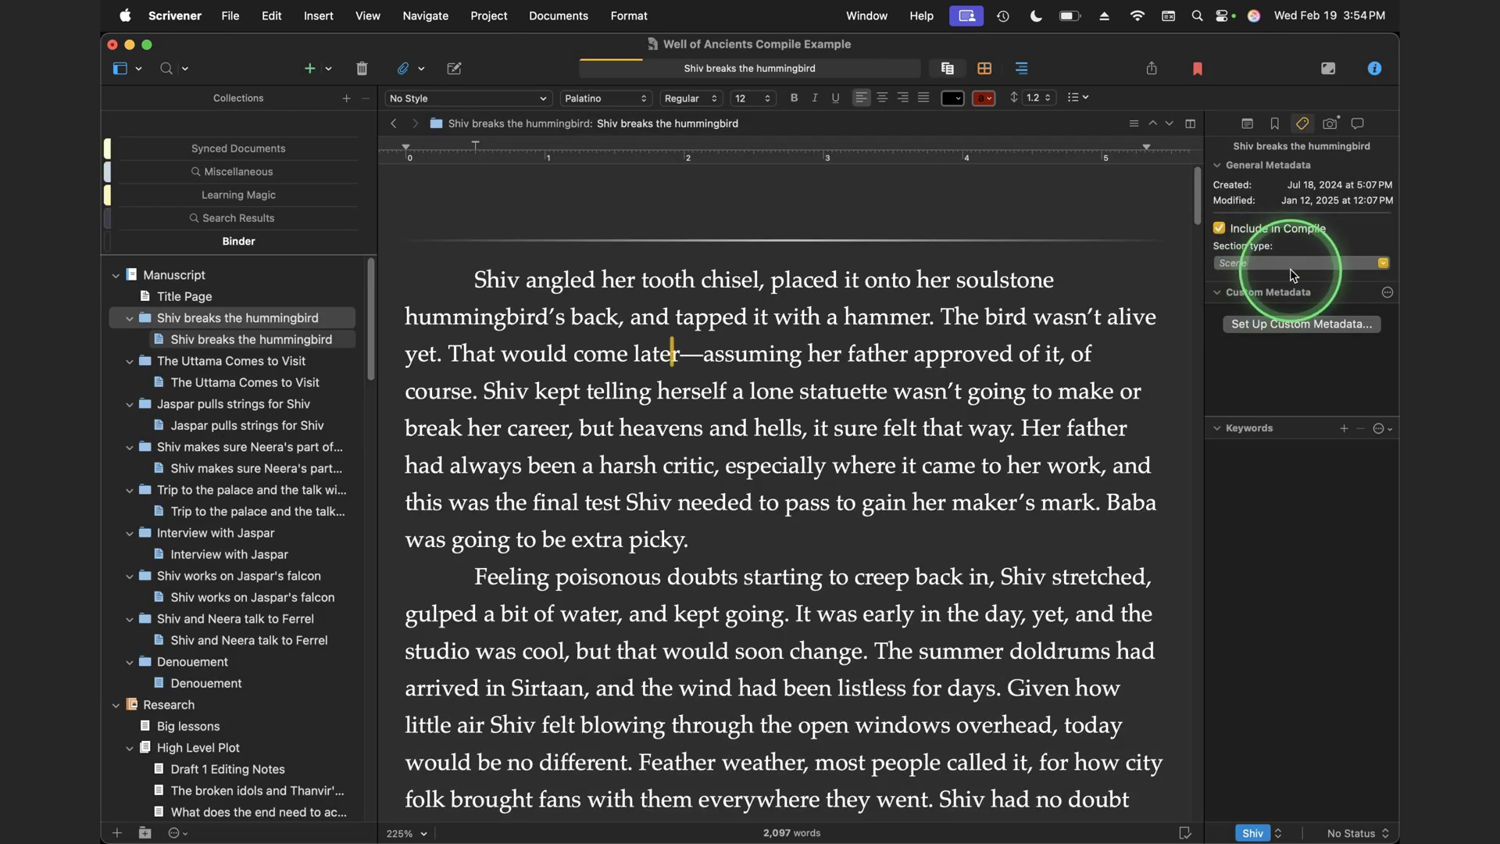
Set the section type of the first scene, Shiv breaks the hummingbird, to Prologue.
{"action": "left_click", "coordinate": [1289, 264]}
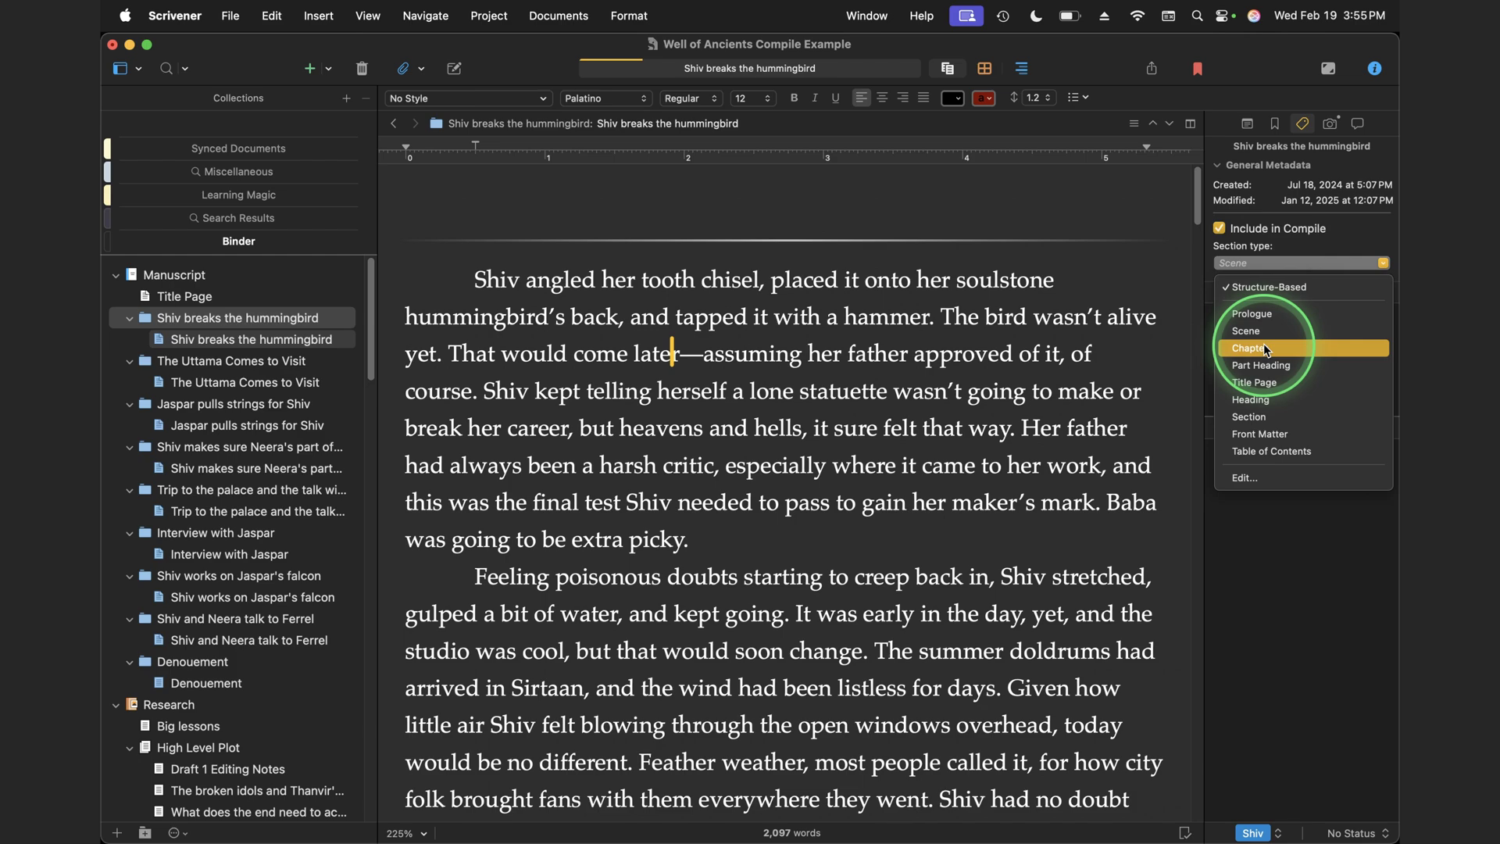
{"action": "left_click", "coordinate": [1282, 316]}
Set the structure-based default for level 1 folders and deeper to Chapter, keep level 1 files as Section, and save the settings.
{"action": "left_click", "coordinate": [1306, 262]}
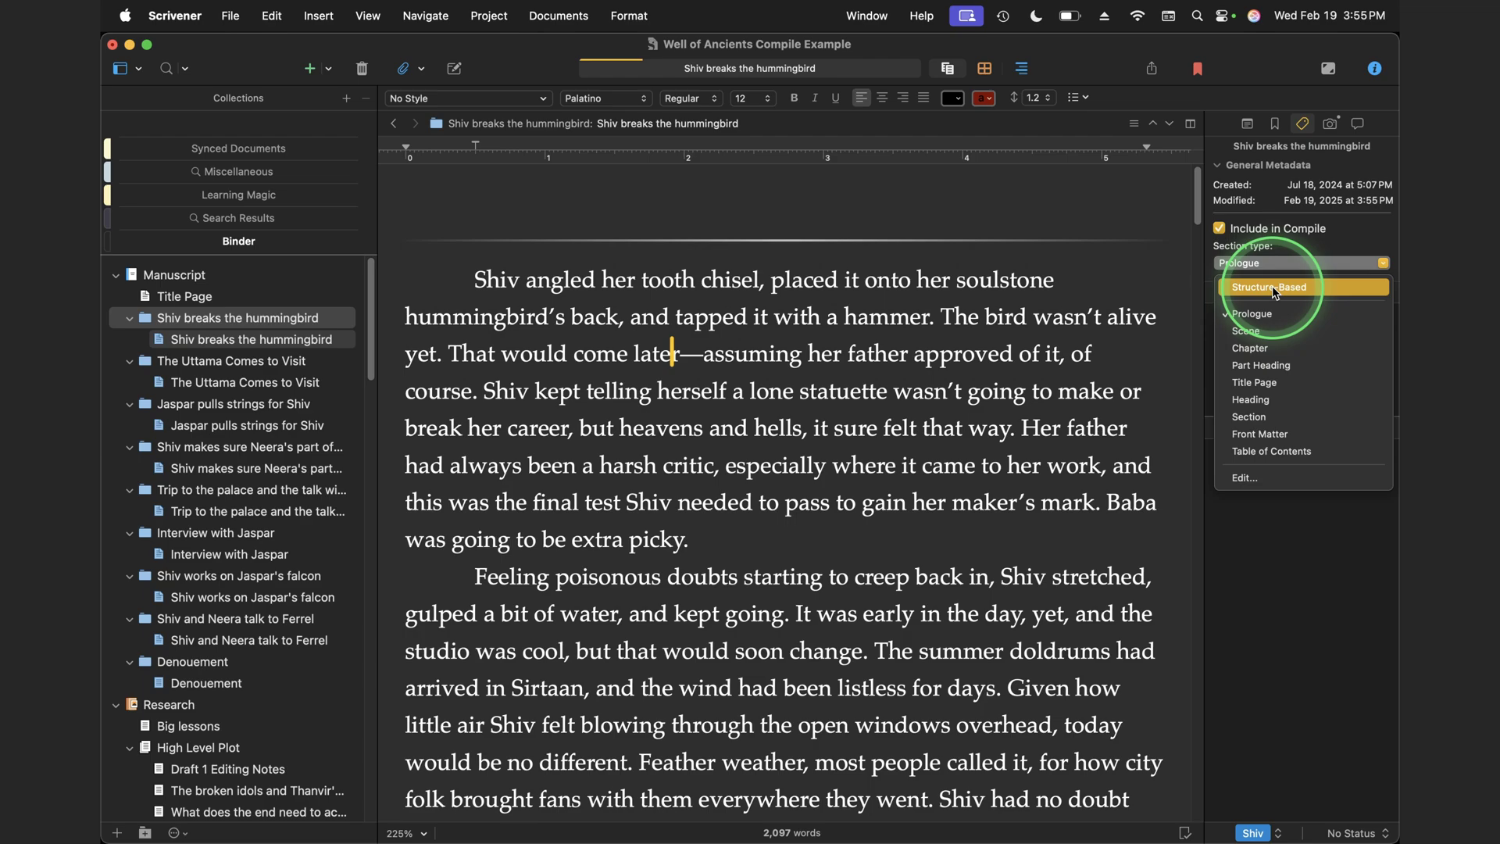
{"action": "left_click", "coordinate": [1245, 477]}
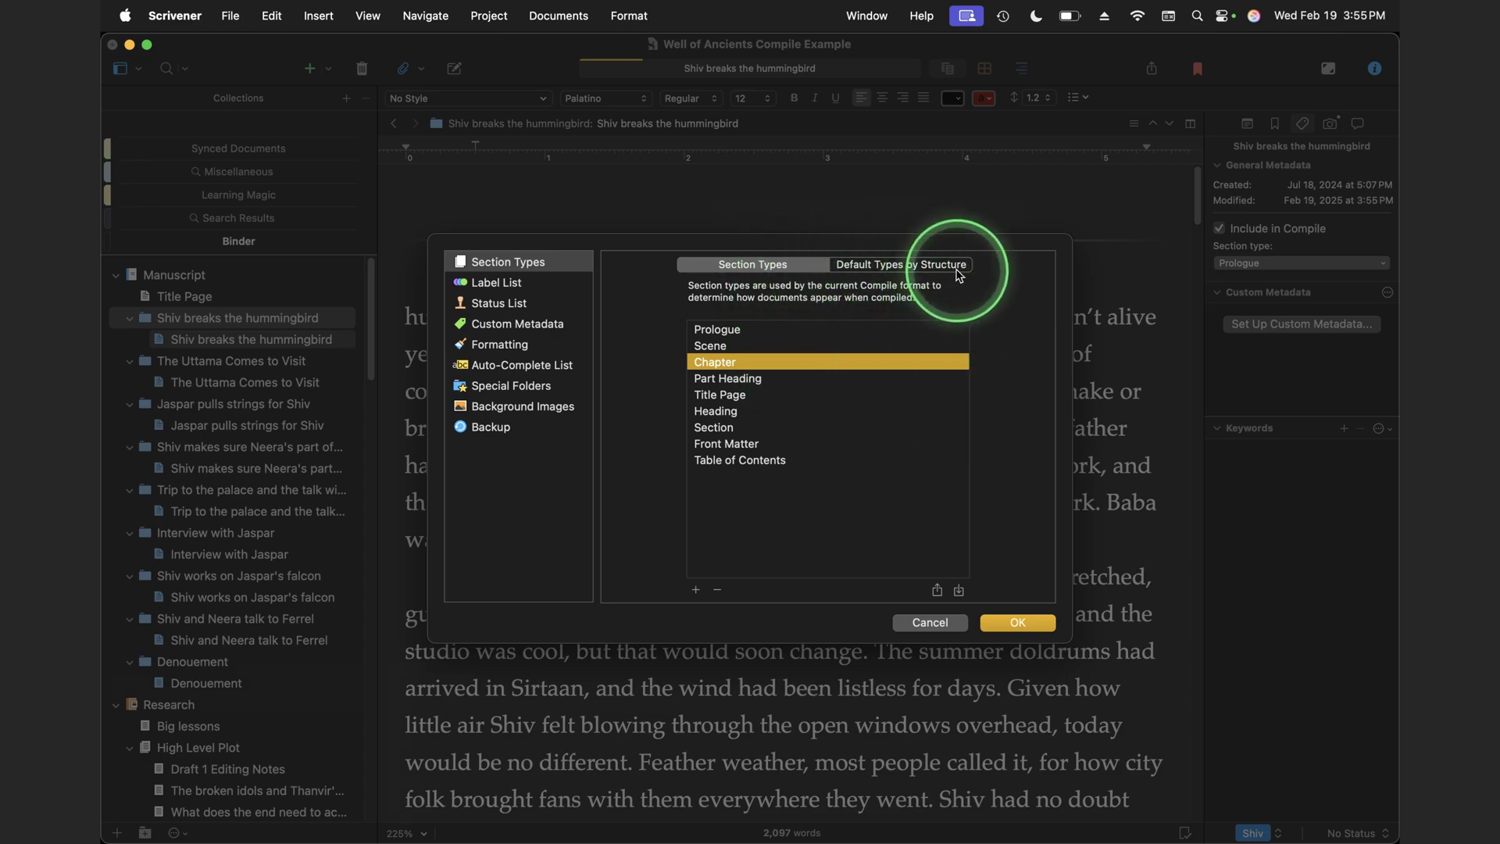
{"action": "left_click", "coordinate": [885, 270]}
{"action": "left_click", "coordinate": [707, 374]}
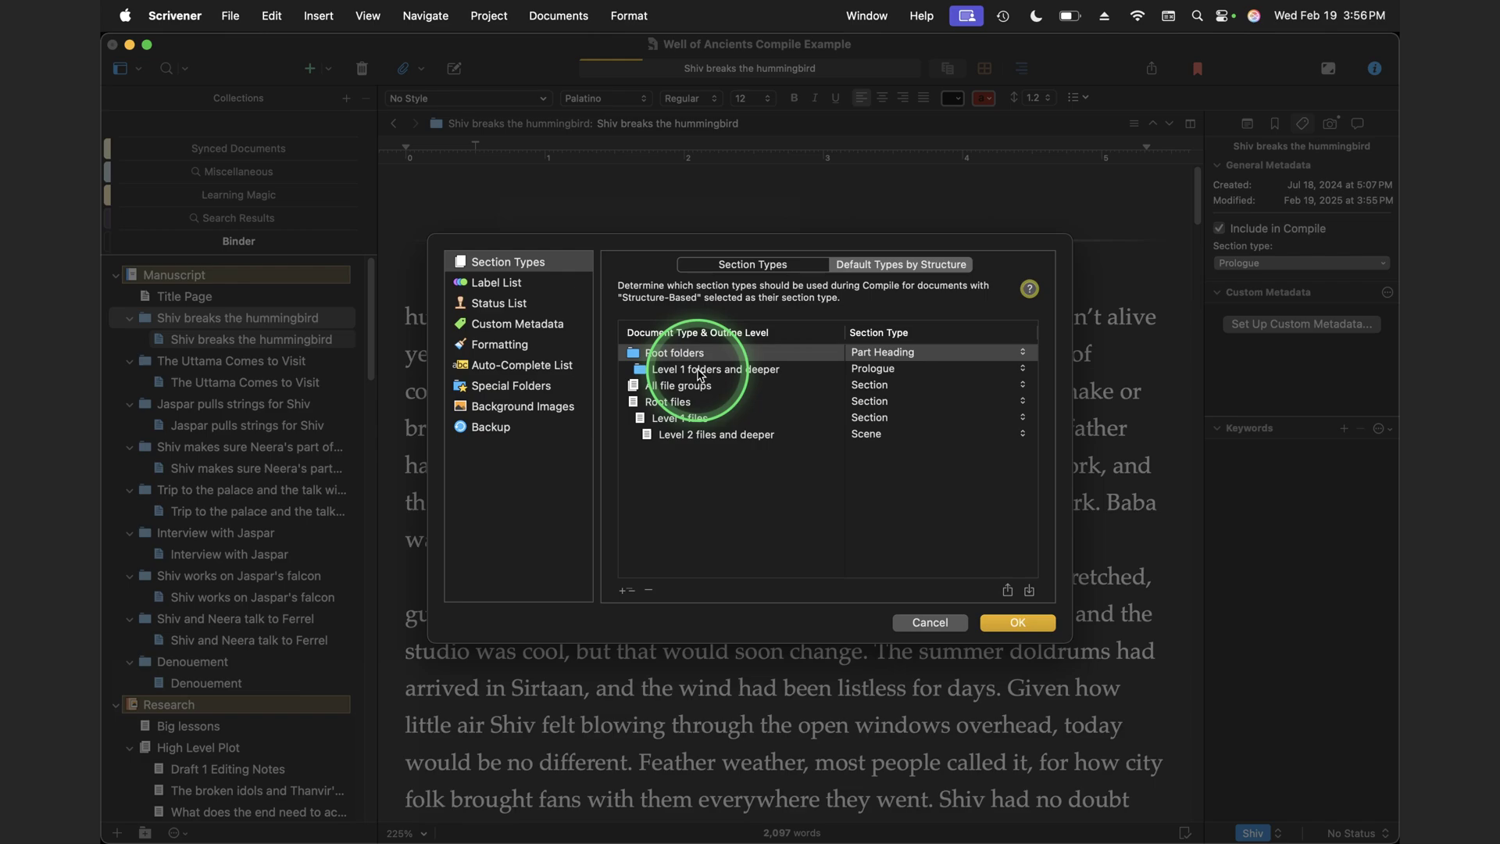
{"action": "left_click", "coordinate": [878, 370]}
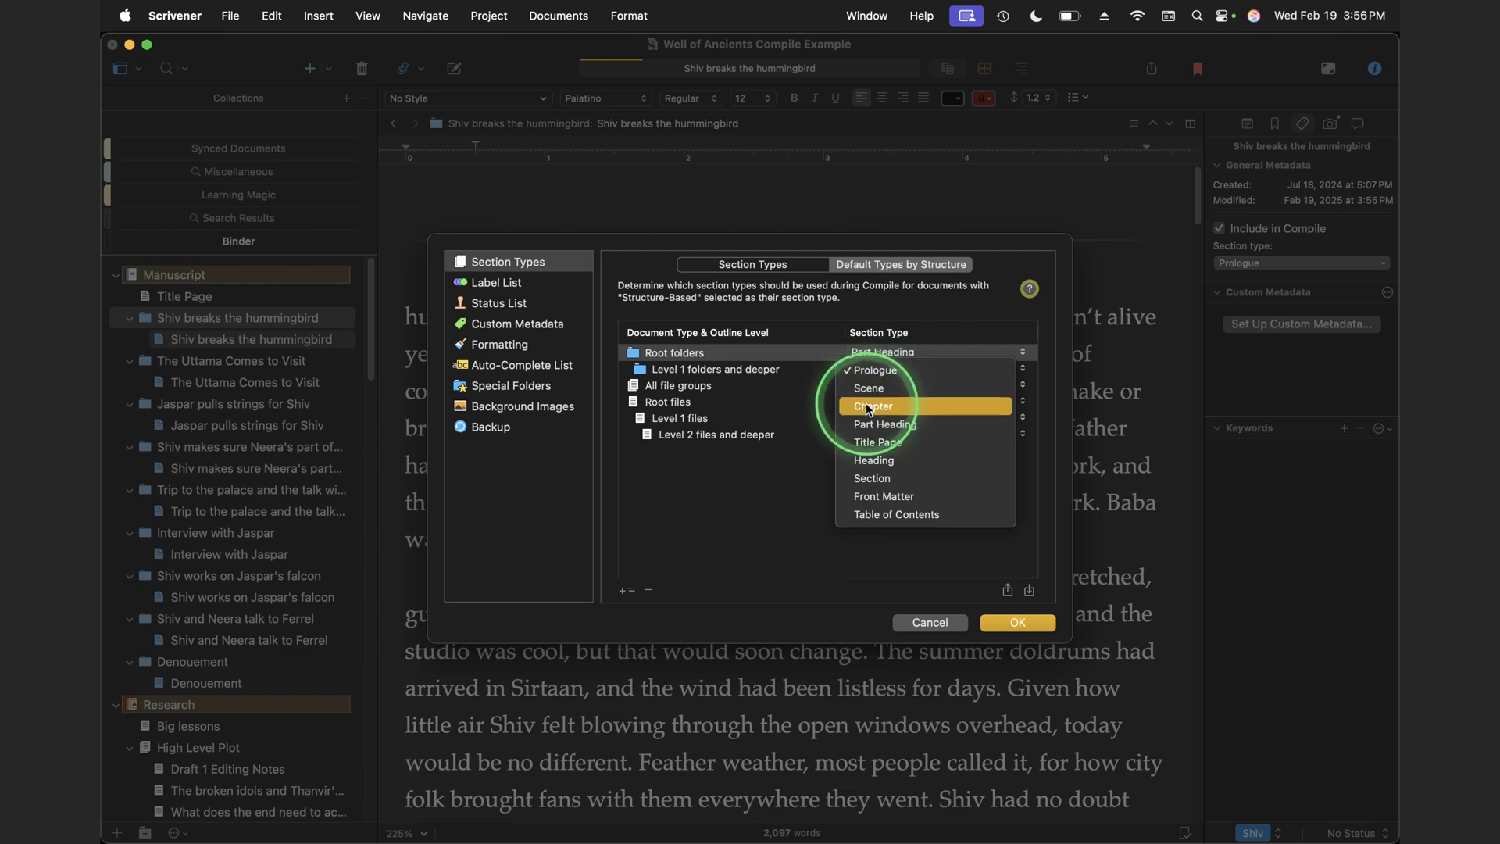
{"action": "left_click", "coordinate": [871, 406]}
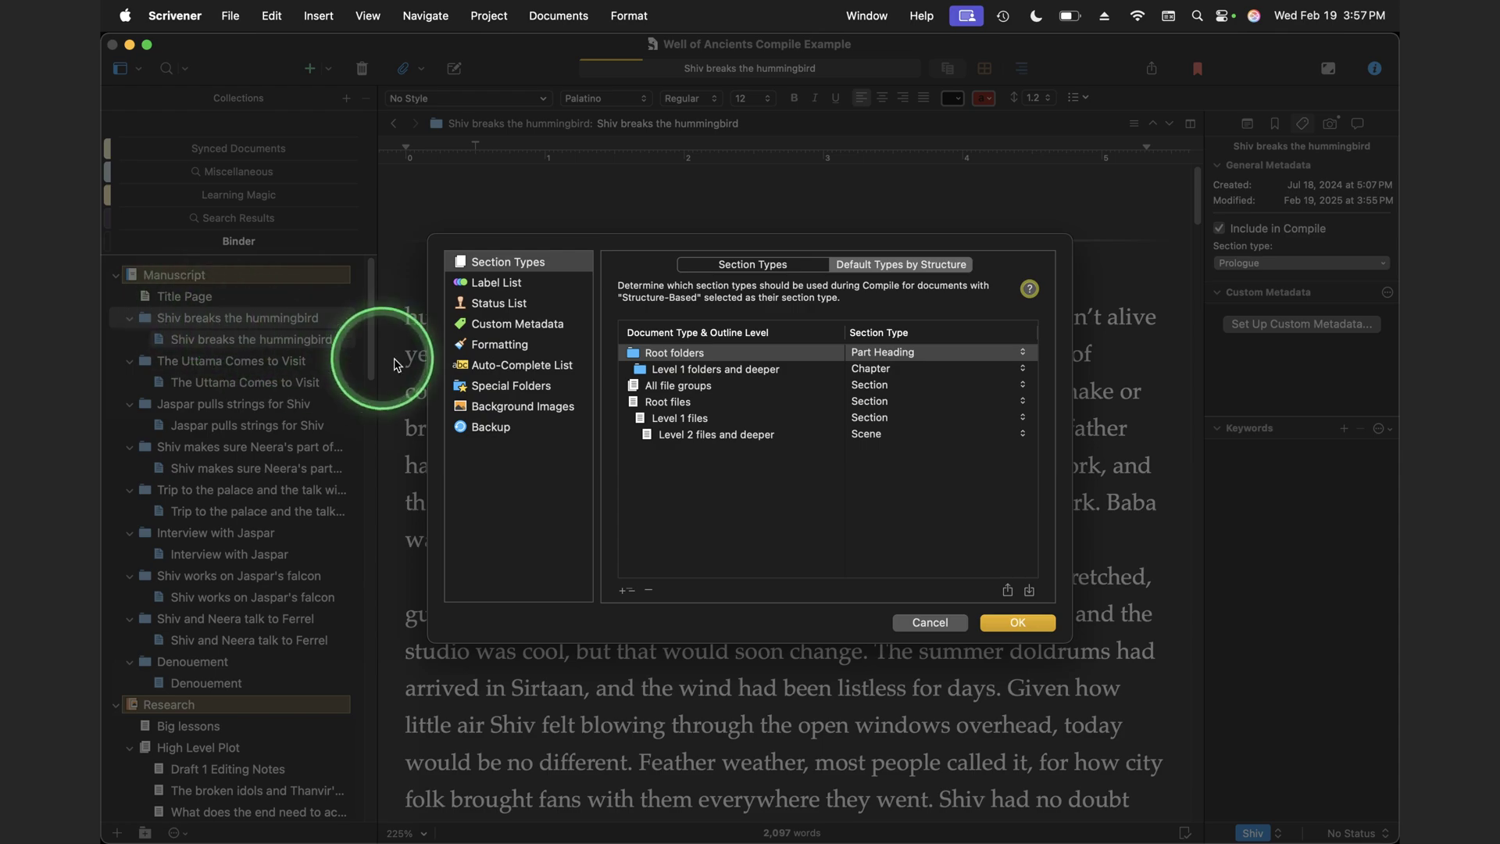
{"action": "left_click", "coordinate": [668, 425]}
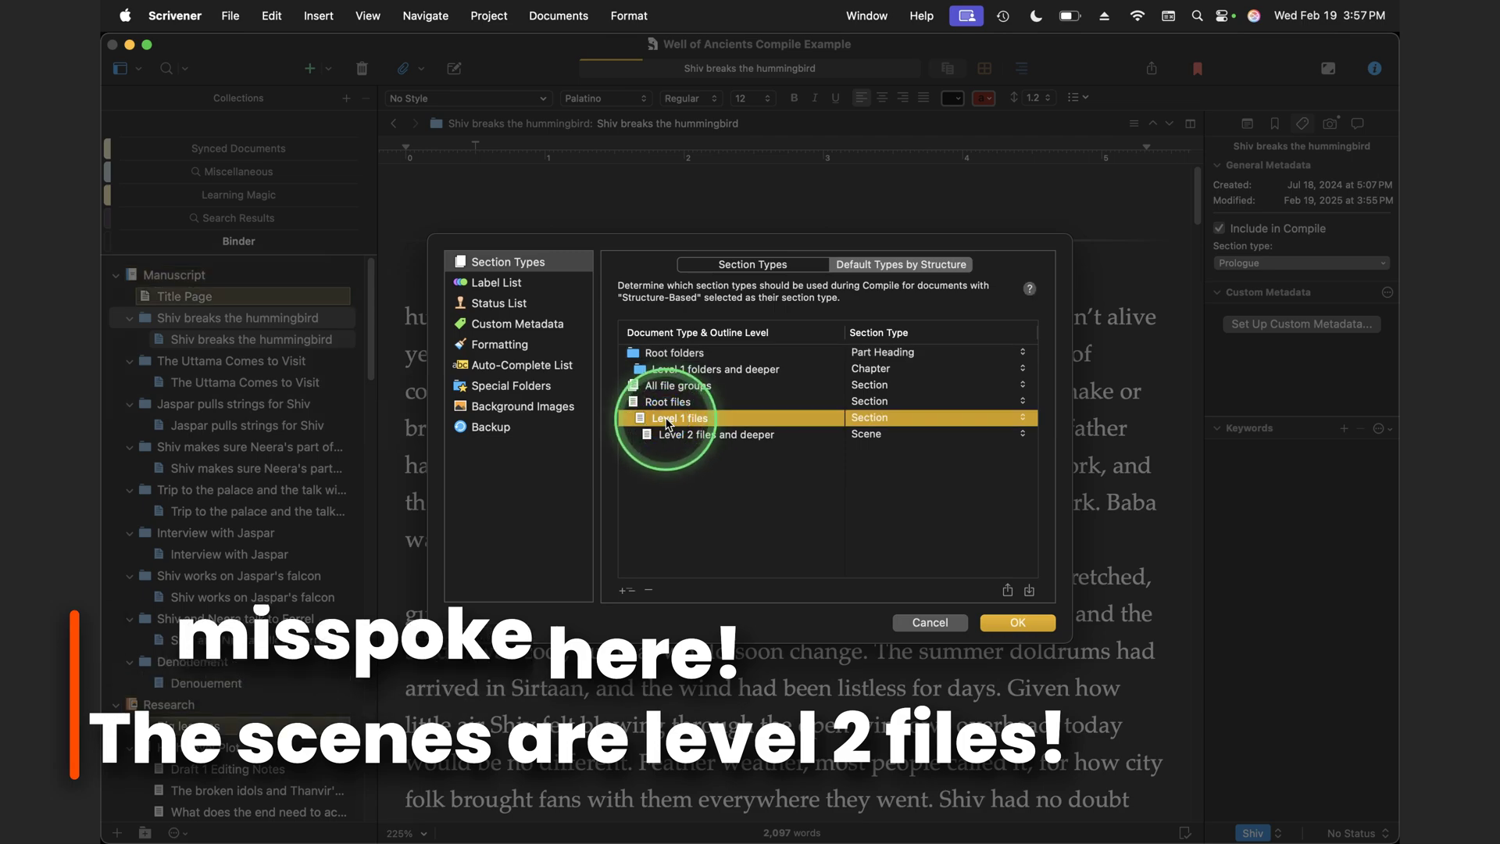
{"action": "left_click", "coordinate": [922, 419]}
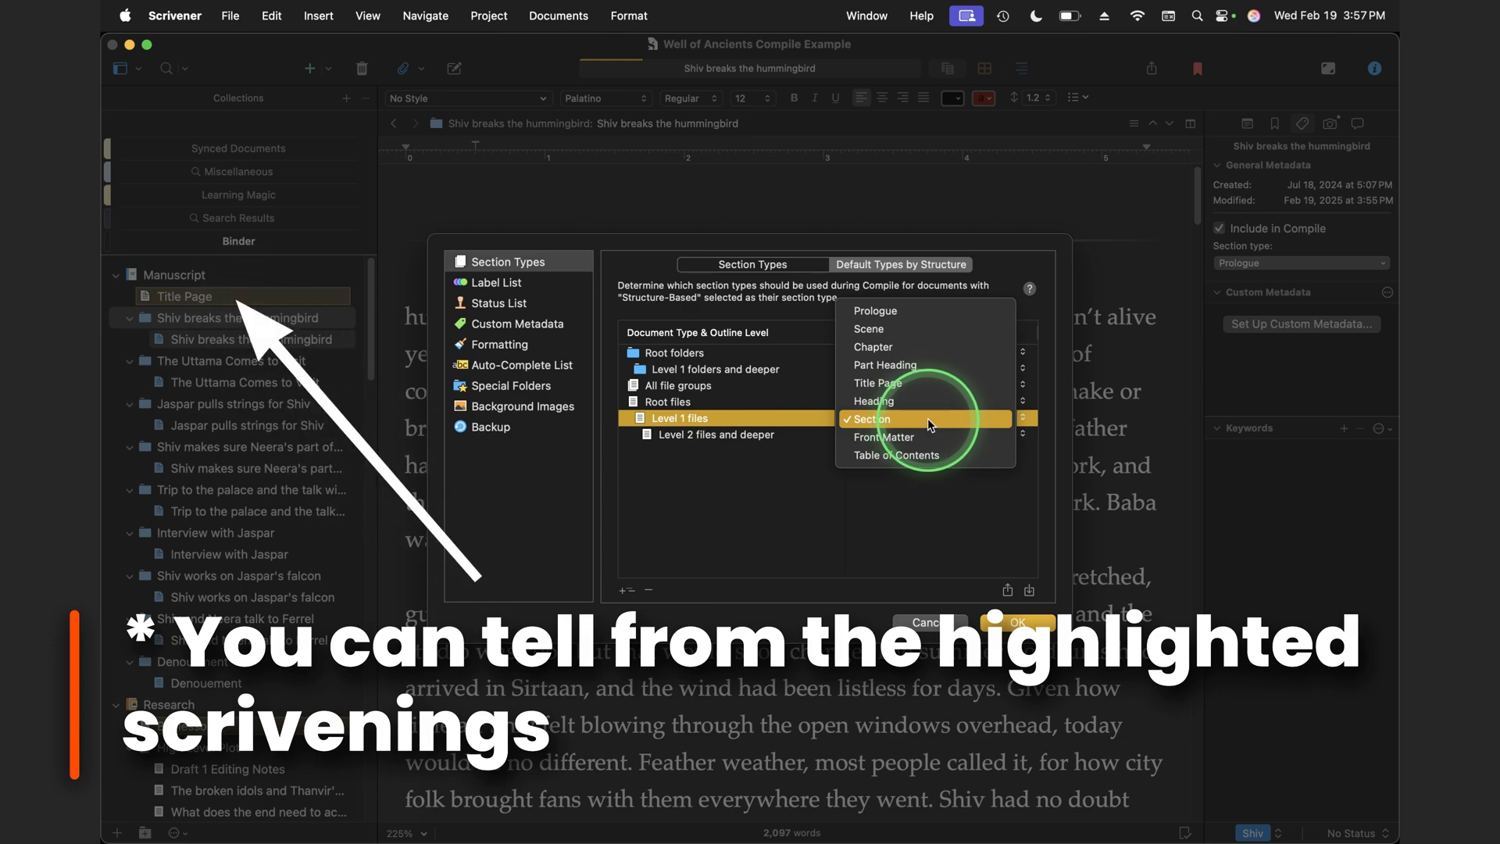
{"action": "left_click", "coordinate": [927, 418]}
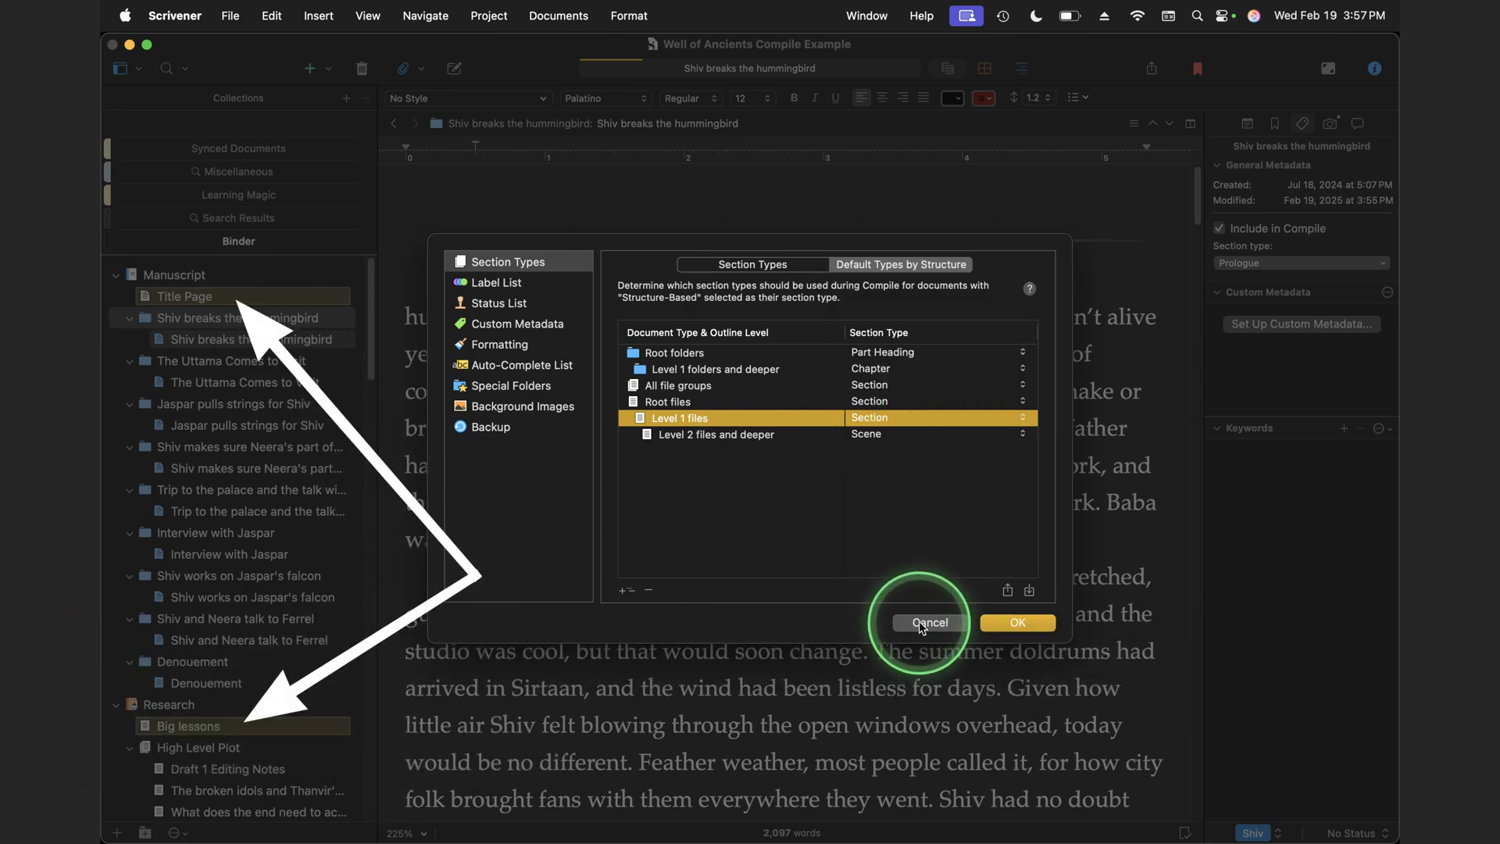
{"action": "left_click", "coordinate": [1017, 622]}
{"action": "left_click", "coordinate": [1317, 265]}
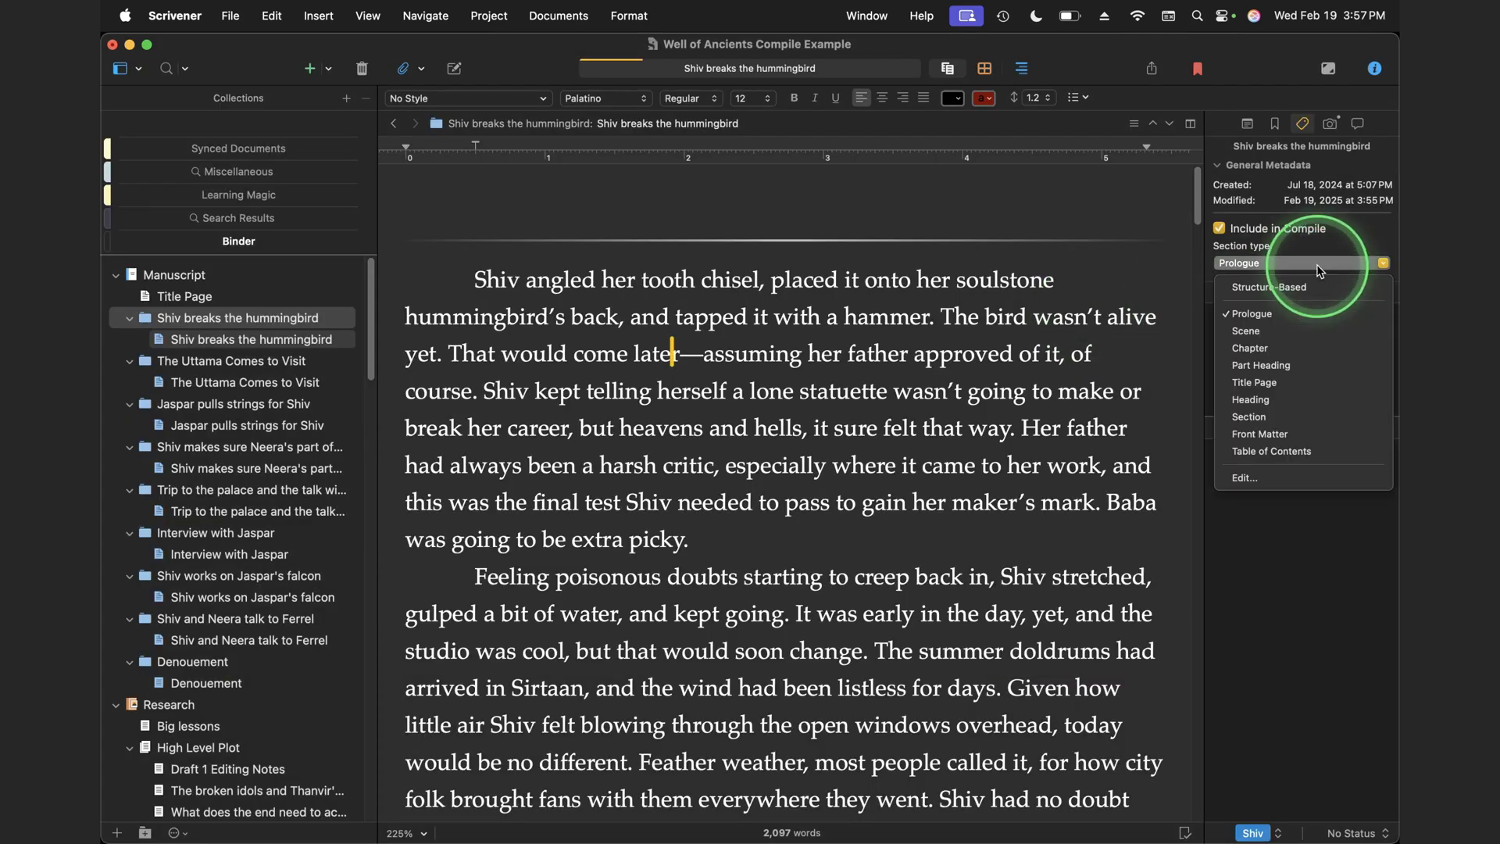
{"action": "left_click", "coordinate": [848, 352]}
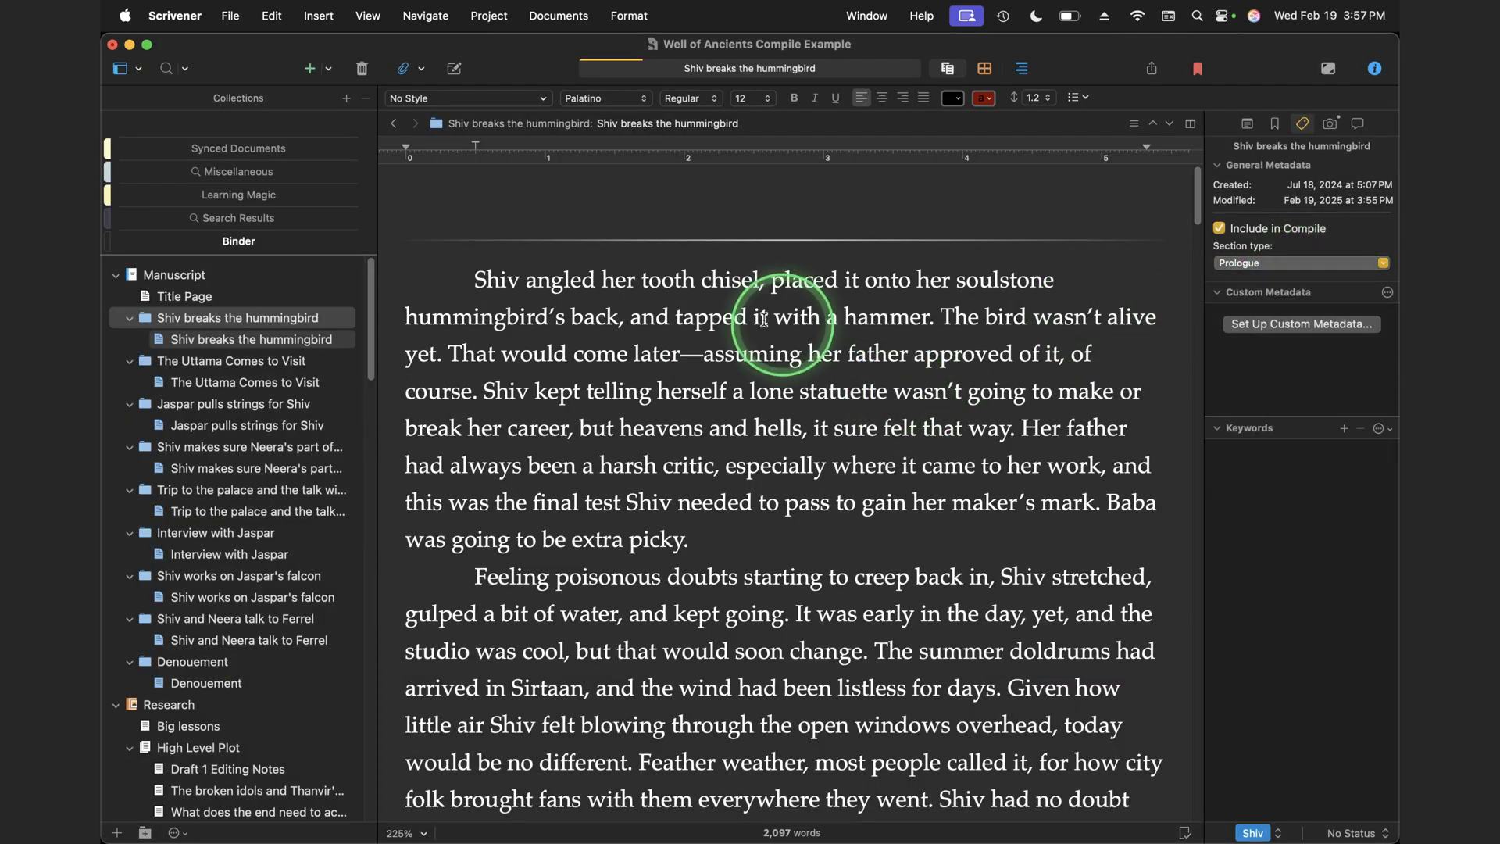
{"action": "left_click", "coordinate": [671, 351]}
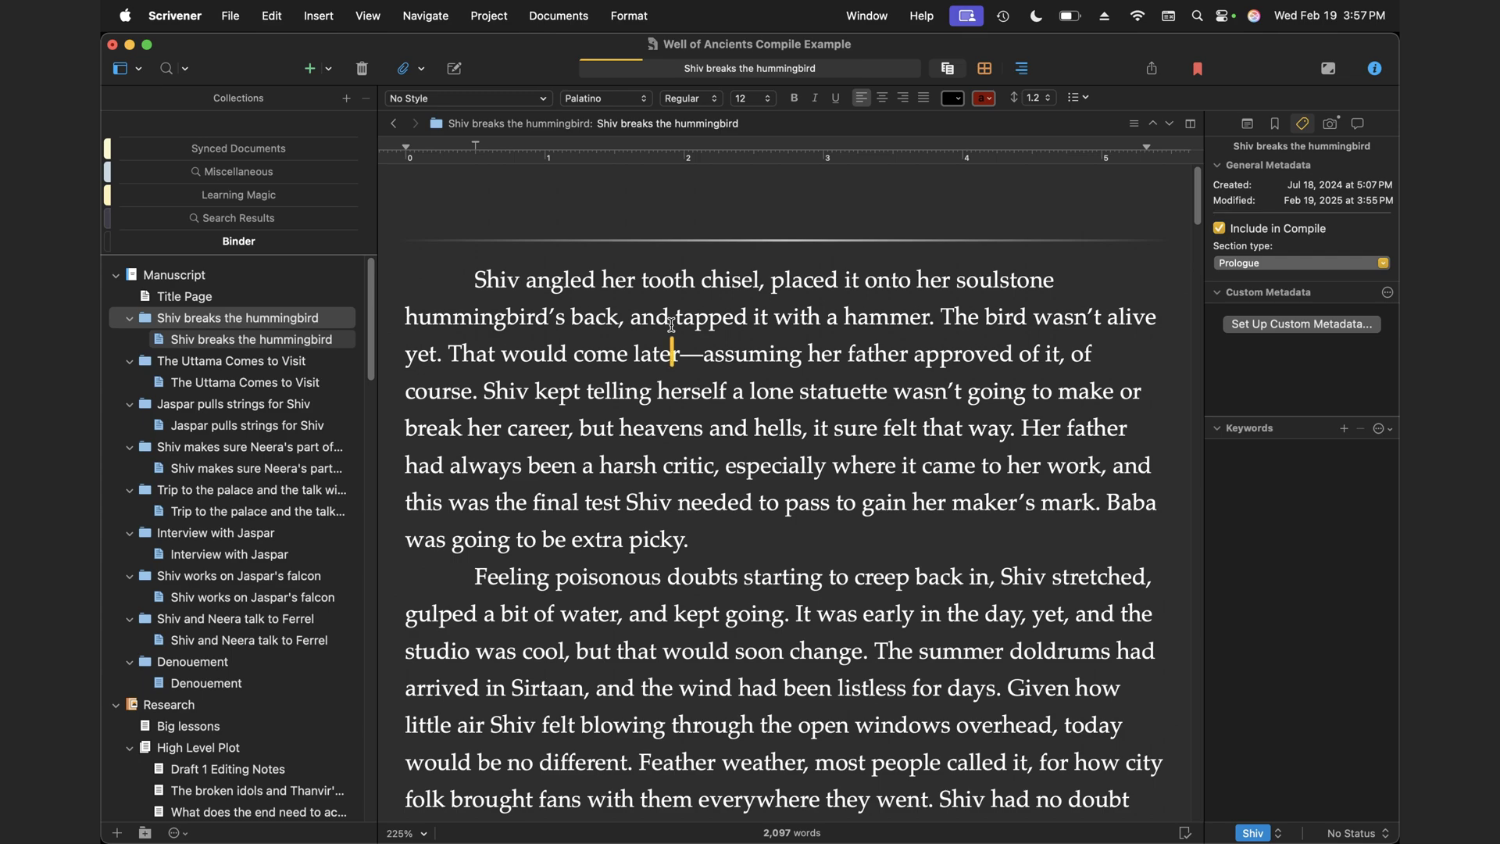
Open the Manuscript (Palatino) compile format for editing and add a section layout named Prologue based on the Chapter layout.
{"action": "left_click", "coordinate": [1152, 69]}
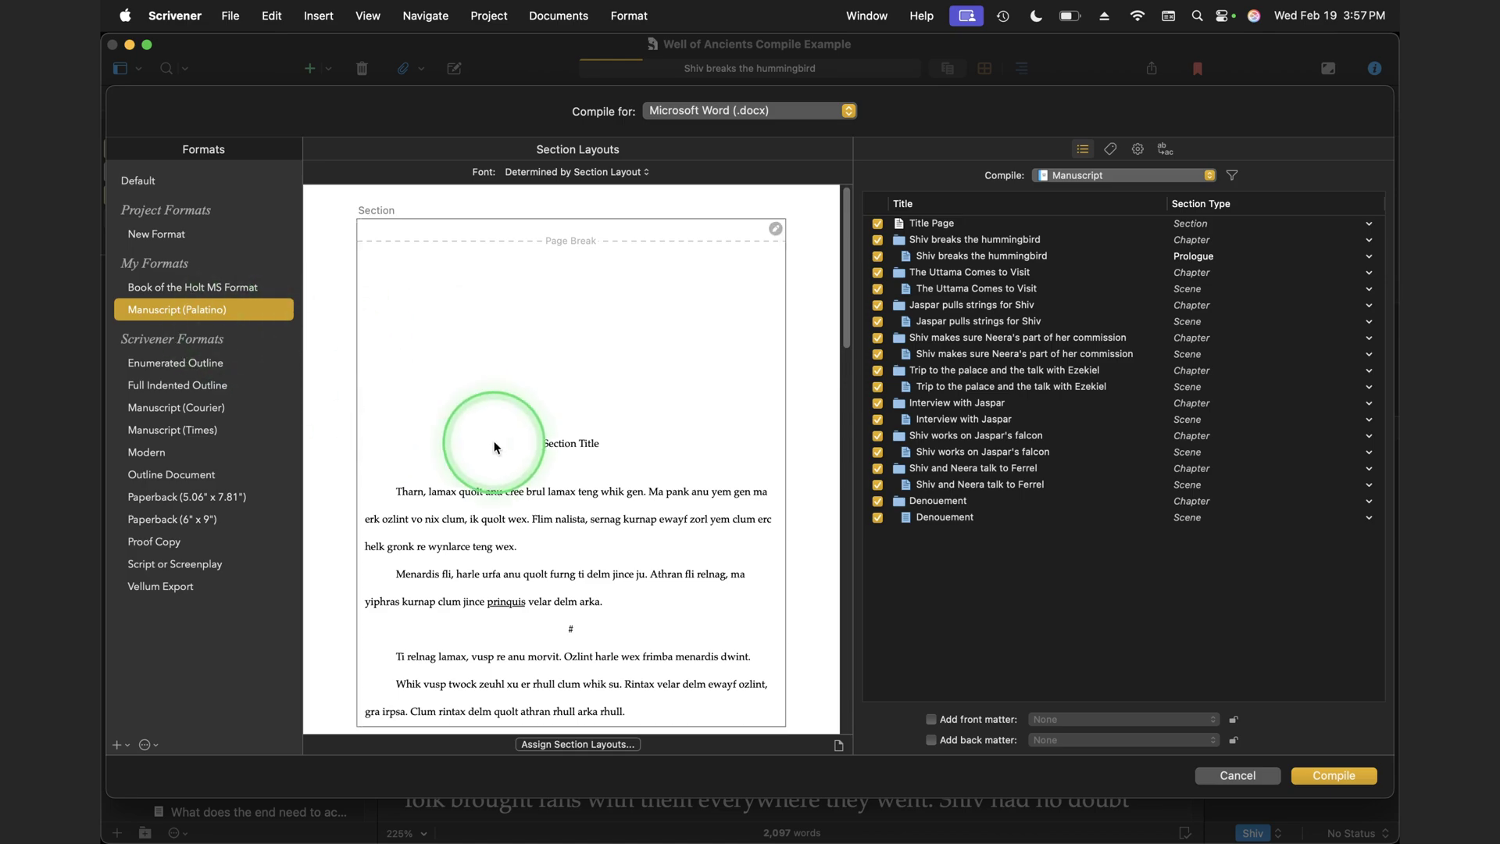
{"action": "double_click", "coordinate": [209, 325]}
{"action": "left_click", "coordinate": [279, 238]}
{"action": "left_click", "coordinate": [418, 263]}
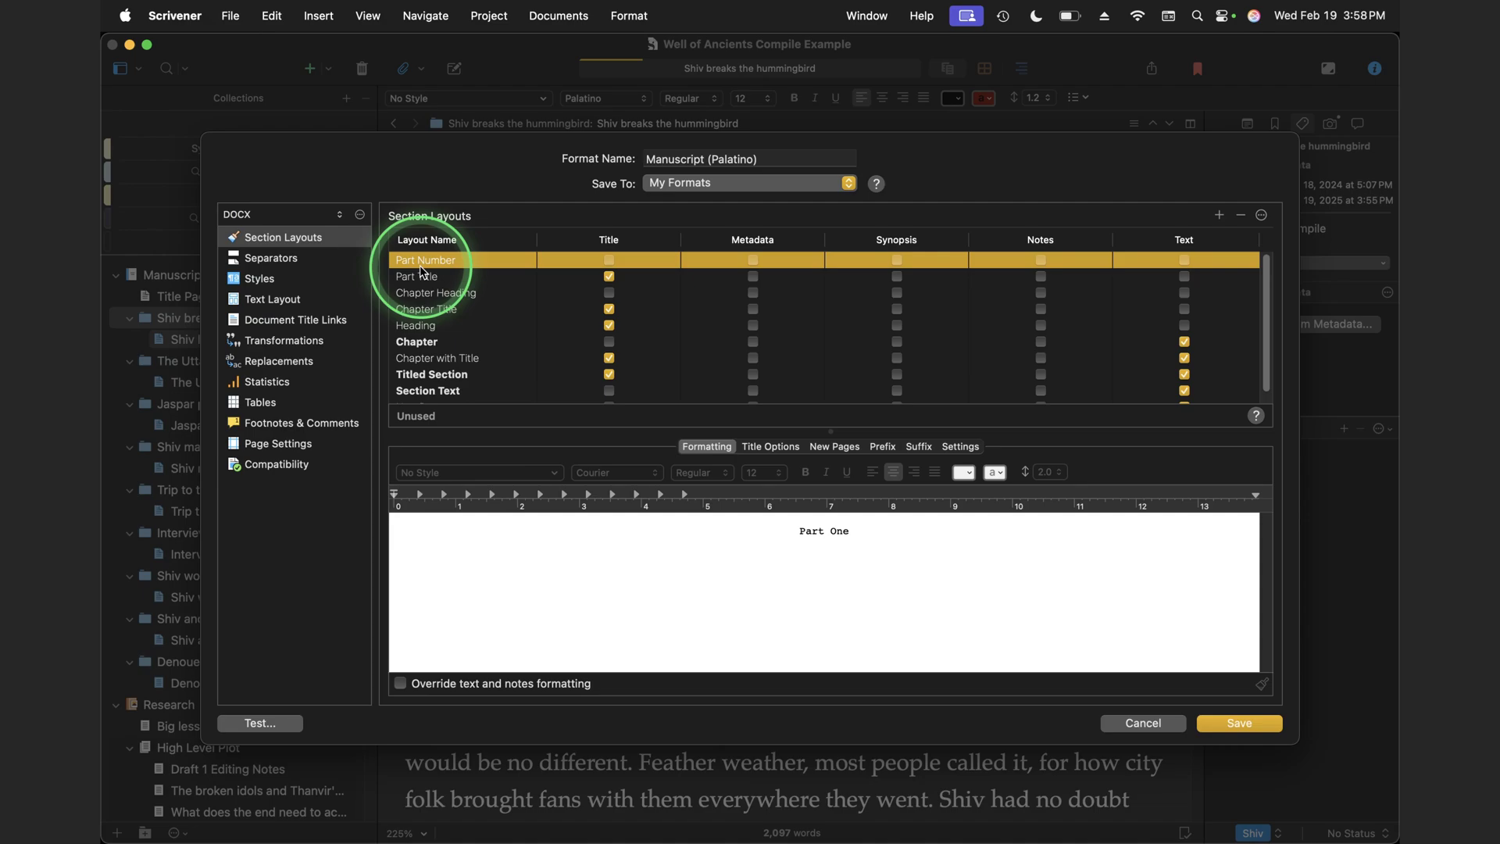
{"action": "scroll", "coordinate": [426, 322], "scroll_direction": "down", "scroll_amount": 1}
{"action": "left_click", "coordinate": [419, 330]}
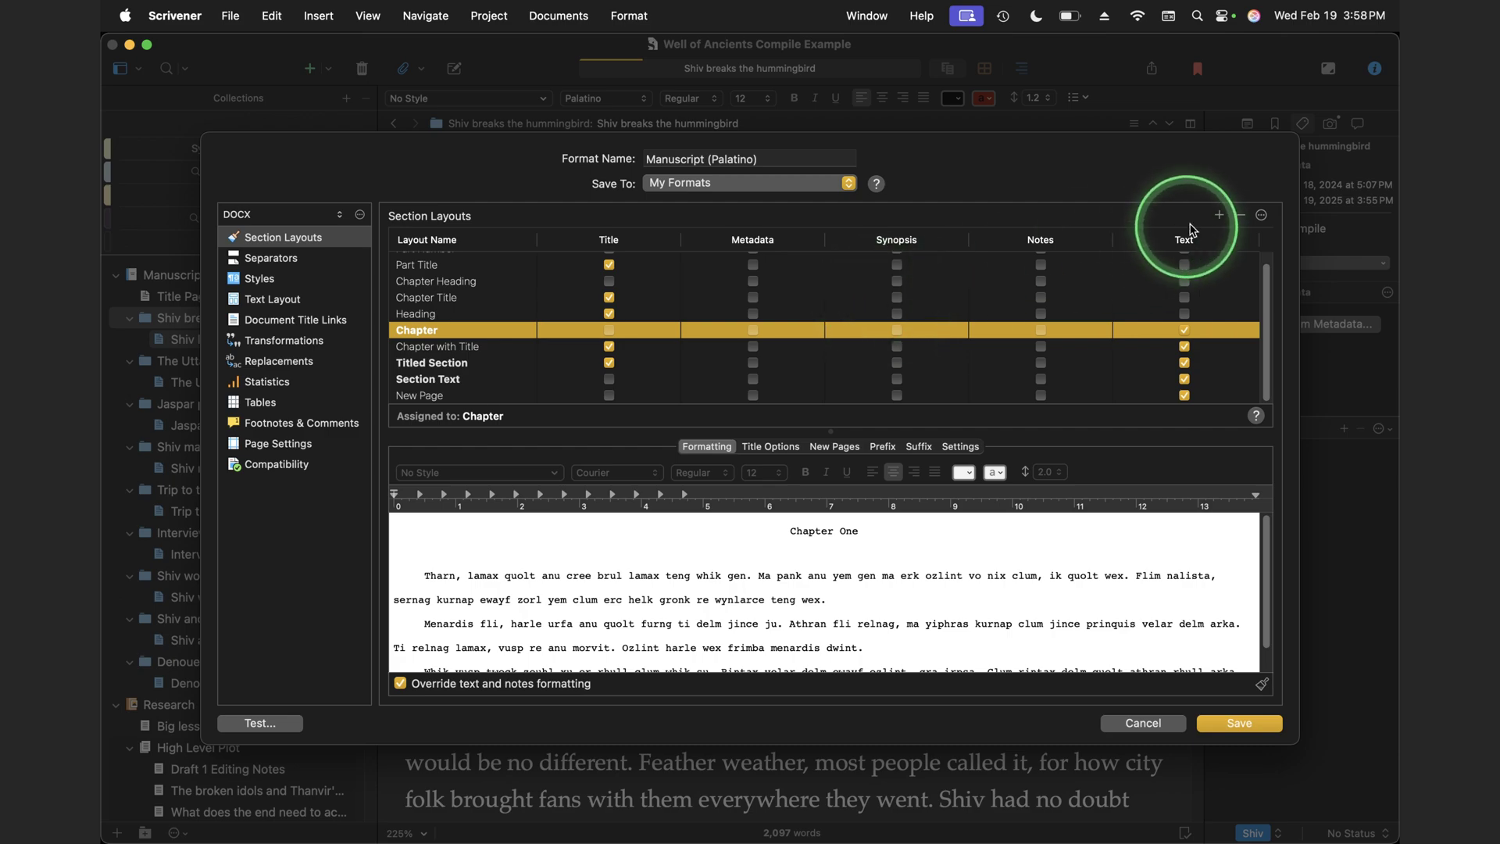
{"action": "left_click", "coordinate": [1219, 214]}
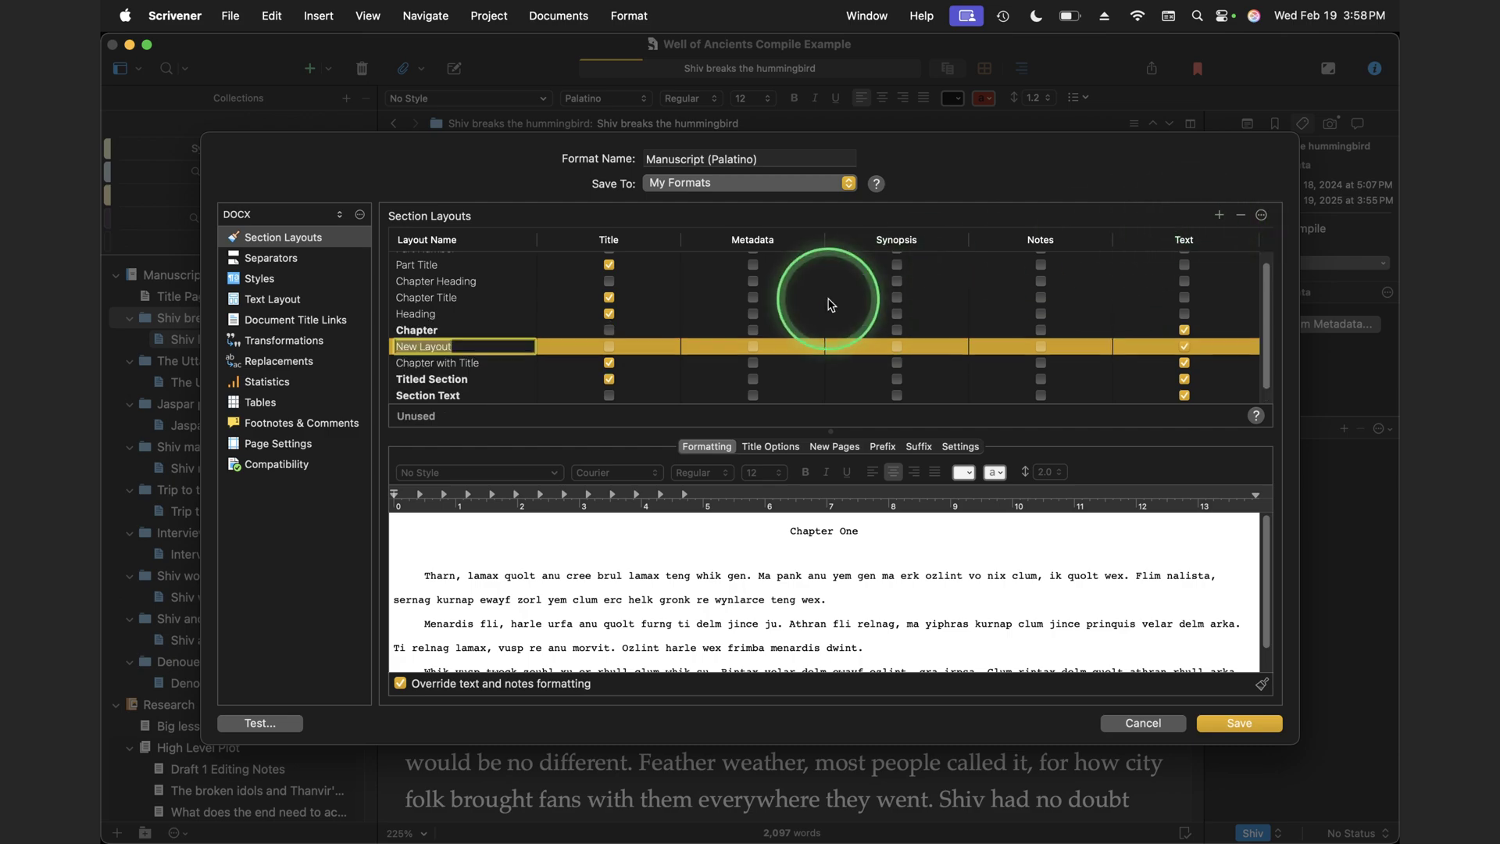
{"action": "type", "text": "logue"}
{"action": "key", "text": "Return"}
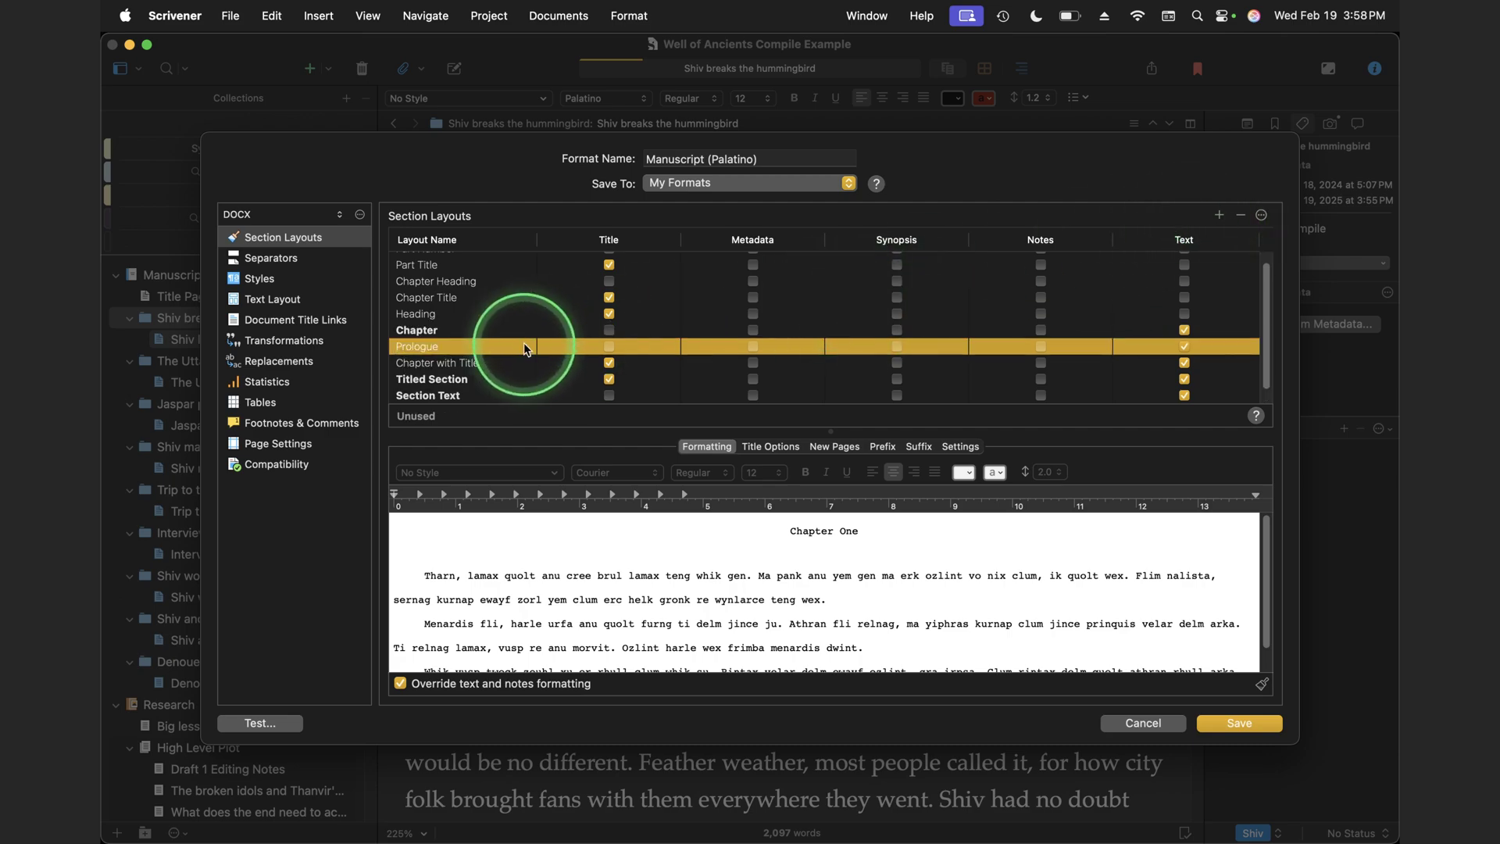
Replace the Prologue layout's title prefix with the text Prologue and save the compile format.
{"action": "left_click", "coordinate": [414, 363]}
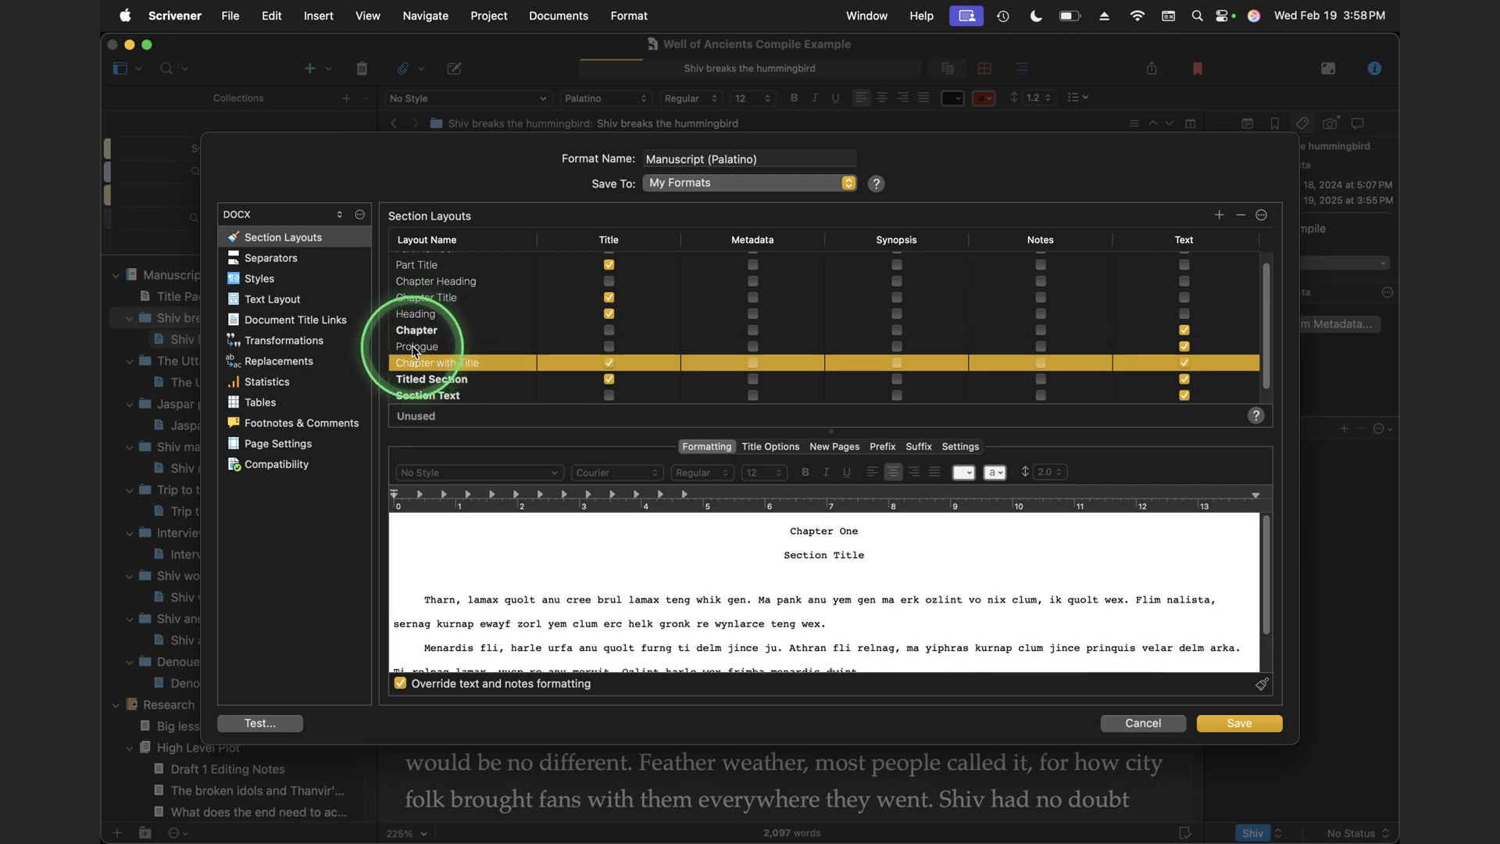
{"action": "left_click", "coordinate": [416, 347]}
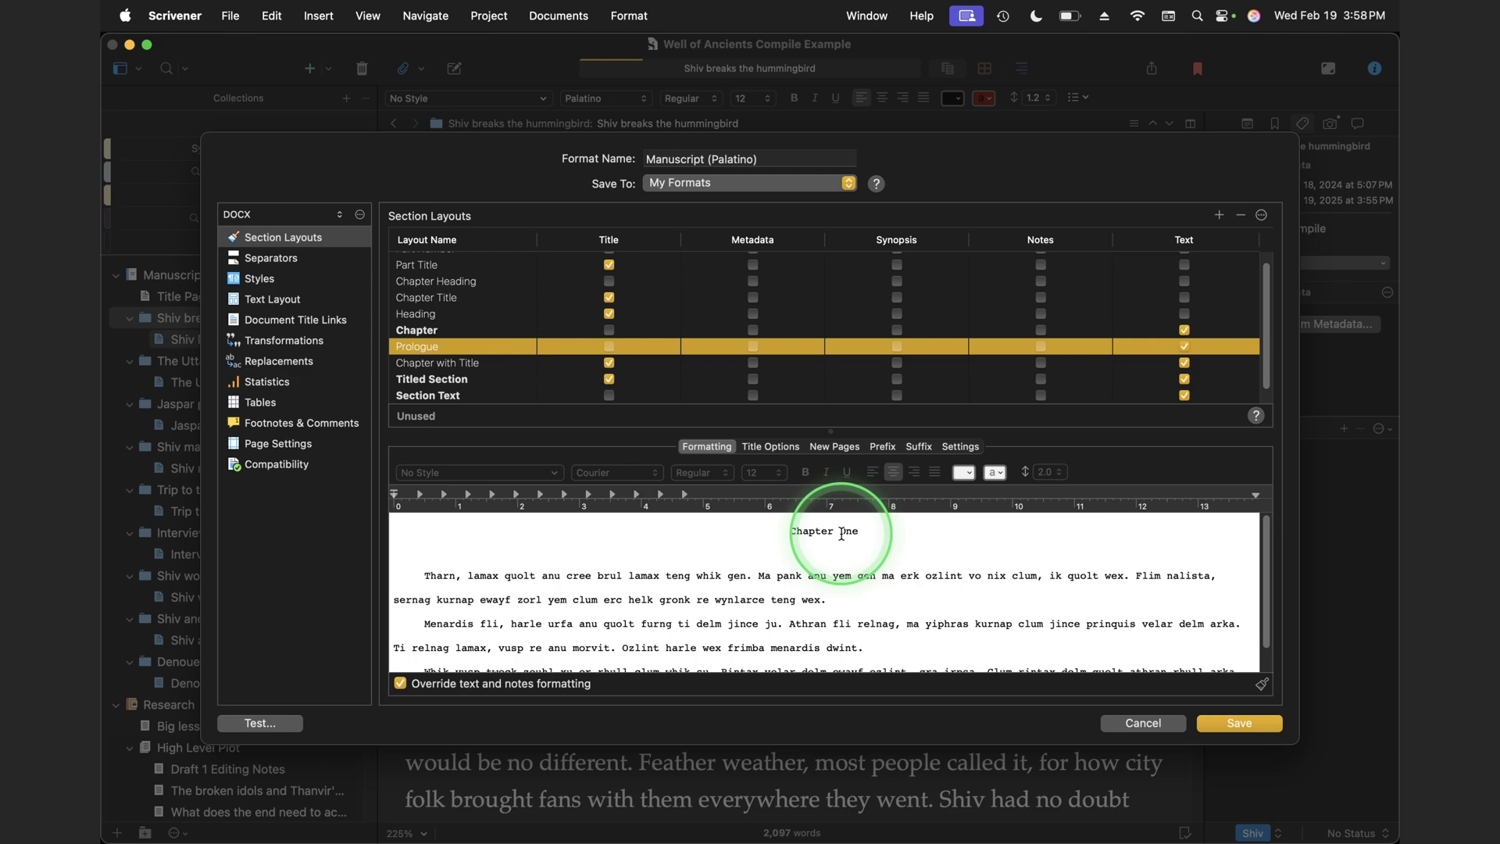
{"action": "left_click", "coordinate": [726, 582]}
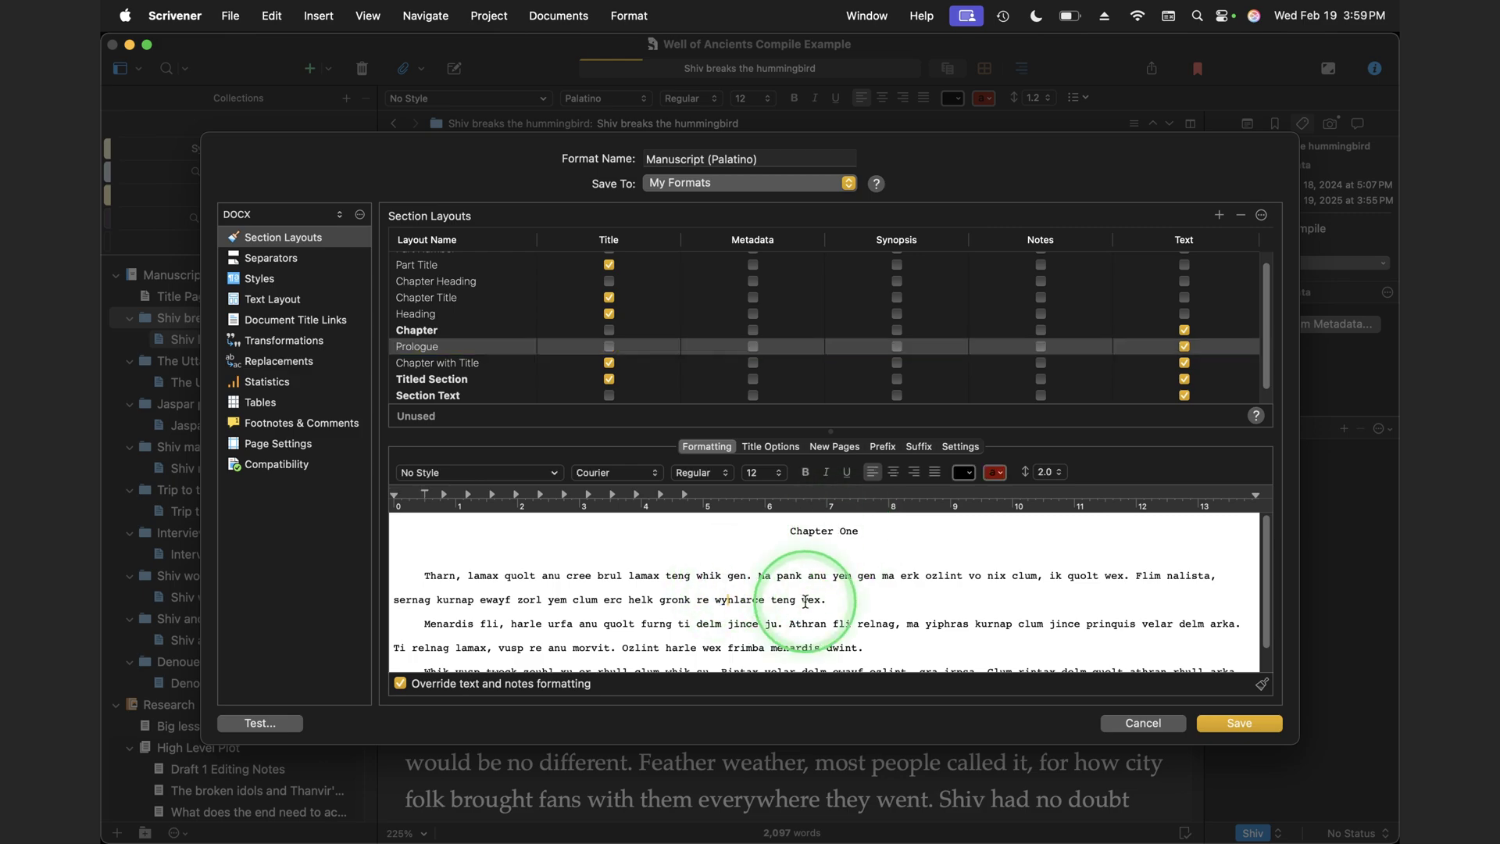
{"action": "left_click", "coordinate": [766, 451]}
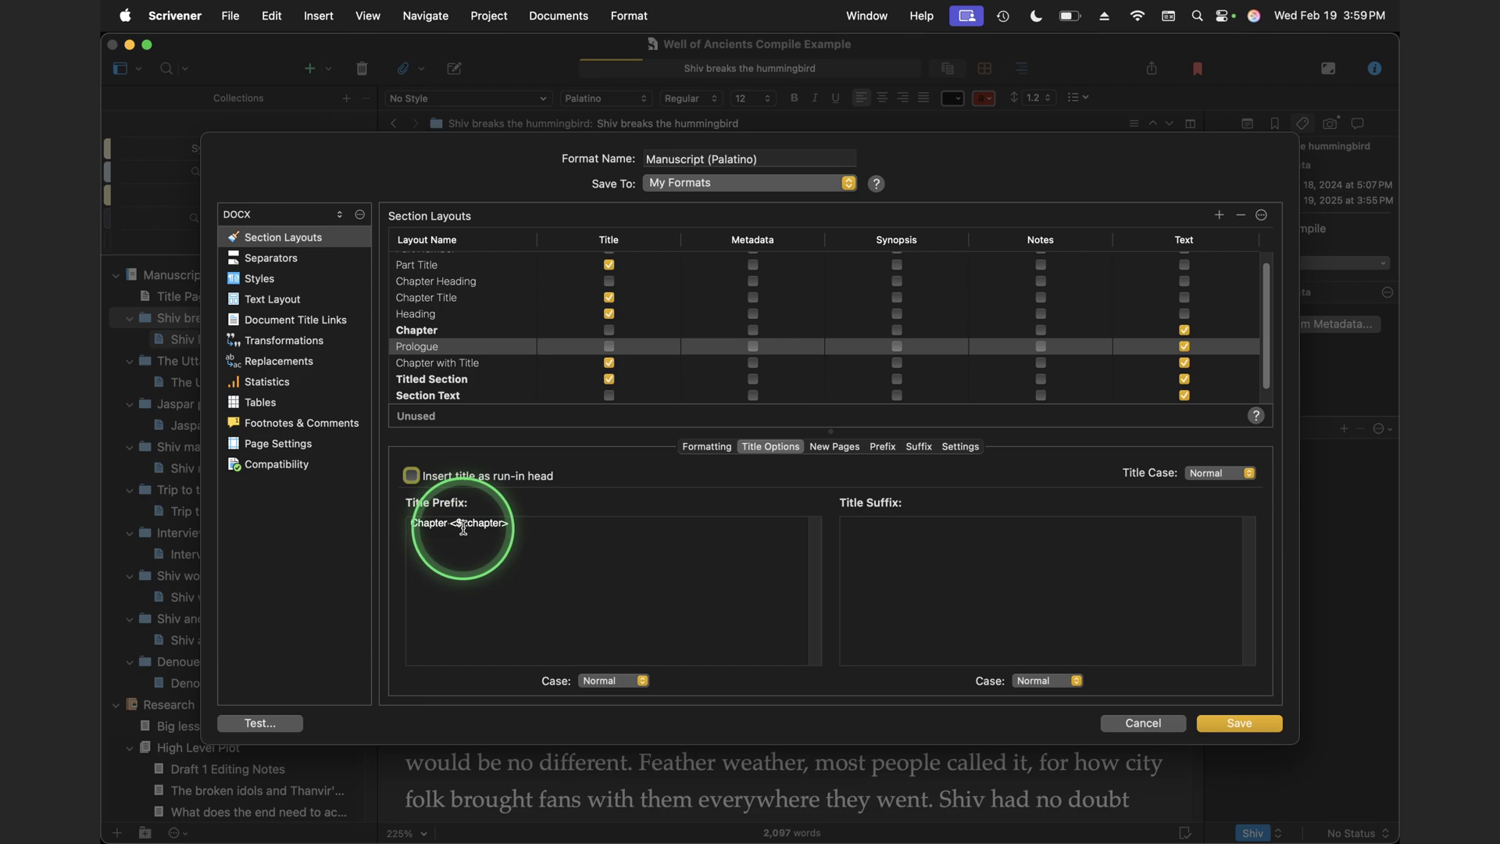
{"action": "left_click_drag", "start_coordinate": [519, 522], "coordinate": [395, 529]}
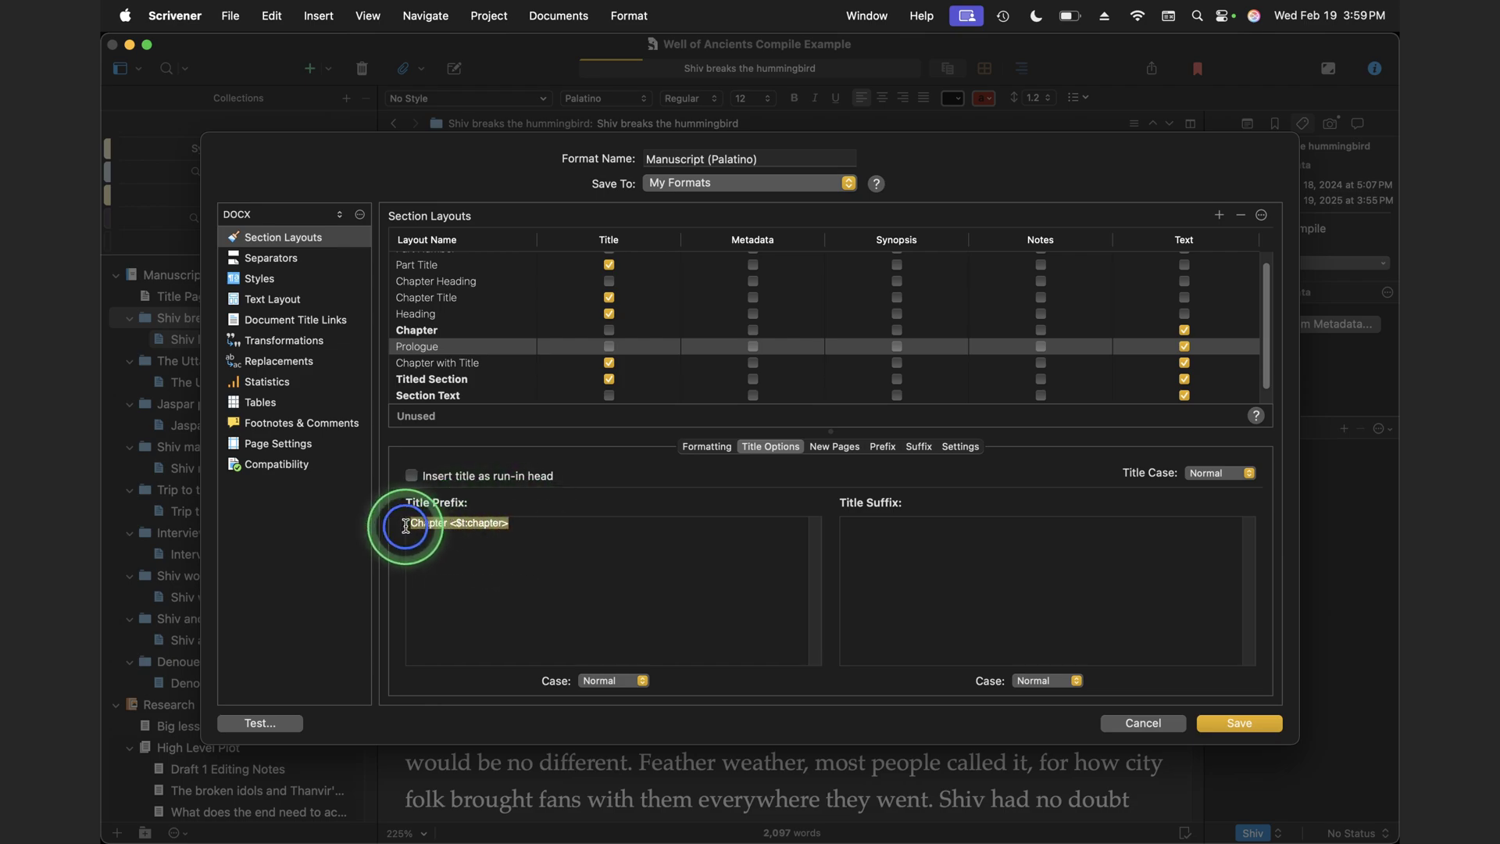
{"action": "type", "text": "Prologue"}
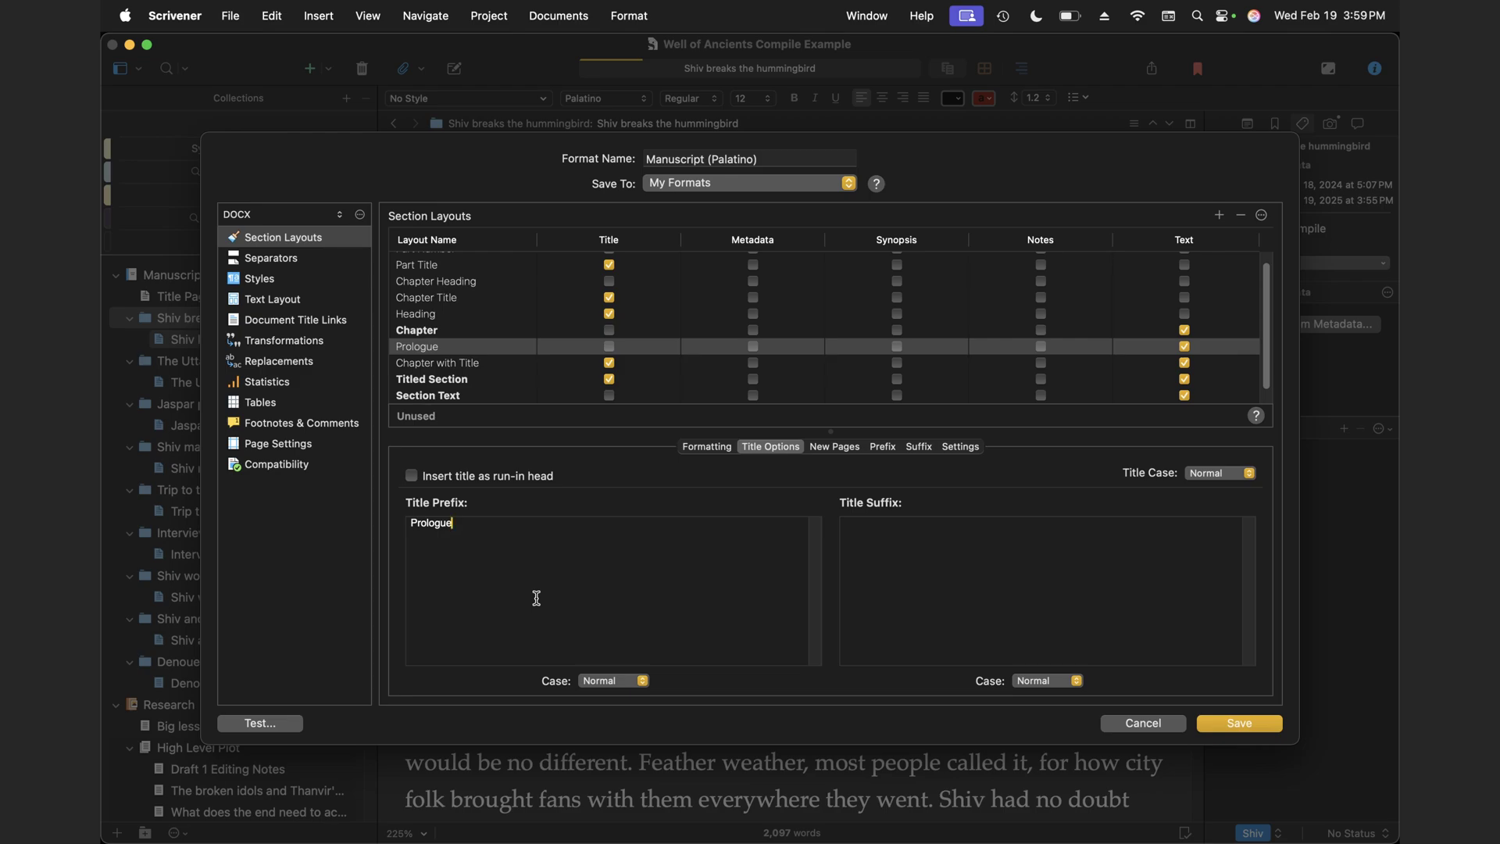
{"action": "left_click", "coordinate": [1245, 722]}
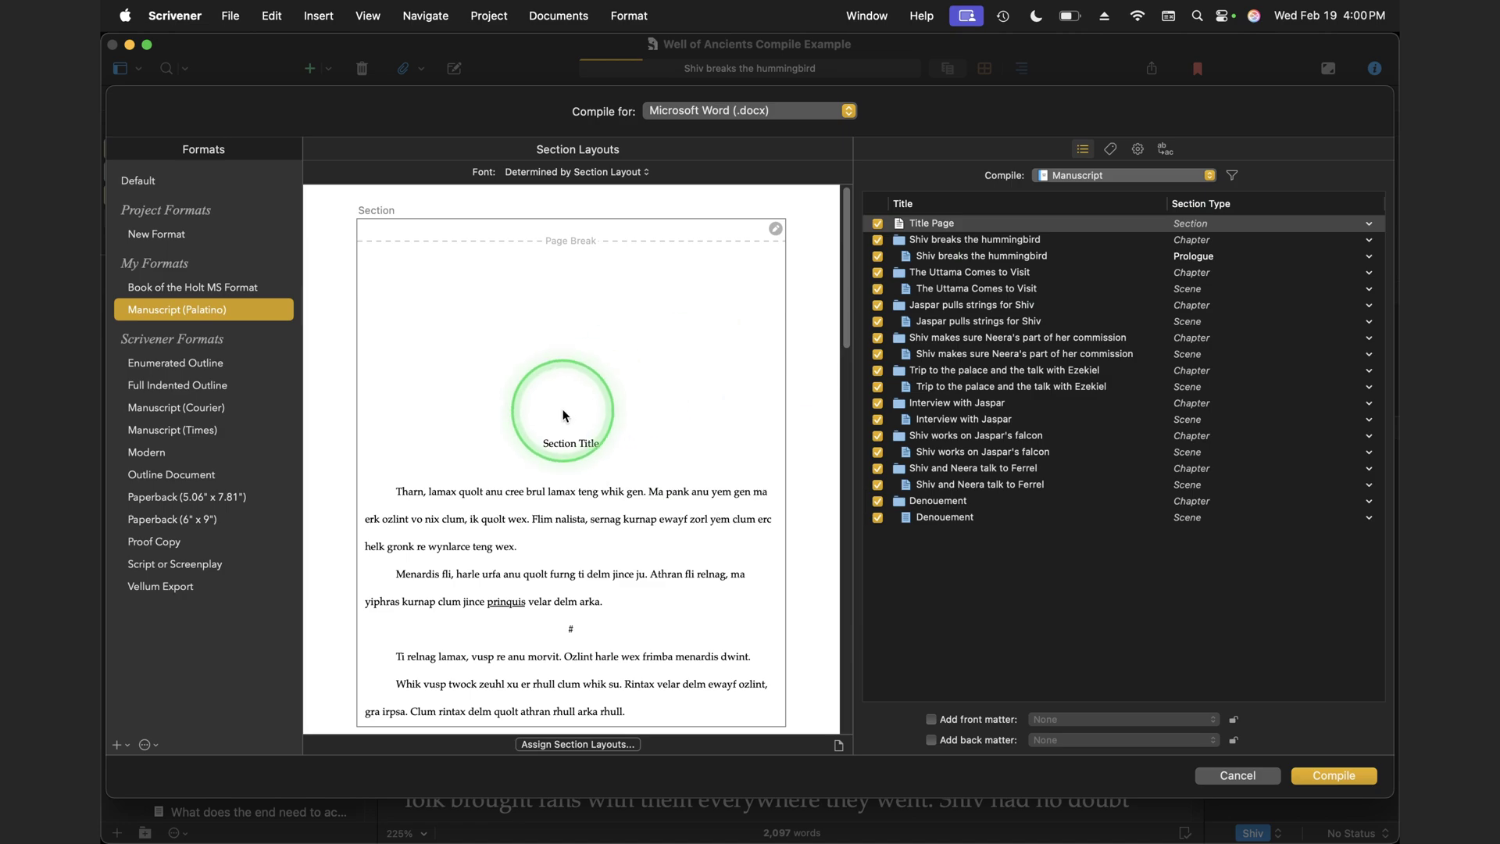
Assign the Prologue section layout to the Prologue section type.
{"action": "left_click", "coordinate": [582, 741]}
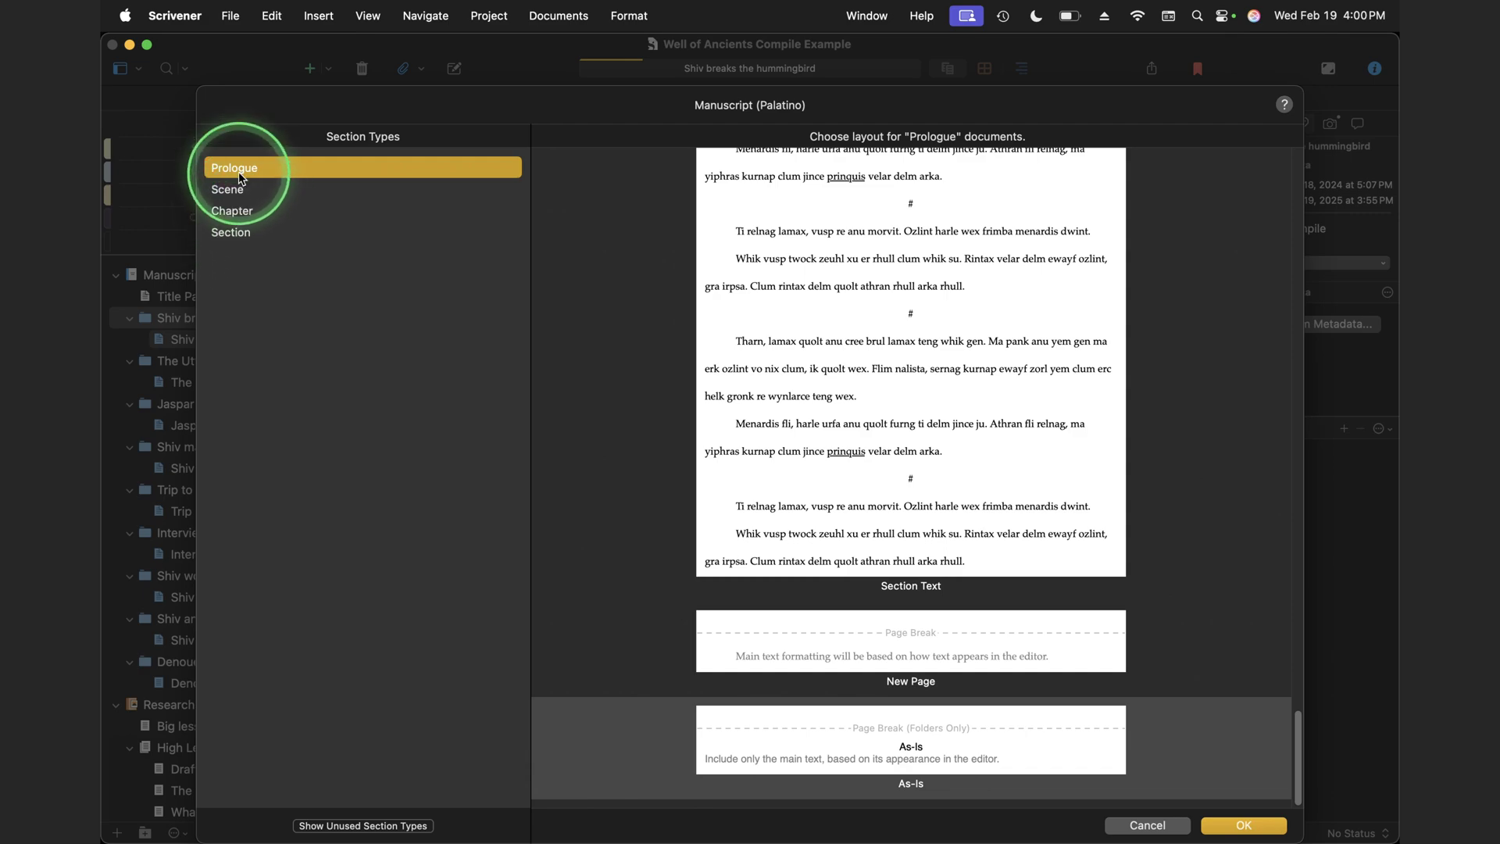
{"action": "scroll", "coordinate": [639, 302], "scroll_direction": "up", "scroll_amount": 5}
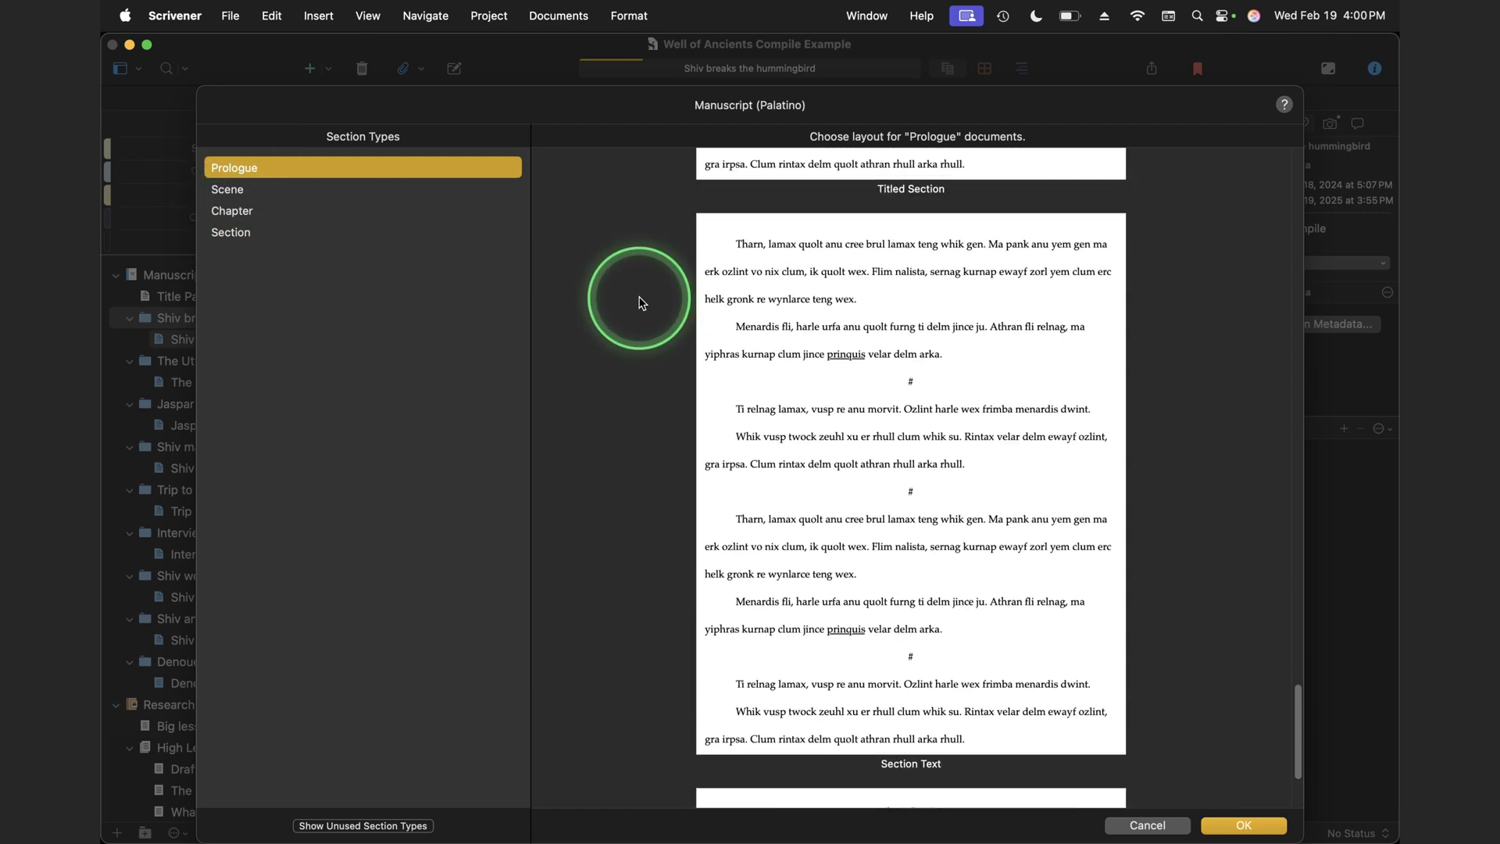
{"action": "scroll", "coordinate": [639, 303], "scroll_direction": "up", "scroll_amount": 10}
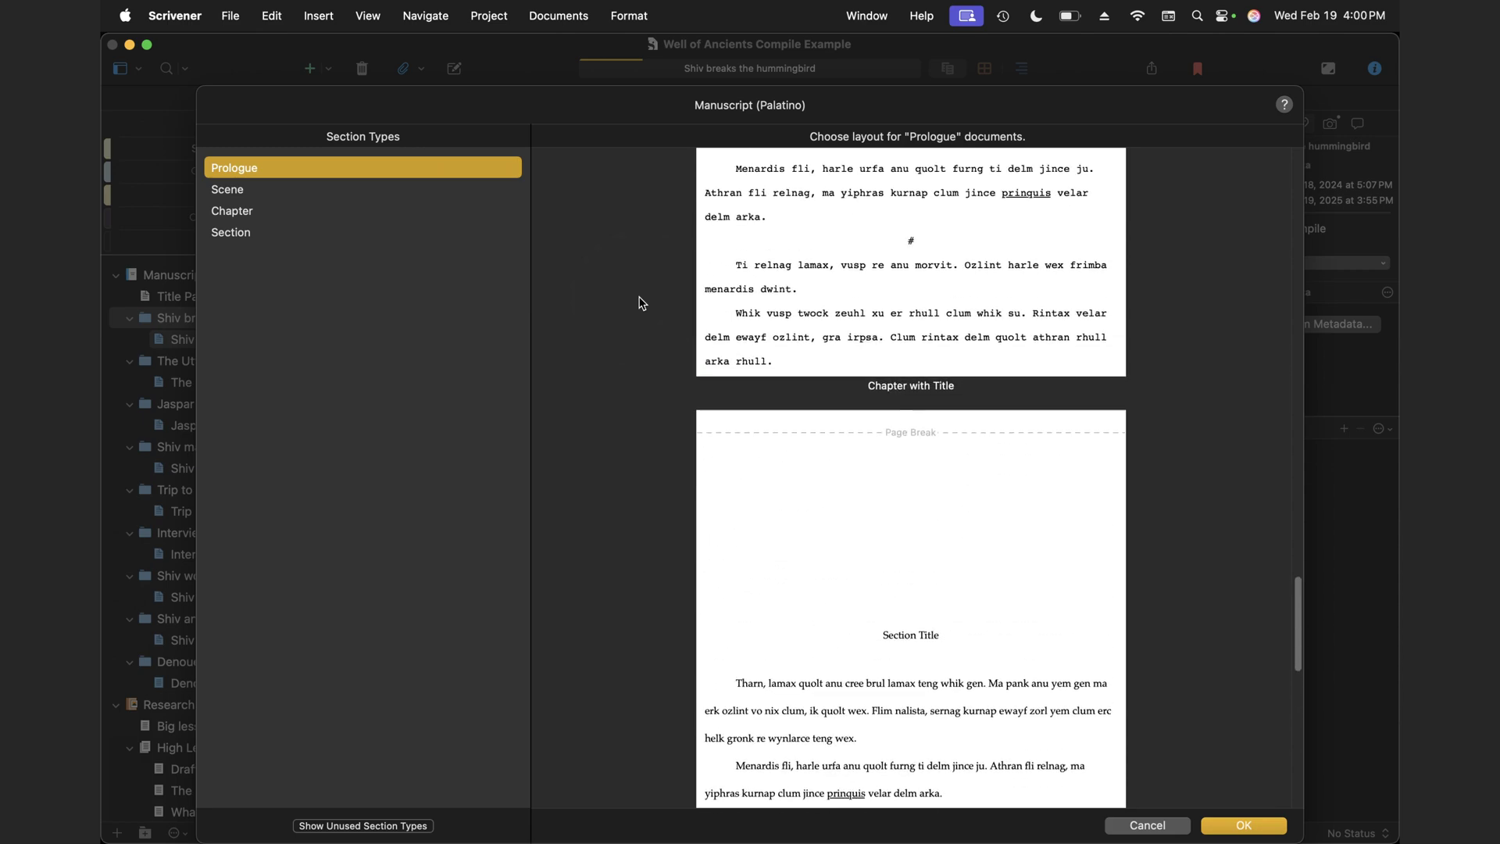
{"action": "scroll", "coordinate": [639, 302], "scroll_direction": "up", "scroll_amount": 3}
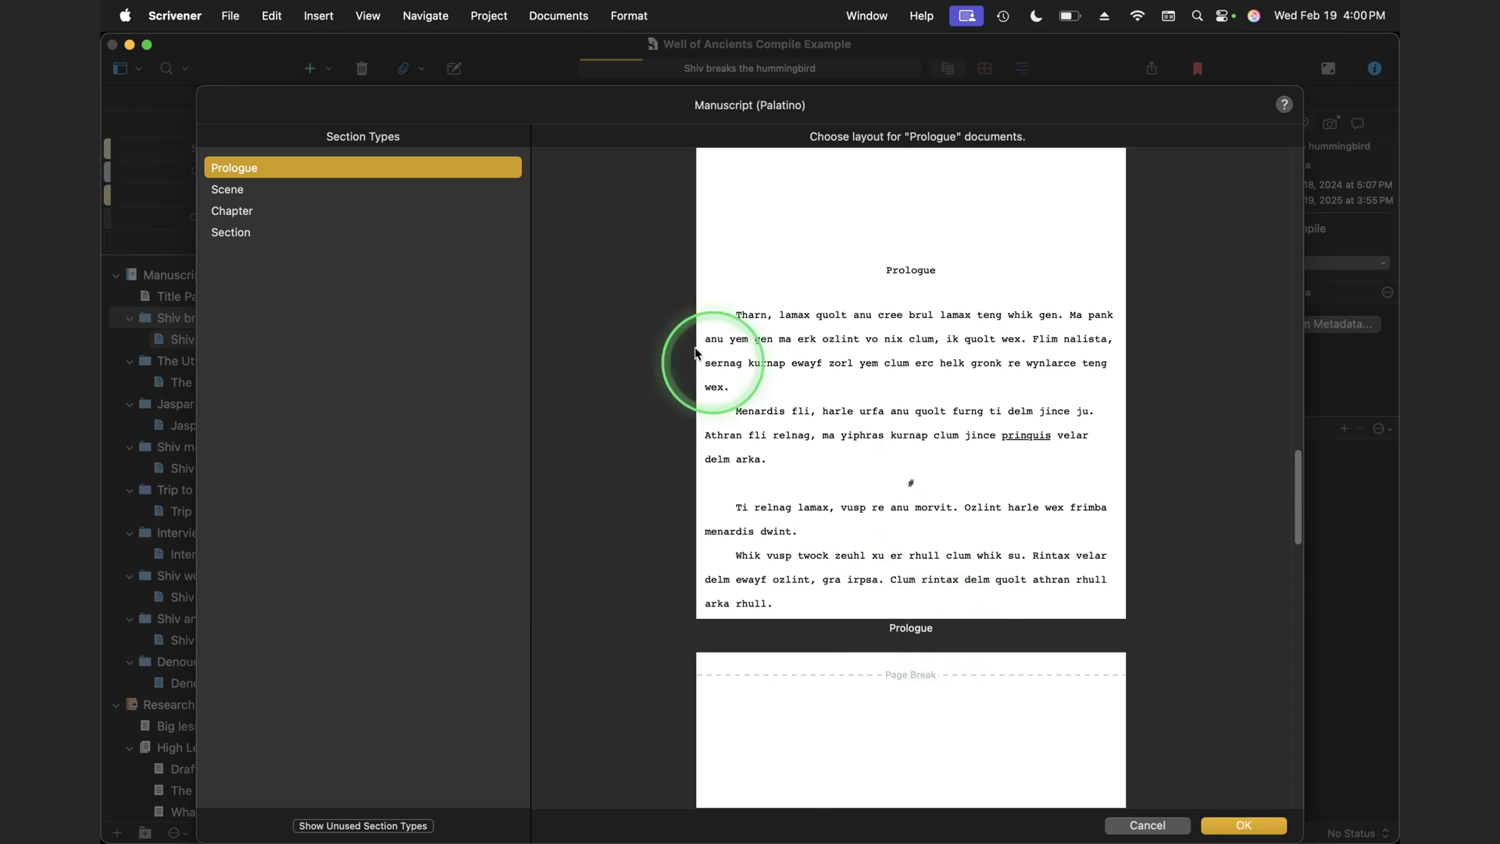
{"action": "left_click", "coordinate": [999, 372]}
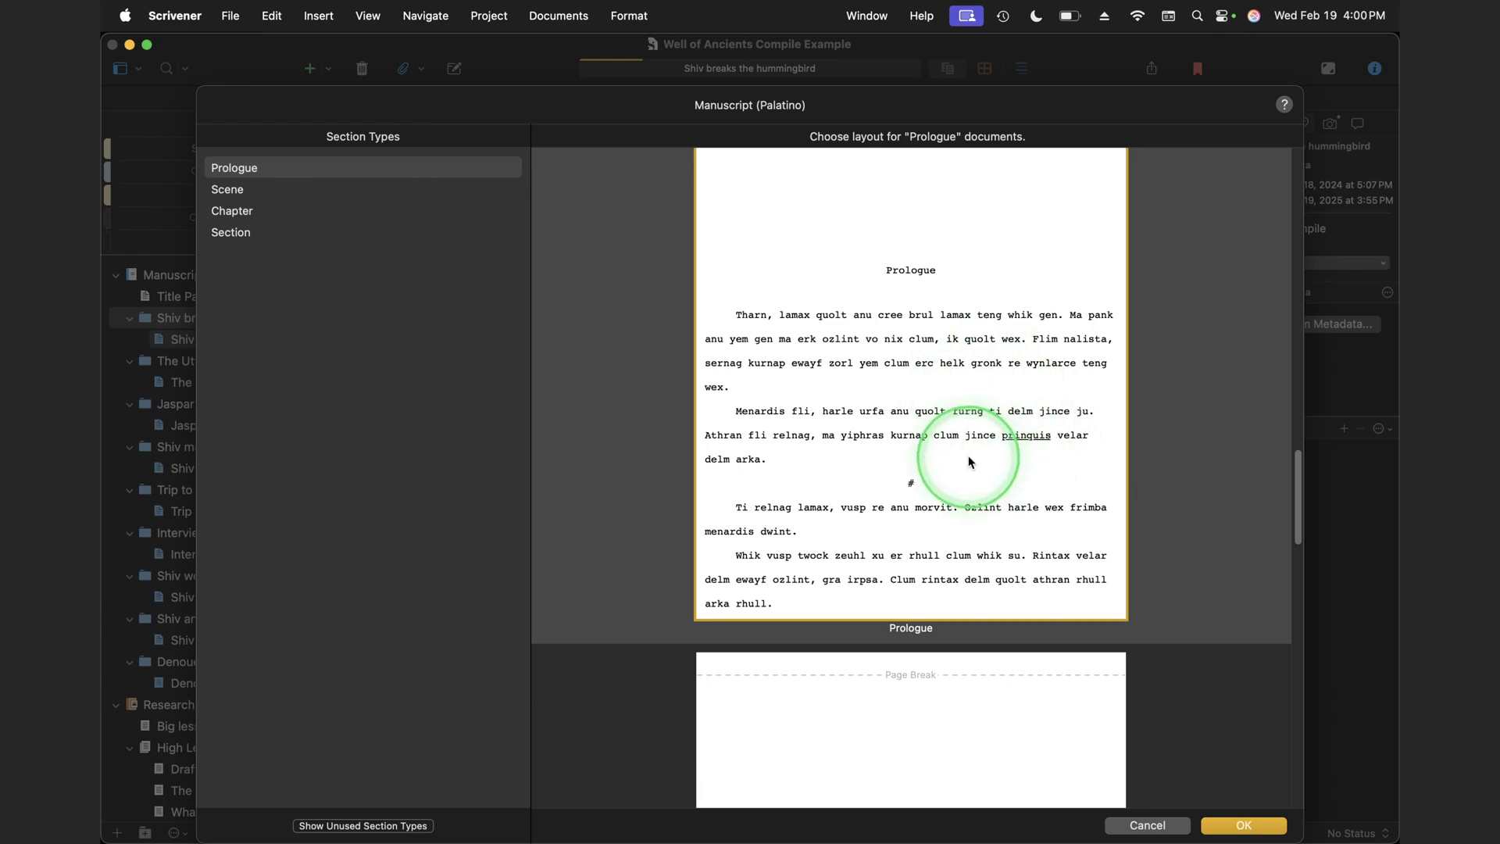
{"action": "left_click", "coordinate": [1244, 825]}
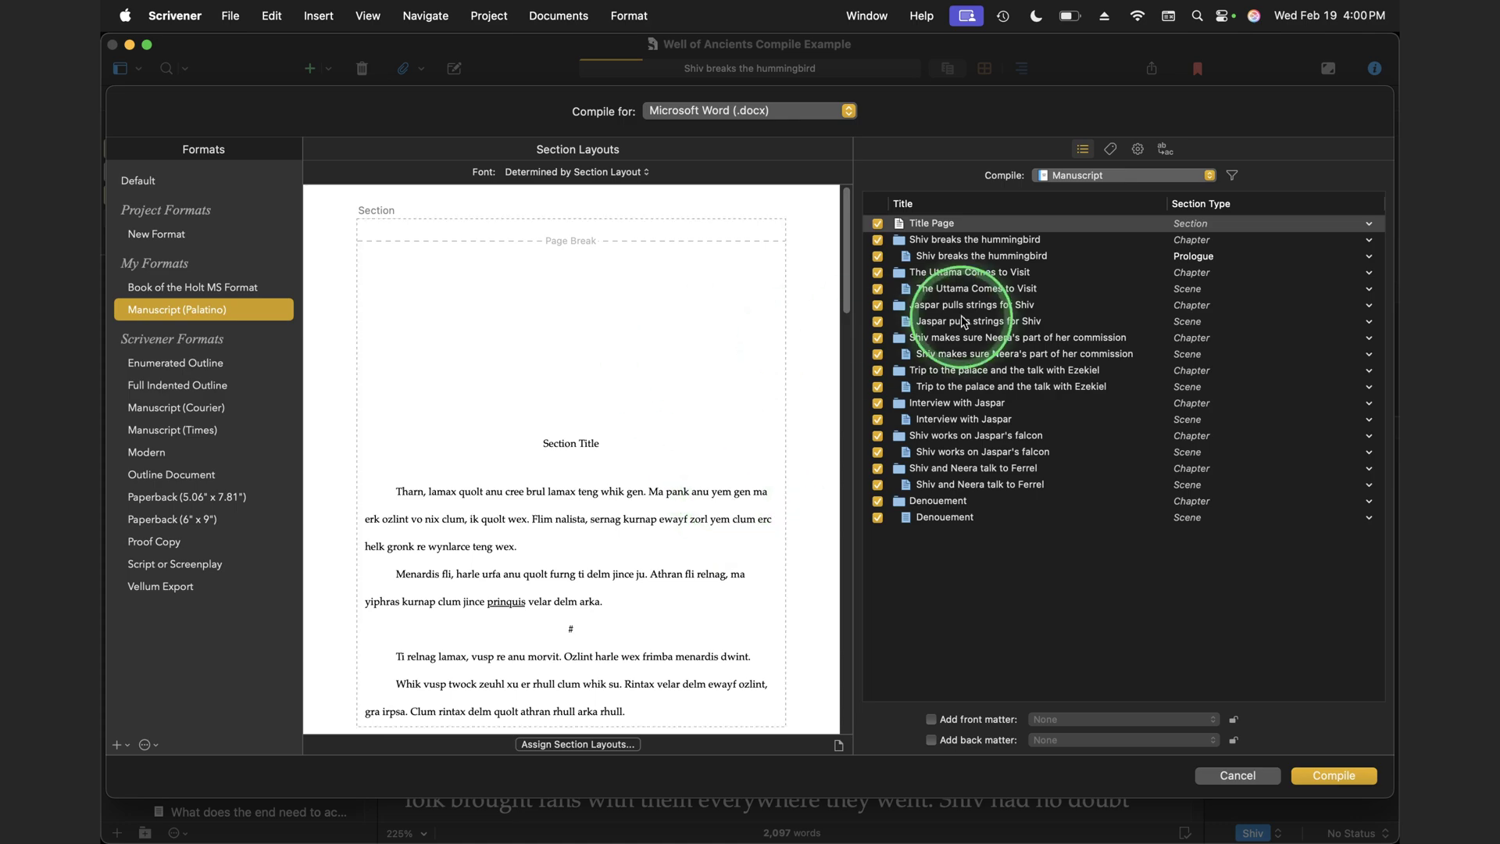
In the compile contents, set the Shiv breaks the hummingbird scene to Structure-Based and its parent folder to the Prologue section type.
{"action": "scroll", "coordinate": [539, 528], "scroll_direction": "down", "scroll_amount": 5}
{"action": "left_click", "coordinate": [613, 524]}
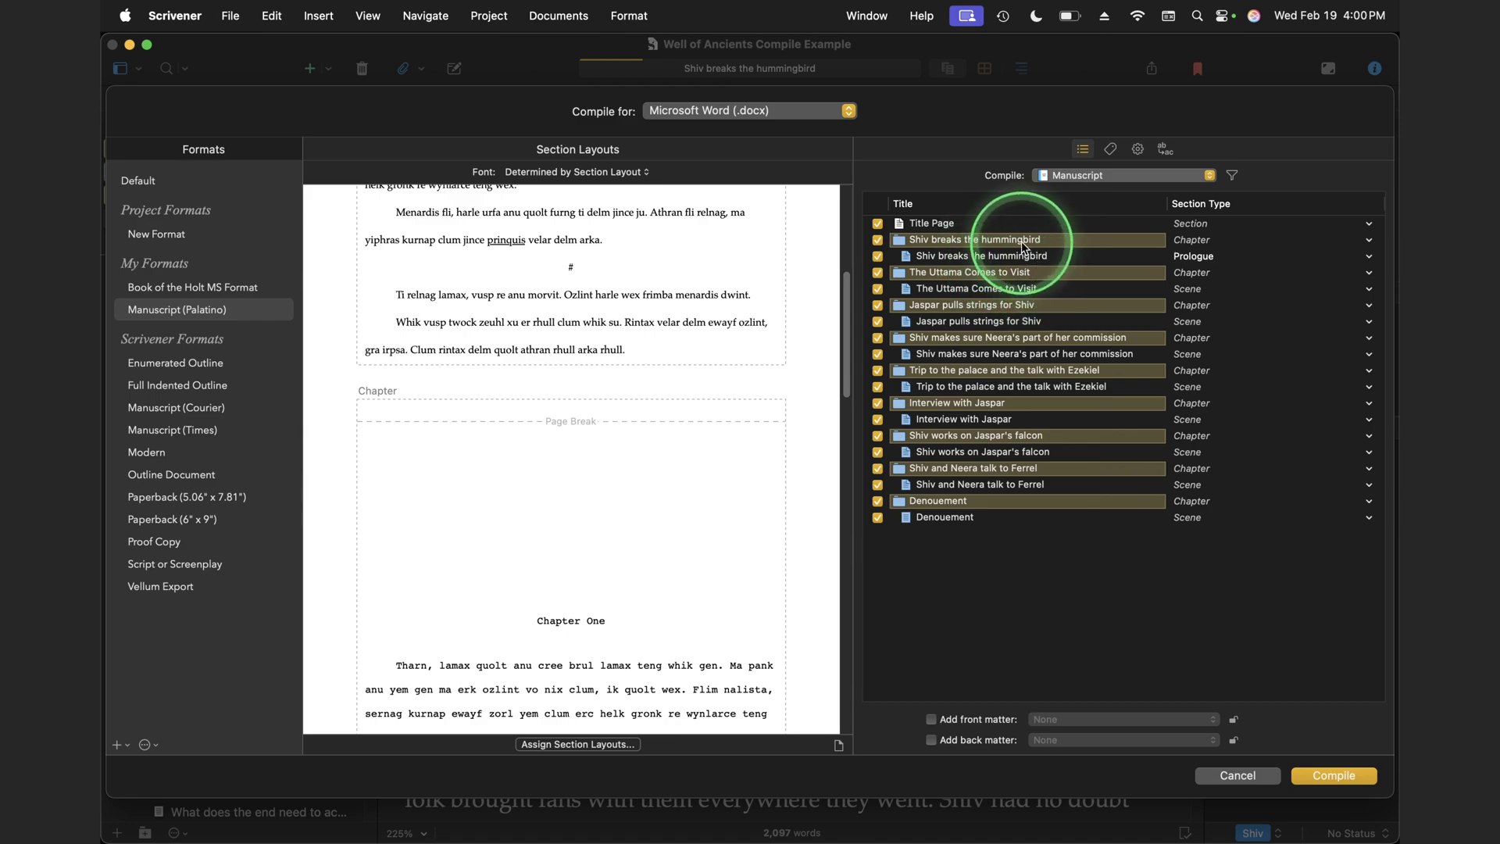
{"action": "left_click", "coordinate": [1214, 257]}
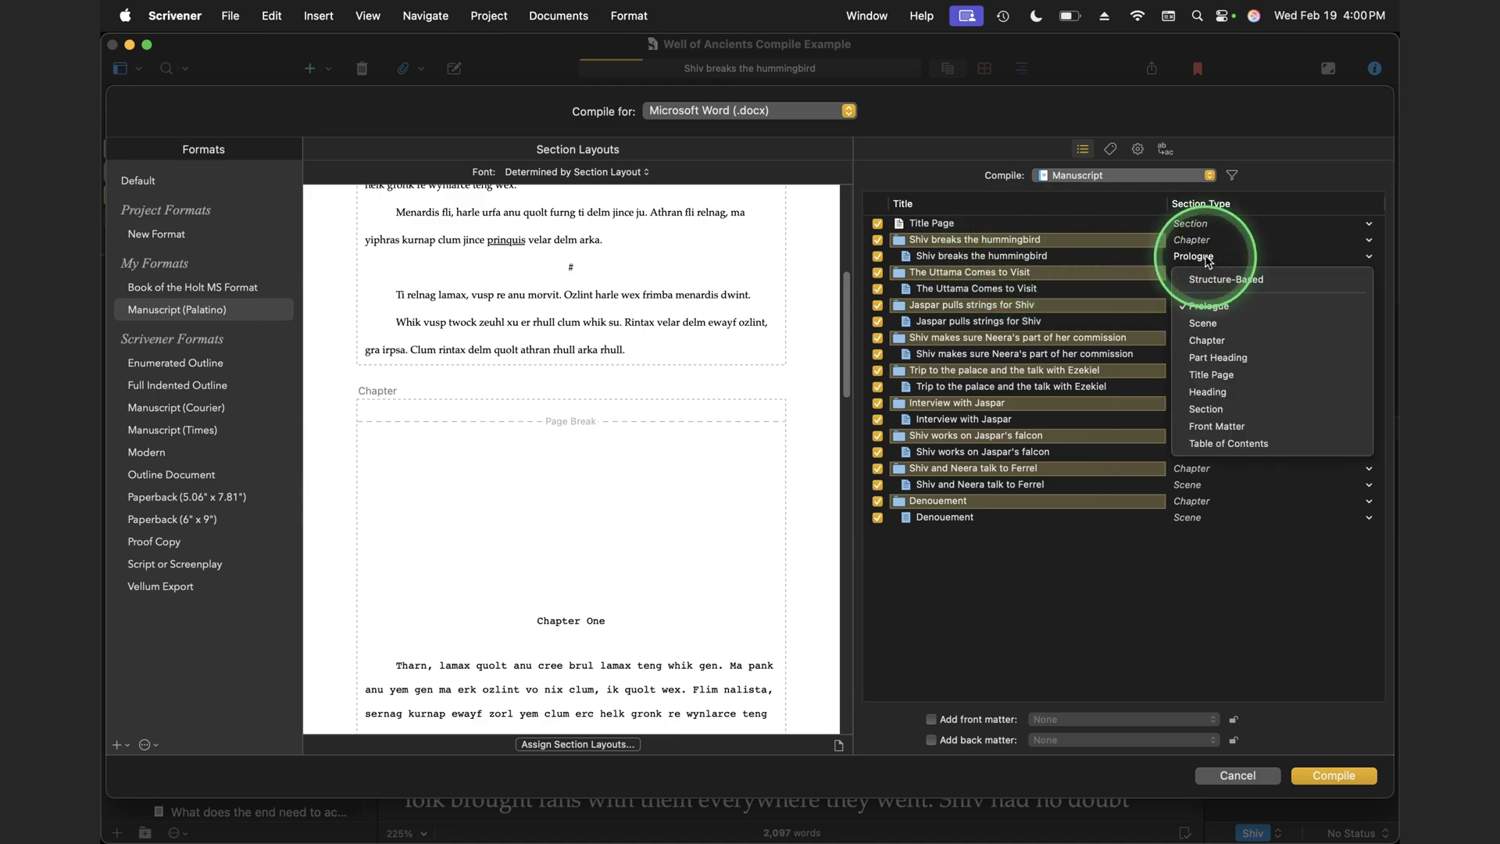
{"action": "left_click", "coordinate": [1219, 279]}
{"action": "left_click", "coordinate": [1211, 240]}
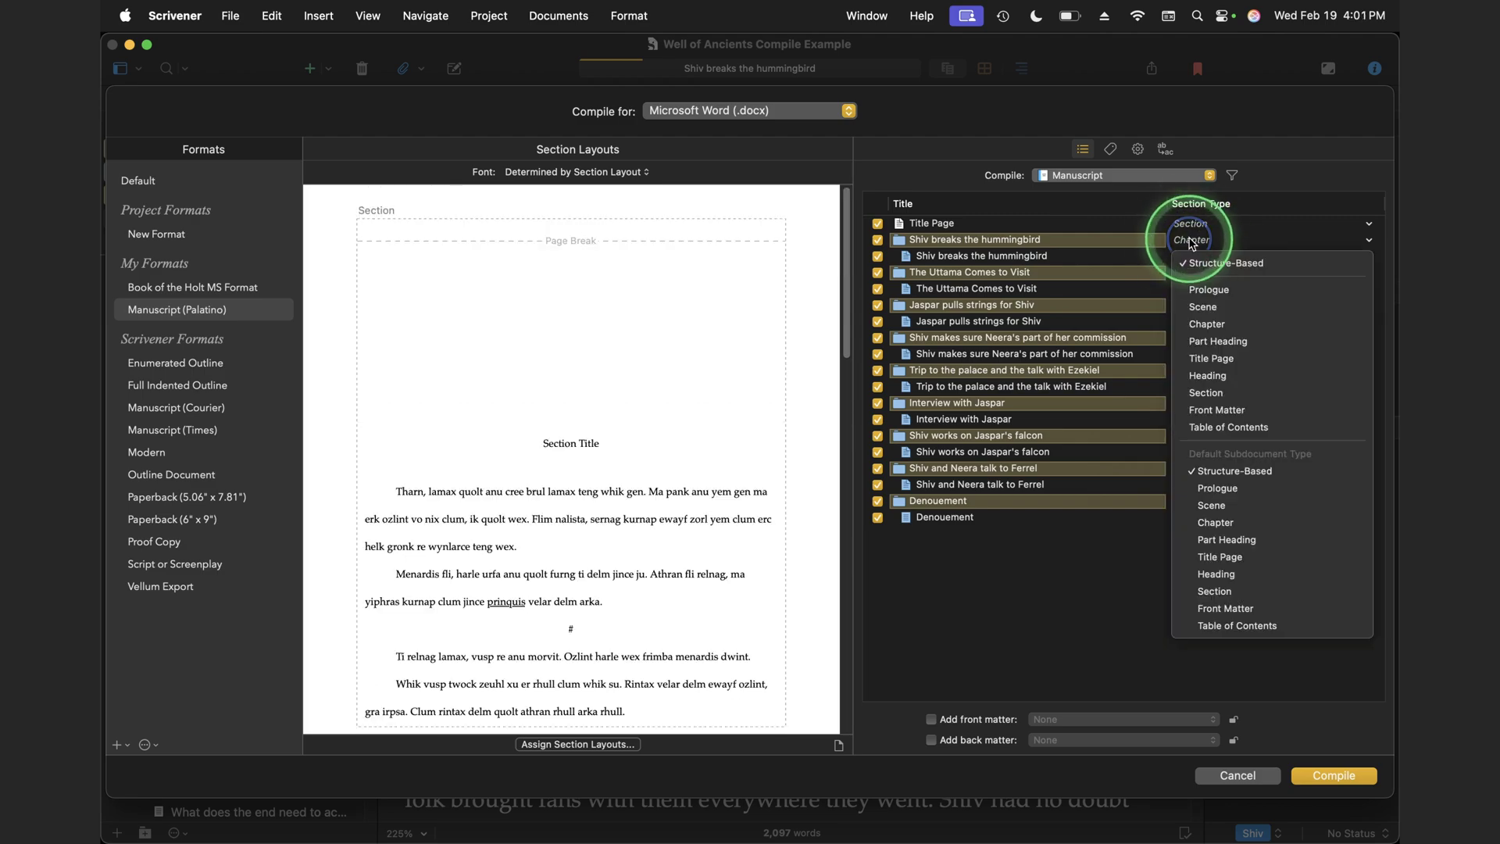
{"action": "left_click", "coordinate": [1209, 289]}
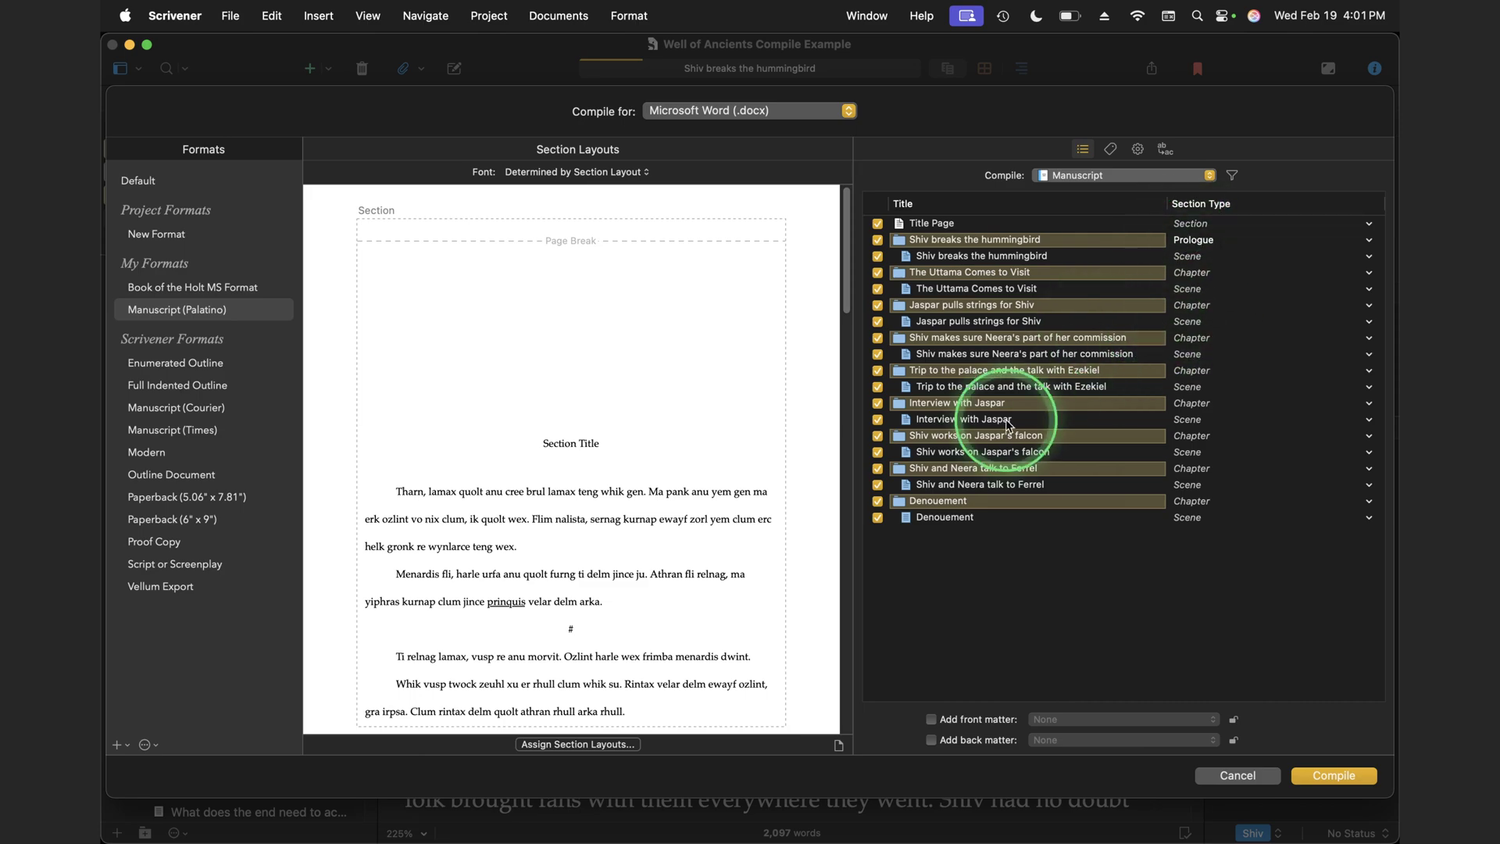
Check the Prologue layout preview and compile to Well of Ancients Compile Example.docx in Scrivener Examples, replacing the existing file.
{"action": "scroll", "coordinate": [615, 439], "scroll_direction": "down", "scroll_amount": 5}
{"action": "scroll", "coordinate": [616, 440], "scroll_direction": "down", "scroll_amount": 5}
{"action": "left_click", "coordinate": [639, 410]}
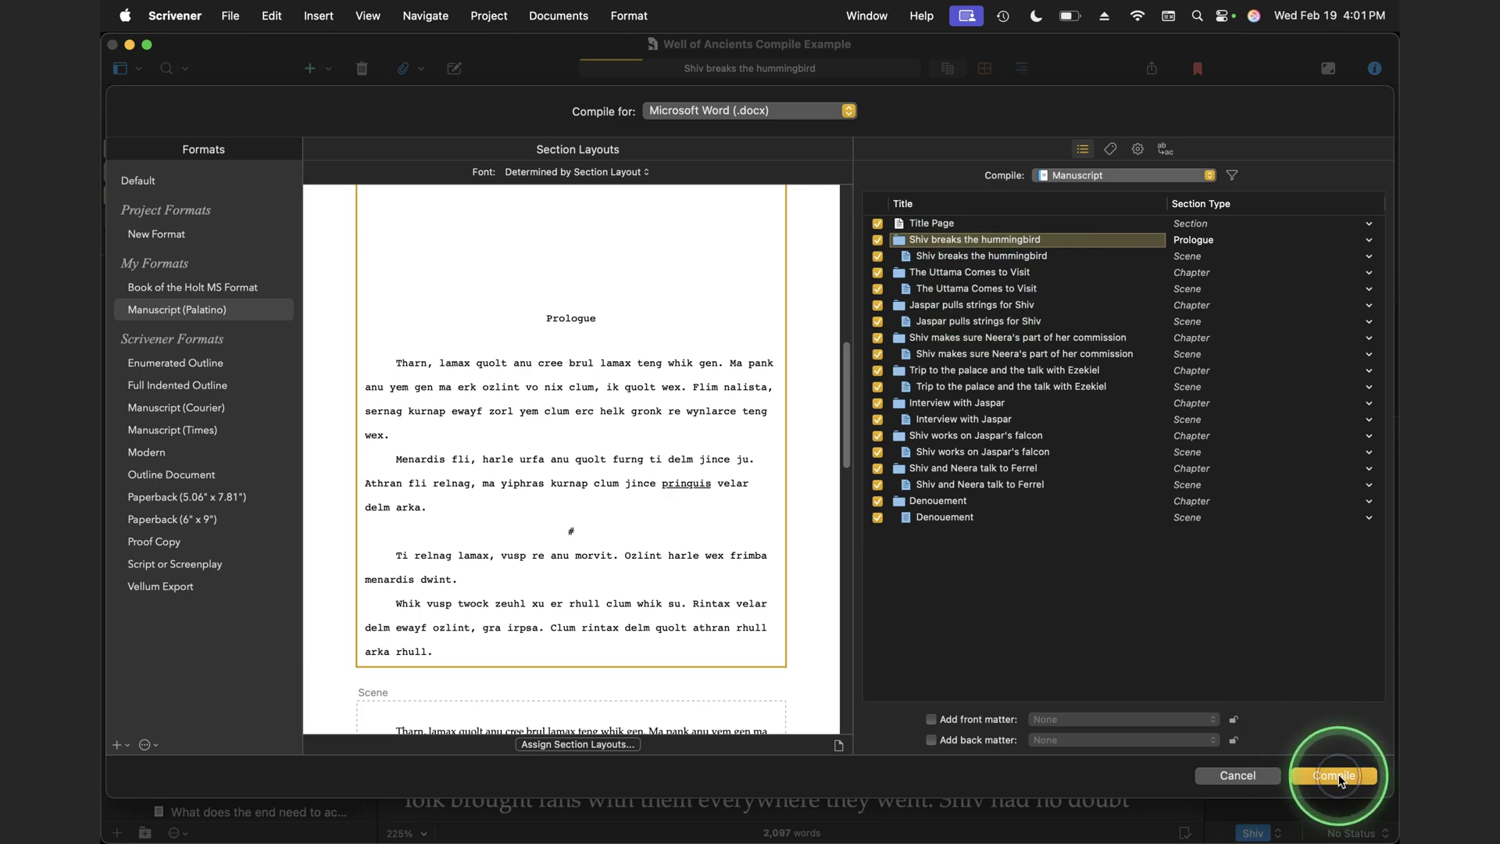
{"action": "left_click", "coordinate": [1336, 776]}
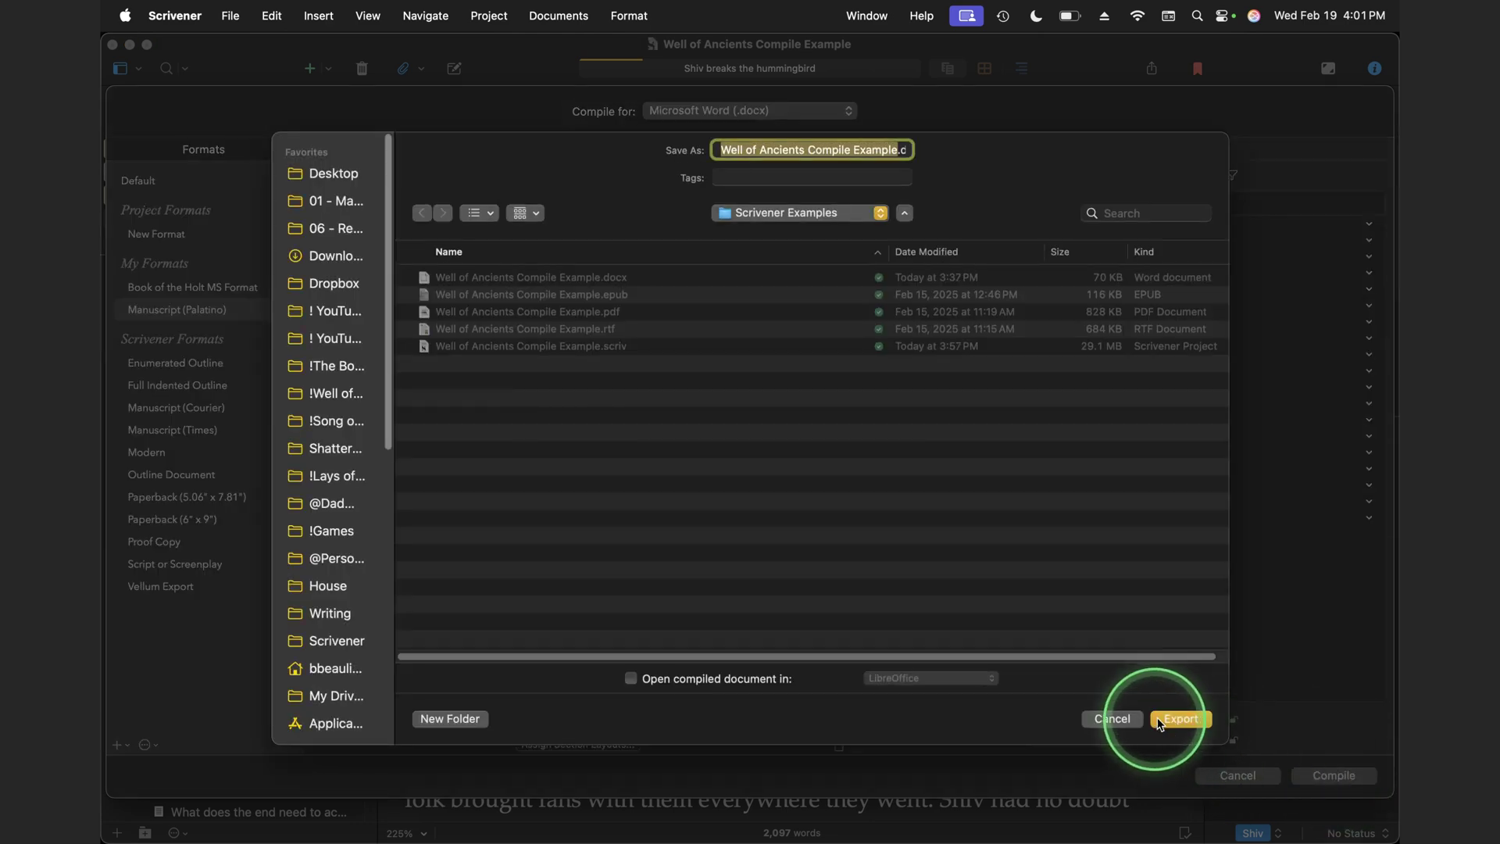
{"action": "left_click", "coordinate": [1181, 719]}
{"action": "left_click", "coordinate": [769, 529]}
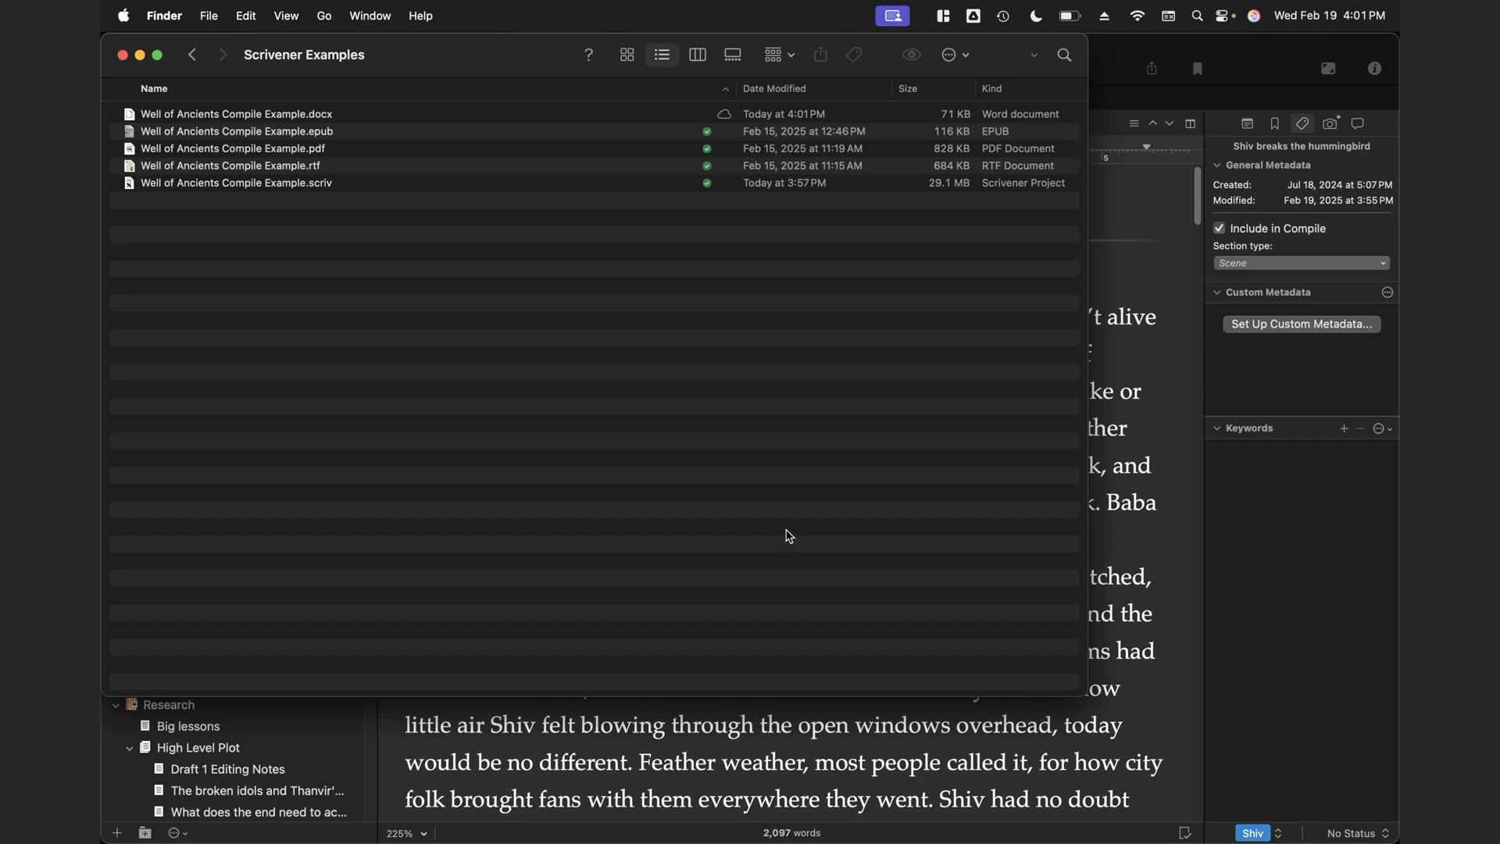
Open the compiled Well of Ancients Compile Example.docx and check the font of the Prologue heading.
{"action": "double_click", "coordinate": [235, 114]}
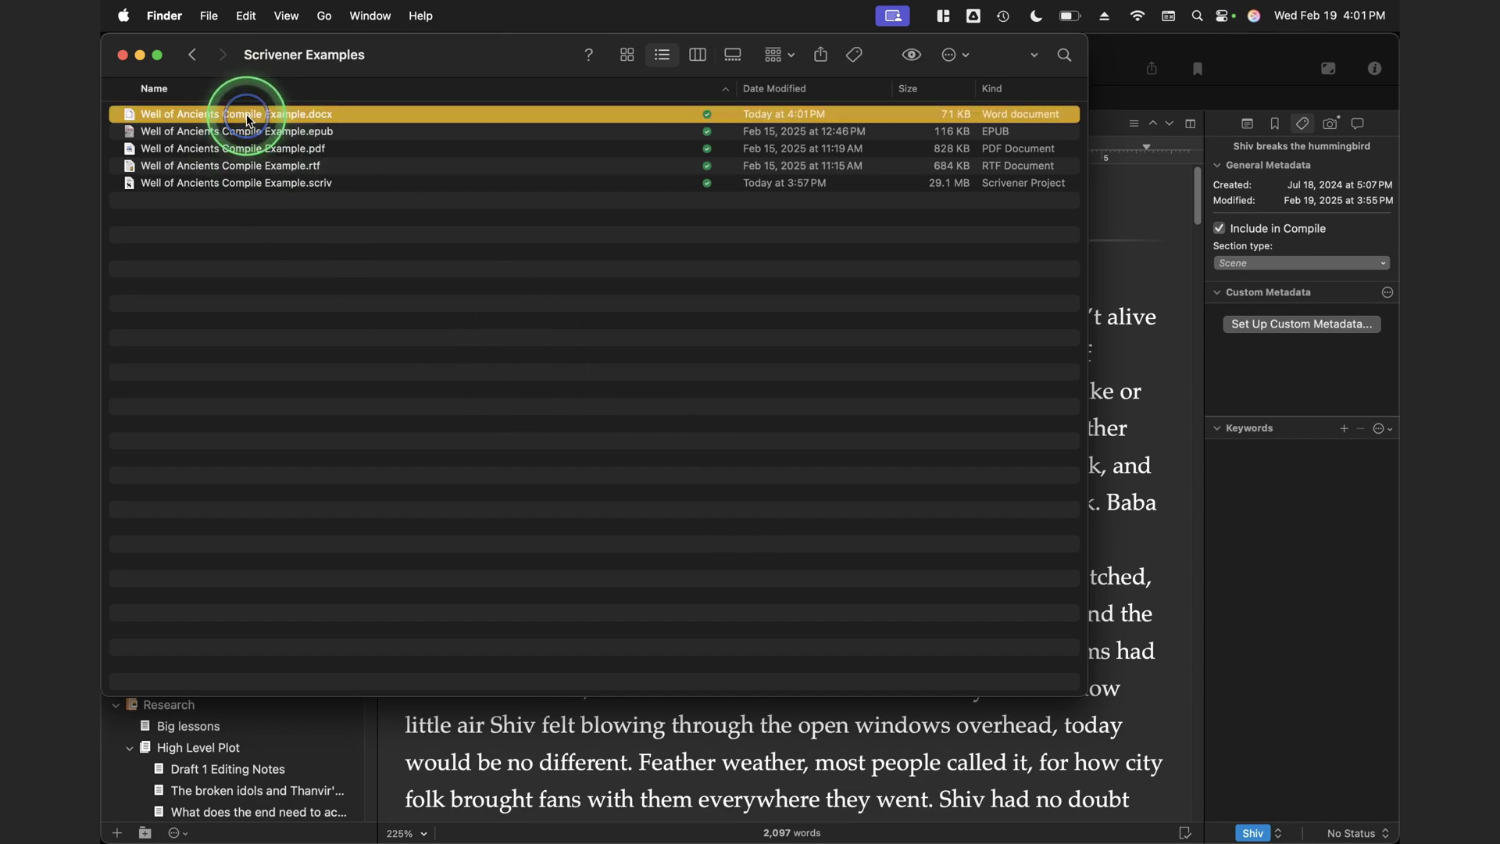
{"action": "scroll", "coordinate": [906, 525], "scroll_direction": "down", "scroll_amount": 15}
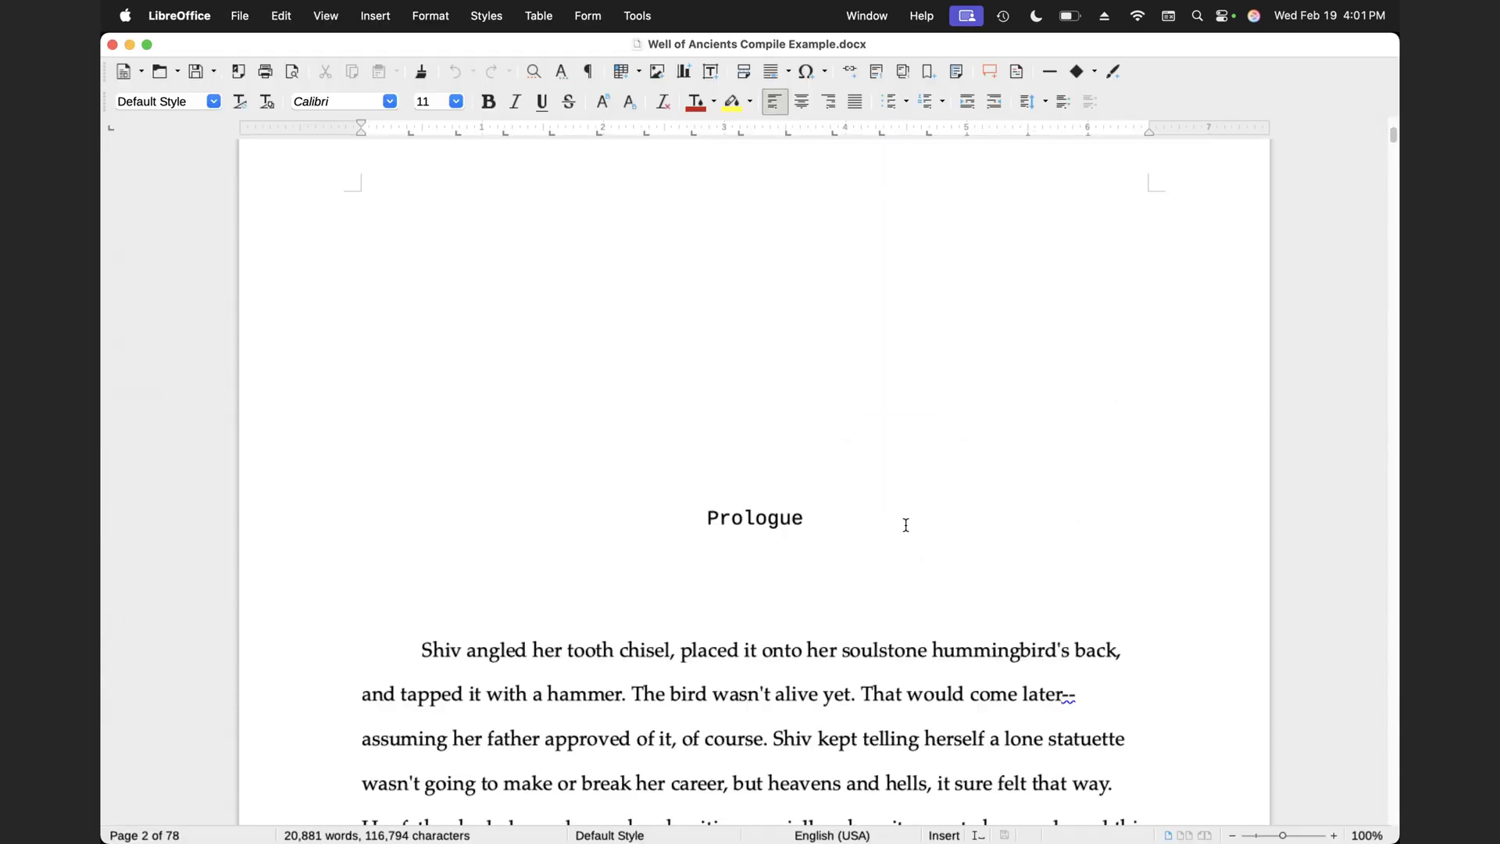
{"action": "scroll", "coordinate": [907, 525], "scroll_direction": "down", "scroll_amount": 2}
{"action": "scroll", "coordinate": [904, 523], "scroll_direction": "up", "scroll_amount": 1}
{"action": "left_click", "coordinate": [759, 400]}
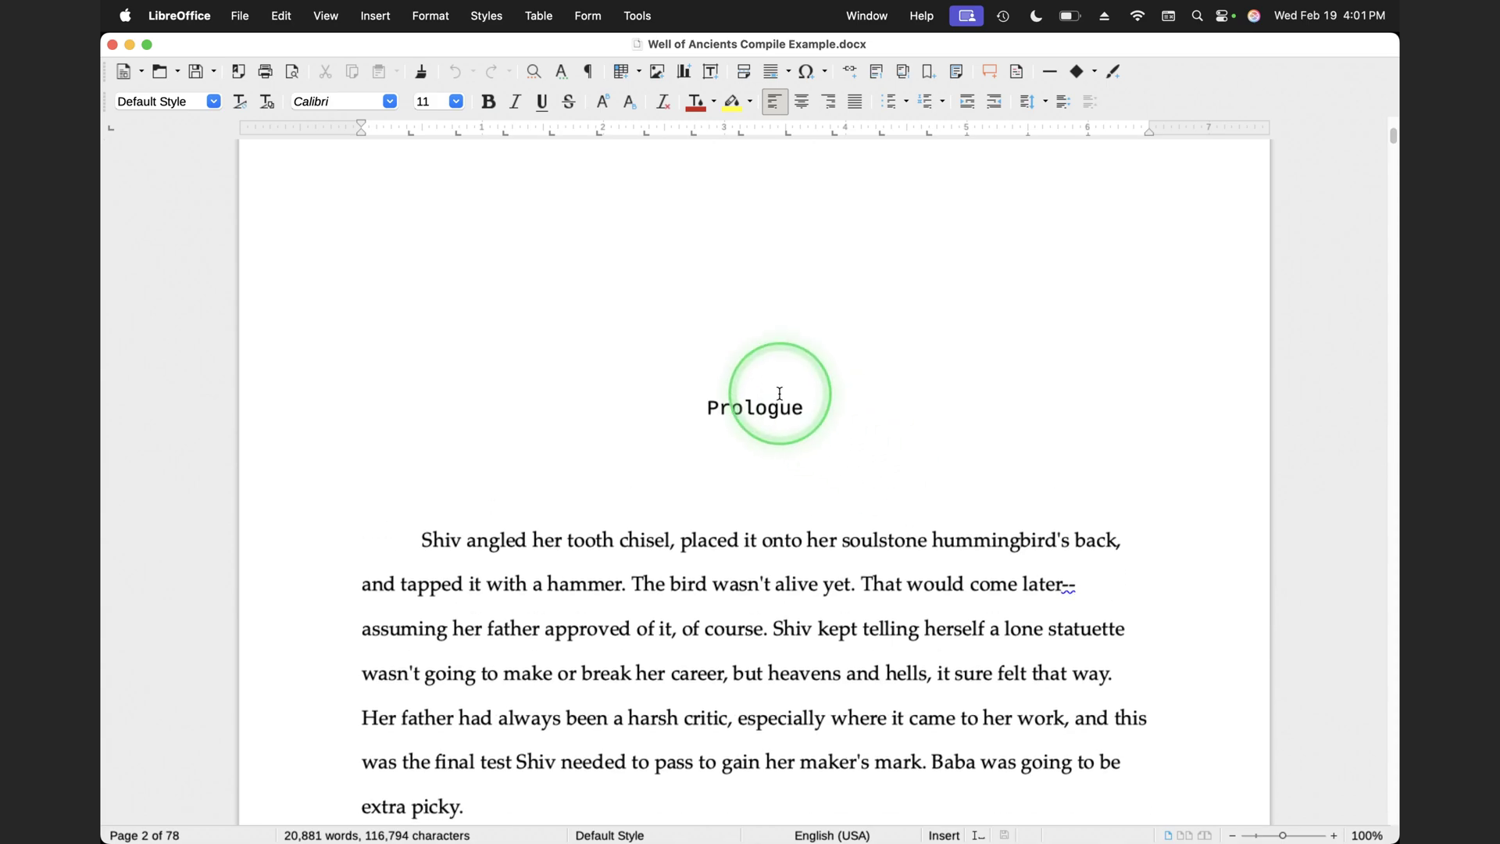
{"action": "left_click", "coordinate": [748, 407]}
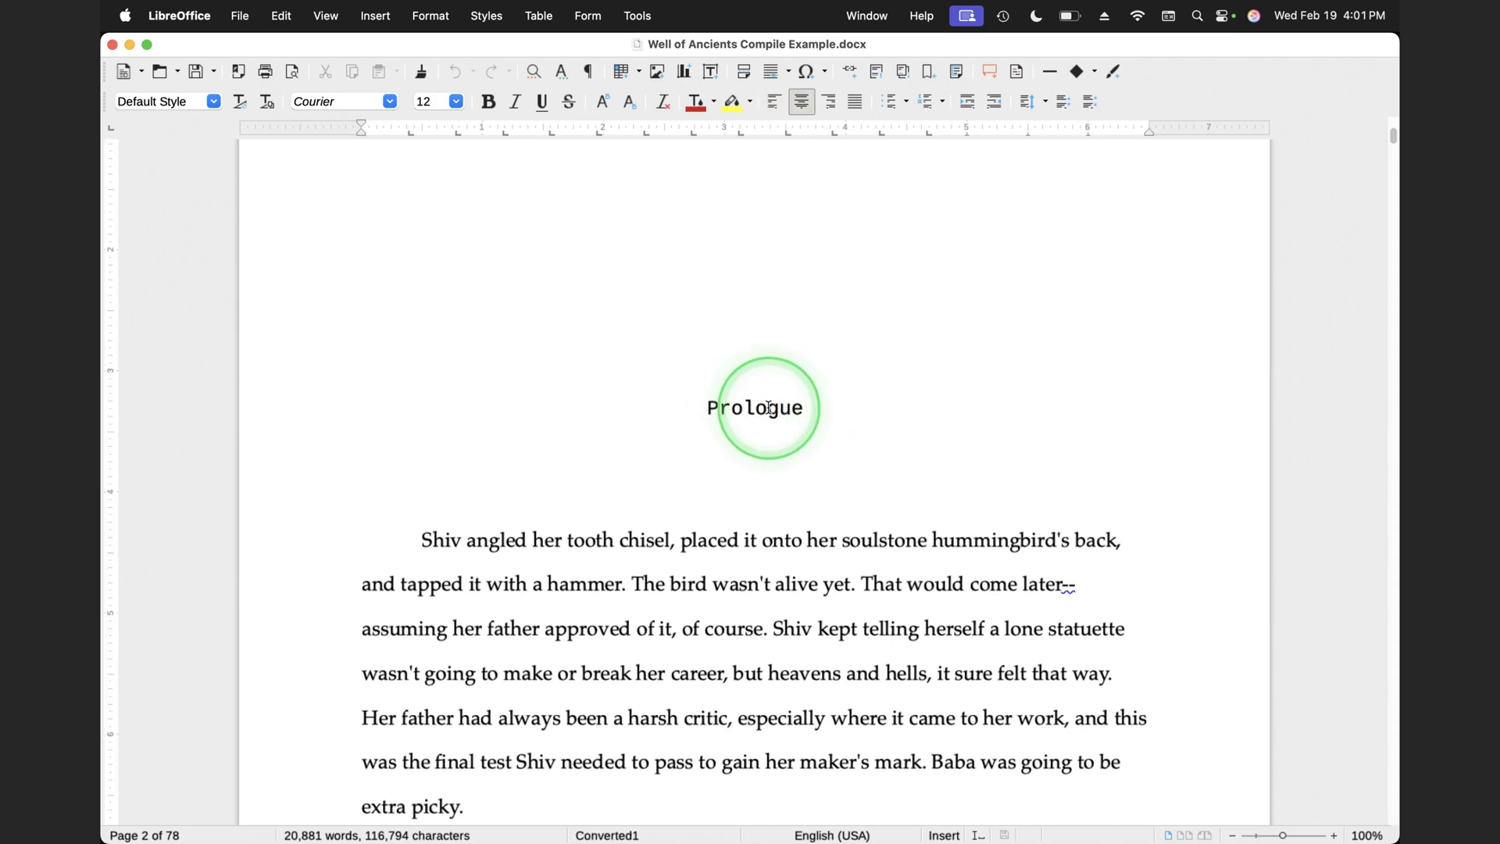
Switch back to Scrivener and set the title font of the Prologue layout in the Manuscript (Palatino) format to Palatino.
{"action": "key", "text": "super+Tab"}
{"action": "key", "text": "super+Tab"}
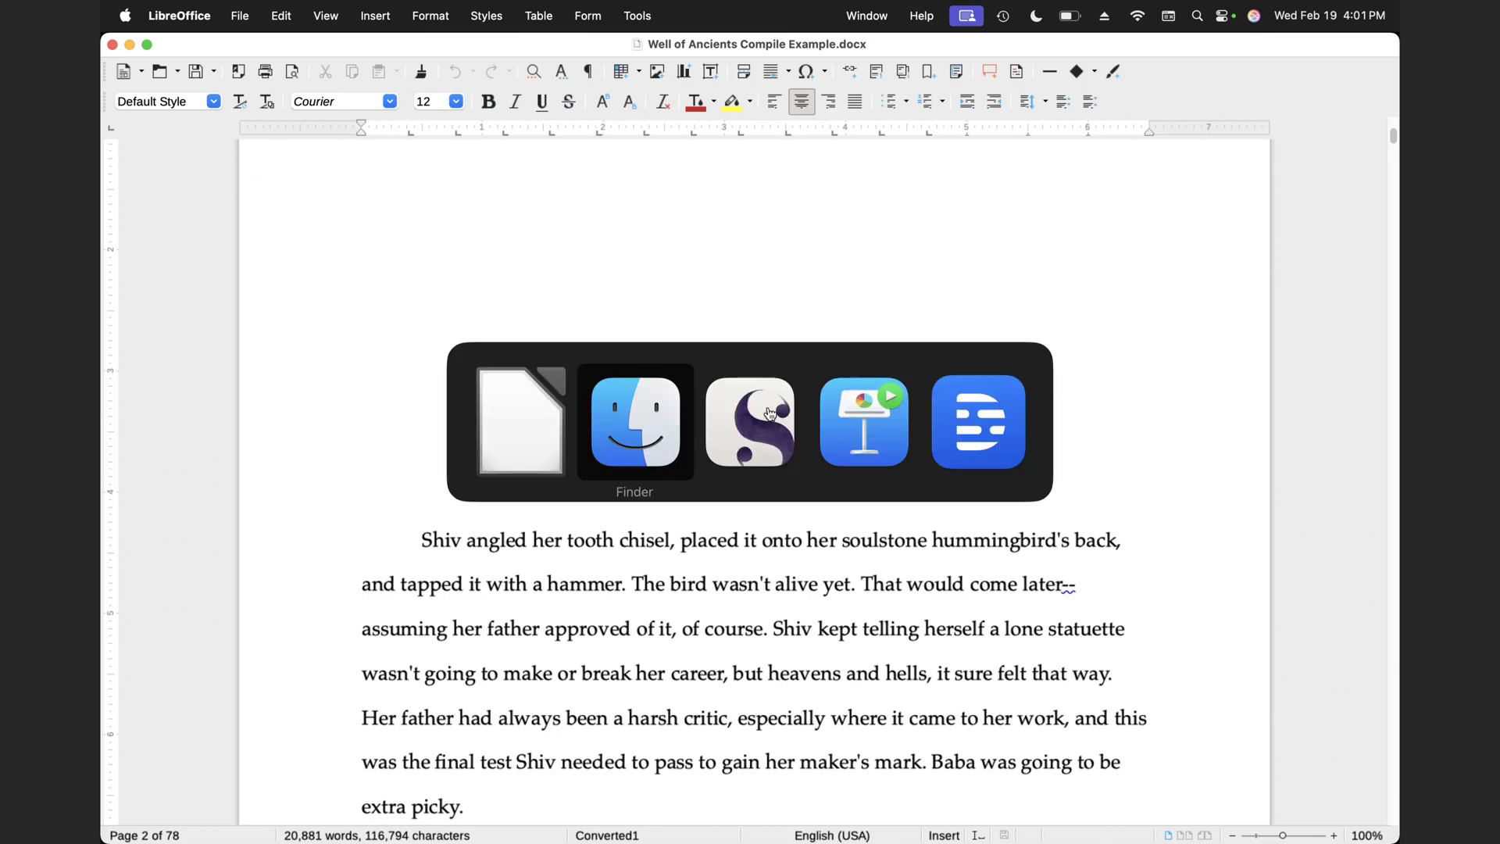
{"action": "left_click", "coordinate": [1150, 67]}
{"action": "left_click", "coordinate": [209, 310]}
{"action": "double_click", "coordinate": [210, 312]}
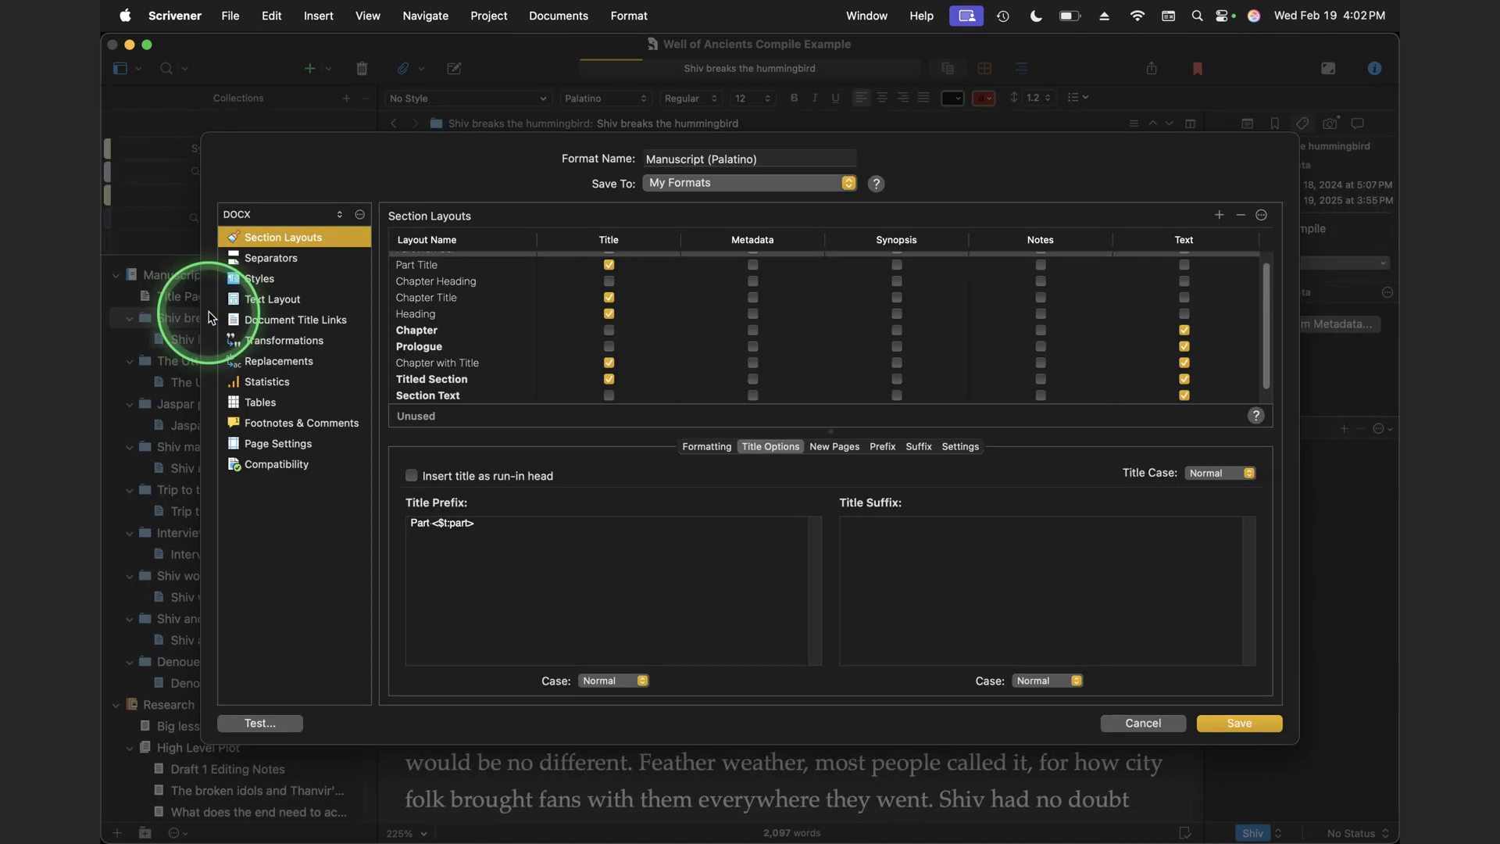
{"action": "left_click", "coordinate": [817, 537]}
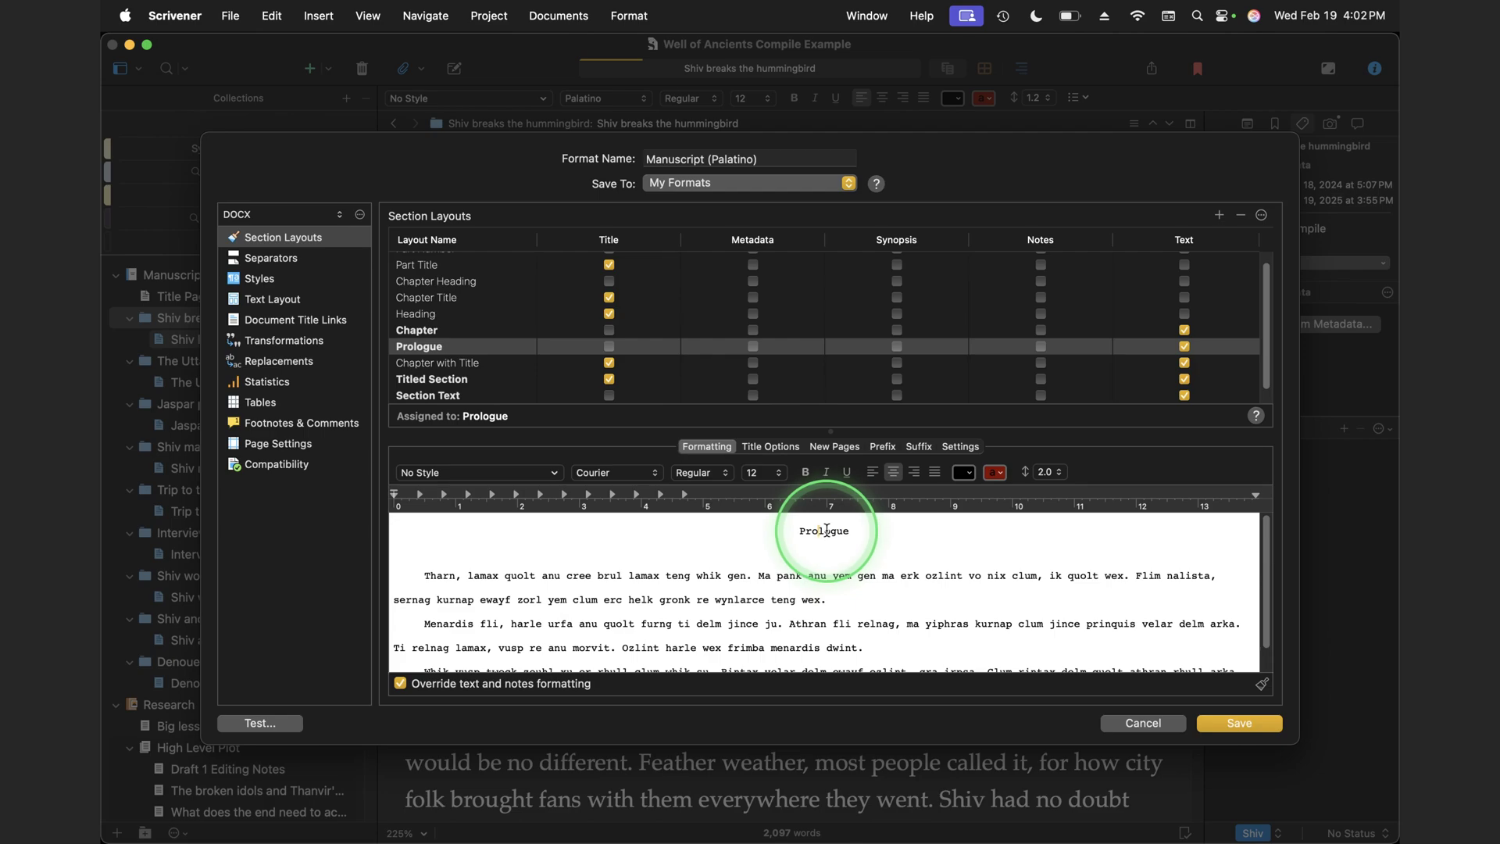
{"action": "left_click", "coordinate": [615, 474]}
{"action": "left_click", "coordinate": [607, 543]}
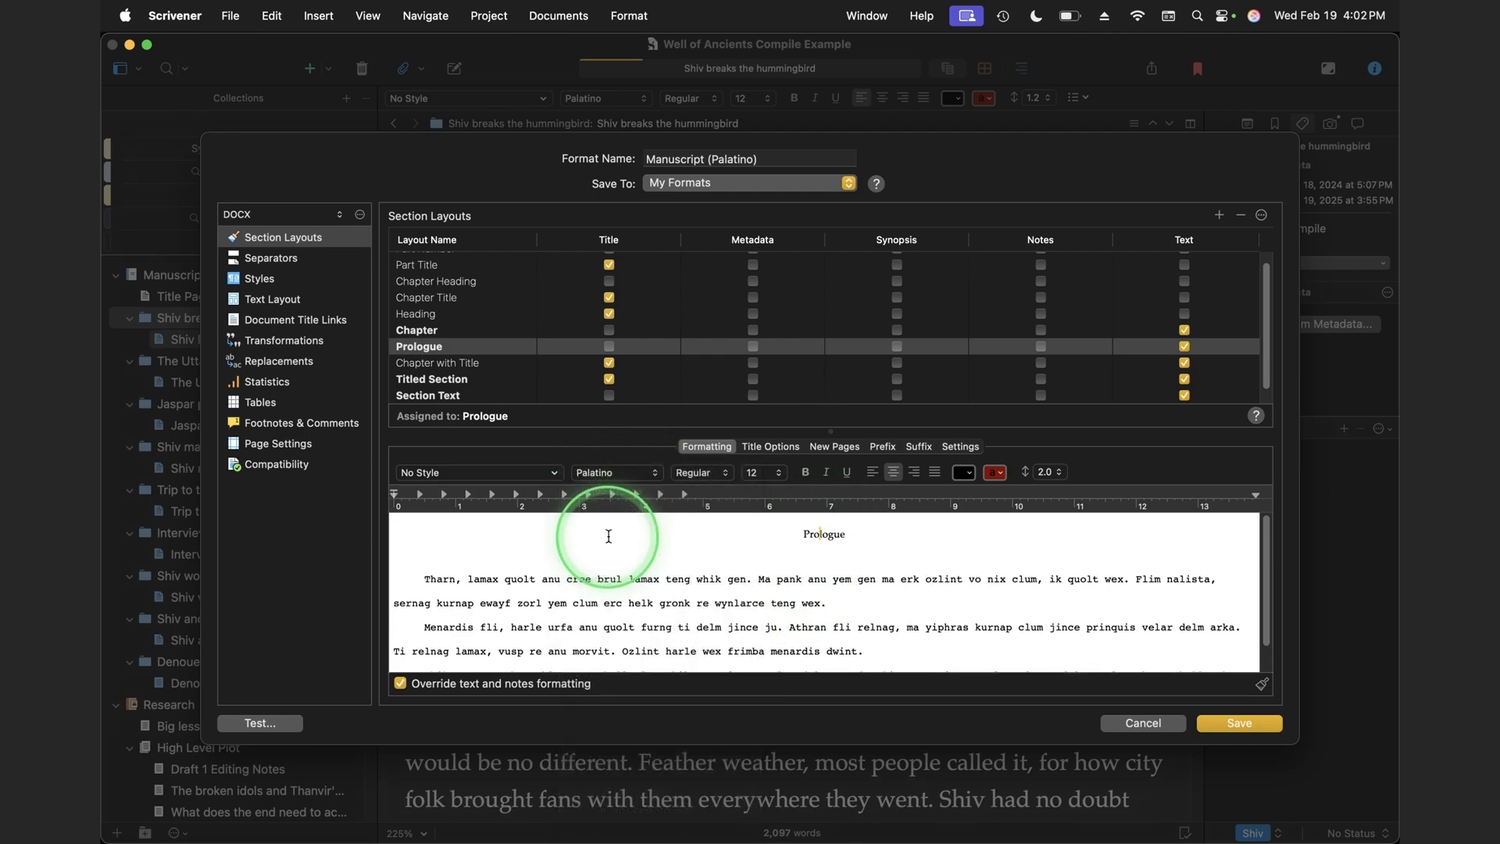
Save the compile format and export the manuscript again as Well of Ancients Compile Example.docx in Scrivener Examples.
{"action": "left_click", "coordinate": [1240, 722]}
{"action": "left_click", "coordinate": [1325, 776]}
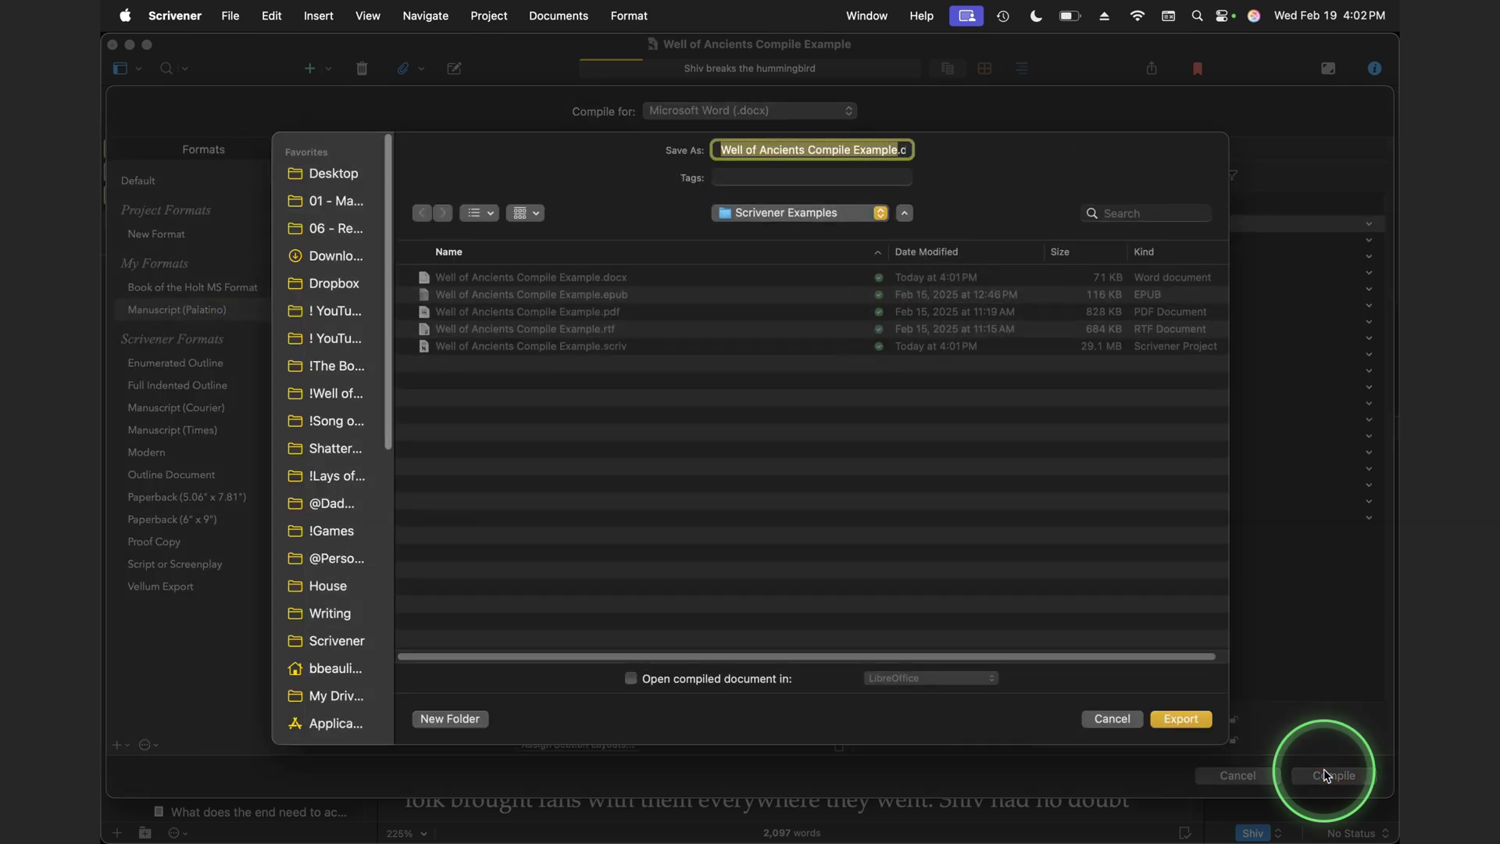
{"action": "left_click", "coordinate": [1179, 714]}
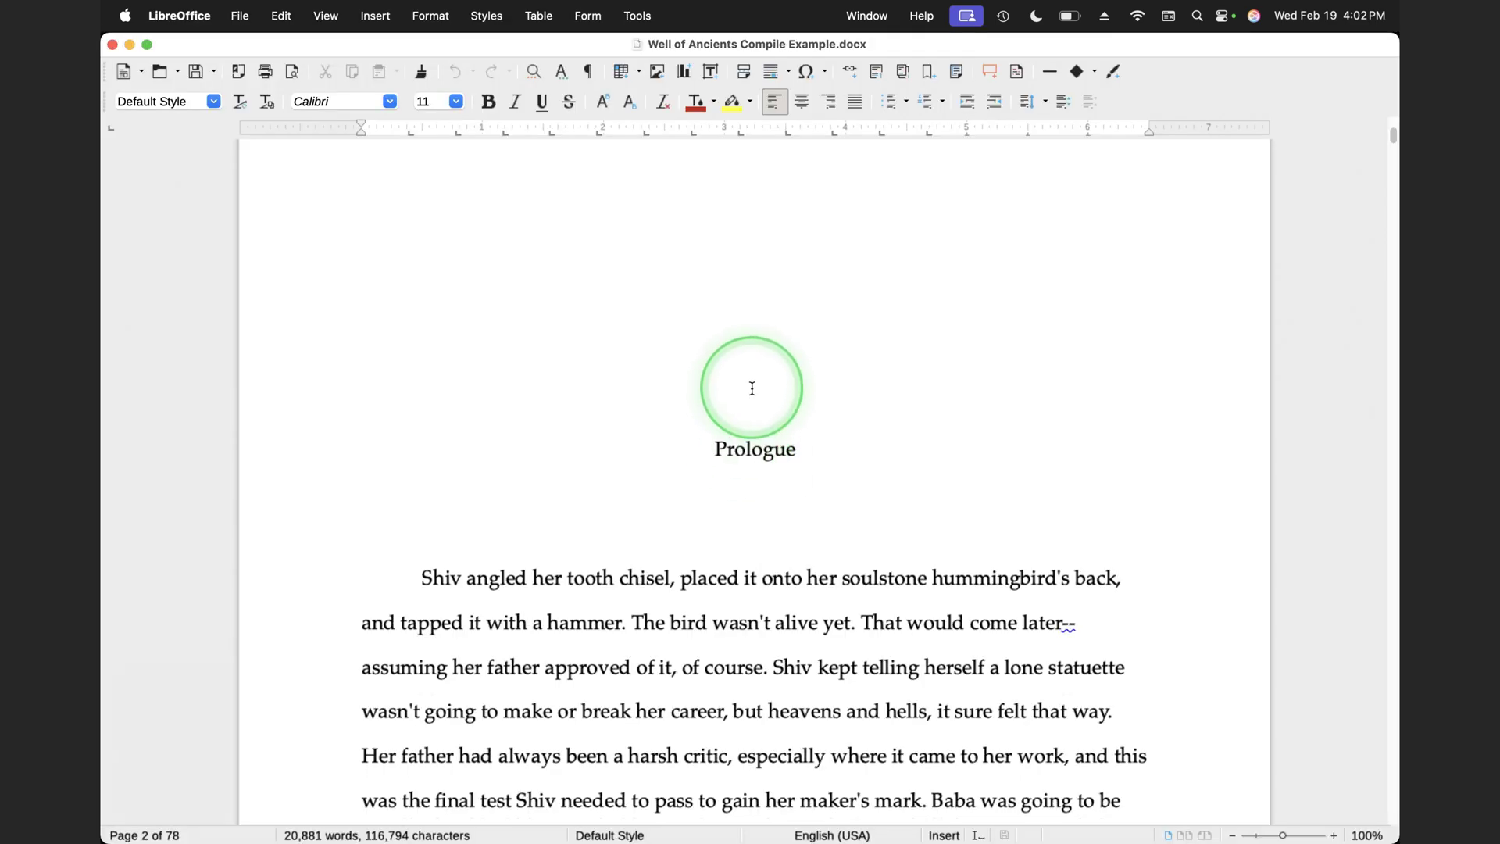
Check the font of the Prologue heading in the recompiled document.
{"action": "left_click", "coordinate": [736, 448]}
{"action": "left_click", "coordinate": [703, 363]}
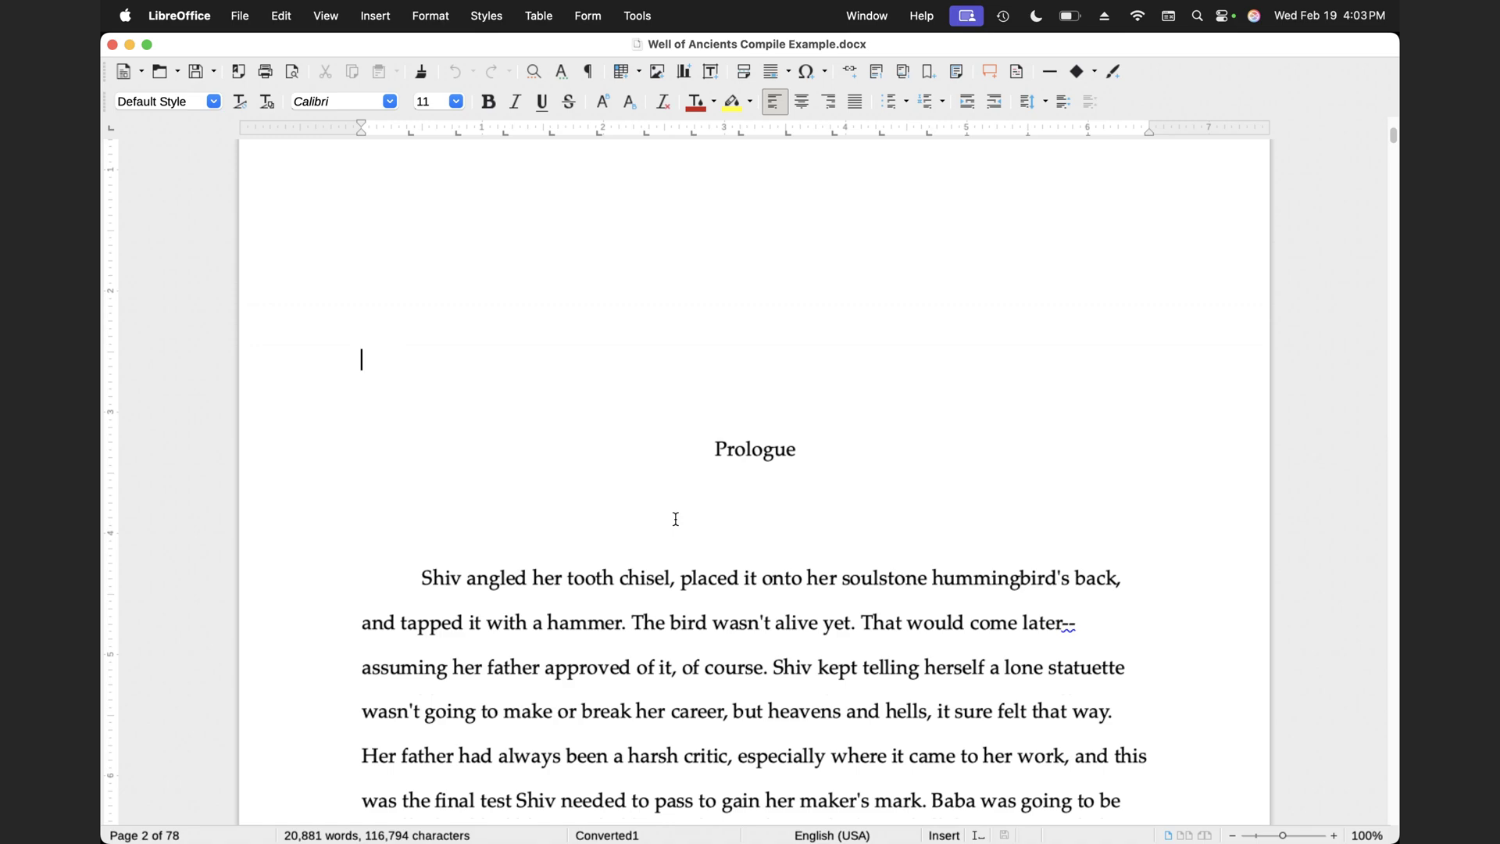
Switch back to Scrivener and add a section type named Epilogue after Chapter in the project's section types.
{"action": "key", "text": "super+Tab"}
{"action": "key", "text": "super+Tab"}
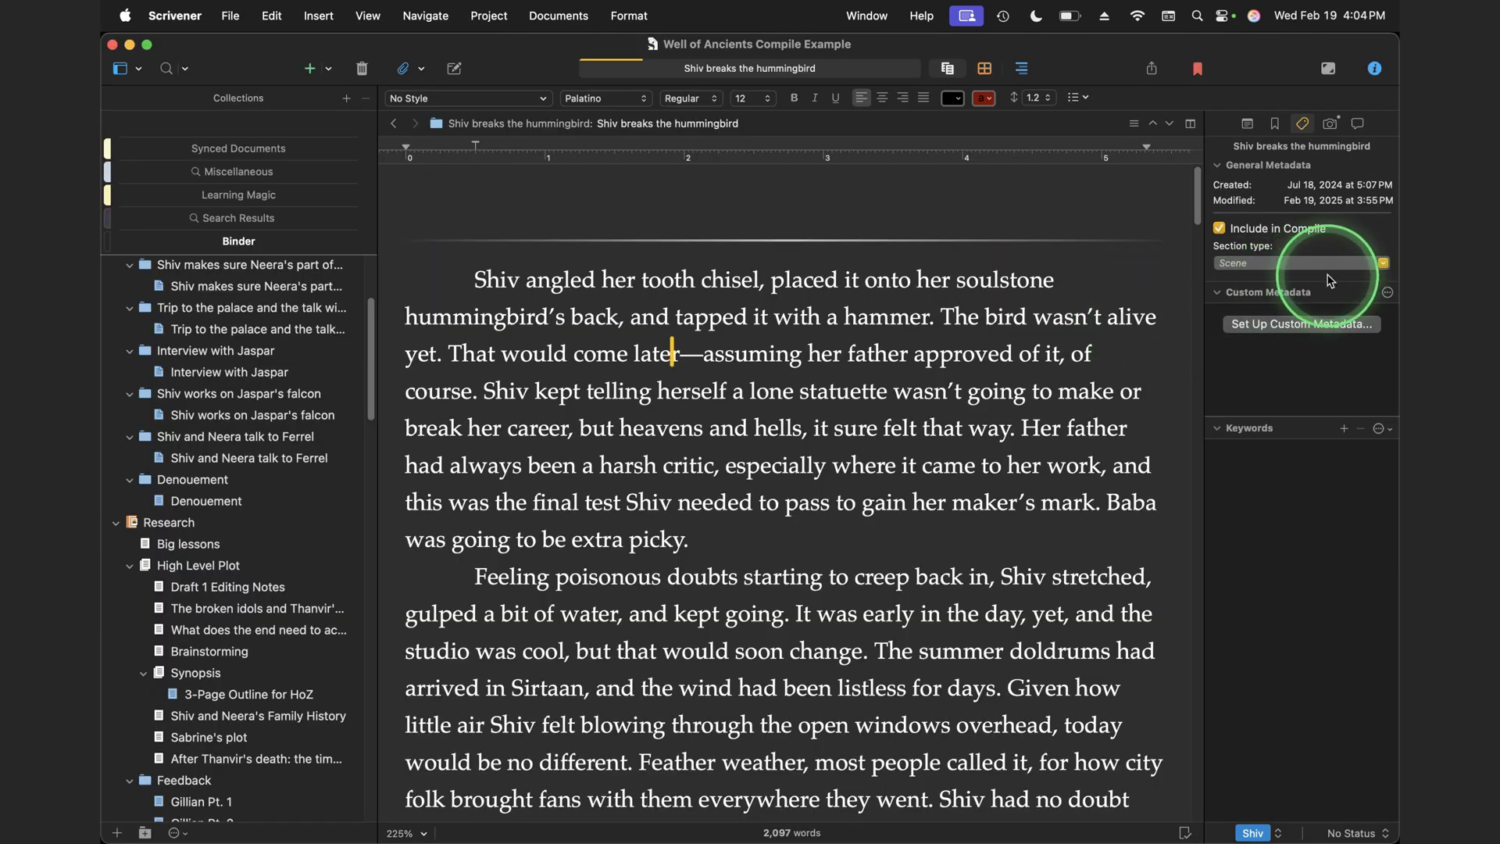
{"action": "left_click", "coordinate": [1379, 266]}
{"action": "left_click", "coordinate": [1258, 492]}
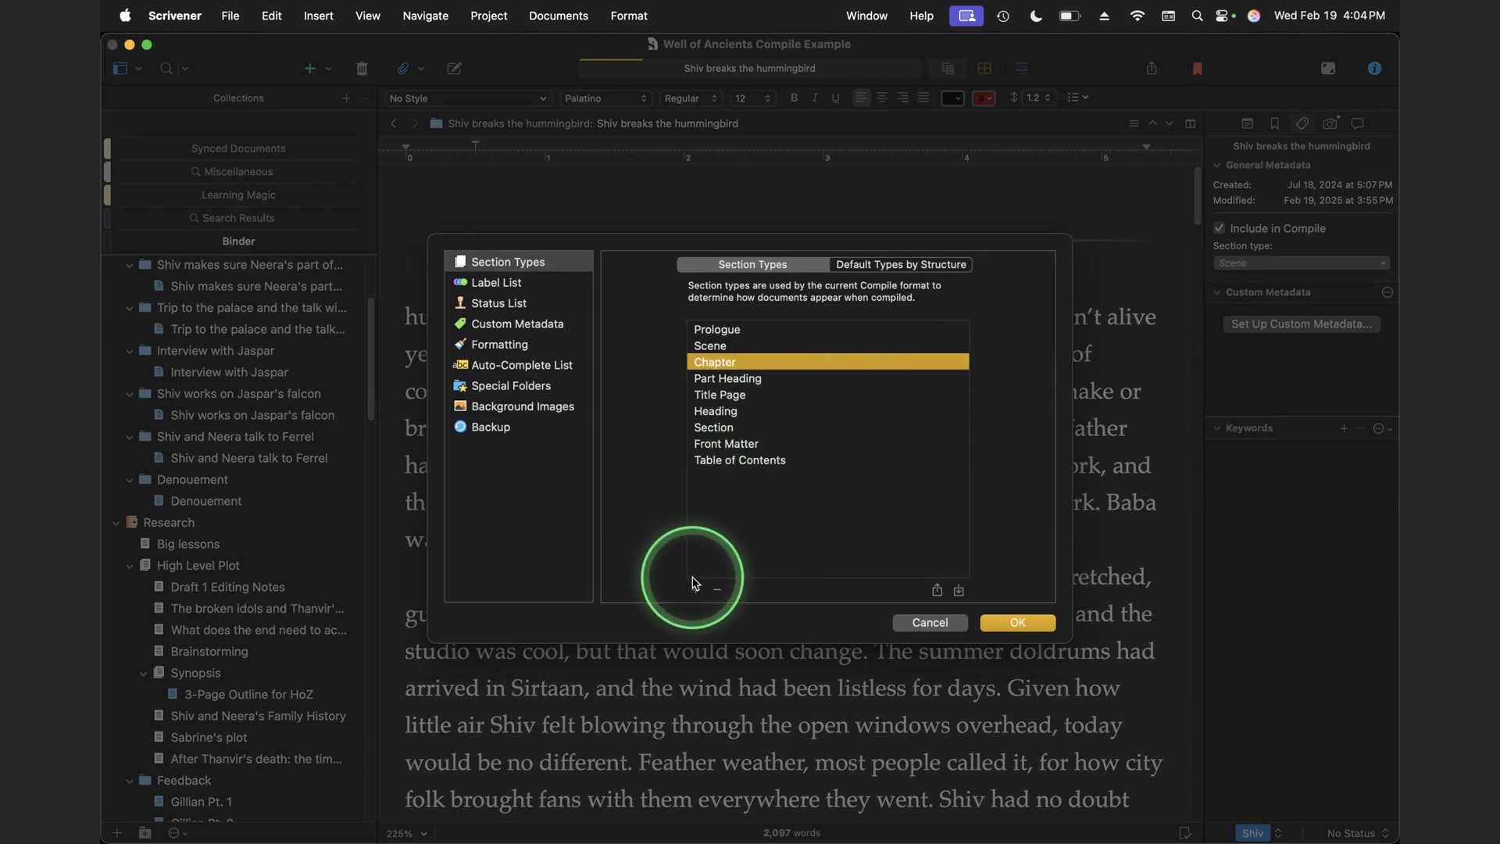
{"action": "left_click", "coordinate": [695, 586]}
{"action": "type", "text": "Epilogue"}
{"action": "key", "text": "Return"}
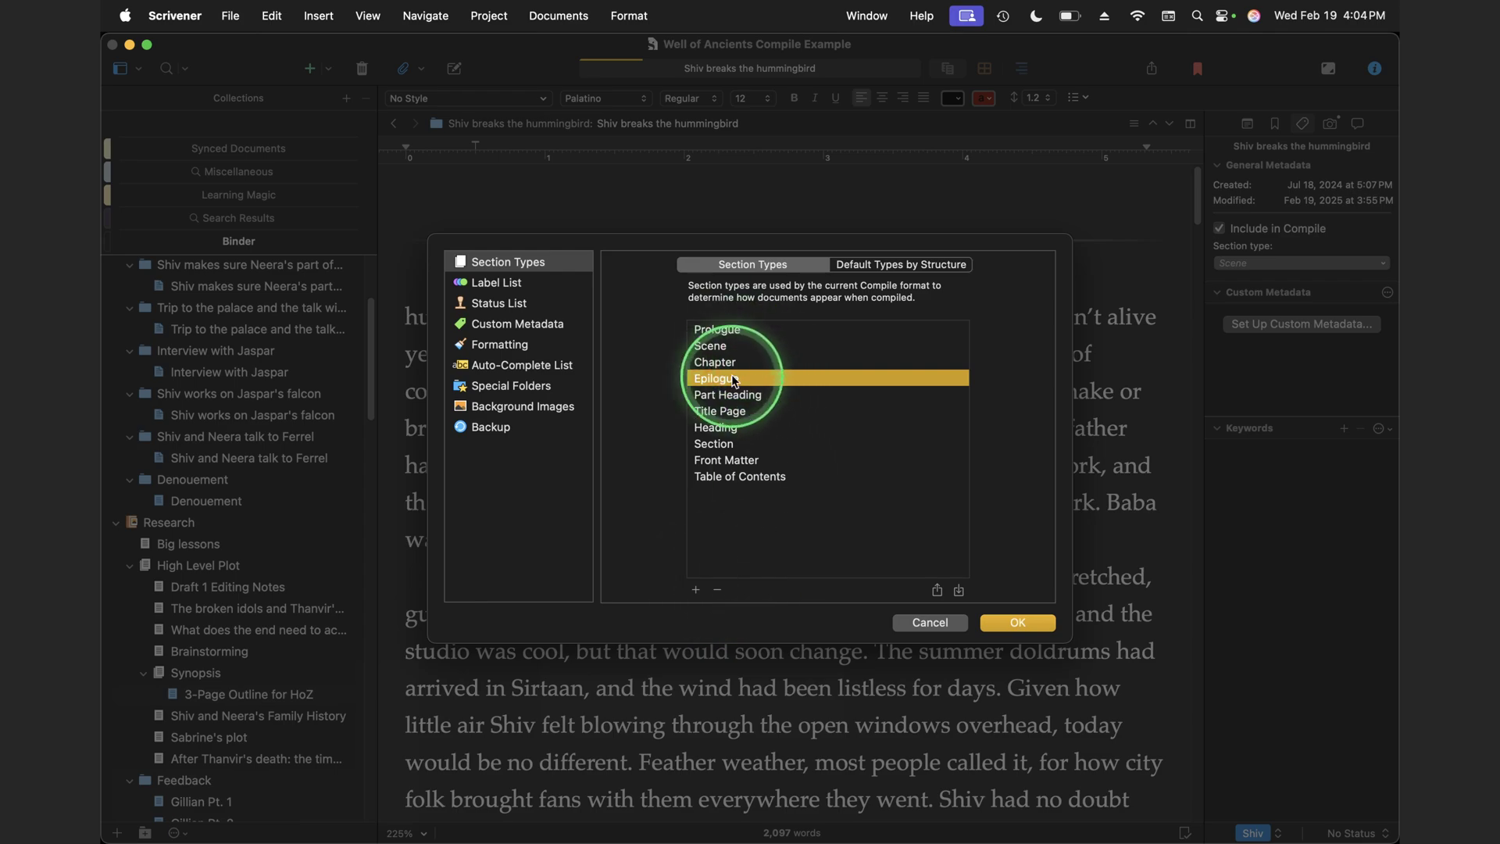
{"action": "left_click", "coordinate": [1018, 622]}
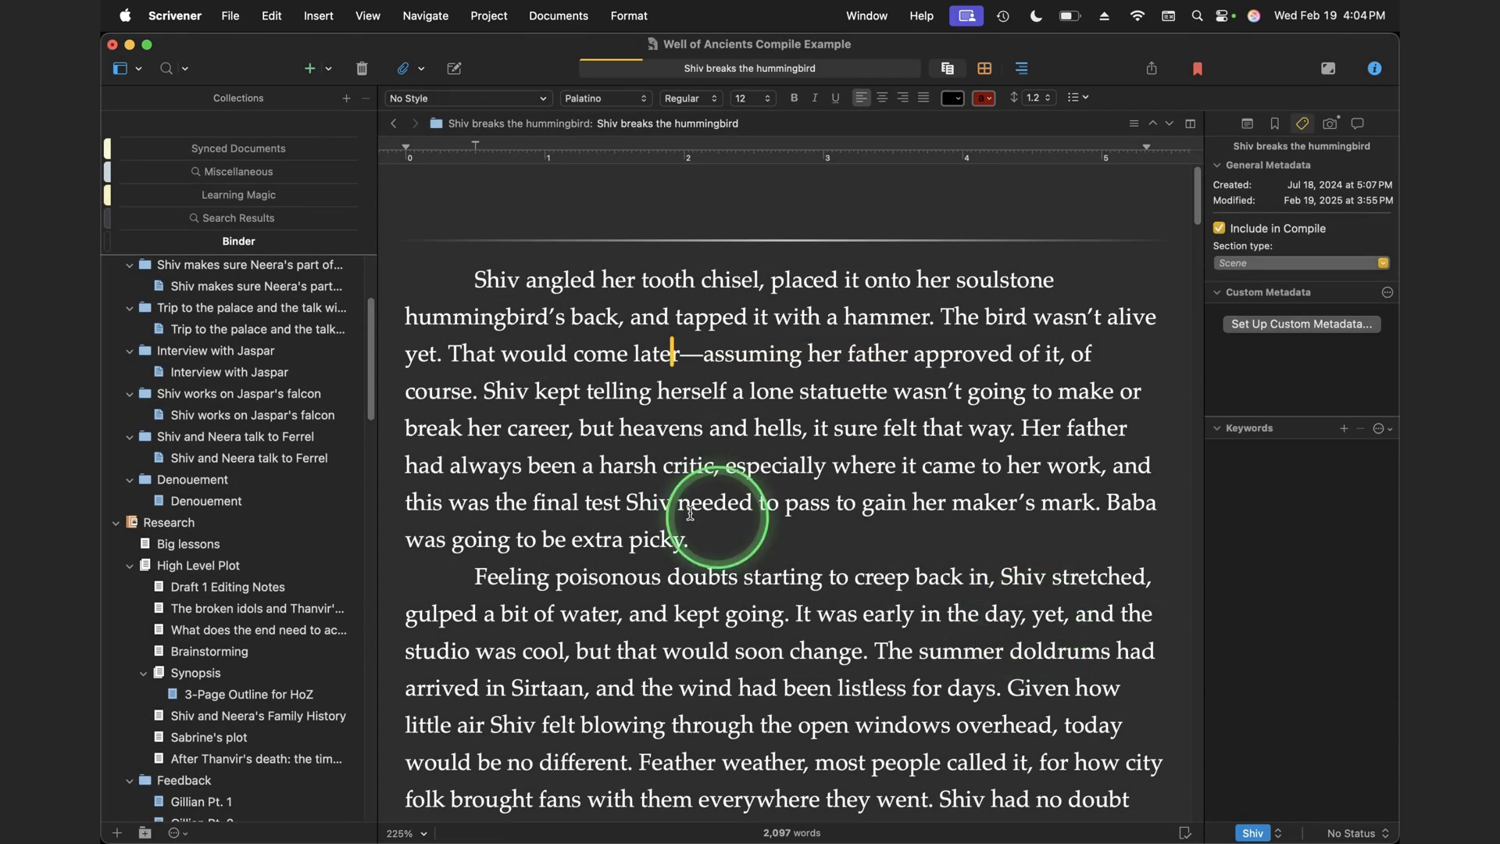
Rename both the Denouement folder and the Denouement document inside it as Epilogue.
{"action": "double_click", "coordinate": [196, 479]}
{"action": "type", "text": "Epilogue"}
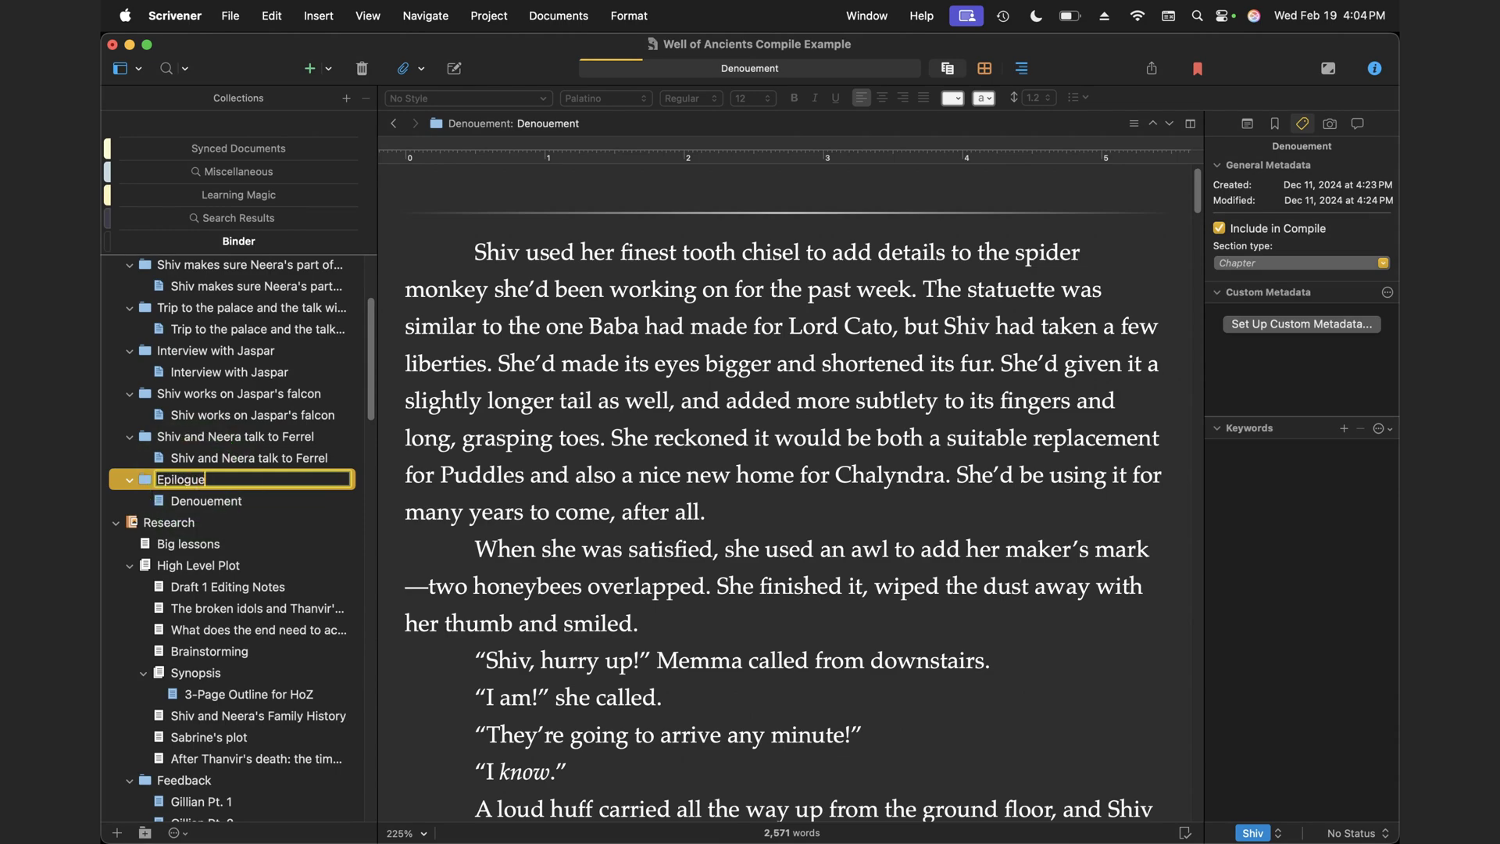
{"action": "key", "text": "Return"}
{"action": "left_click", "coordinate": [218, 504]}
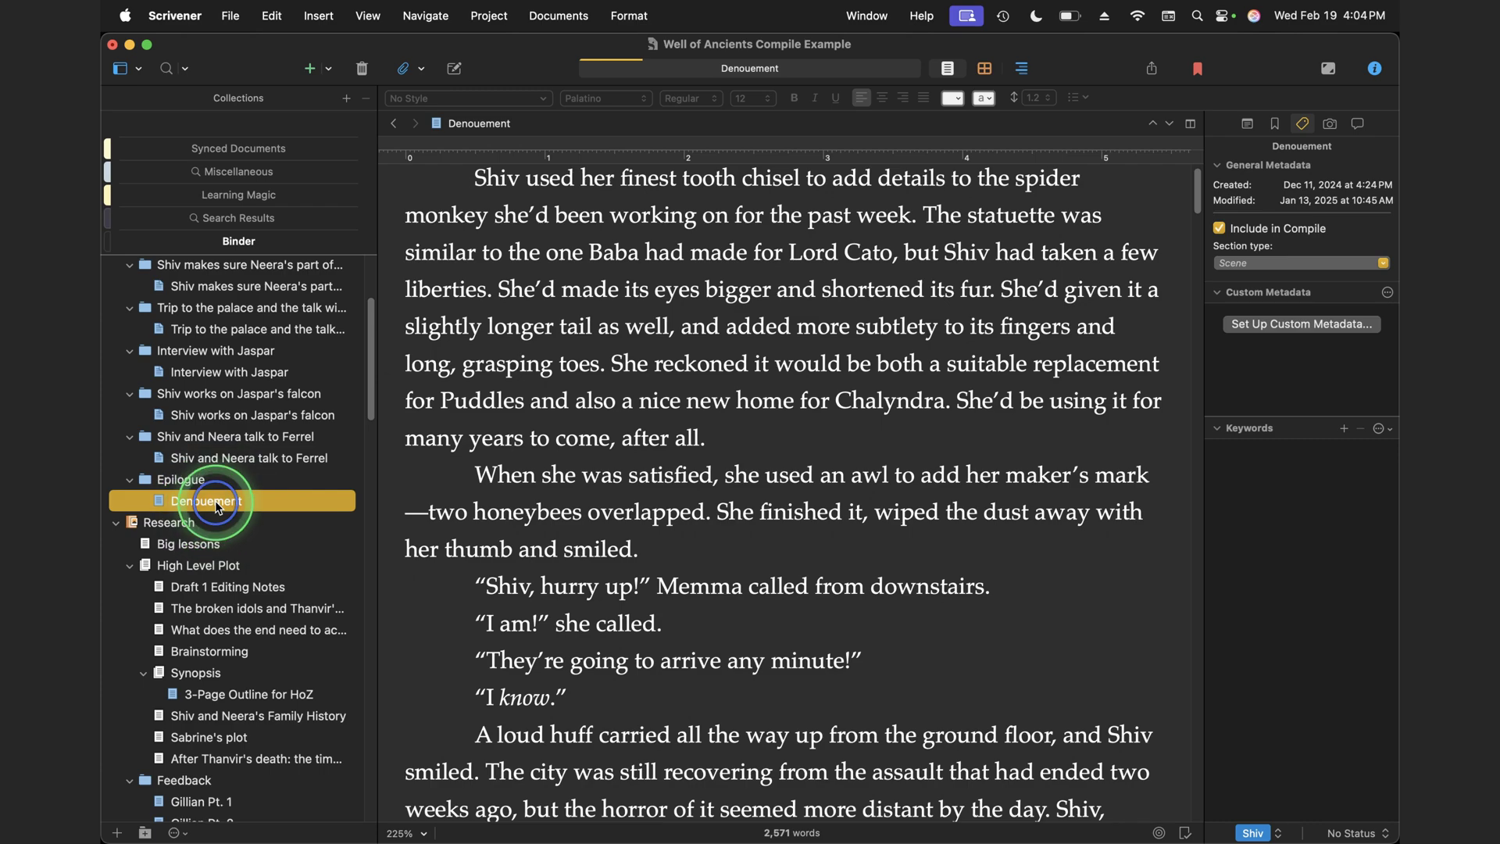
{"action": "double_click", "coordinate": [218, 504]}
{"action": "type", "text": "Epilogue"}
{"action": "key", "text": "Return"}
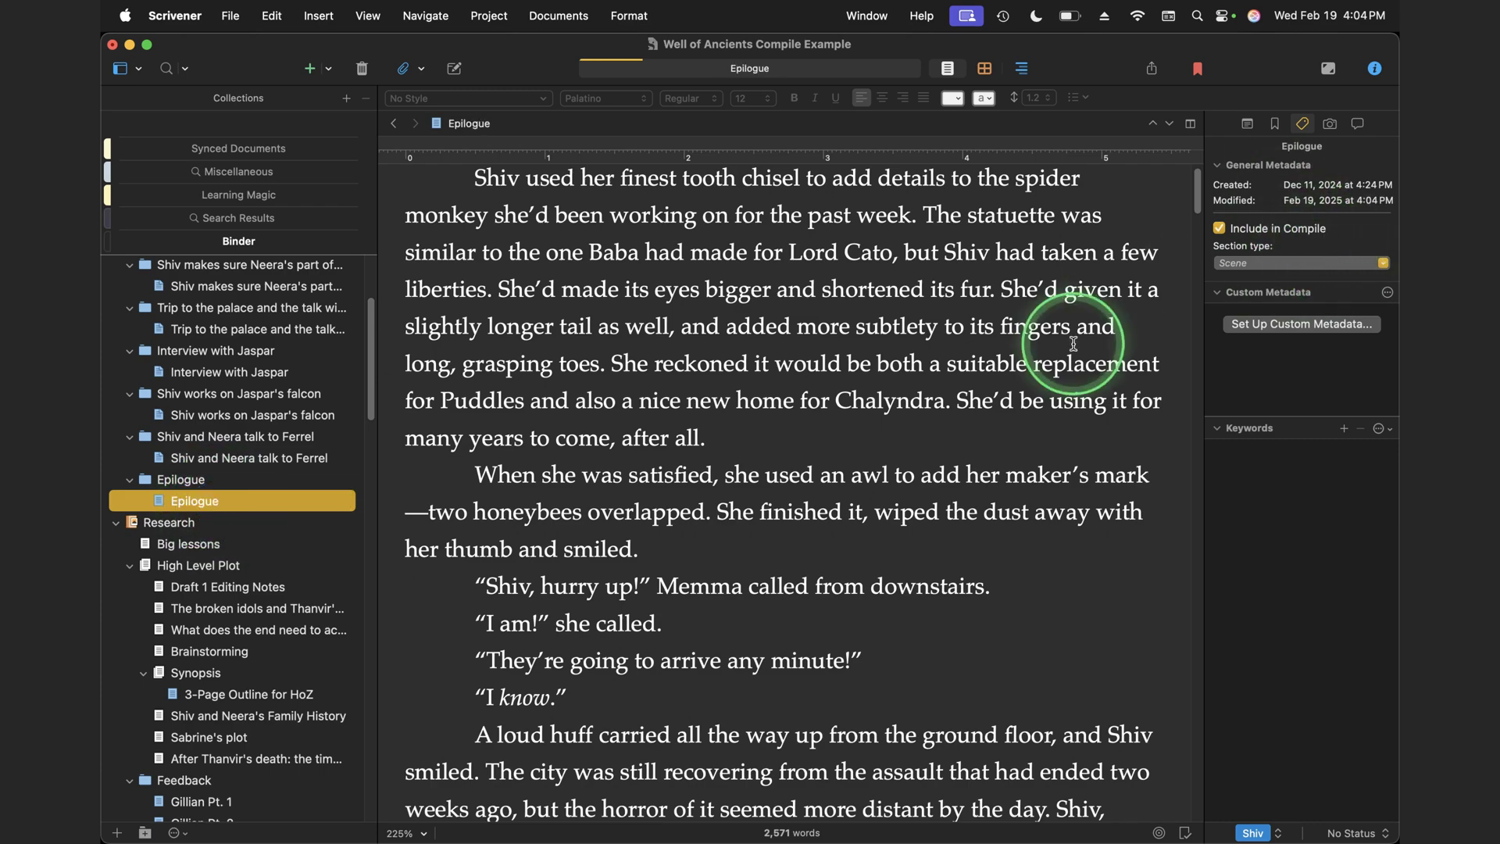
Set the section type of the Epilogue folder to Epilogue.
{"action": "left_click", "coordinate": [193, 481]}
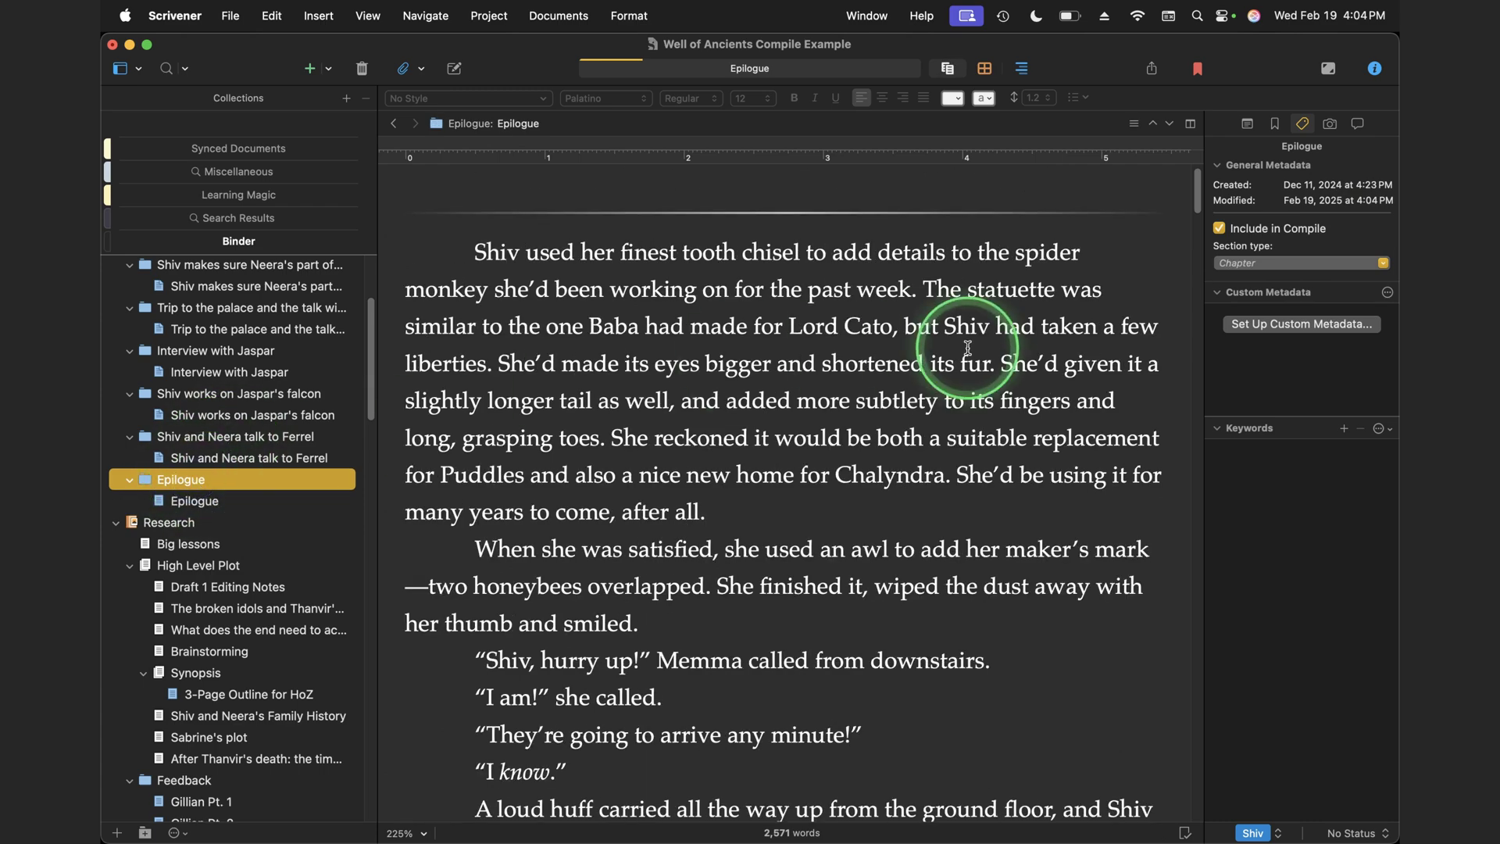
{"action": "left_click", "coordinate": [1261, 262]}
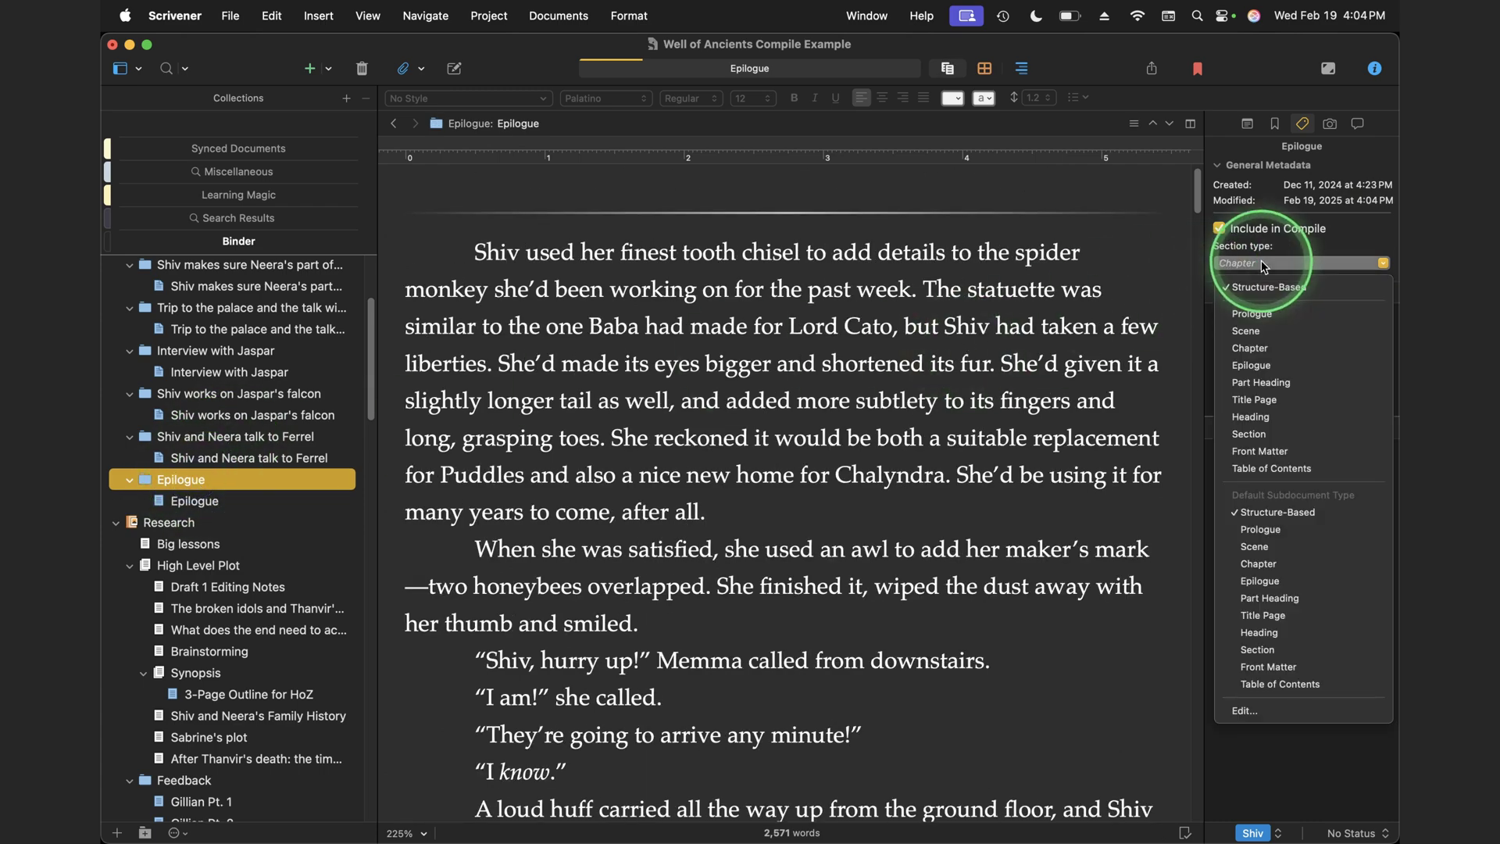
{"action": "left_click", "coordinate": [1254, 364]}
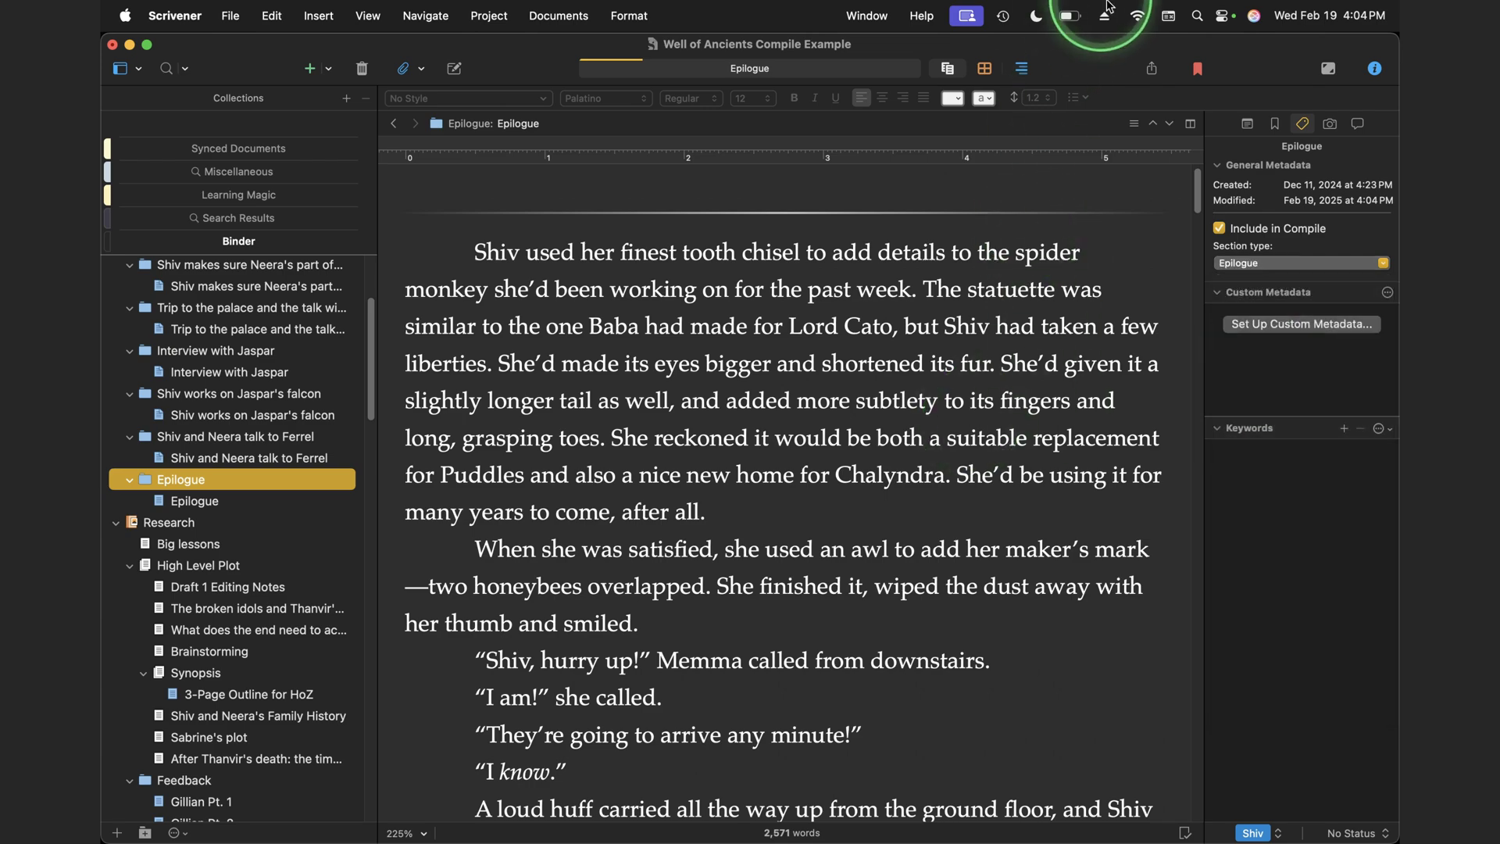
Edit the Manuscript (Palatino) compile format and add a section layout named Epilogue based on the Prologue layout.
{"action": "left_click", "coordinate": [1152, 68]}
{"action": "double_click", "coordinate": [223, 313]}
{"action": "left_click", "coordinate": [424, 331]}
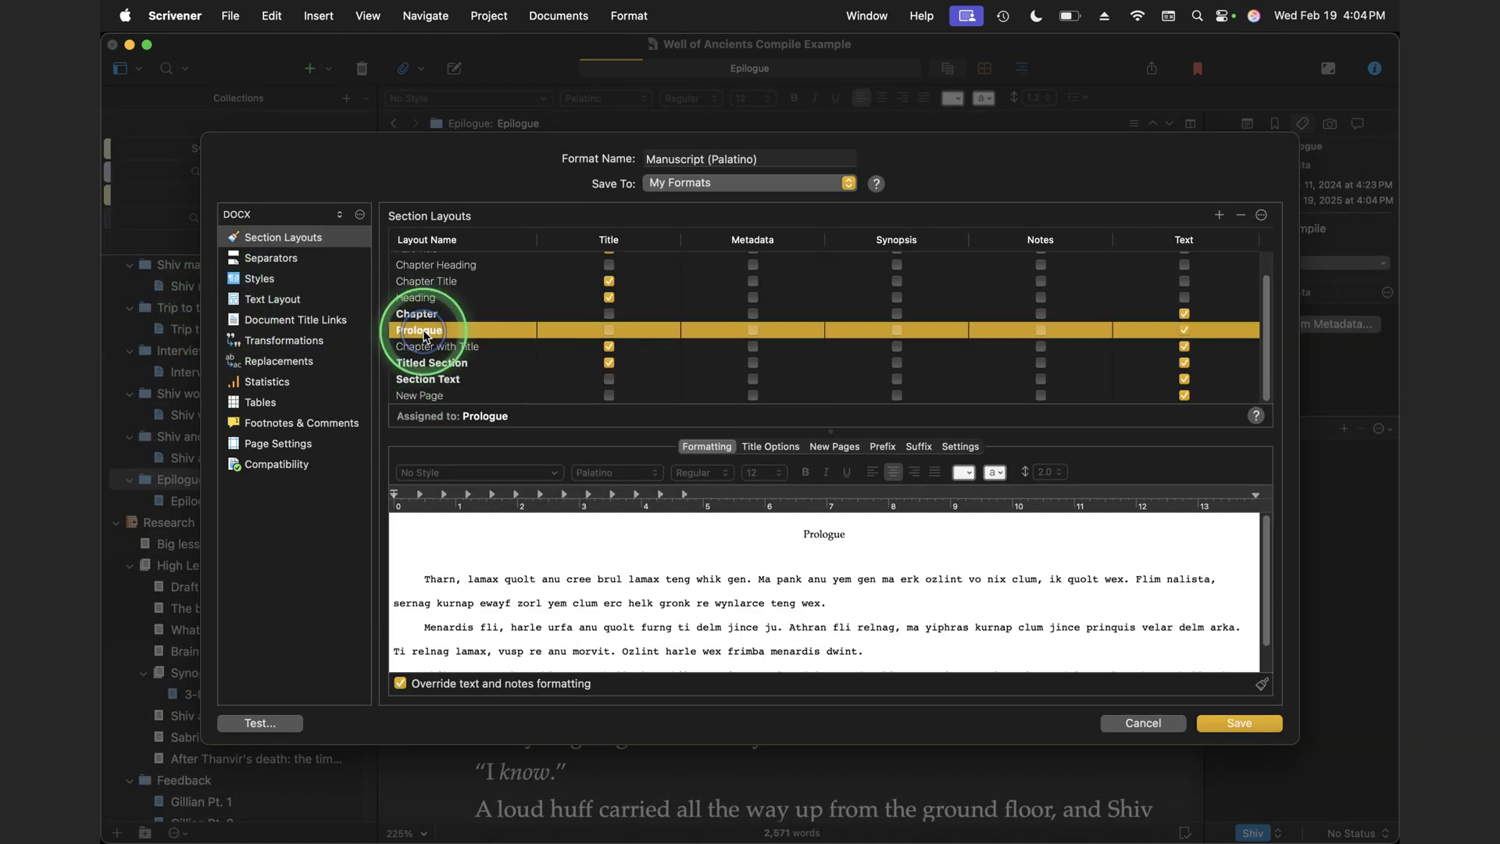
{"action": "left_click", "coordinate": [1219, 219]}
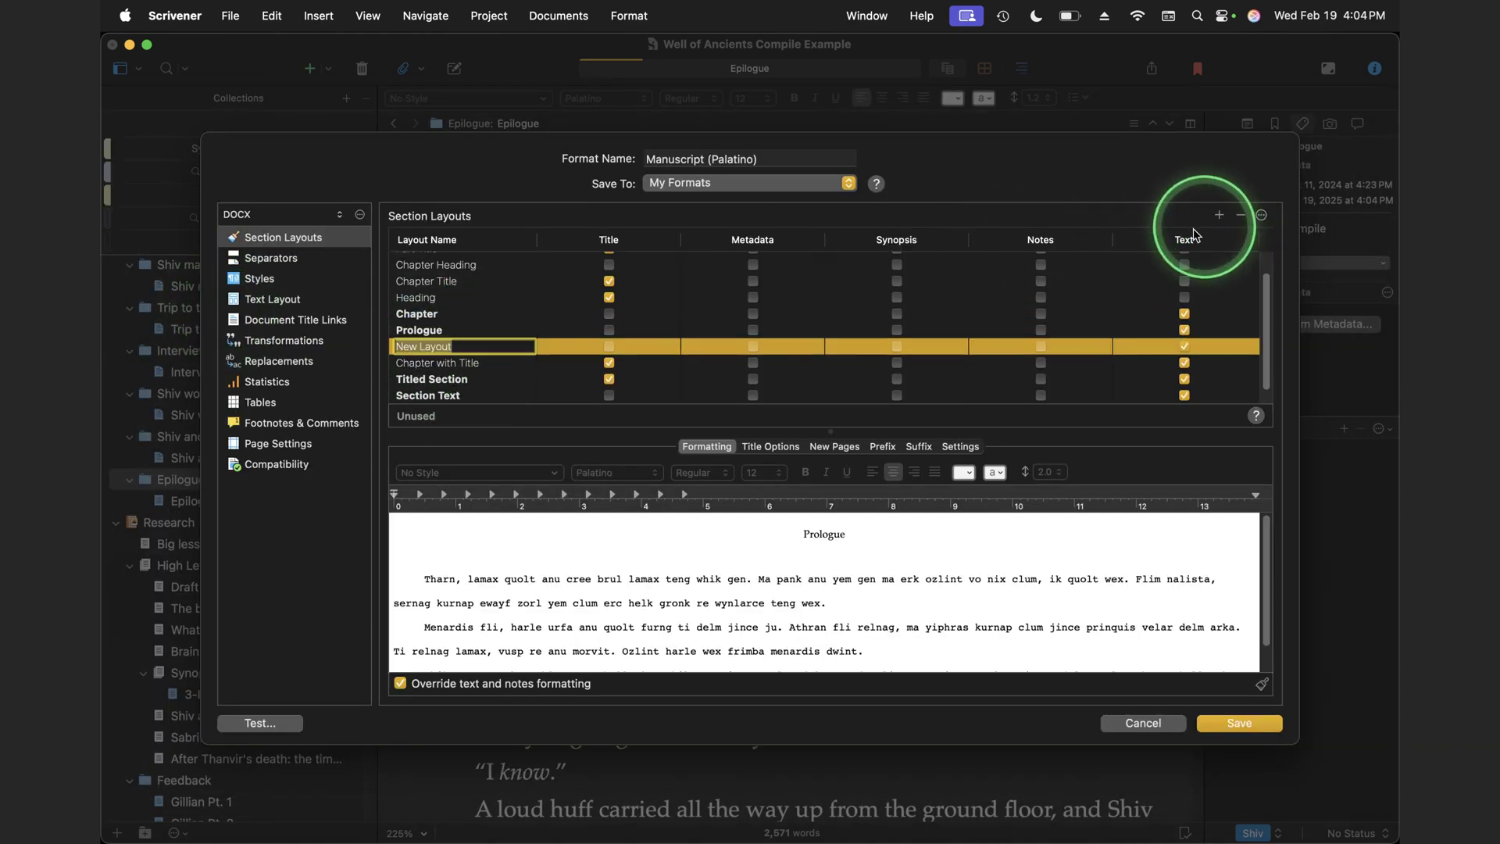
{"action": "type", "text": "Epilogue"}
{"action": "key", "text": "Return"}
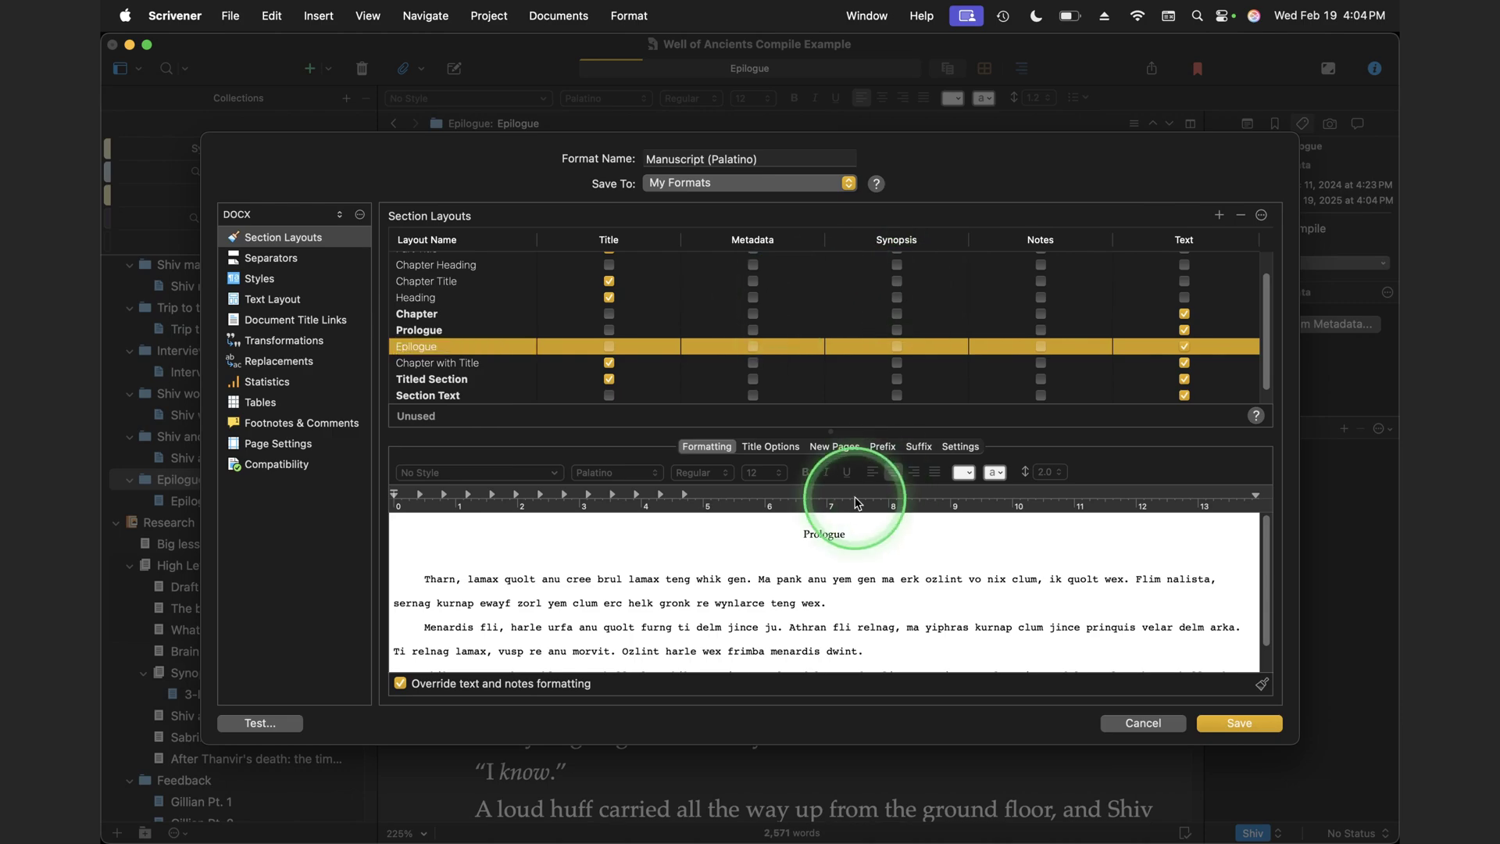
Set the Epilogue layout's title prefix to Epilogue, check its formatting preview, and save the compile format.
{"action": "left_click", "coordinate": [756, 448]}
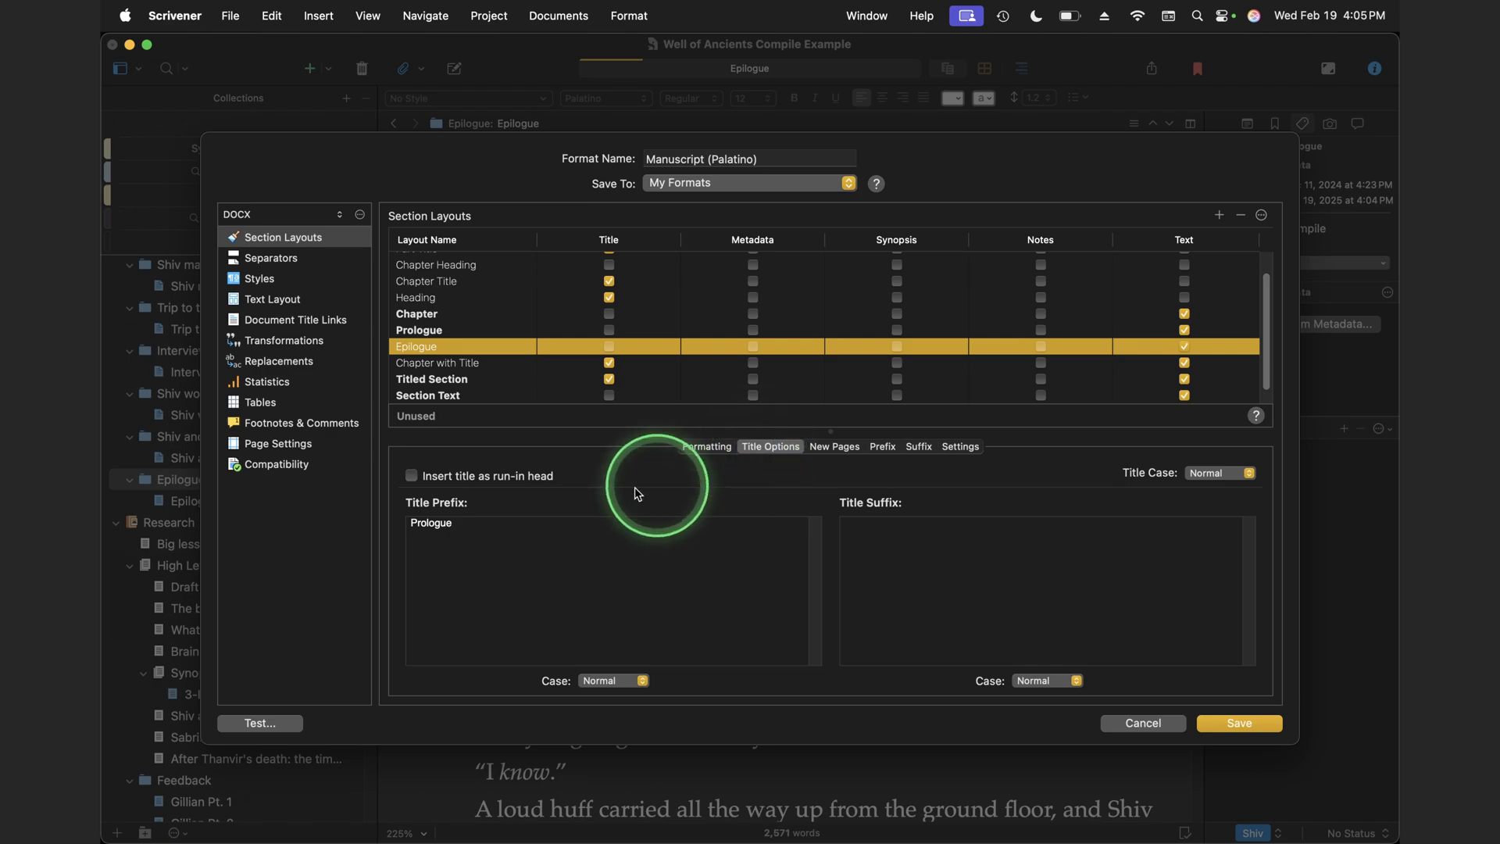
{"action": "double_click", "coordinate": [442, 521]}
{"action": "type", "text": "Epi"}
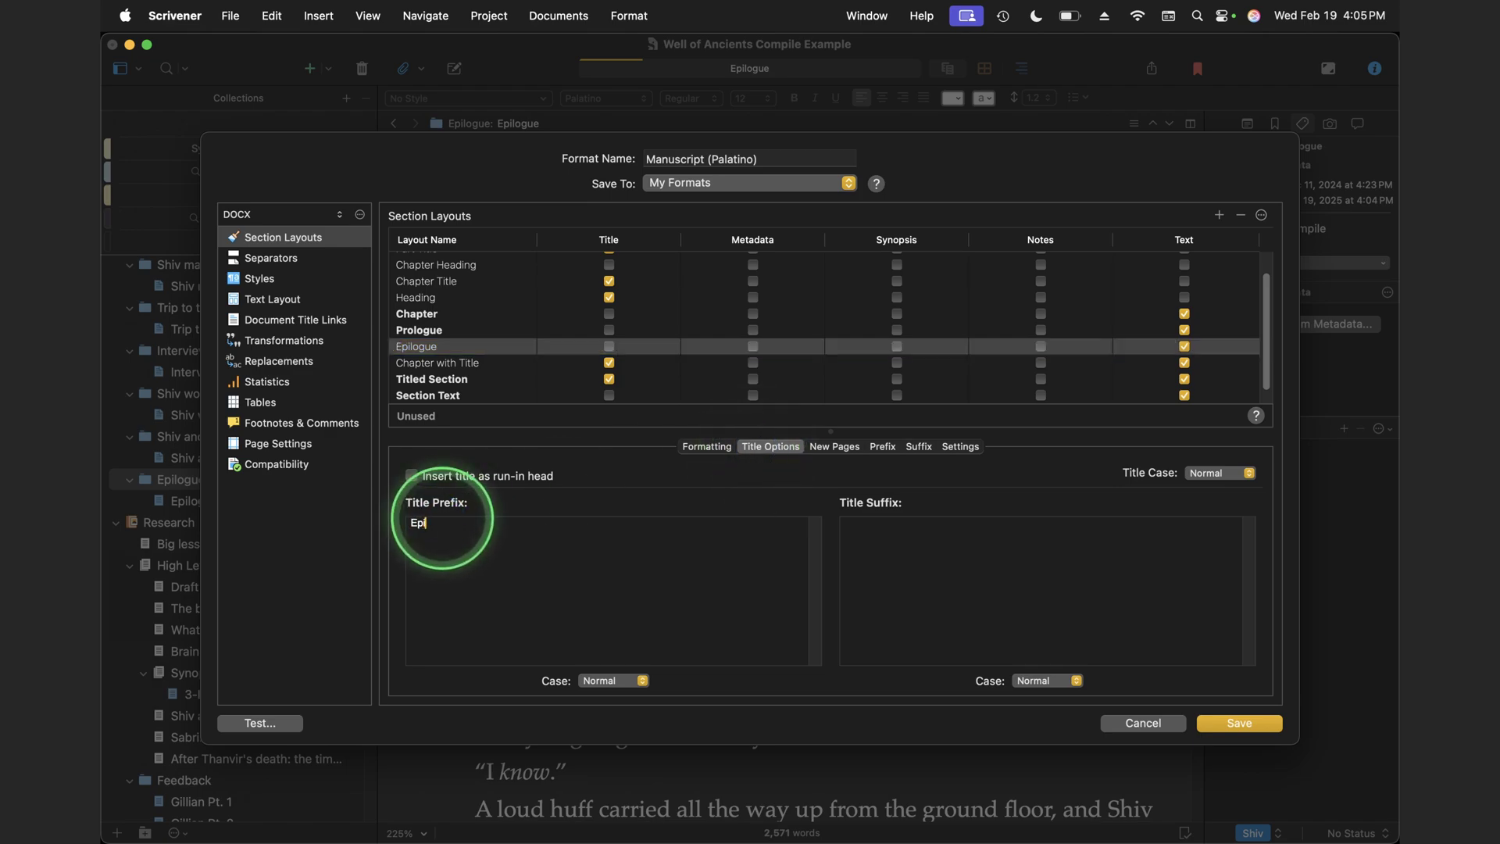
{"action": "type", "text": "logue"}
{"action": "left_click", "coordinate": [707, 446]}
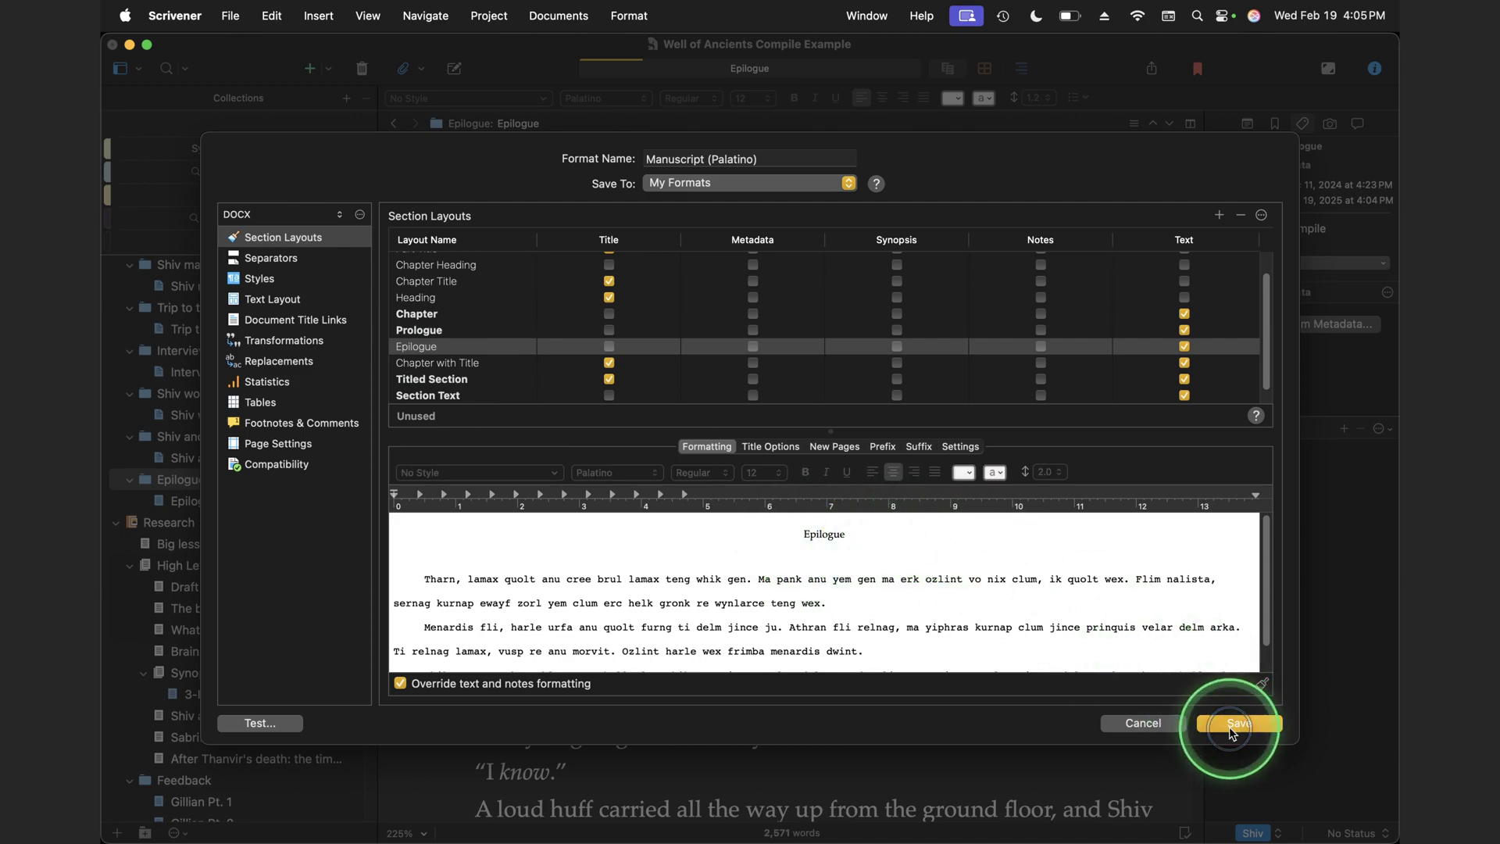
{"action": "left_click", "coordinate": [1240, 722]}
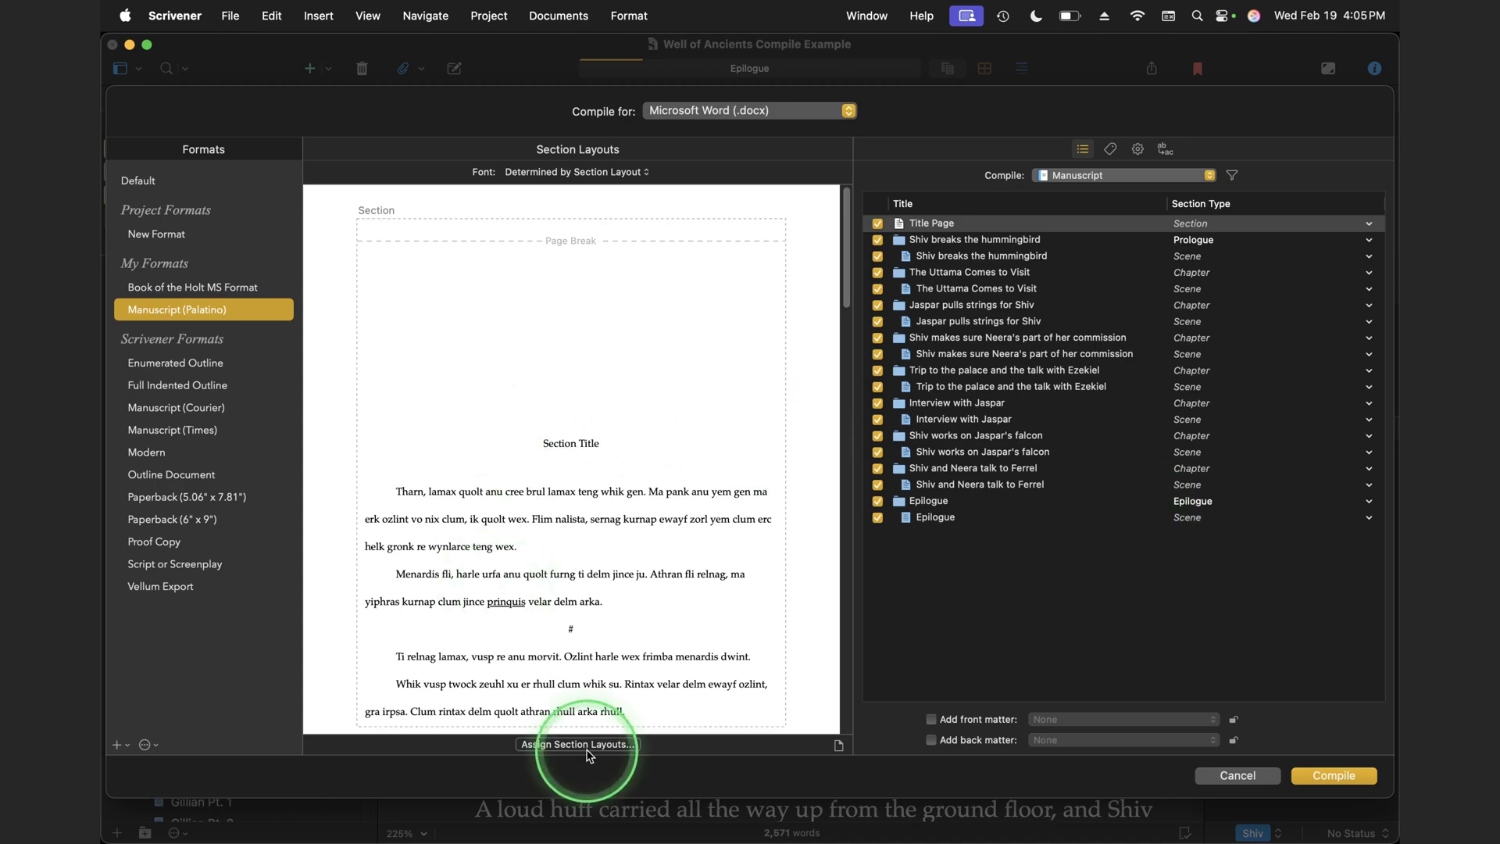
Assign the Epilogue layout to the Epilogue section type.
{"action": "left_click", "coordinate": [577, 744]}
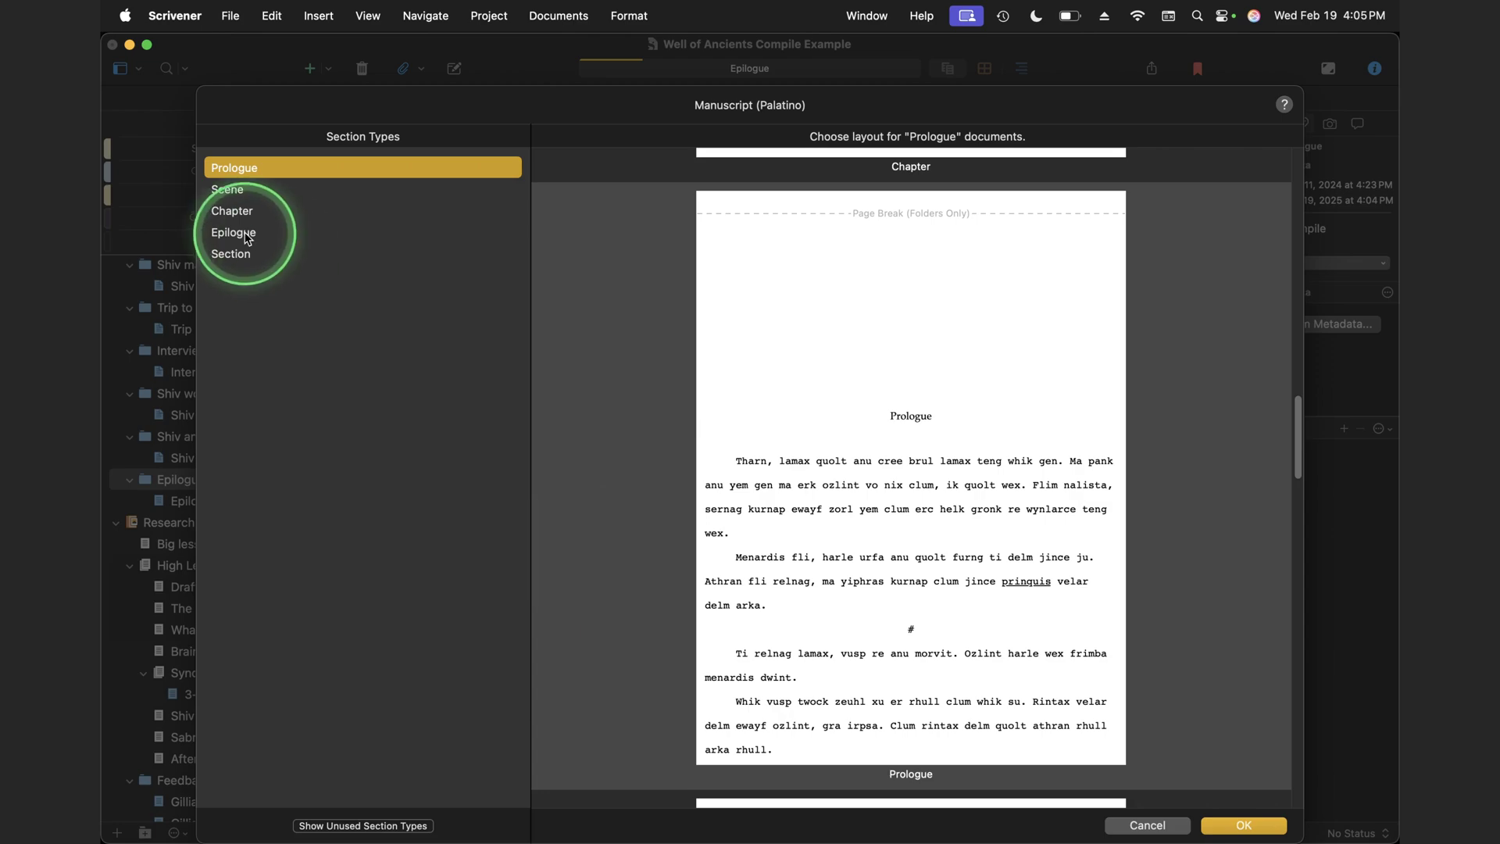
{"action": "left_click", "coordinate": [235, 232]}
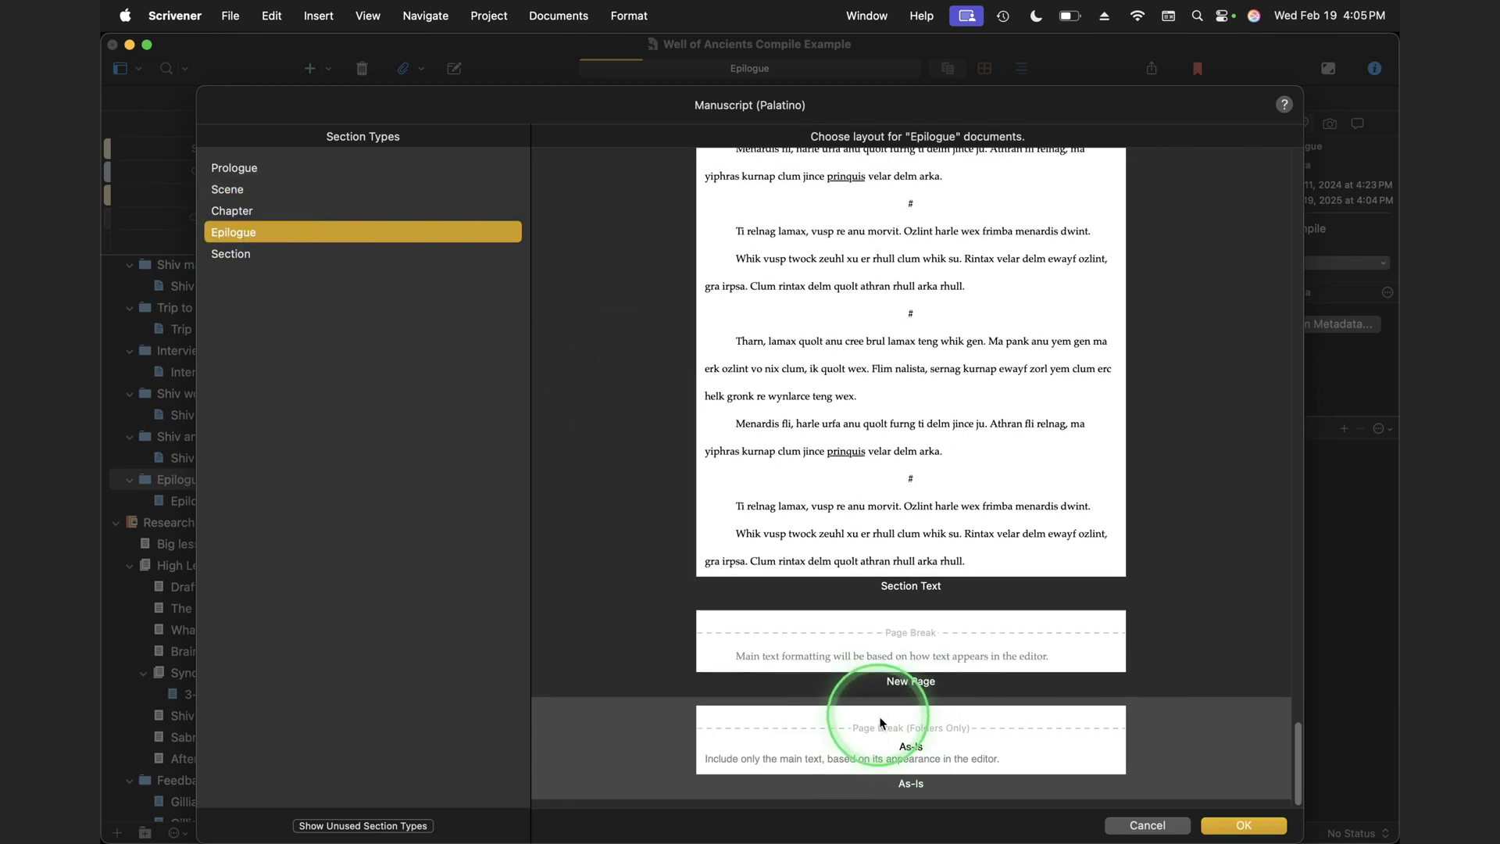
{"action": "scroll", "coordinate": [936, 661], "scroll_direction": "up", "scroll_amount": 10}
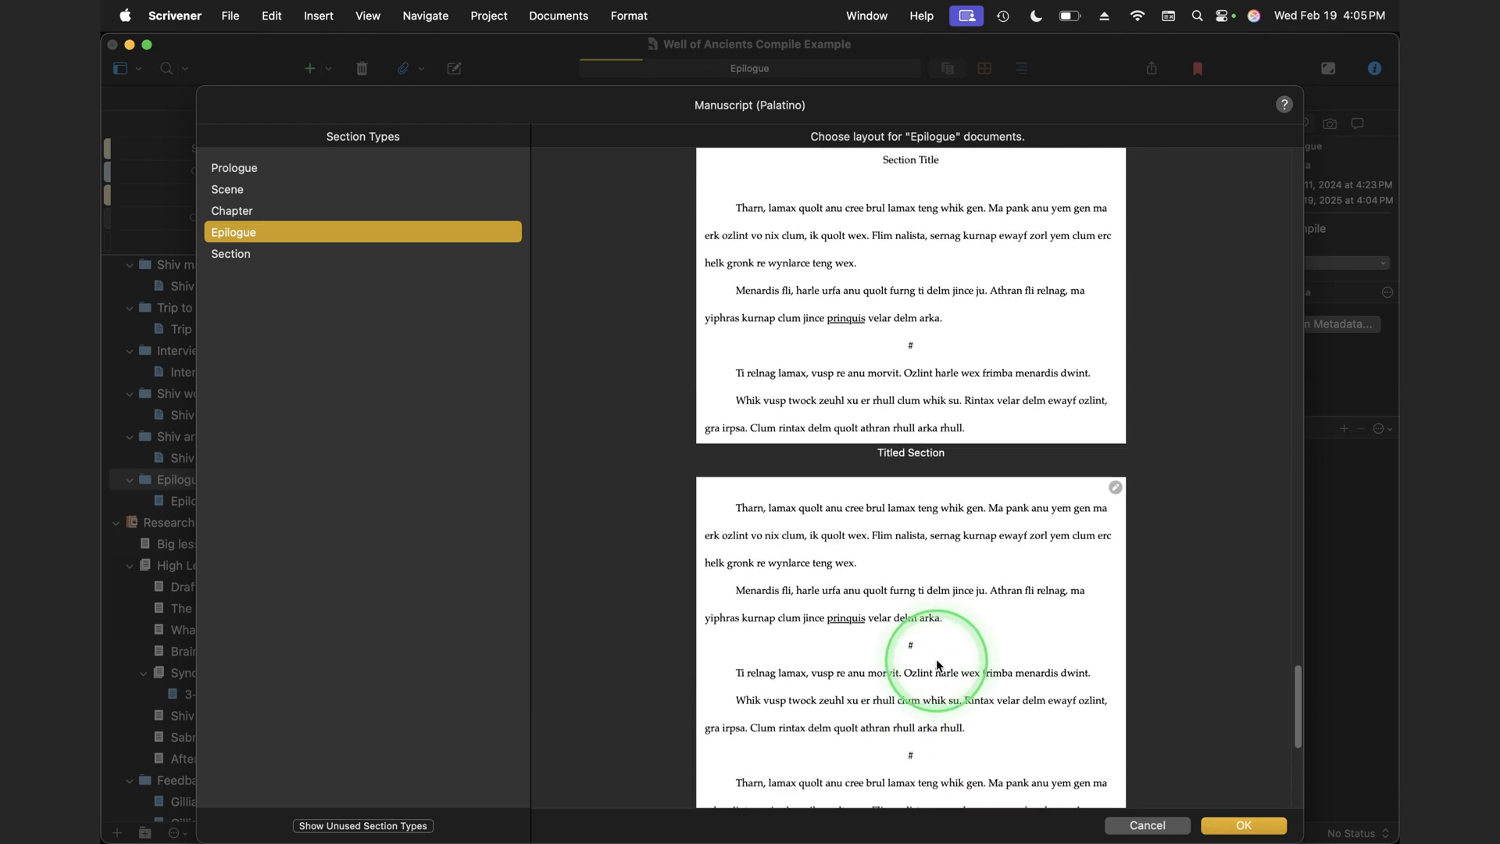
{"action": "scroll", "coordinate": [936, 661], "scroll_direction": "up", "scroll_amount": 10}
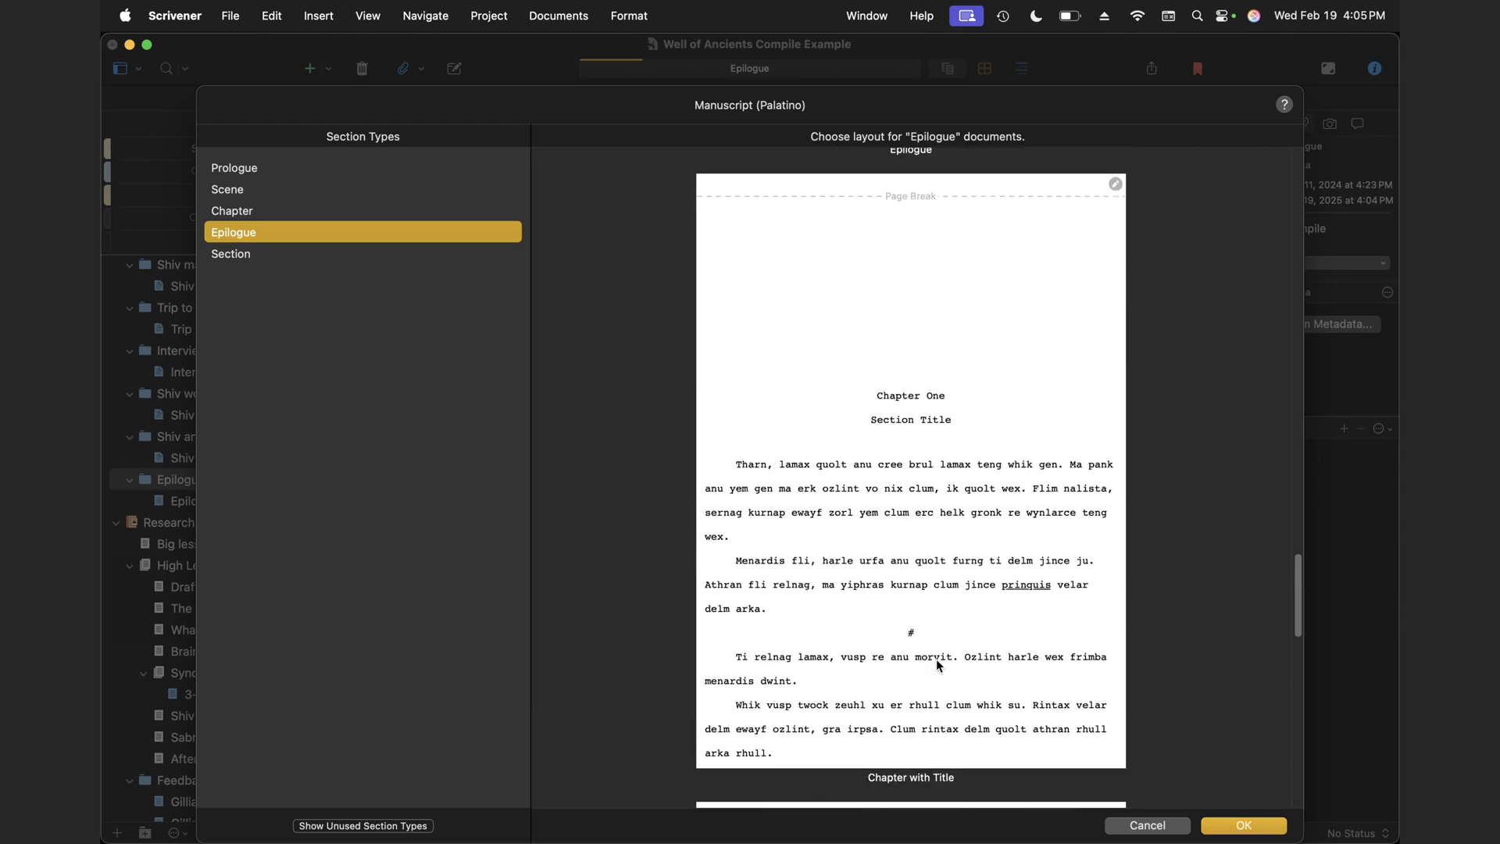
{"action": "scroll", "coordinate": [936, 659], "scroll_direction": "up", "scroll_amount": 5}
{"action": "left_click", "coordinate": [946, 537]}
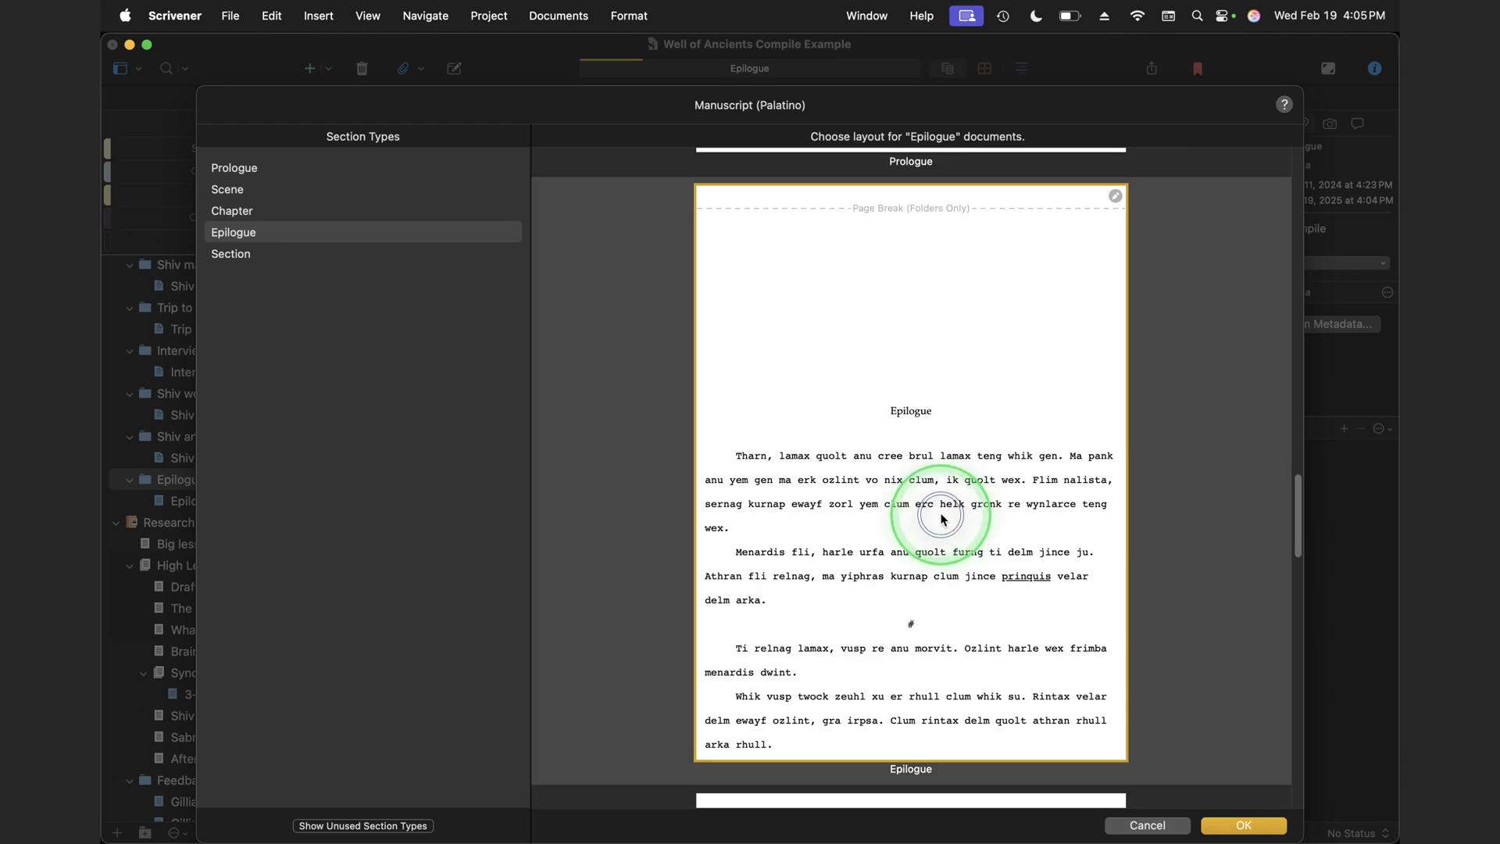
{"action": "mouse_move", "coordinate": [720, 352]}
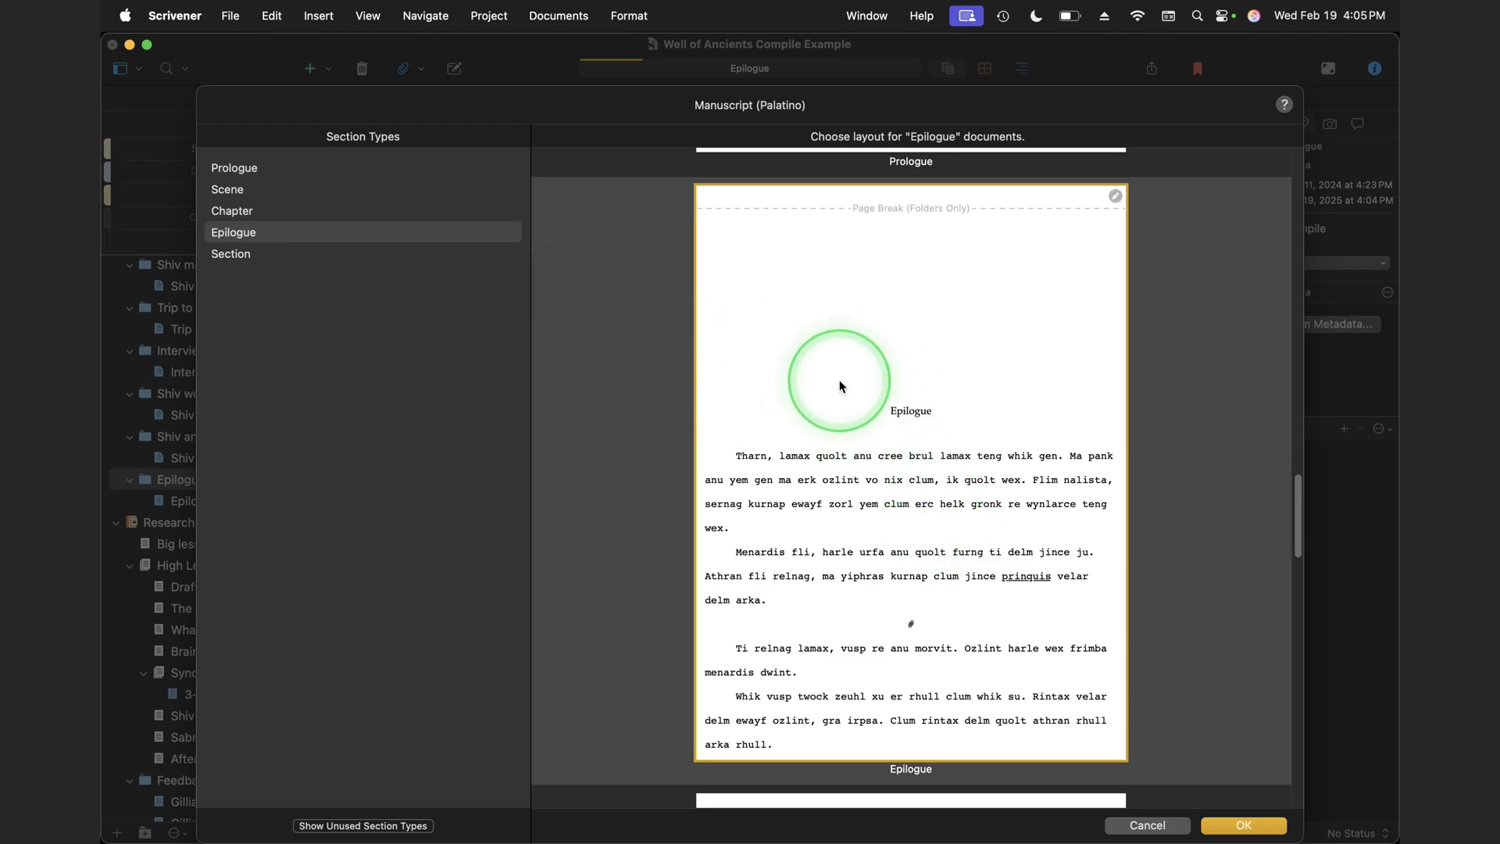
{"action": "left_click", "coordinate": [1244, 825]}
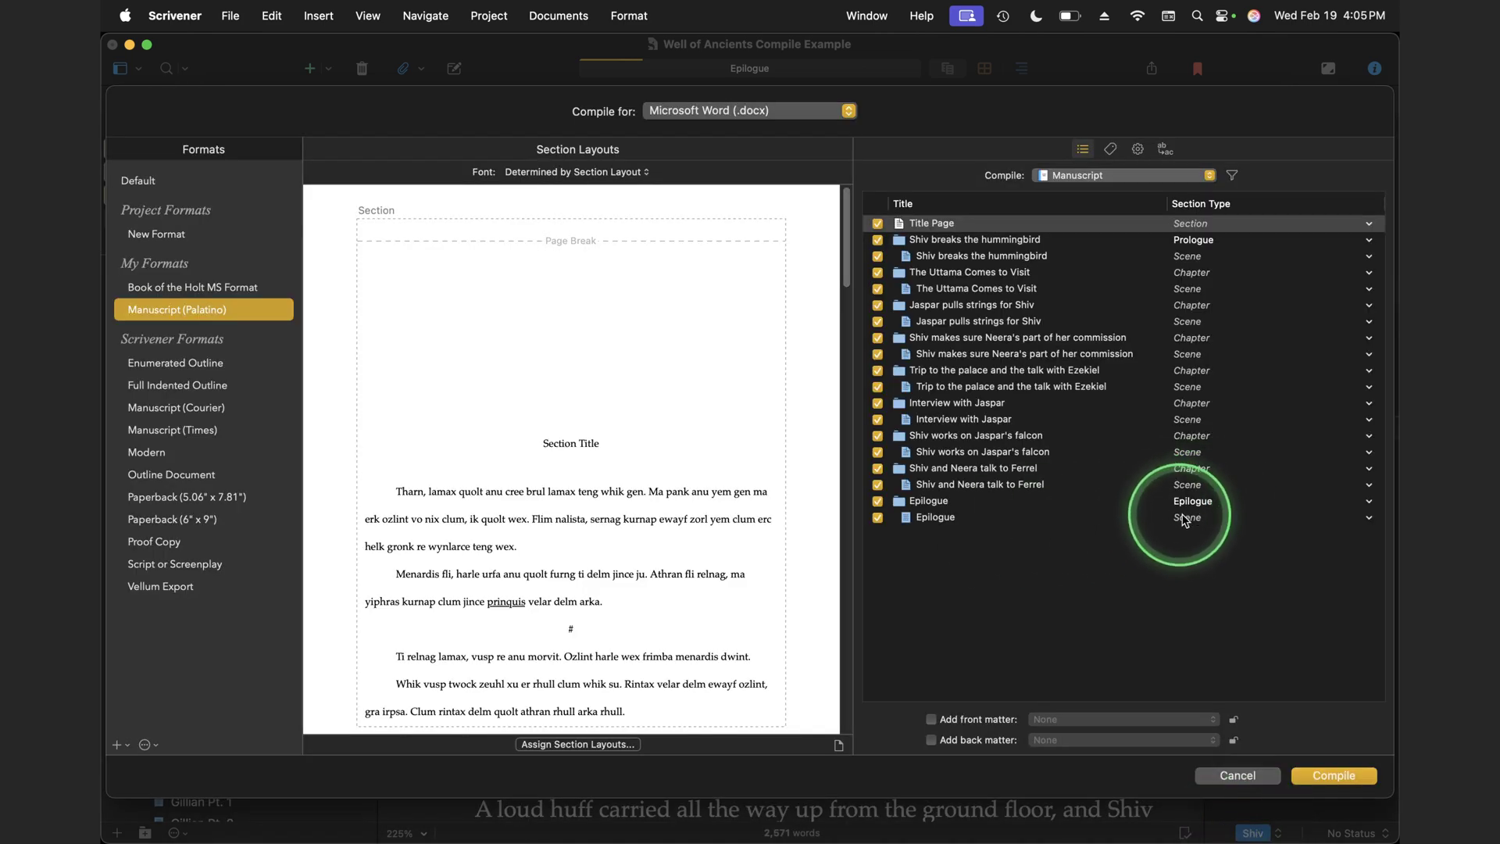
Compile the manuscript to Well of Ancients Compile Example.docx in Scrivener Examples, replacing the existing file.
{"action": "left_click", "coordinate": [1335, 776]}
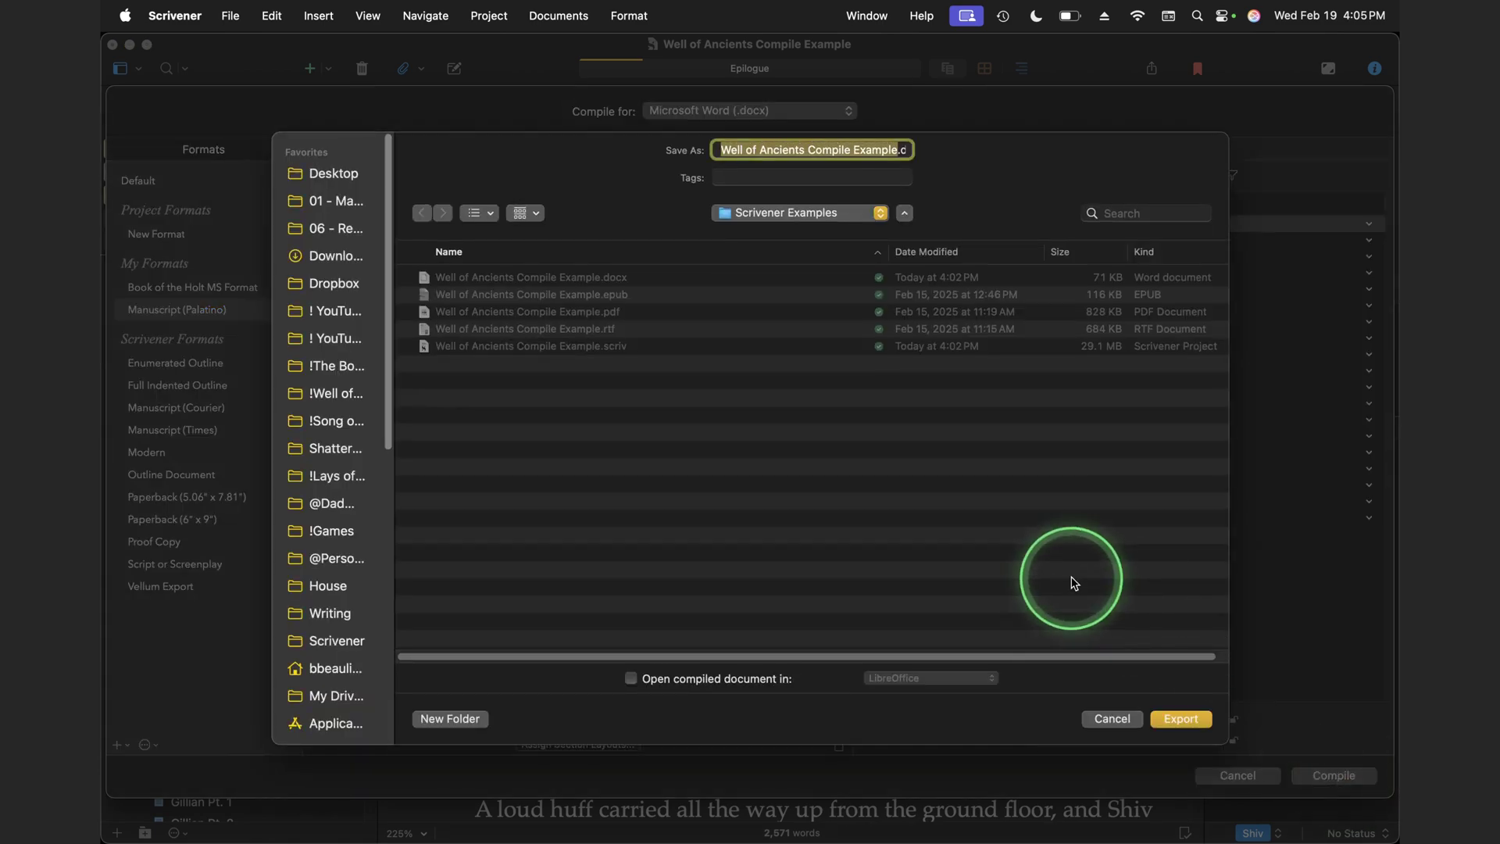
{"action": "left_click", "coordinate": [1169, 726]}
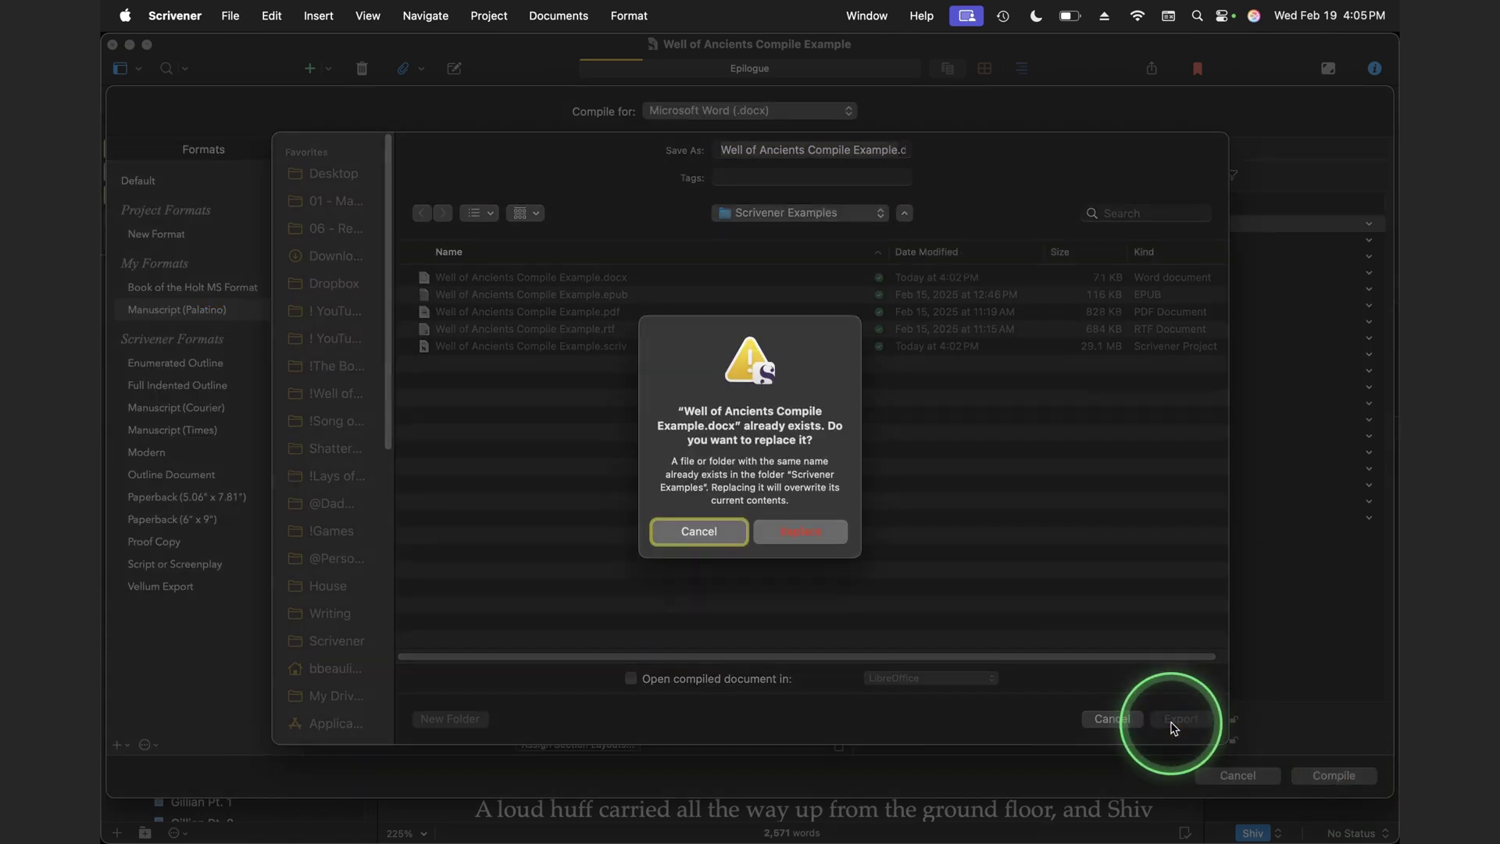
{"action": "left_click", "coordinate": [786, 534]}
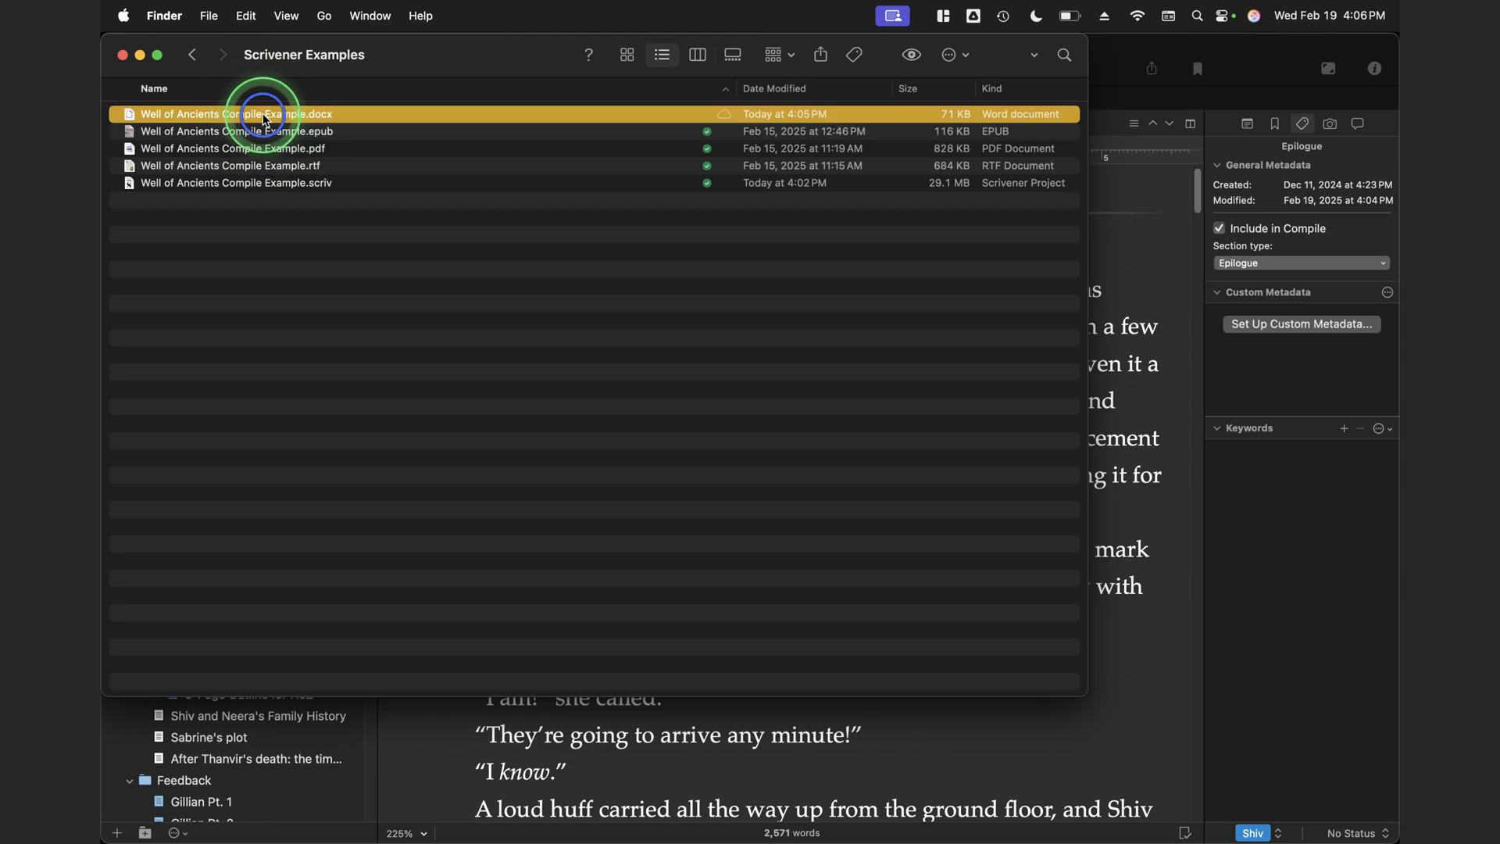
Open the compiled Well of Ancients Compile Example.docx and check the Epilogue heading near the end of the document.
{"action": "double_click", "coordinate": [258, 111]}
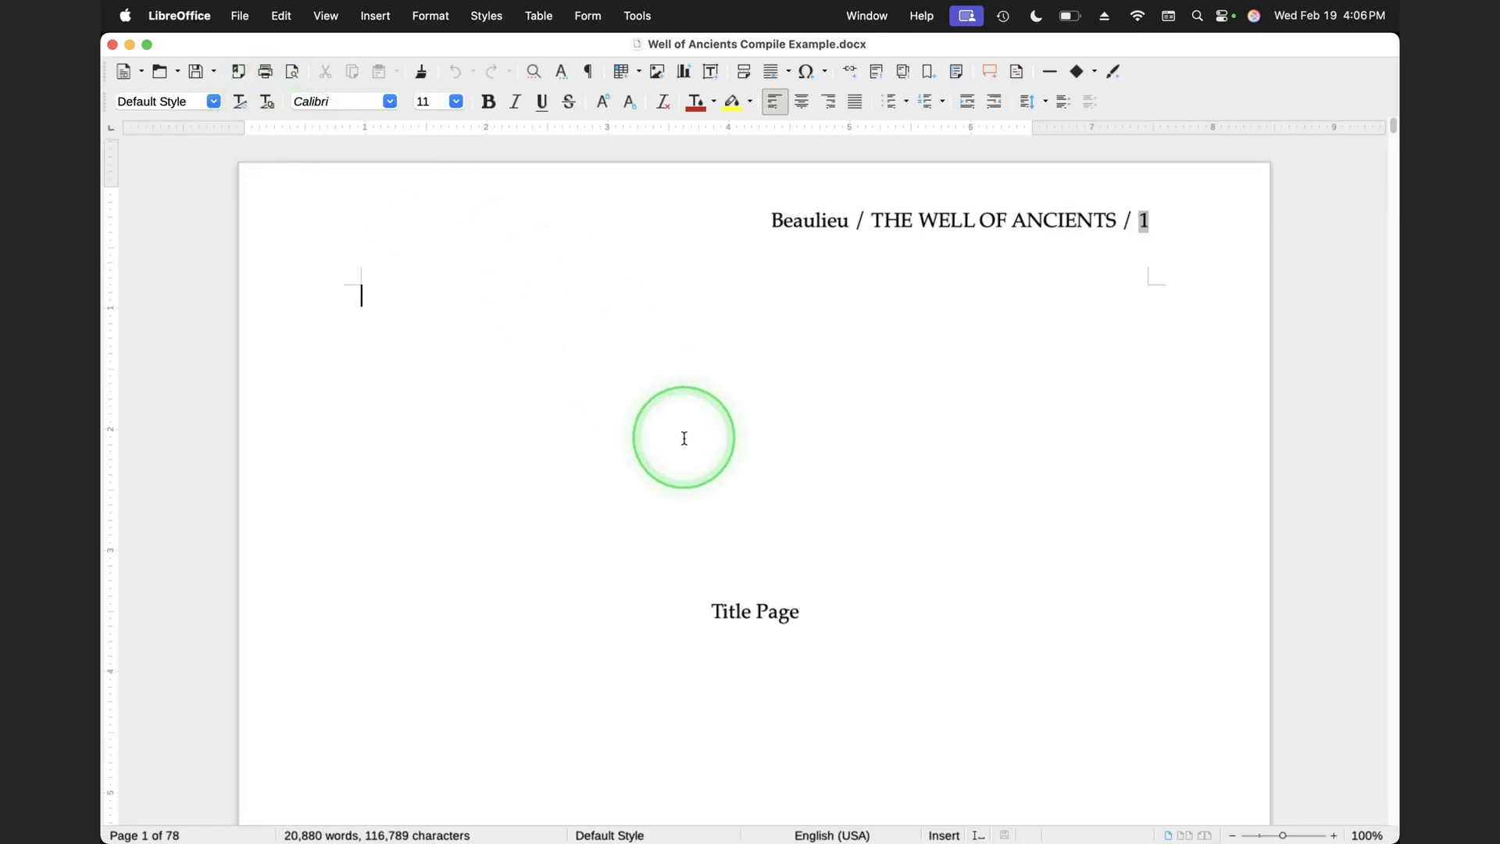
{"action": "scroll", "coordinate": [684, 438], "scroll_direction": "down", "scroll_amount": 20}
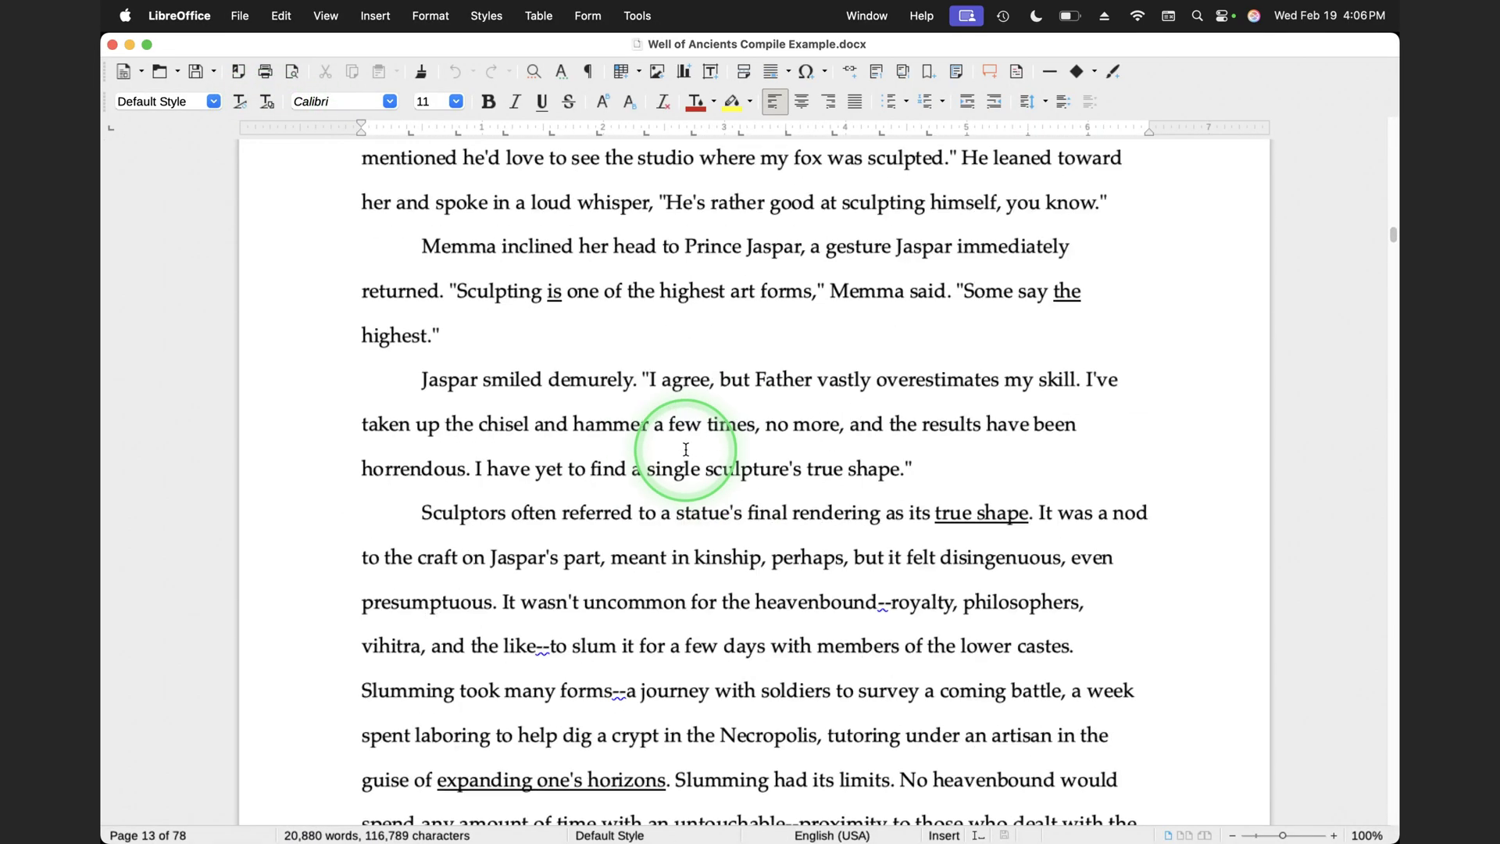
{"action": "scroll", "coordinate": [686, 449], "scroll_direction": "down", "scroll_amount": 20}
{"action": "scroll", "coordinate": [686, 449], "scroll_direction": "up", "scroll_amount": 15}
{"action": "scroll", "coordinate": [686, 449], "scroll_direction": "up", "scroll_amount": 20}
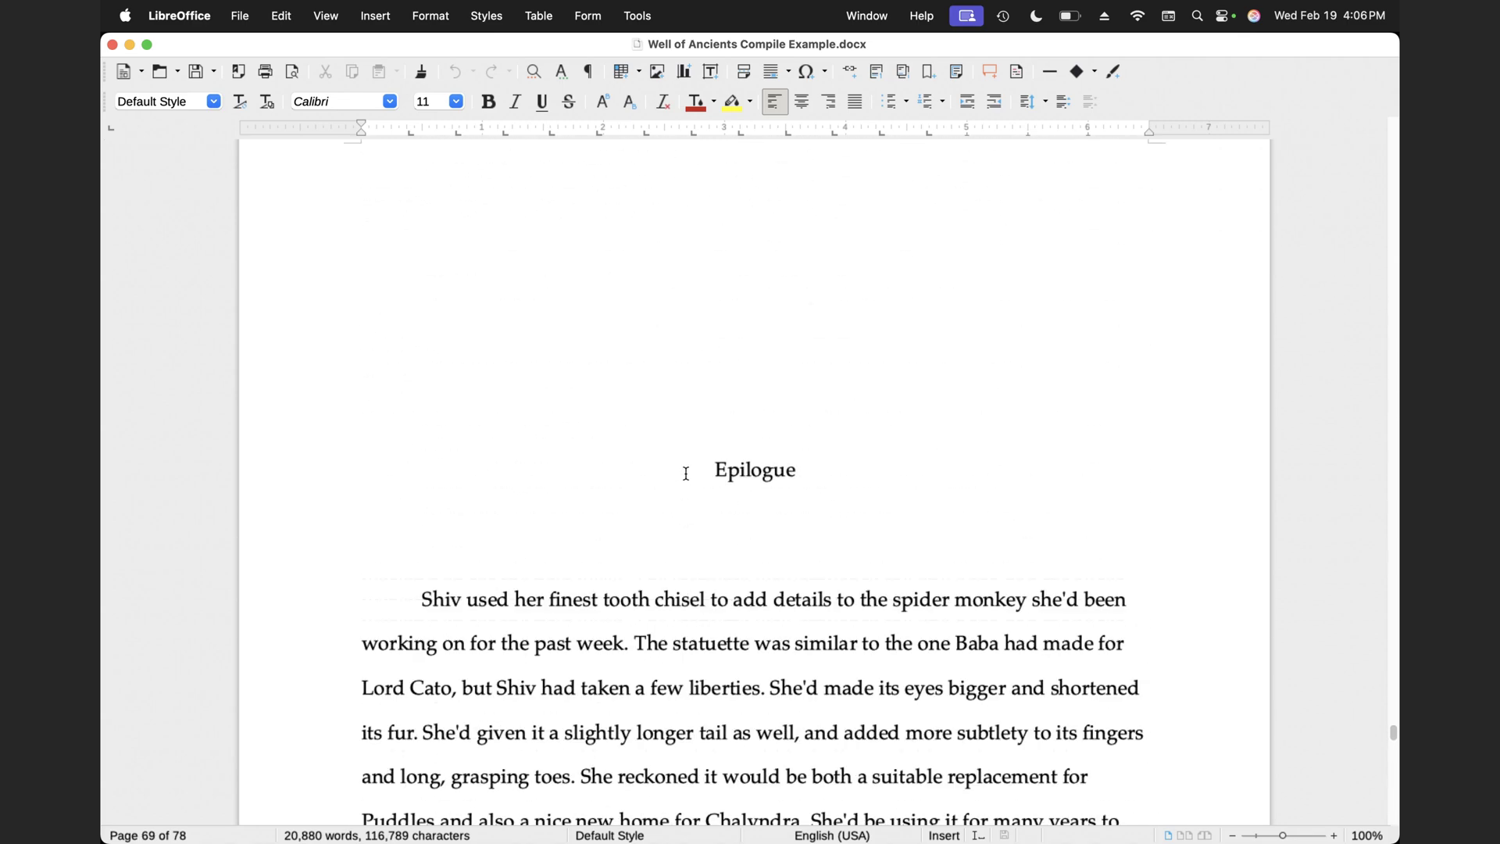
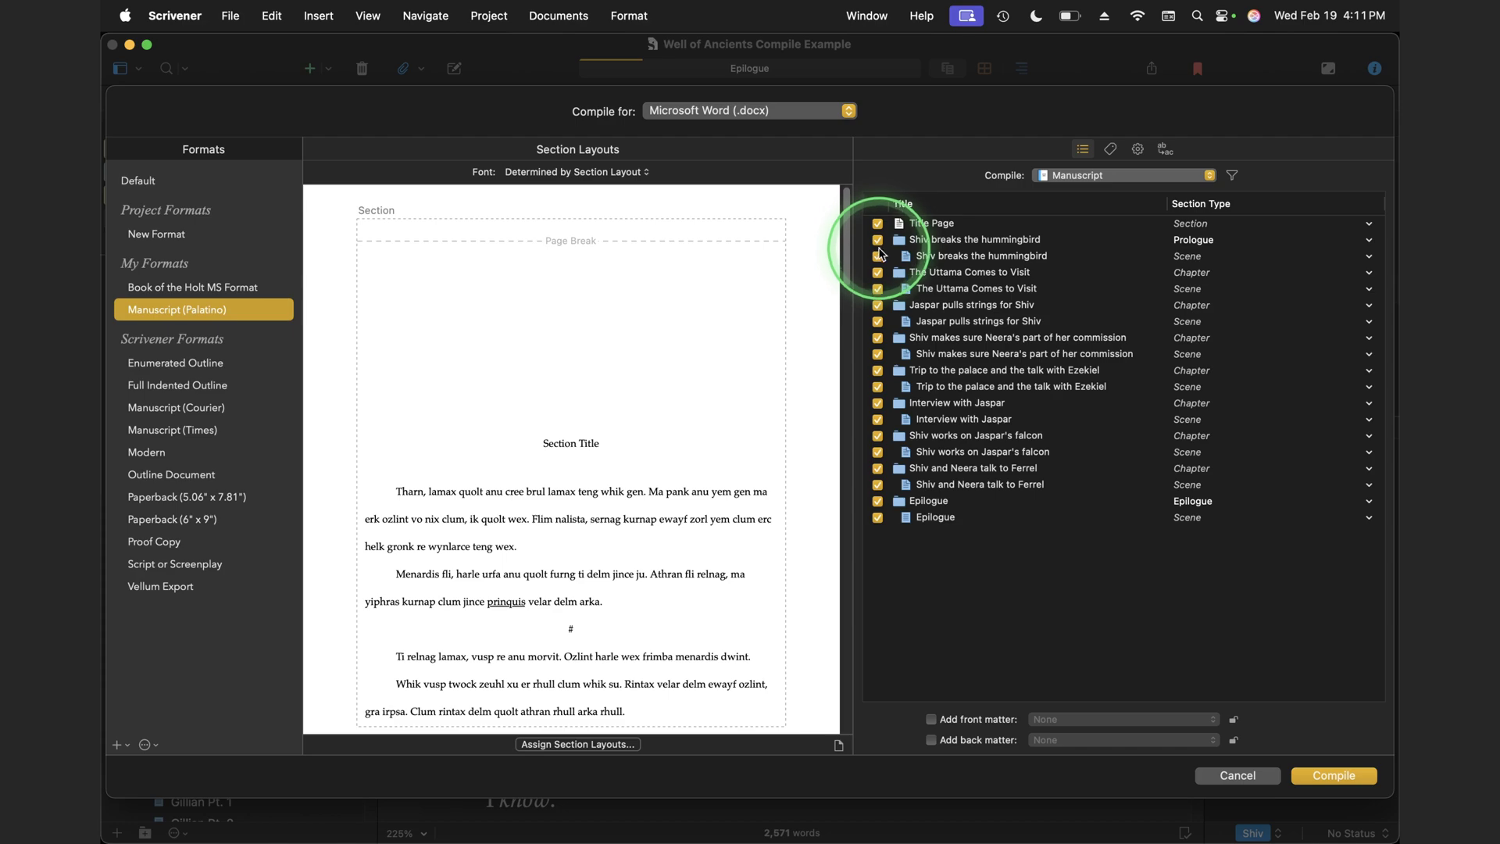
Try excluding the Shiv breaks the hummingbird and The Uttama Comes to Visit folders and scenes from the compile, and cancel without compiling.
{"action": "left_click", "coordinate": [878, 240]}
{"action": "left_click", "coordinate": [878, 257]}
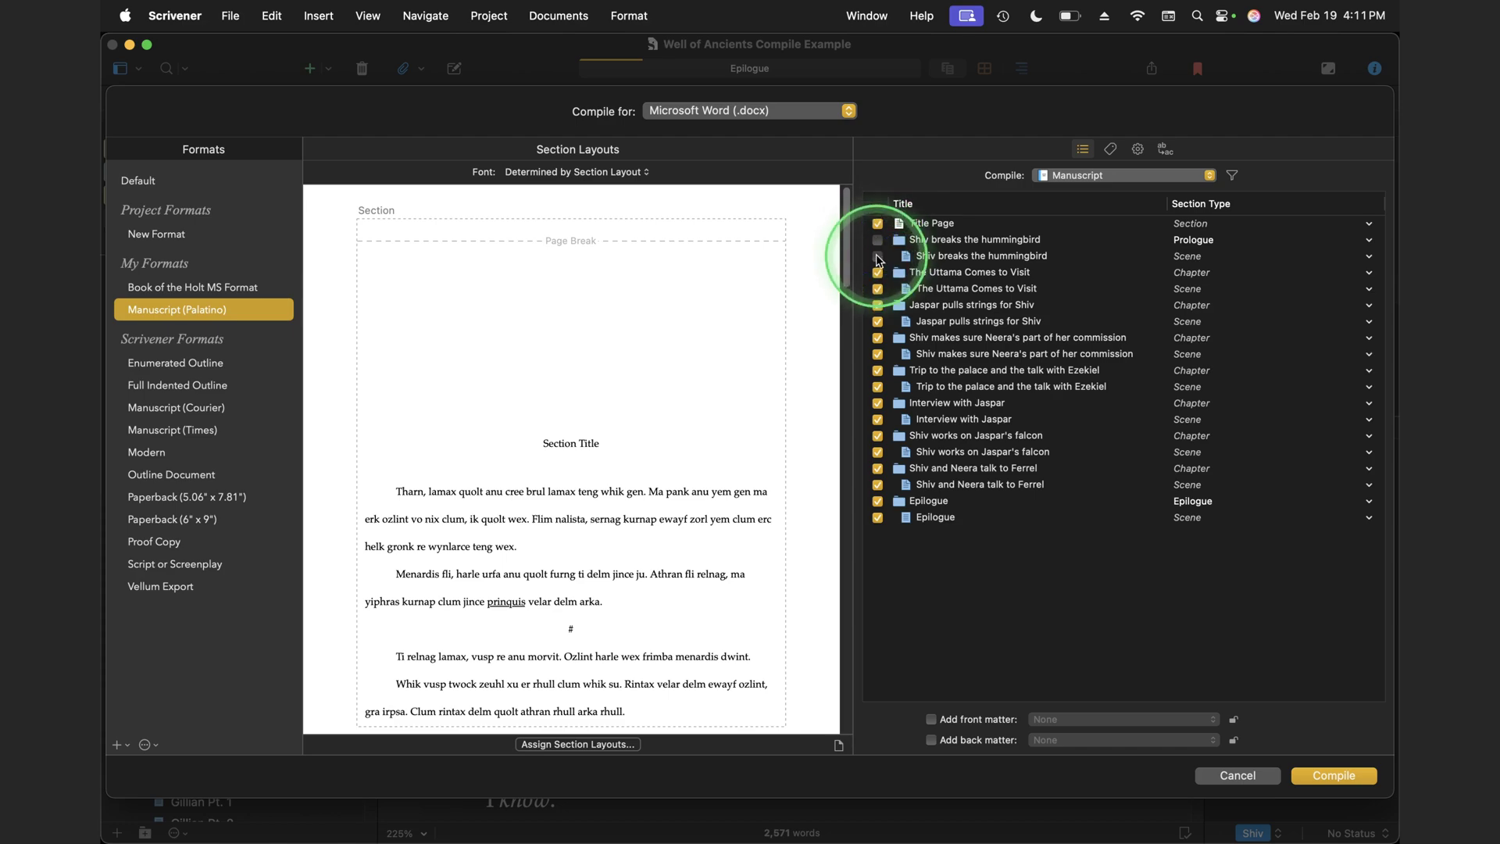
{"action": "left_click", "coordinate": [878, 273]}
{"action": "left_click", "coordinate": [877, 289]}
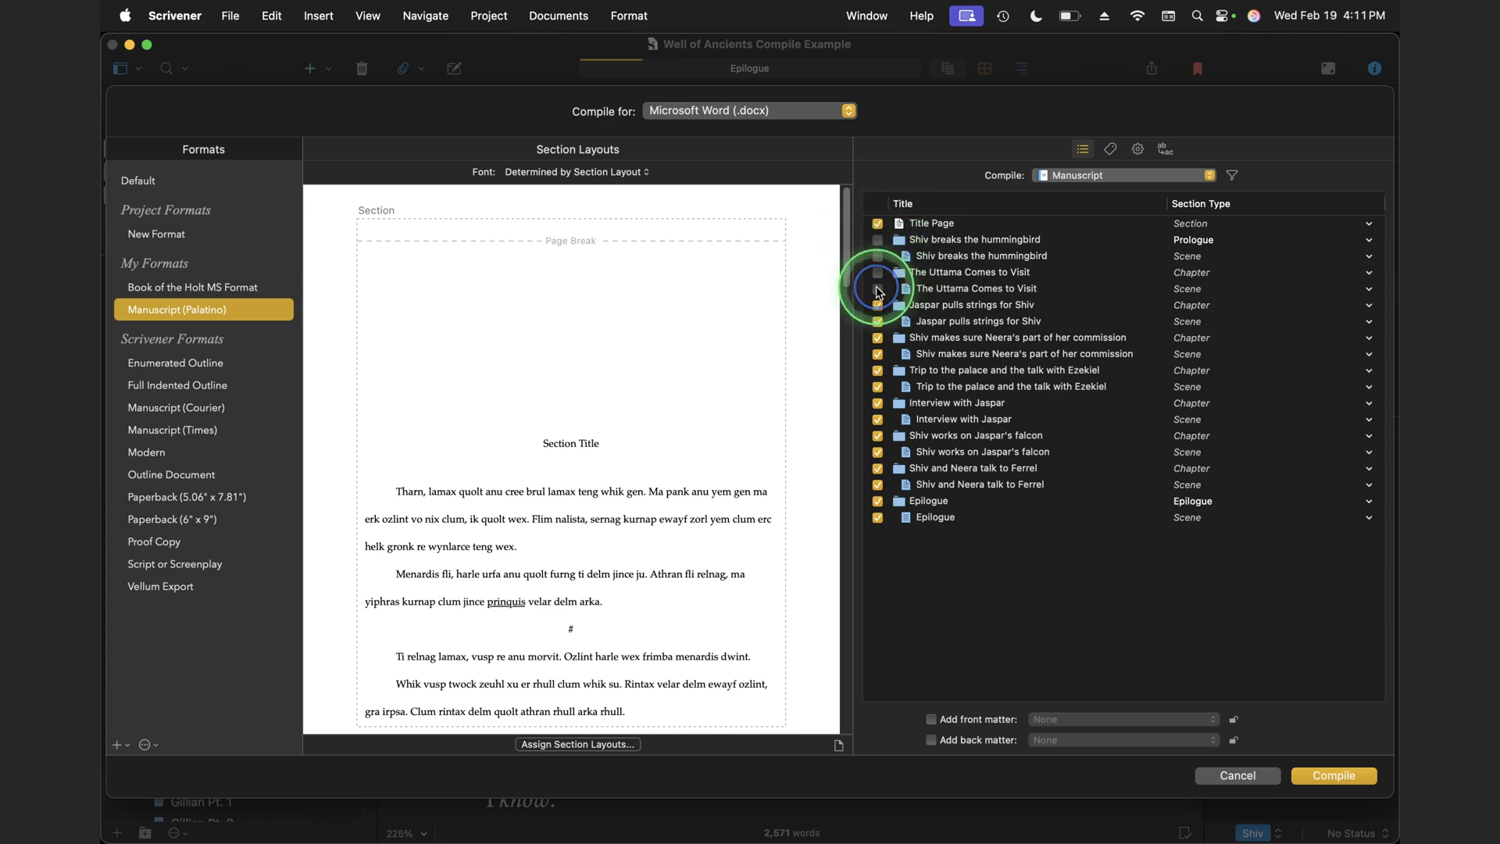
{"action": "left_click", "coordinate": [1242, 774]}
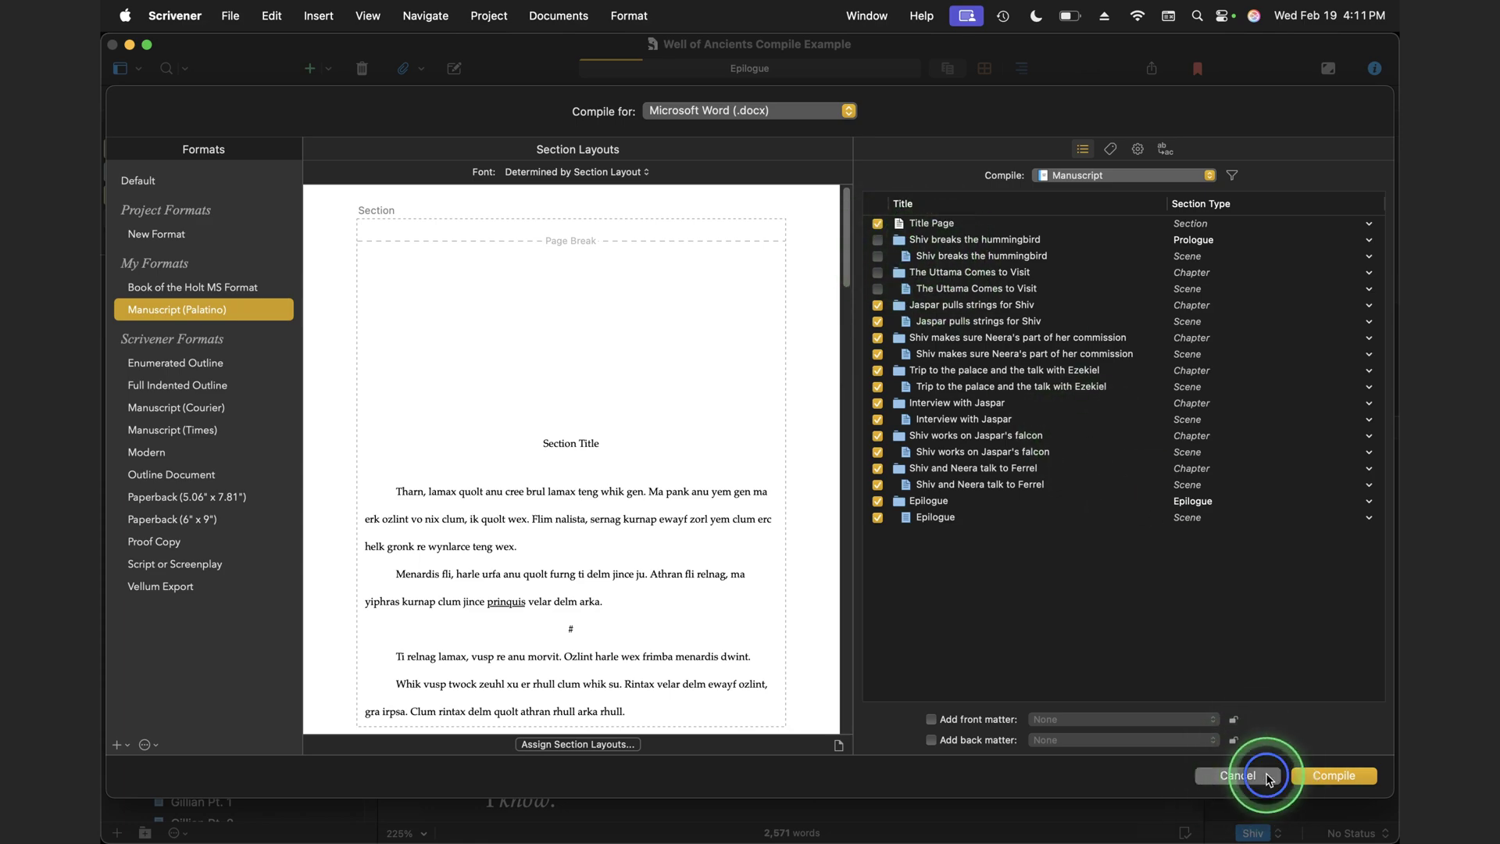
Select the Shiv breaks the hummingbird folder in the manuscript and check its Include in Compile setting.
{"action": "scroll", "coordinate": [180, 291], "scroll_direction": "up", "scroll_amount": 5}
{"action": "scroll", "coordinate": [180, 292], "scroll_direction": "down", "scroll_amount": 2}
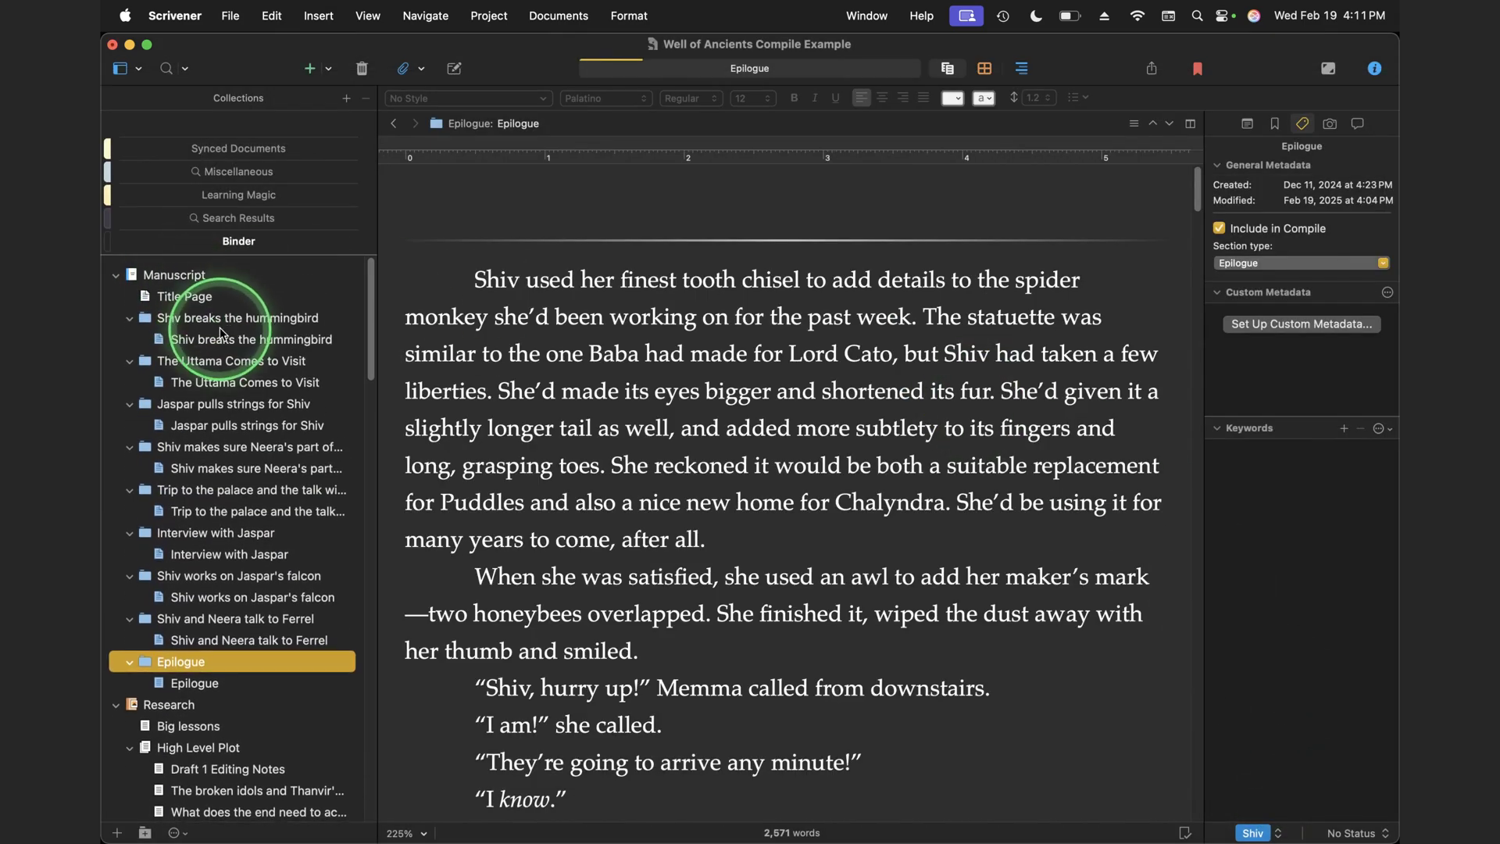
{"action": "left_click", "coordinate": [176, 317]}
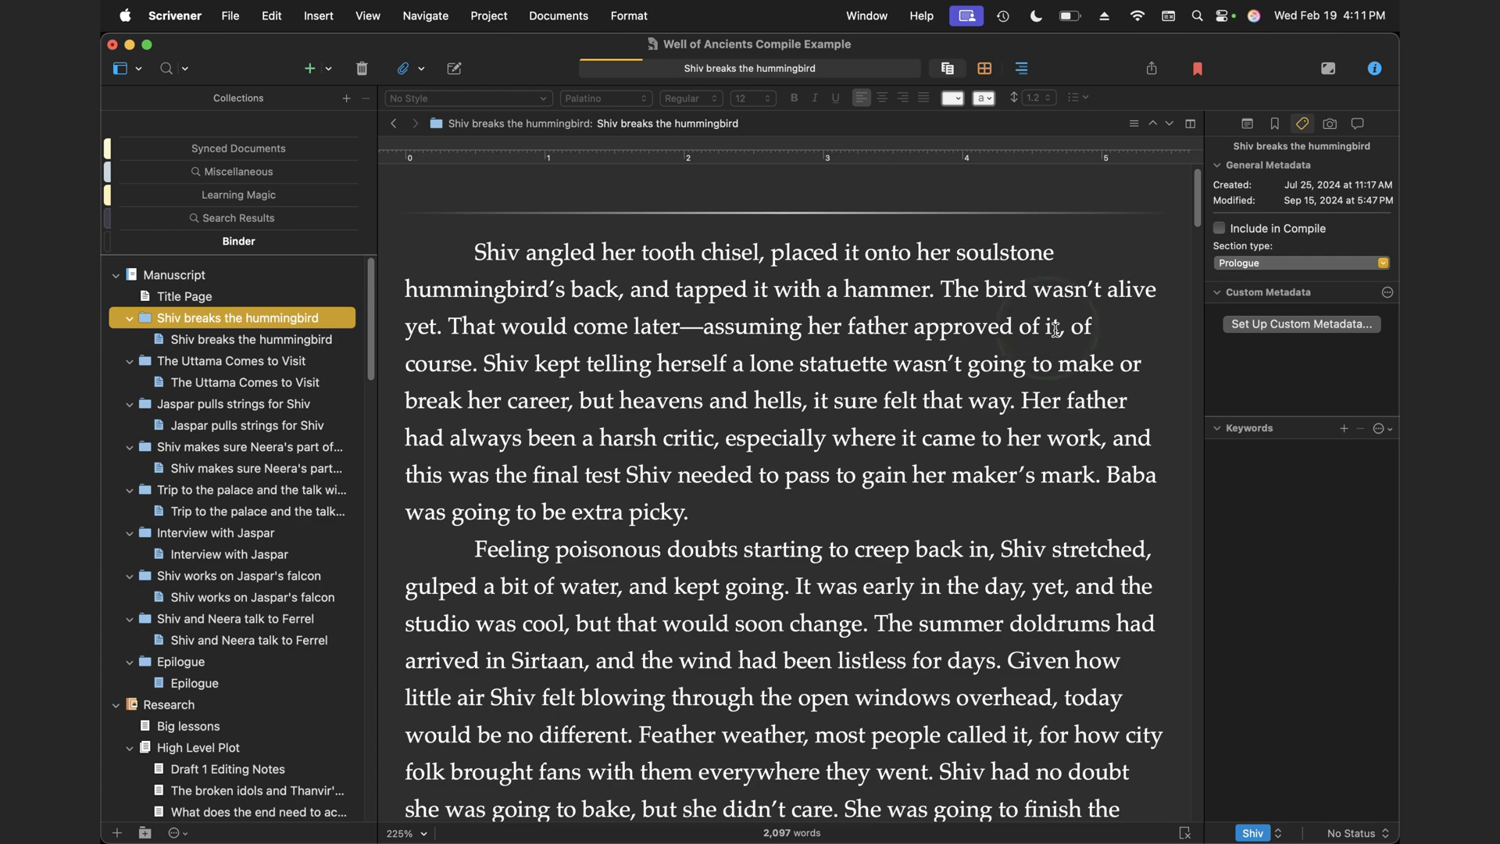
Include the Shiv breaks the hummingbird and The Uttama Comes to Visit folders and their scenes in the compile.
{"action": "left_click", "coordinate": [1152, 68]}
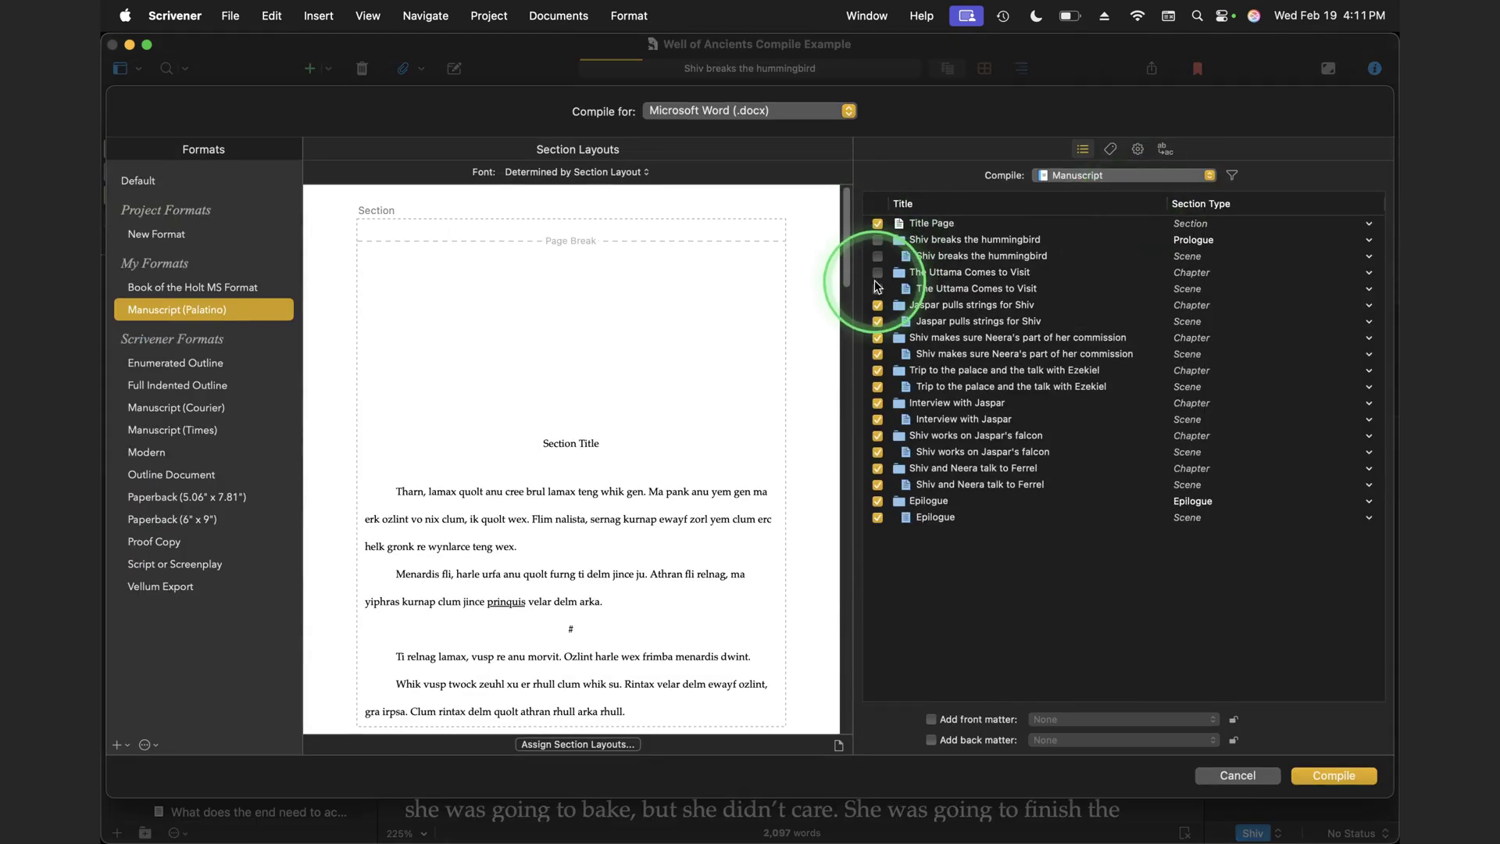
{"action": "left_click", "coordinate": [876, 242]}
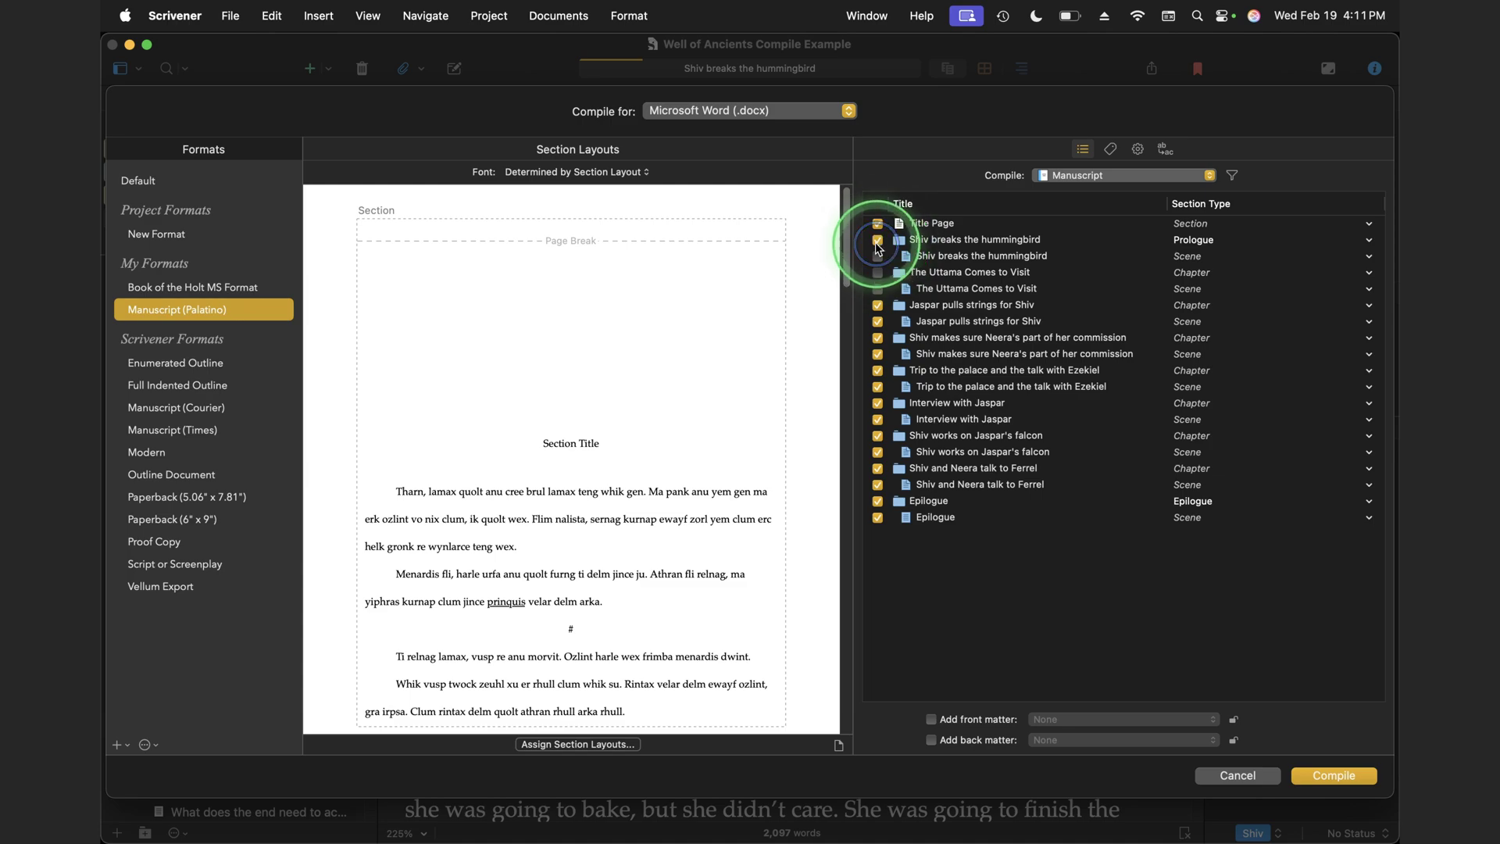
{"action": "left_click", "coordinate": [877, 256]}
{"action": "left_click", "coordinate": [876, 272]}
{"action": "left_click", "coordinate": [877, 288]}
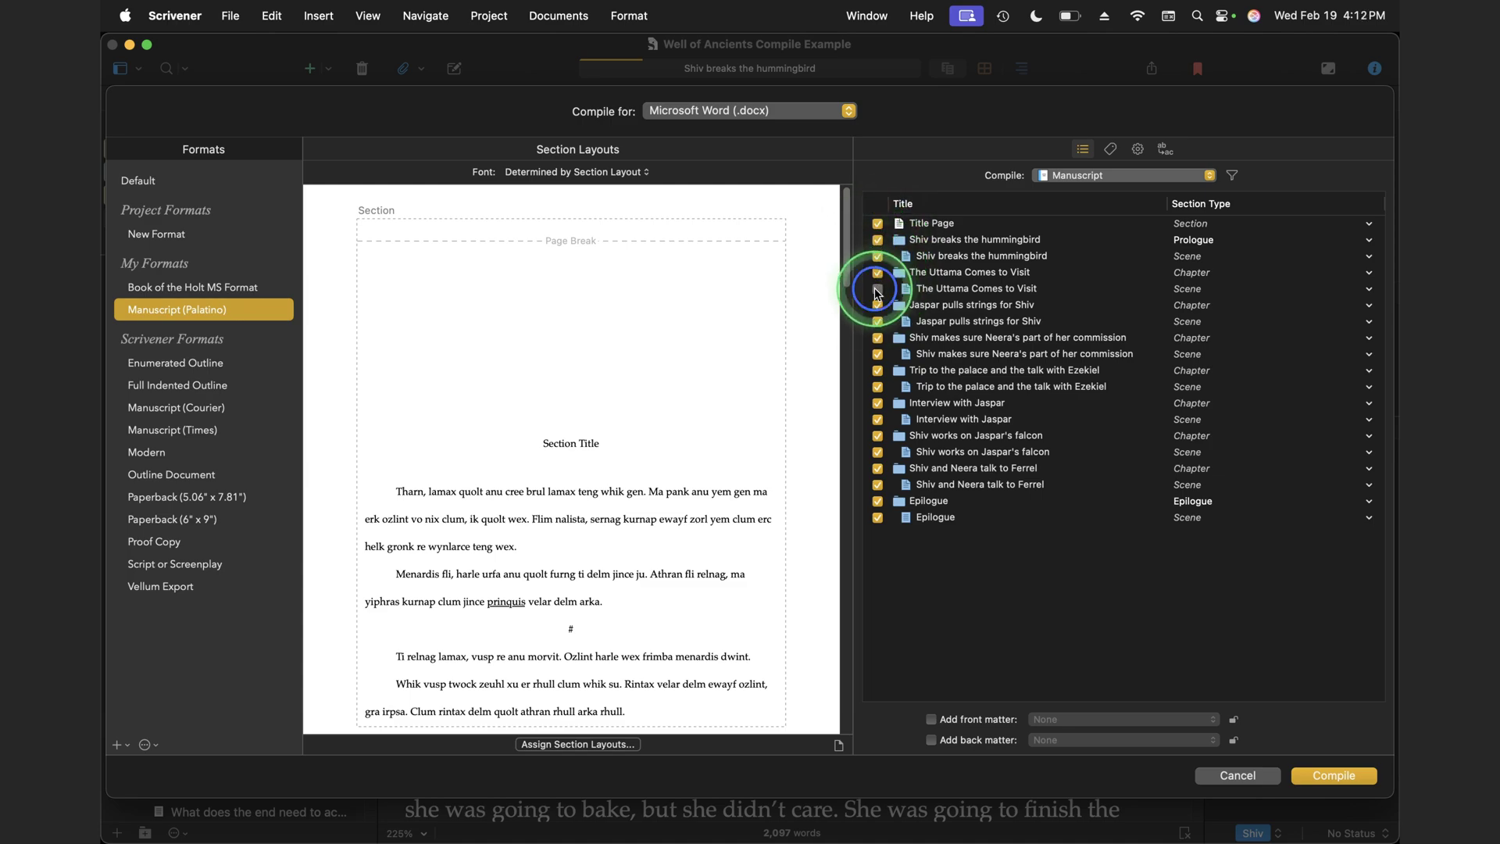
Review the compile metadata for title and author, and read the help on the tags that use it.
{"action": "left_click", "coordinate": [1116, 153]}
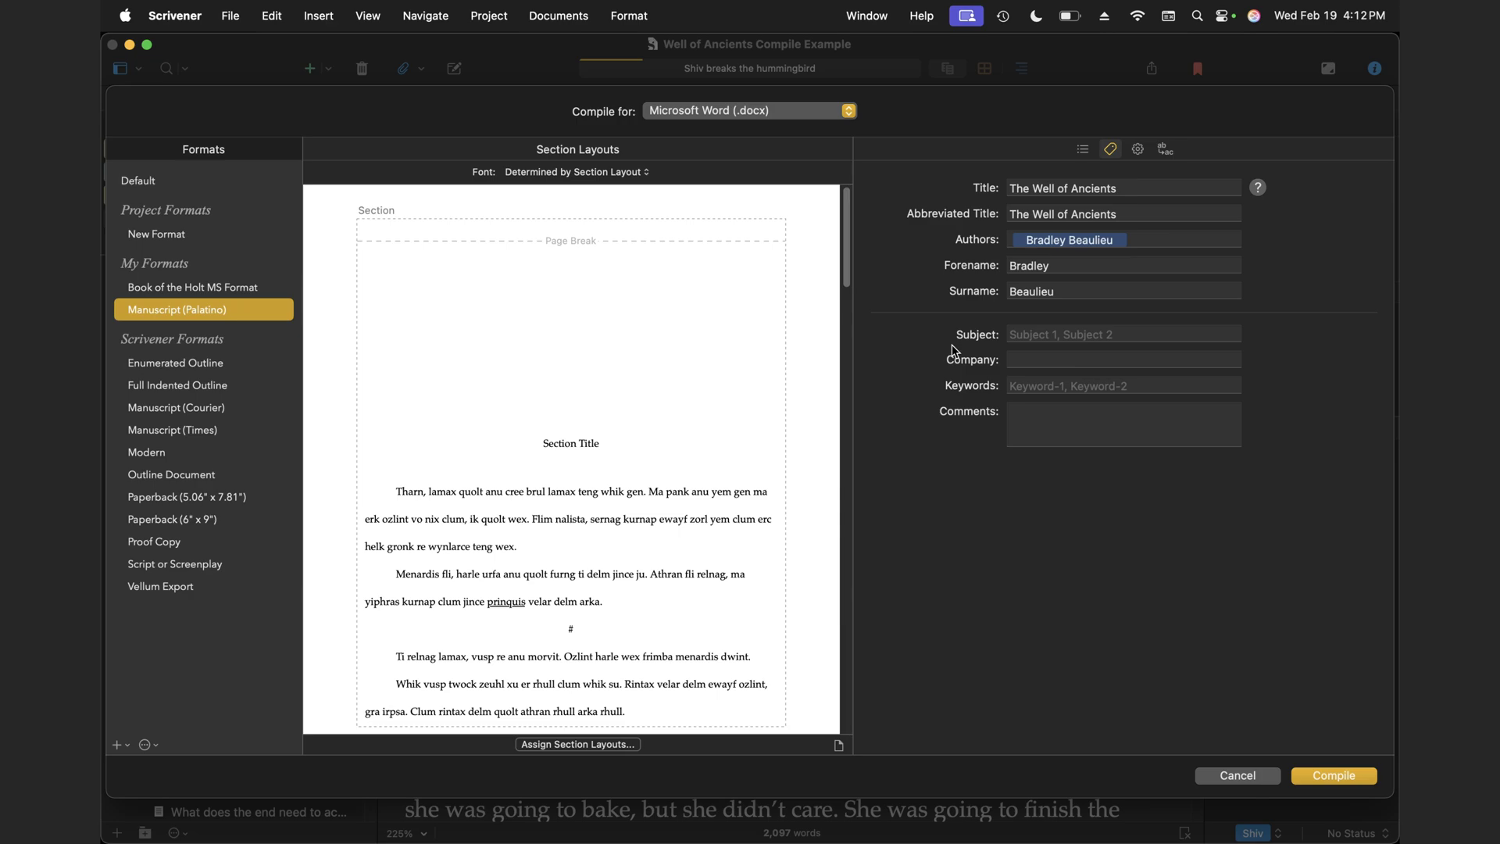
{"action": "mouse_move", "coordinate": [701, 245]}
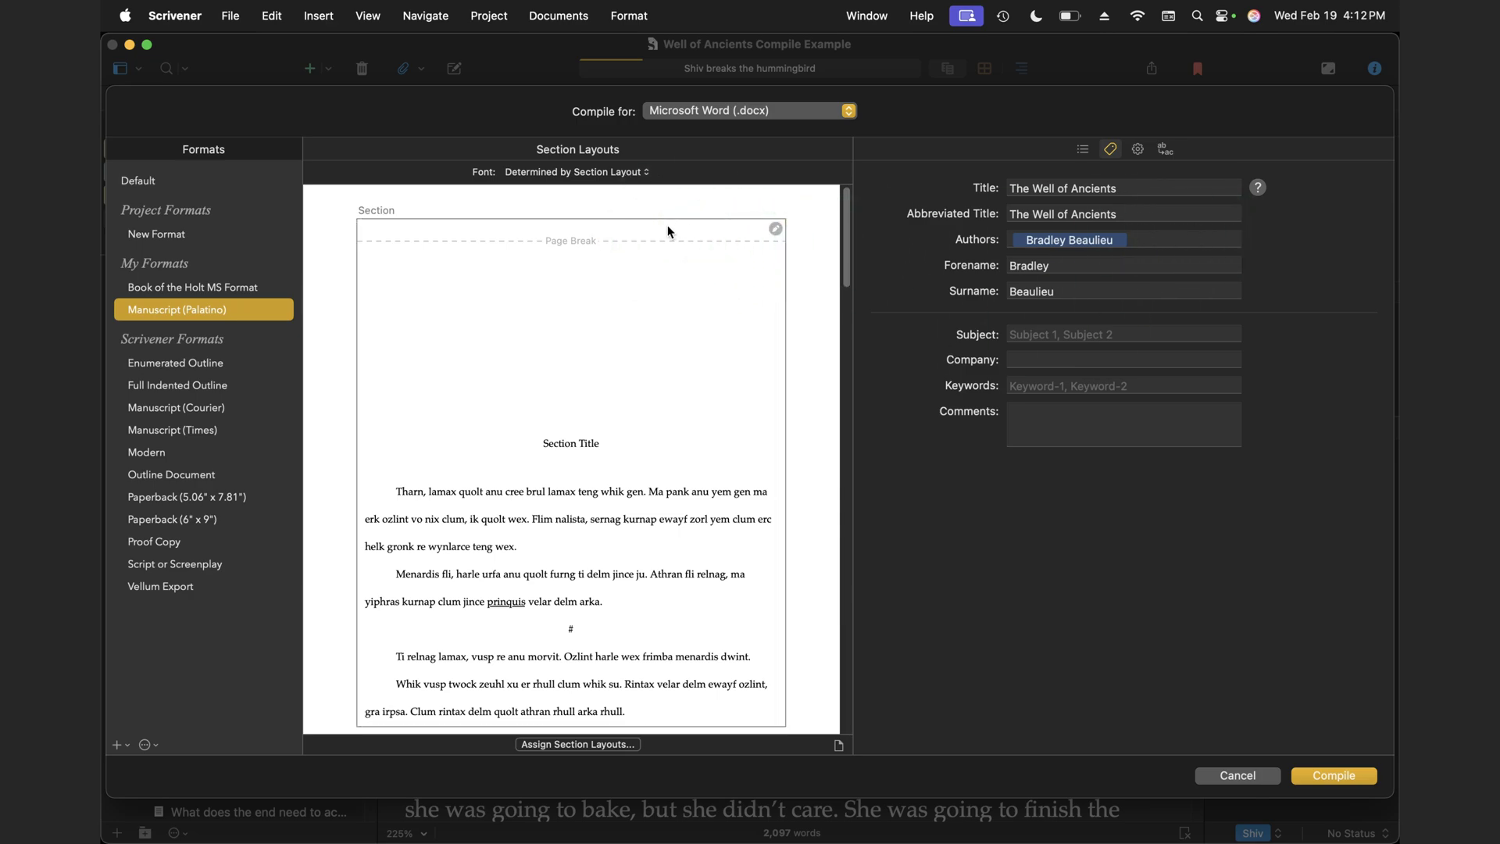
{"action": "left_click", "coordinate": [1258, 189]}
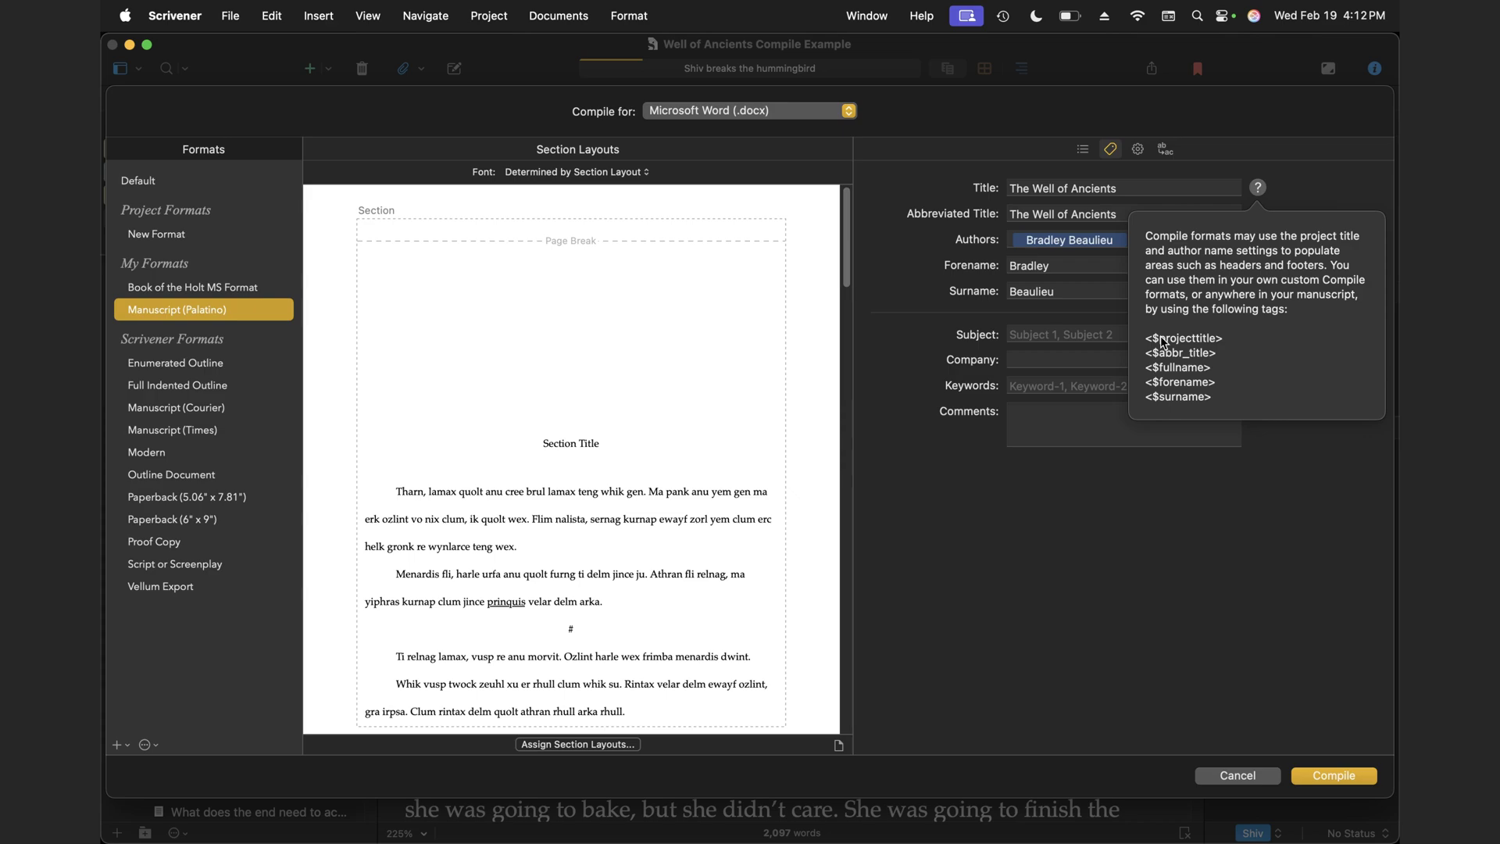
Review the general compile options, switching Remove comments off and back on, and view the Replacements settings.
{"action": "left_click", "coordinate": [1138, 149]}
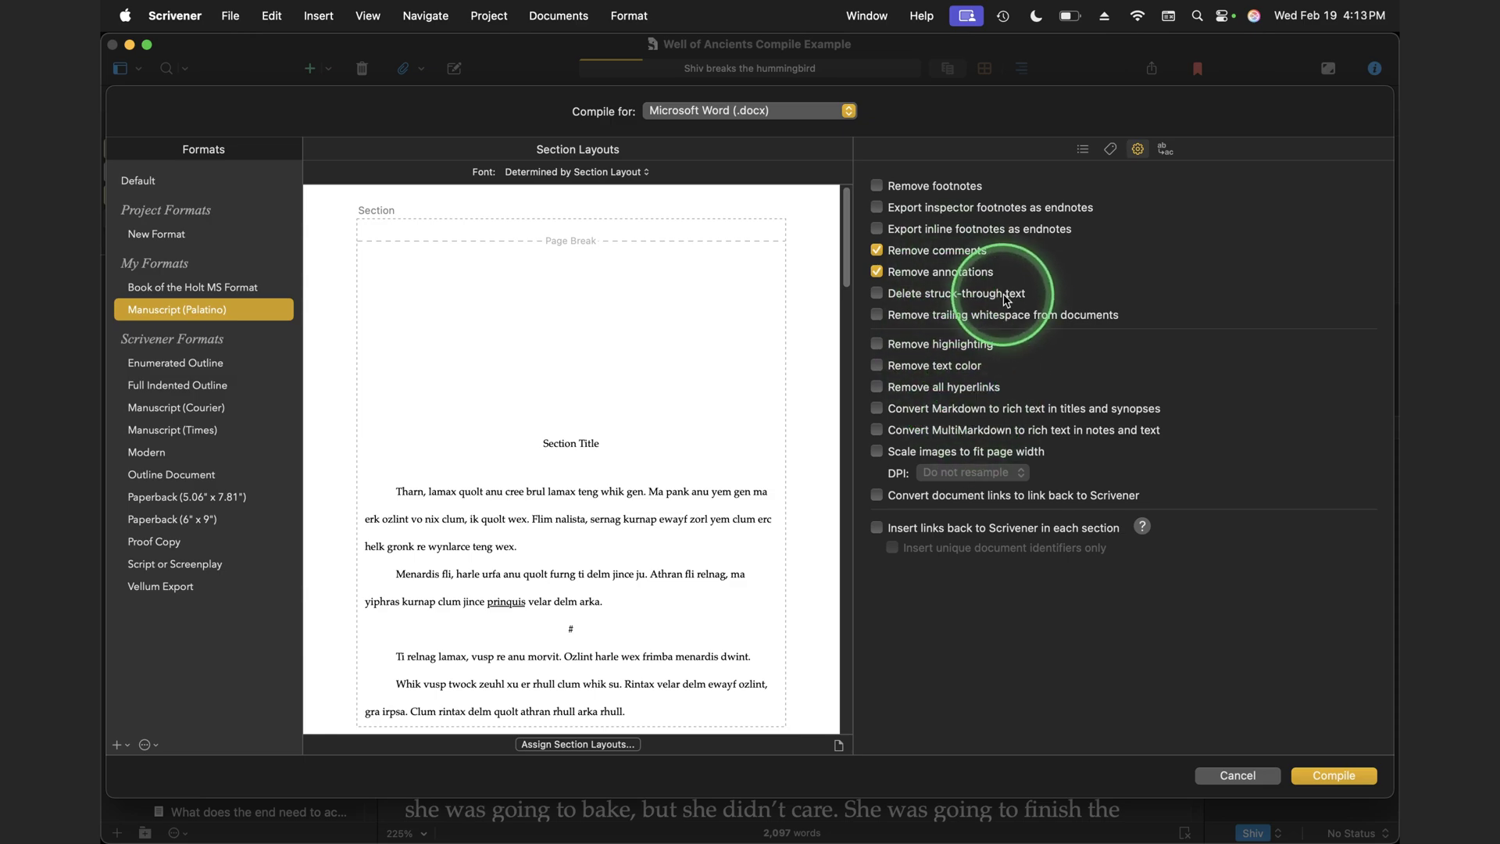
{"action": "left_click", "coordinate": [919, 253]}
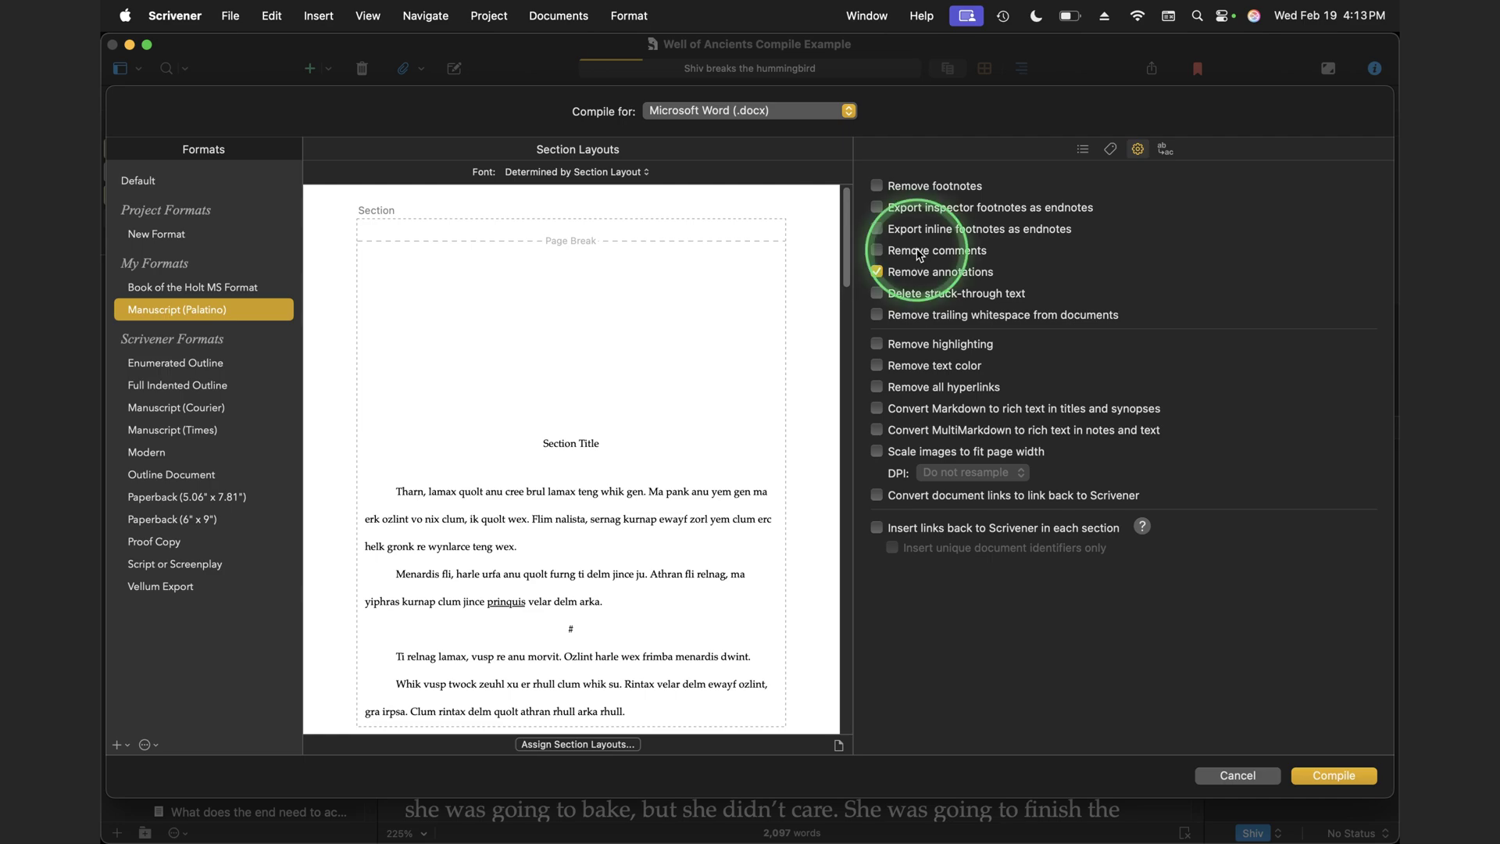
{"action": "left_click", "coordinate": [920, 254]}
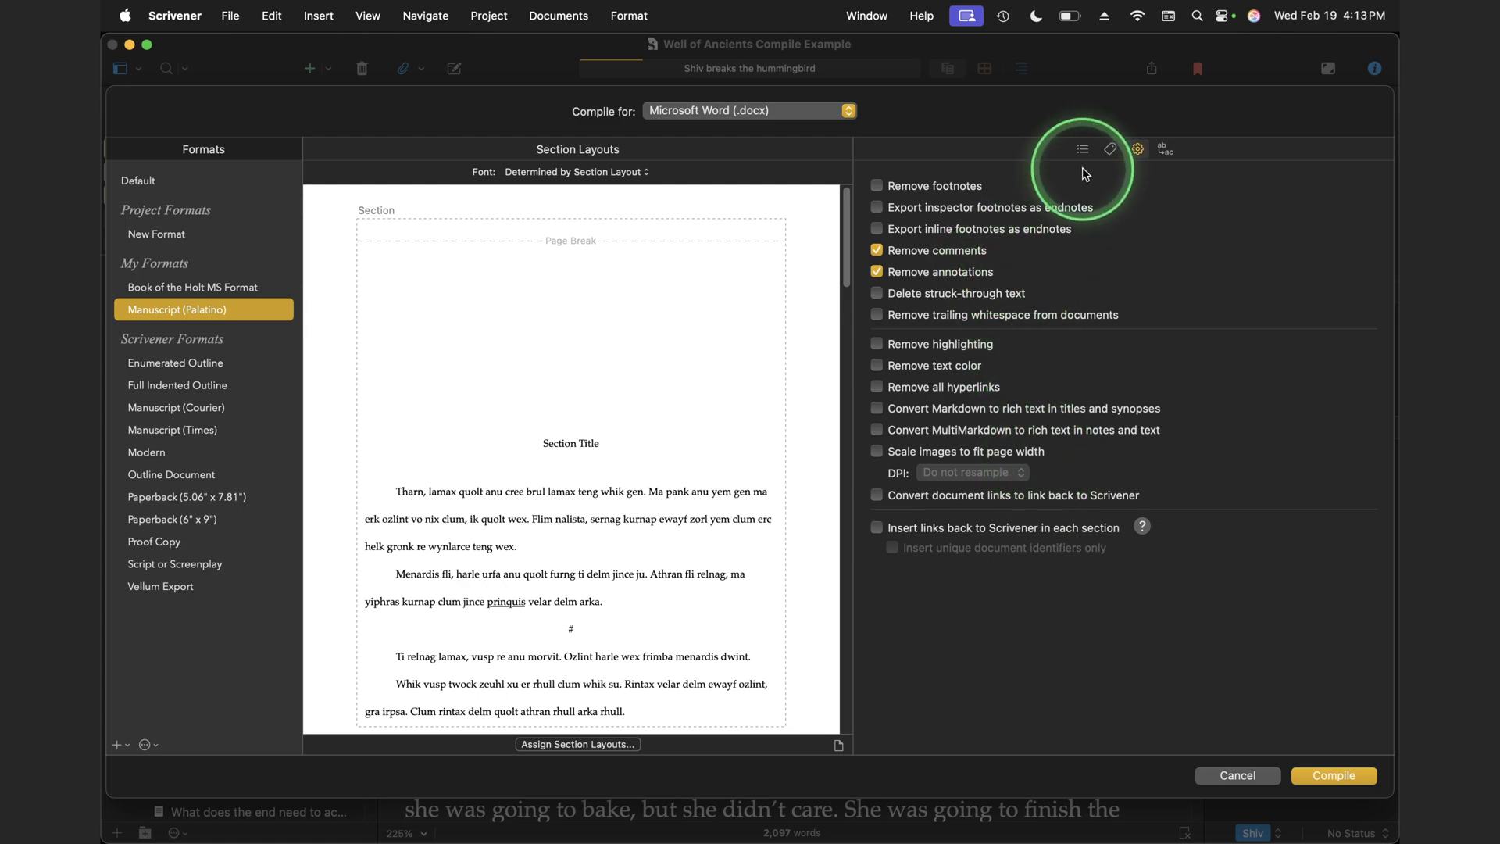
{"action": "left_click", "coordinate": [1165, 149]}
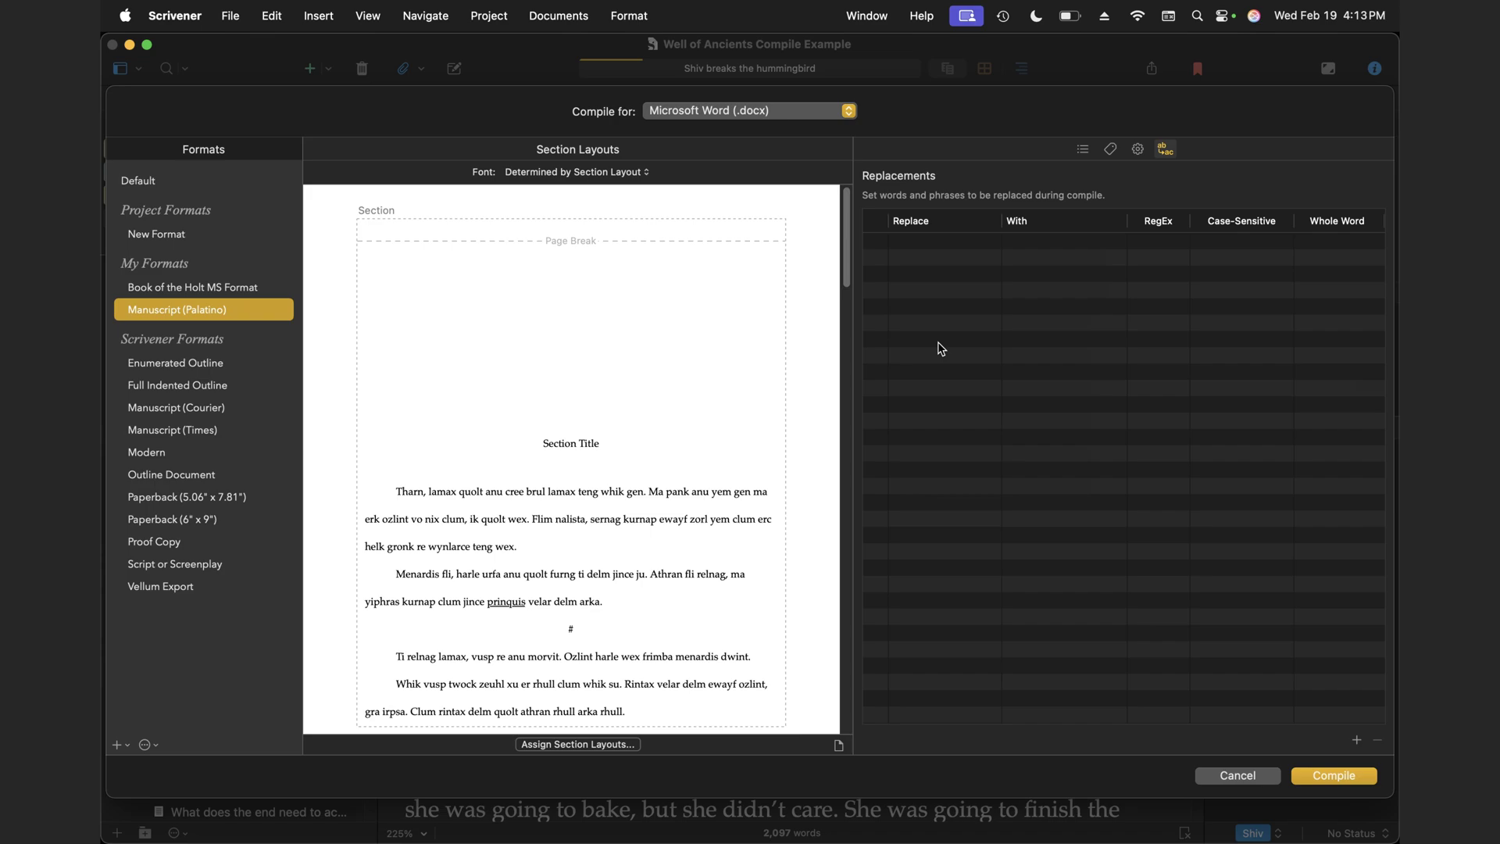
{"action": "left_click", "coordinate": [1028, 222]}
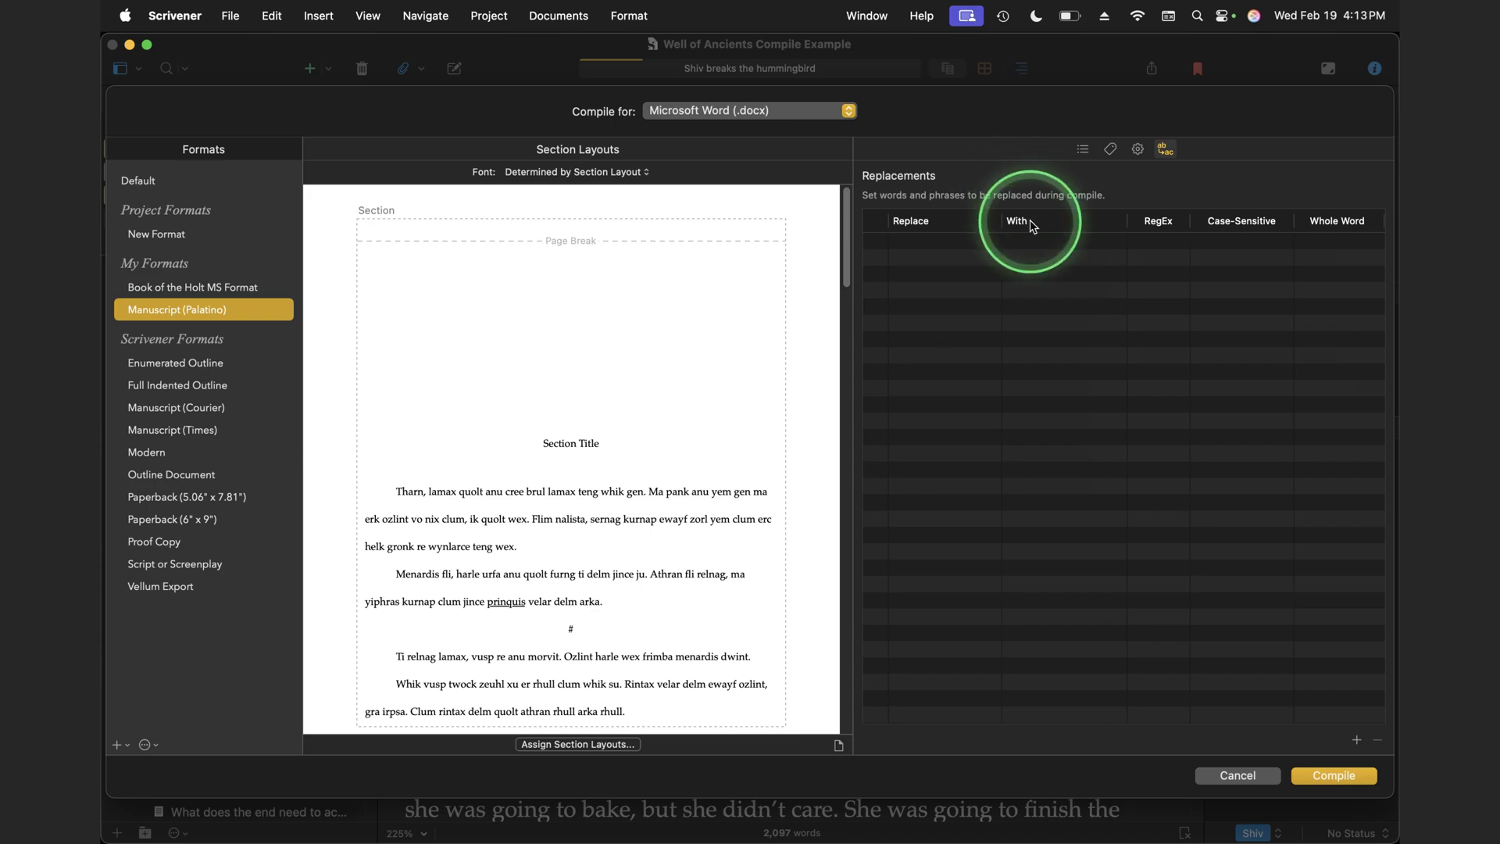
Set the compile output to PDF and use the Cover image from the project as its cover.
{"action": "left_click", "coordinate": [850, 112]}
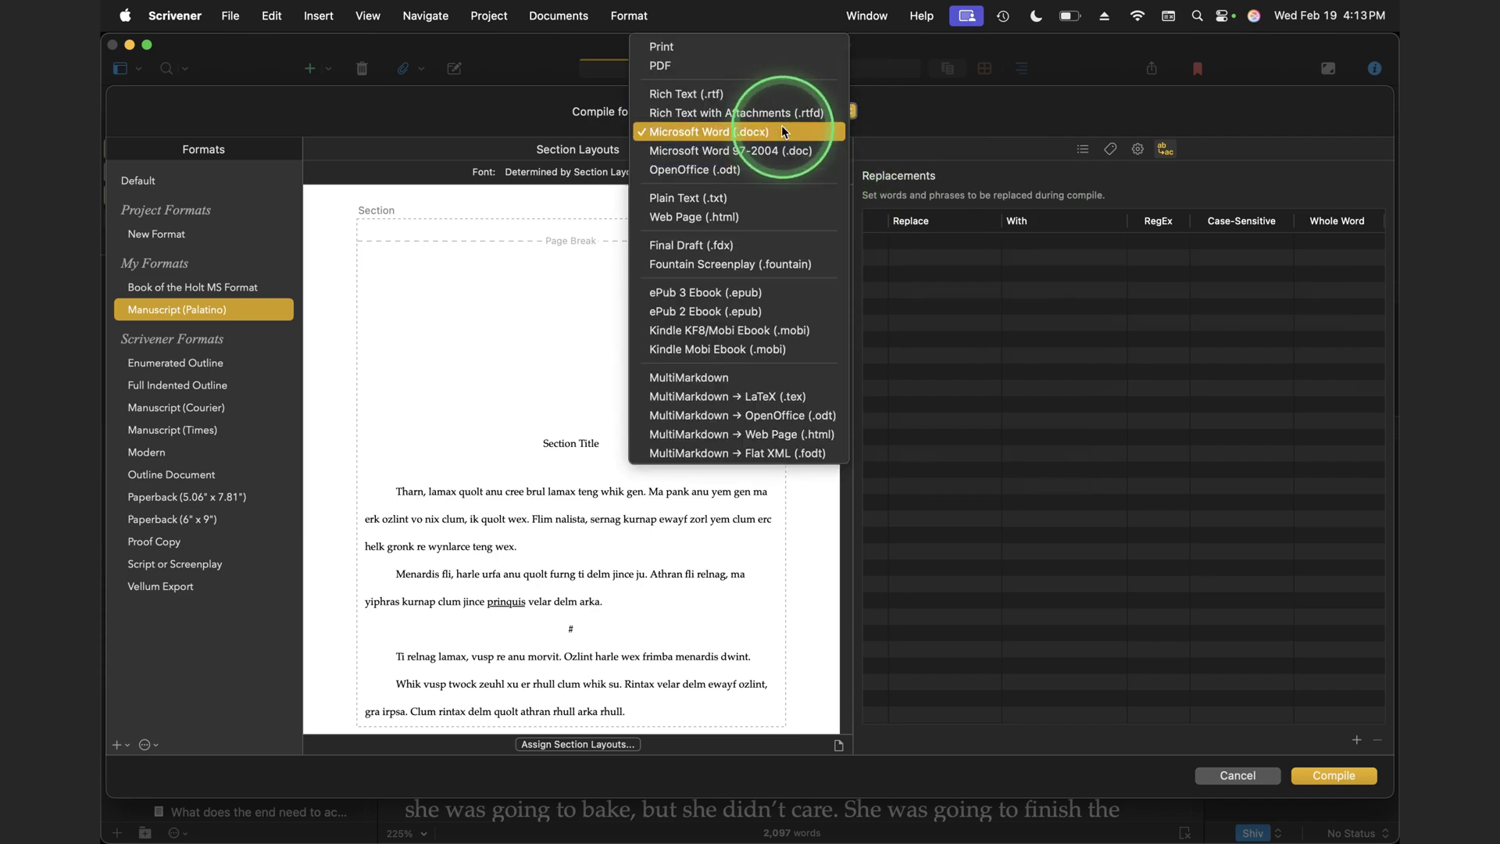
{"action": "left_click", "coordinate": [686, 65]}
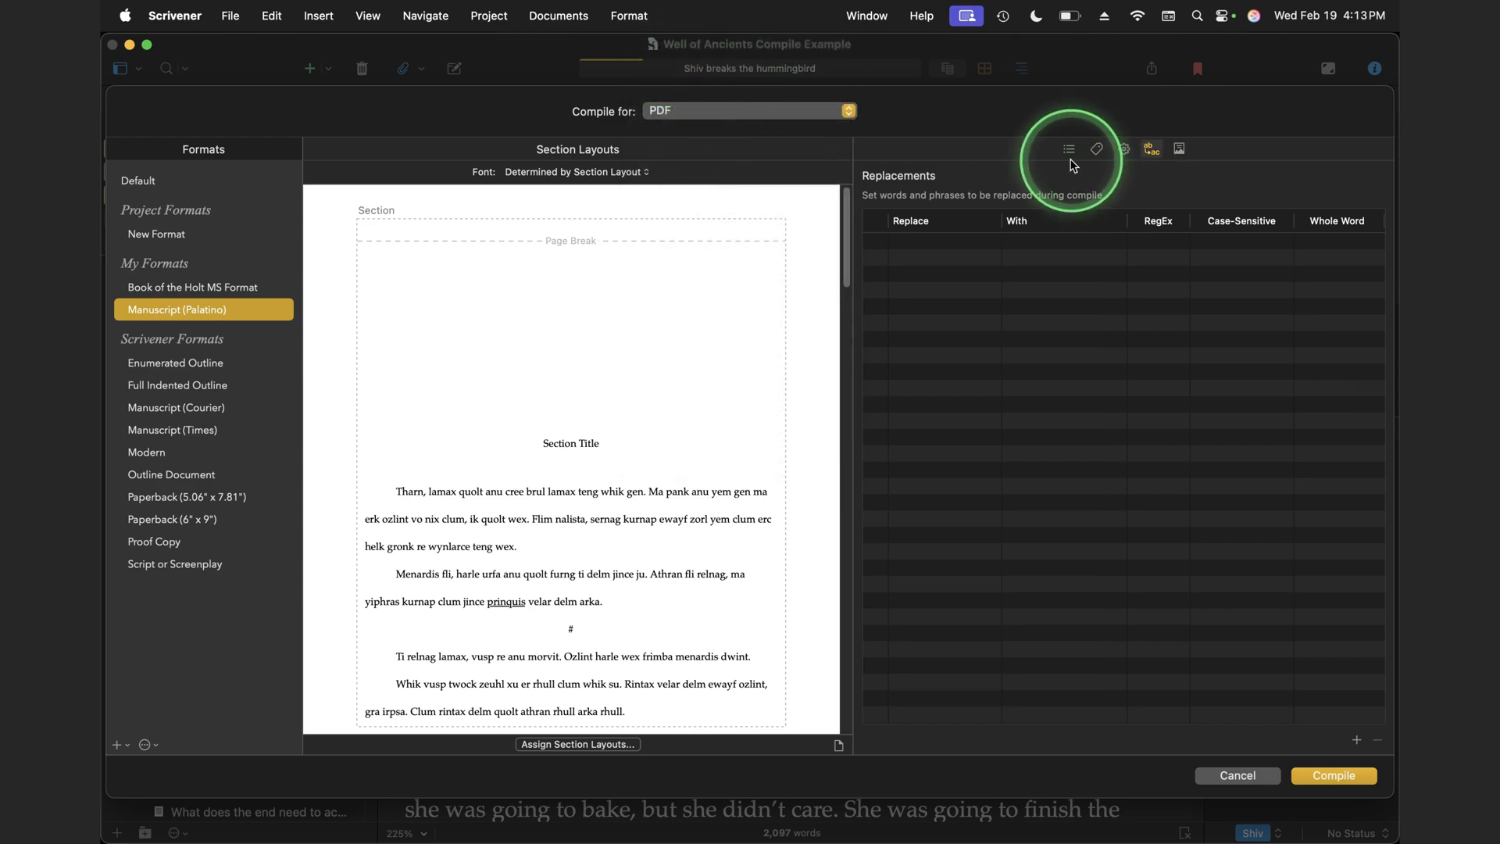
{"action": "left_click", "coordinate": [1180, 150]}
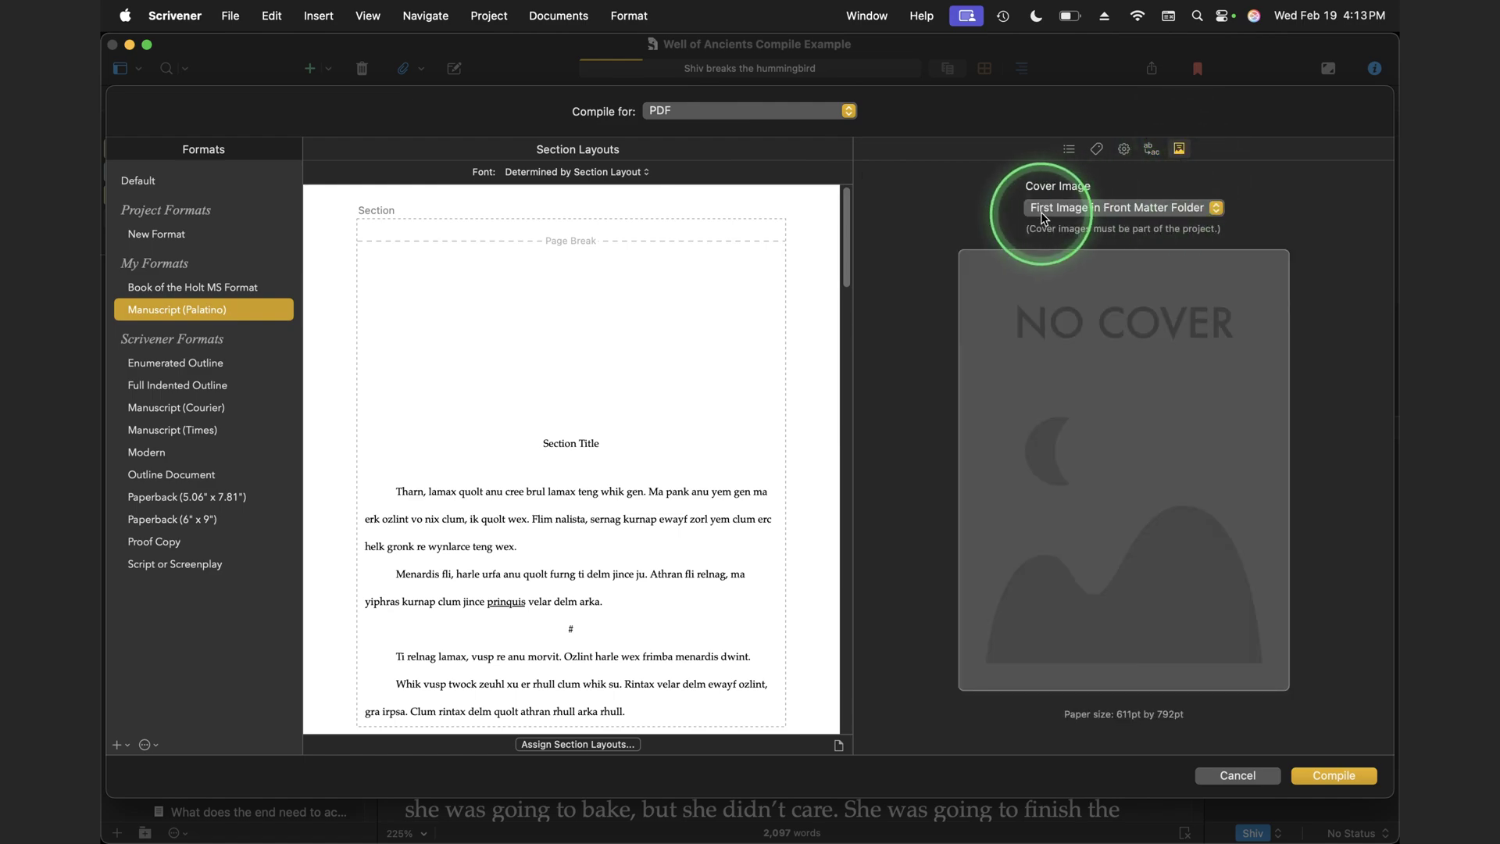
{"action": "left_click", "coordinate": [1179, 211]}
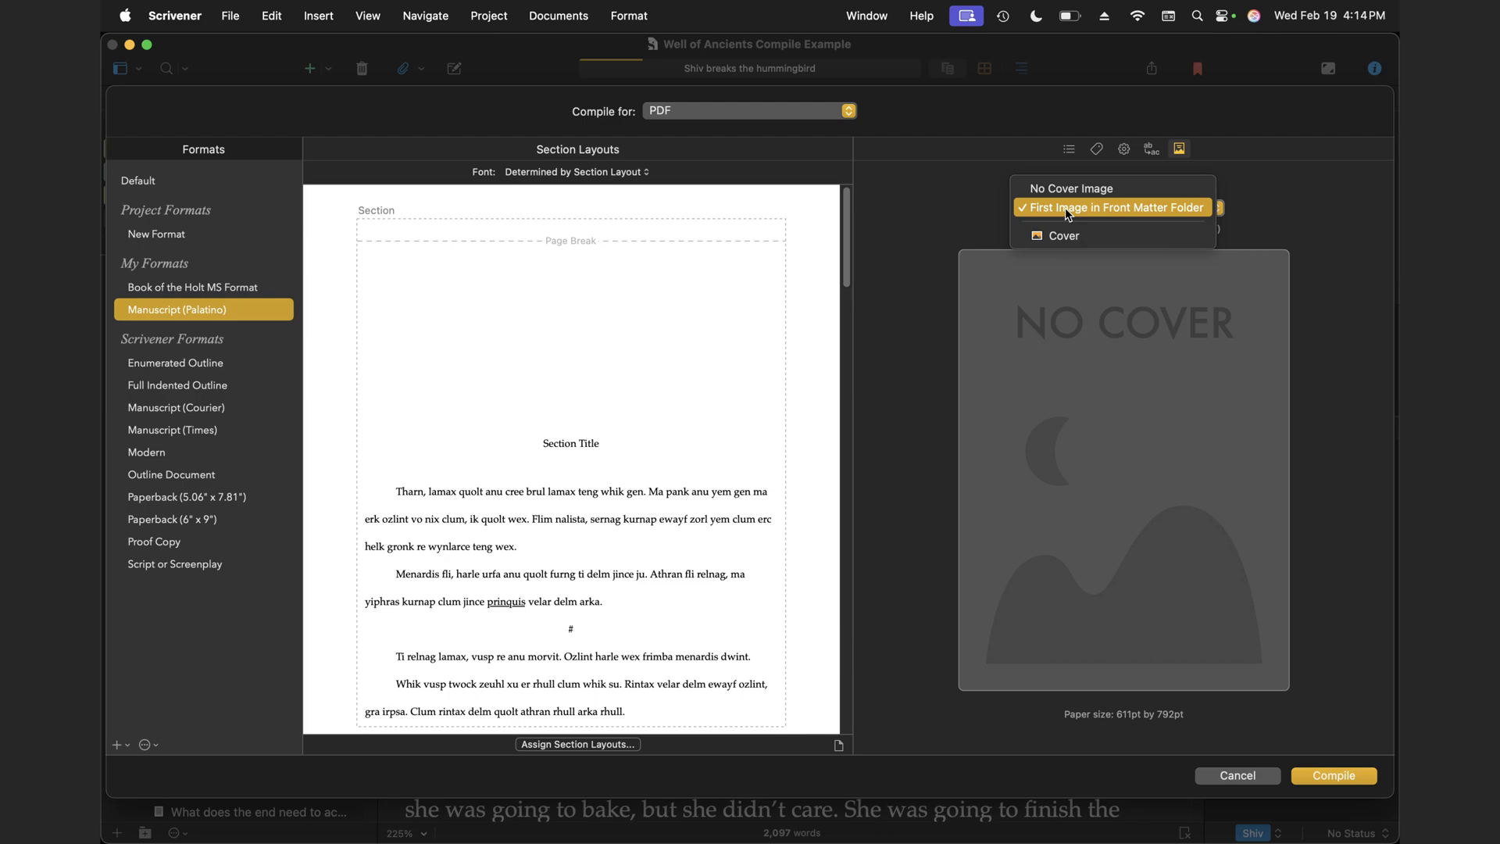
{"action": "left_click", "coordinate": [1064, 235]}
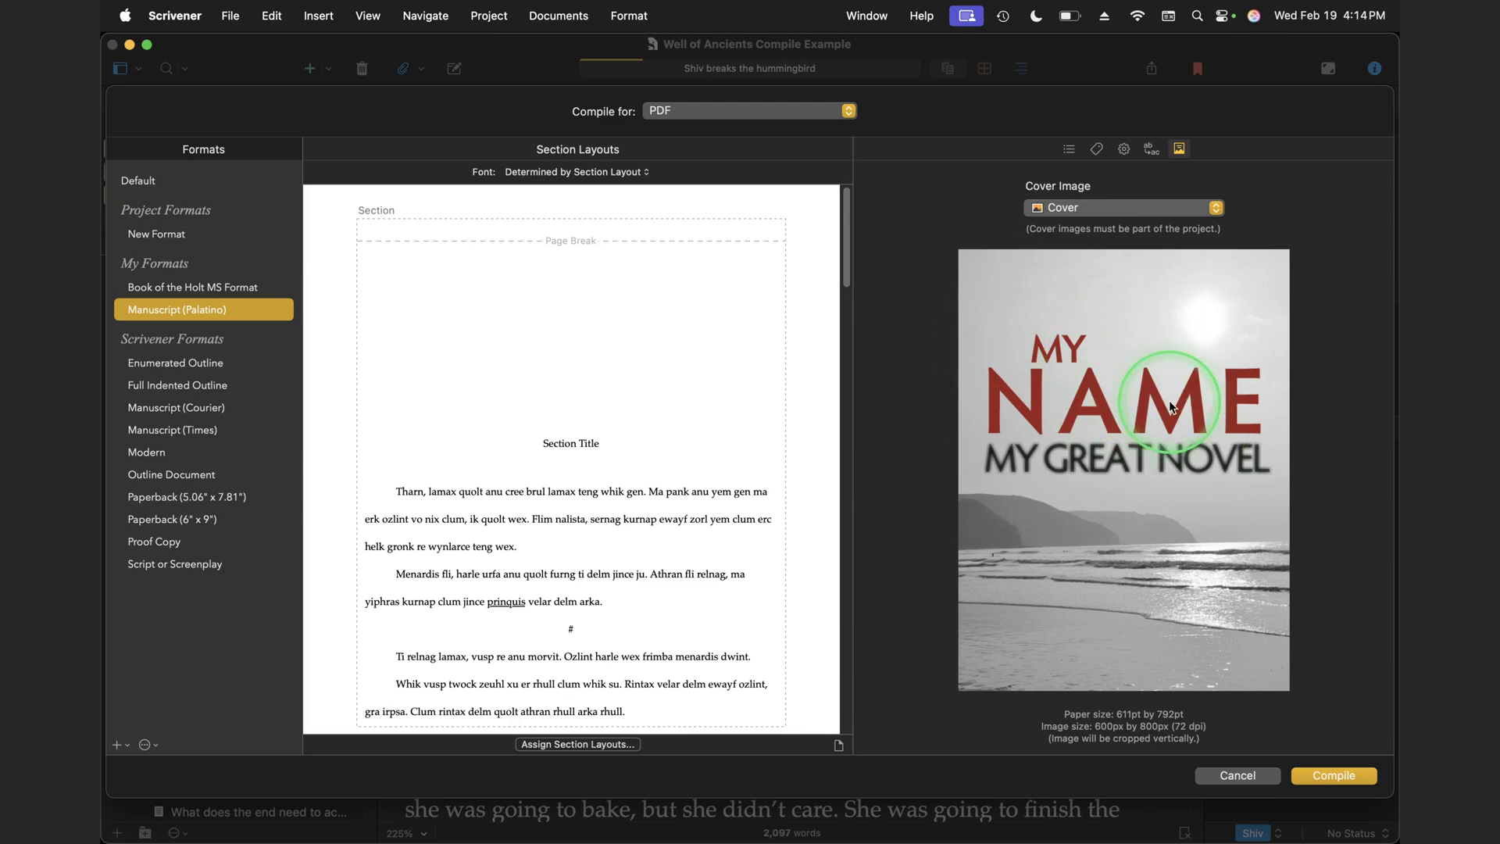
Compile the manuscript to Well of Ancients Compile Example.pdf in Scrivener Examples, replacing the existing file.
{"action": "left_click", "coordinate": [1328, 776]}
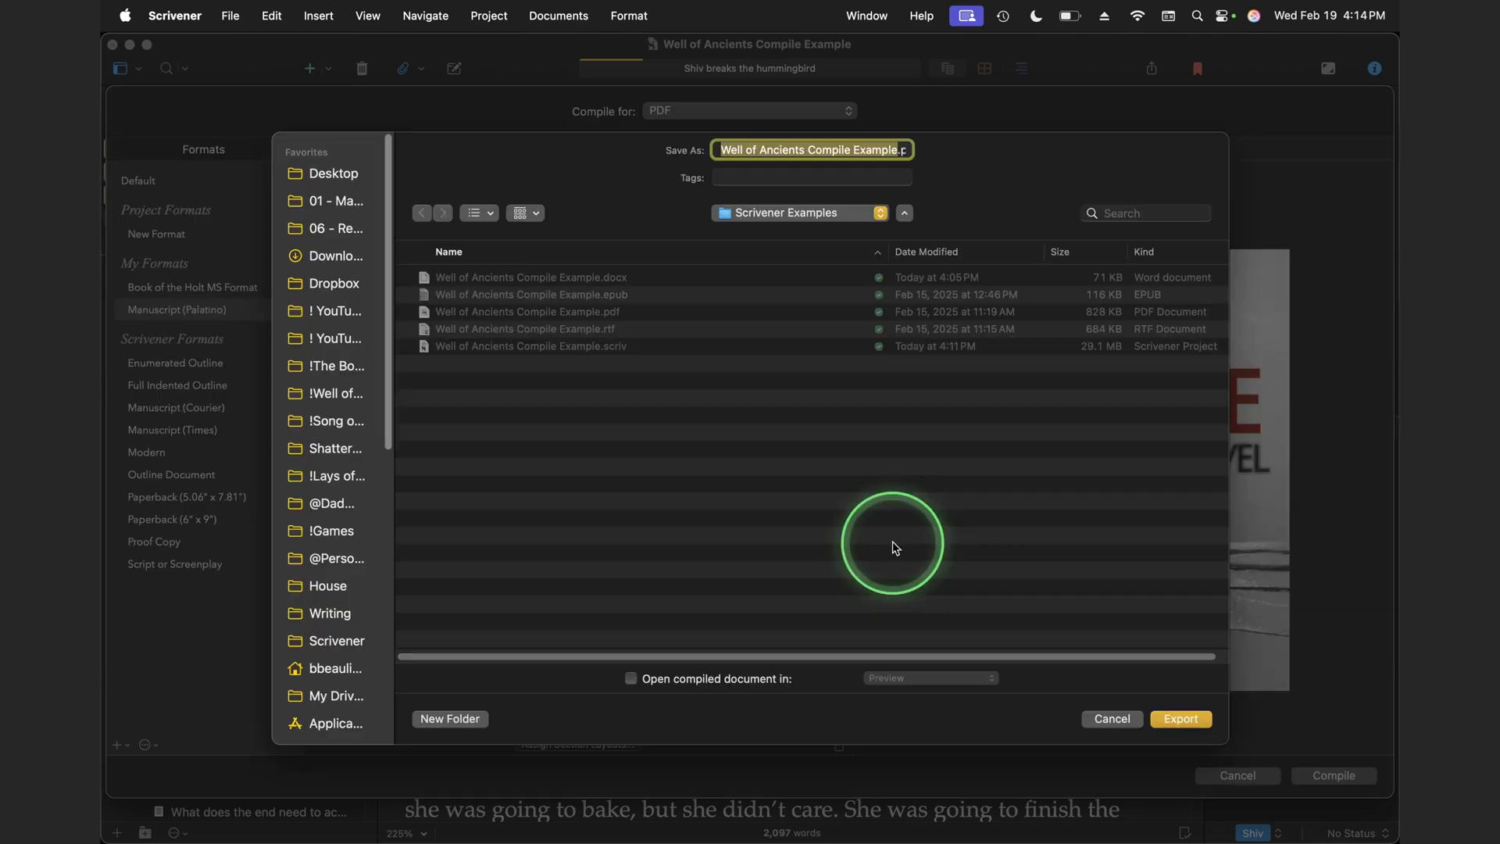
{"action": "left_click", "coordinate": [1183, 720]}
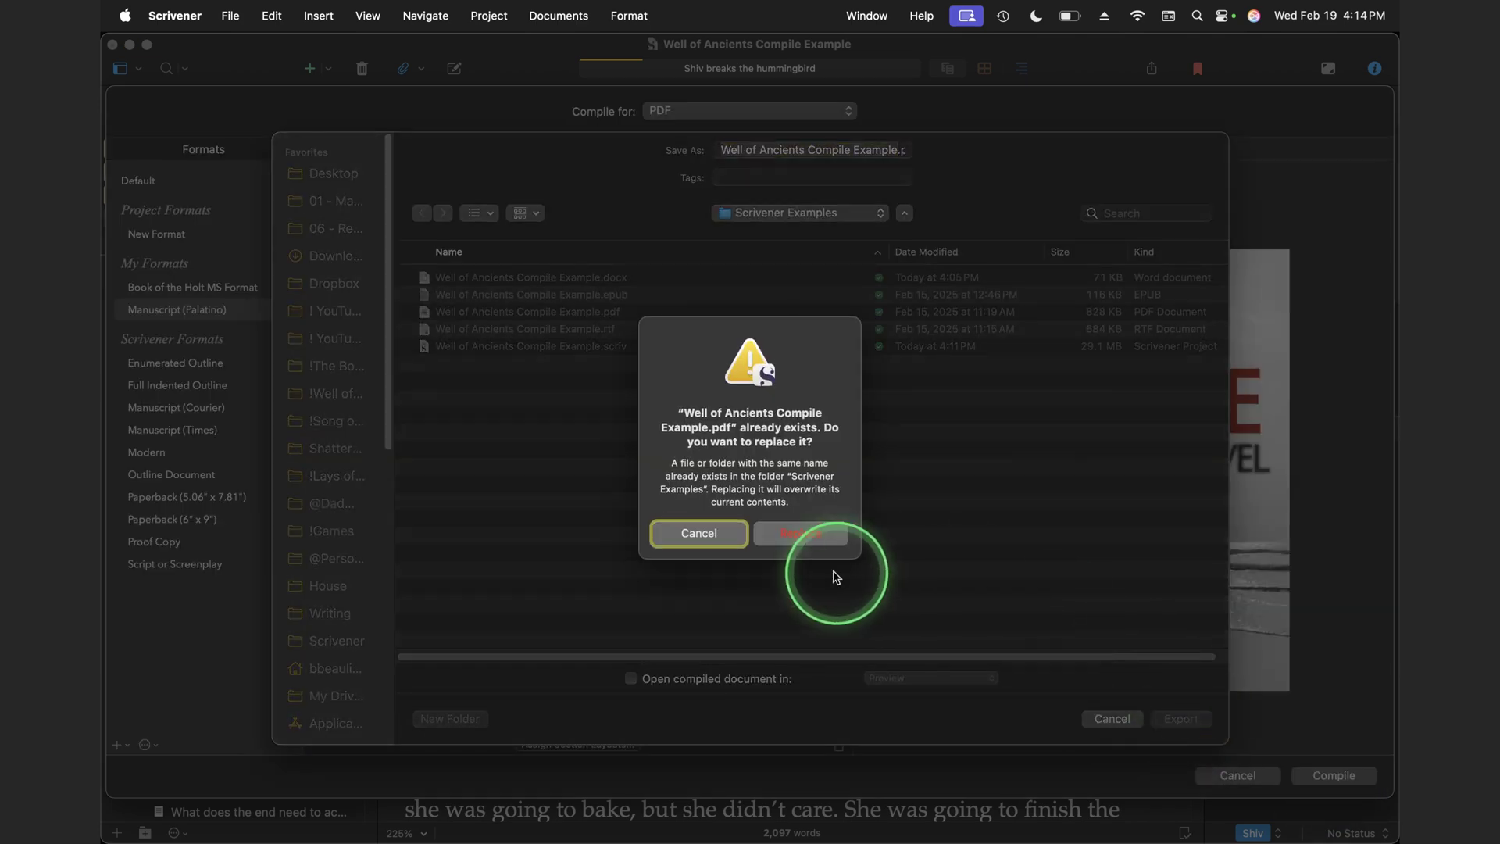
{"action": "left_click", "coordinate": [784, 536]}
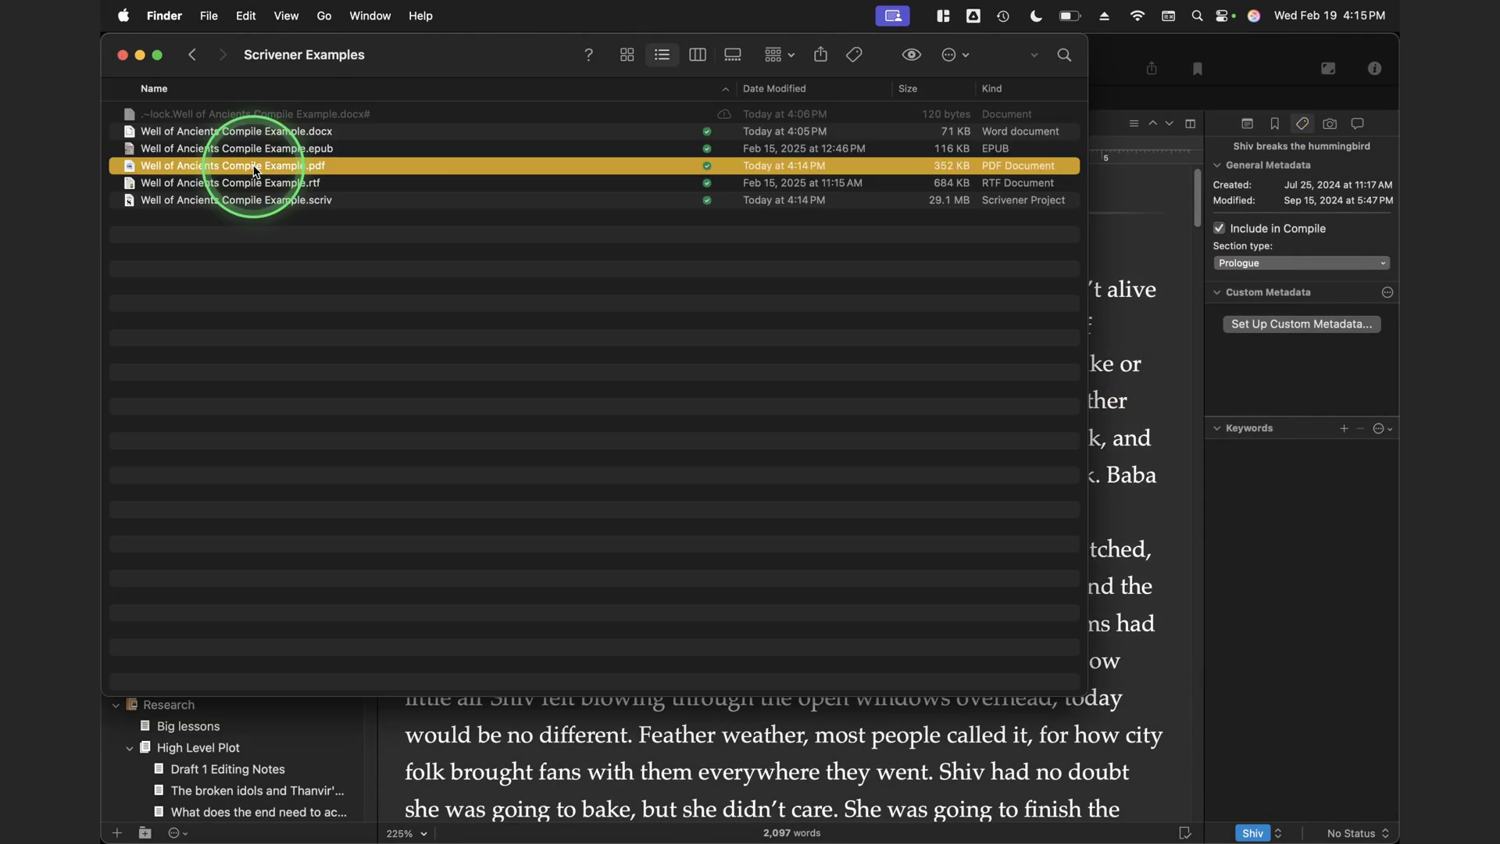
Open the compiled Well of Ancients Compile Example.pdf and examine its cover, title page, page headers and Prologue pages.
{"action": "left_click", "coordinate": [255, 172]}
{"action": "double_click", "coordinate": [256, 171]}
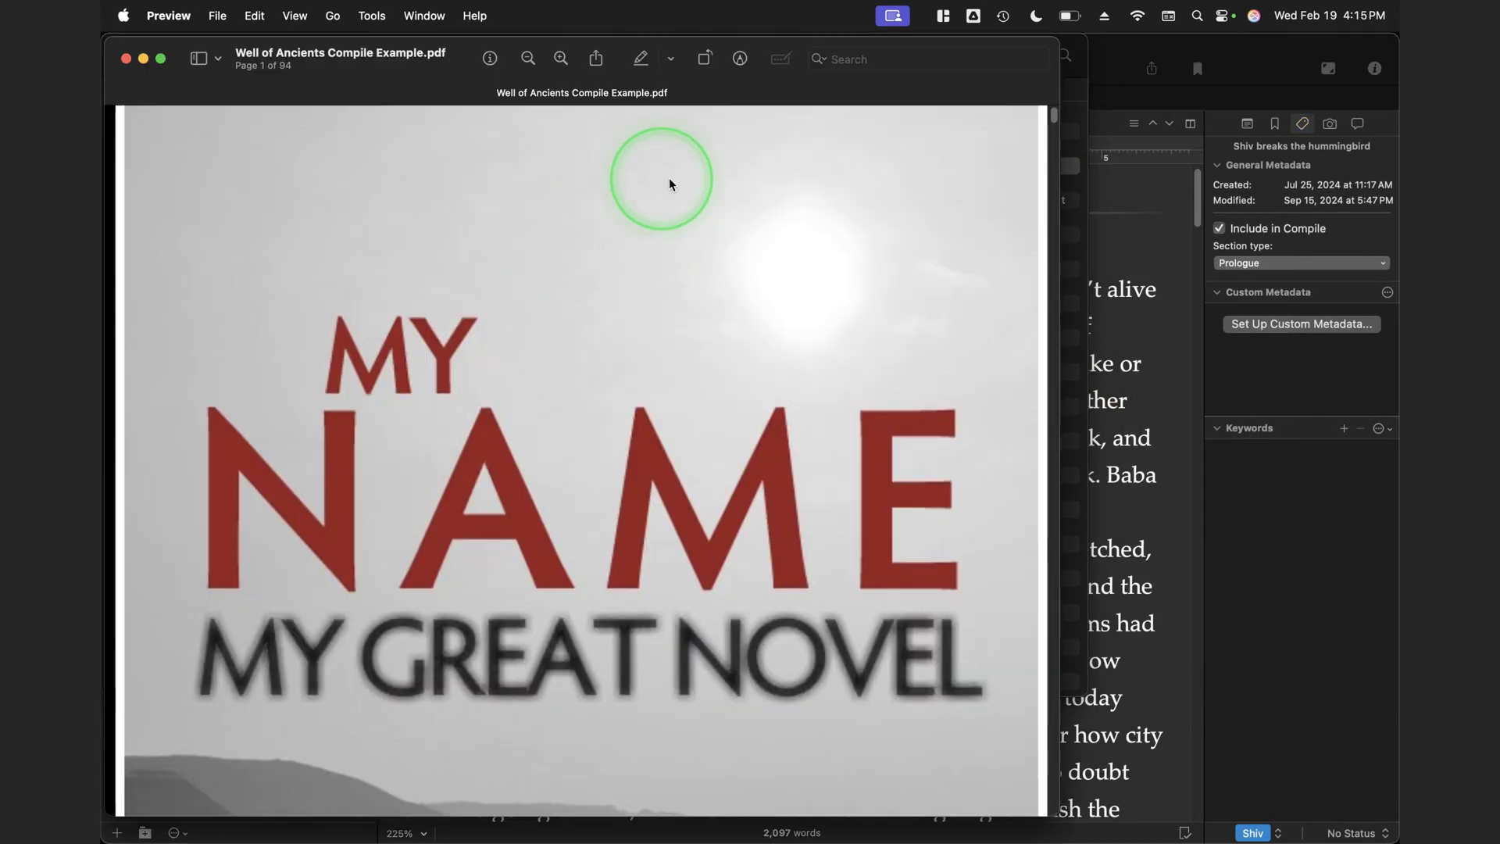
{"action": "scroll", "coordinate": [686, 330], "scroll_direction": "down", "scroll_amount": 10}
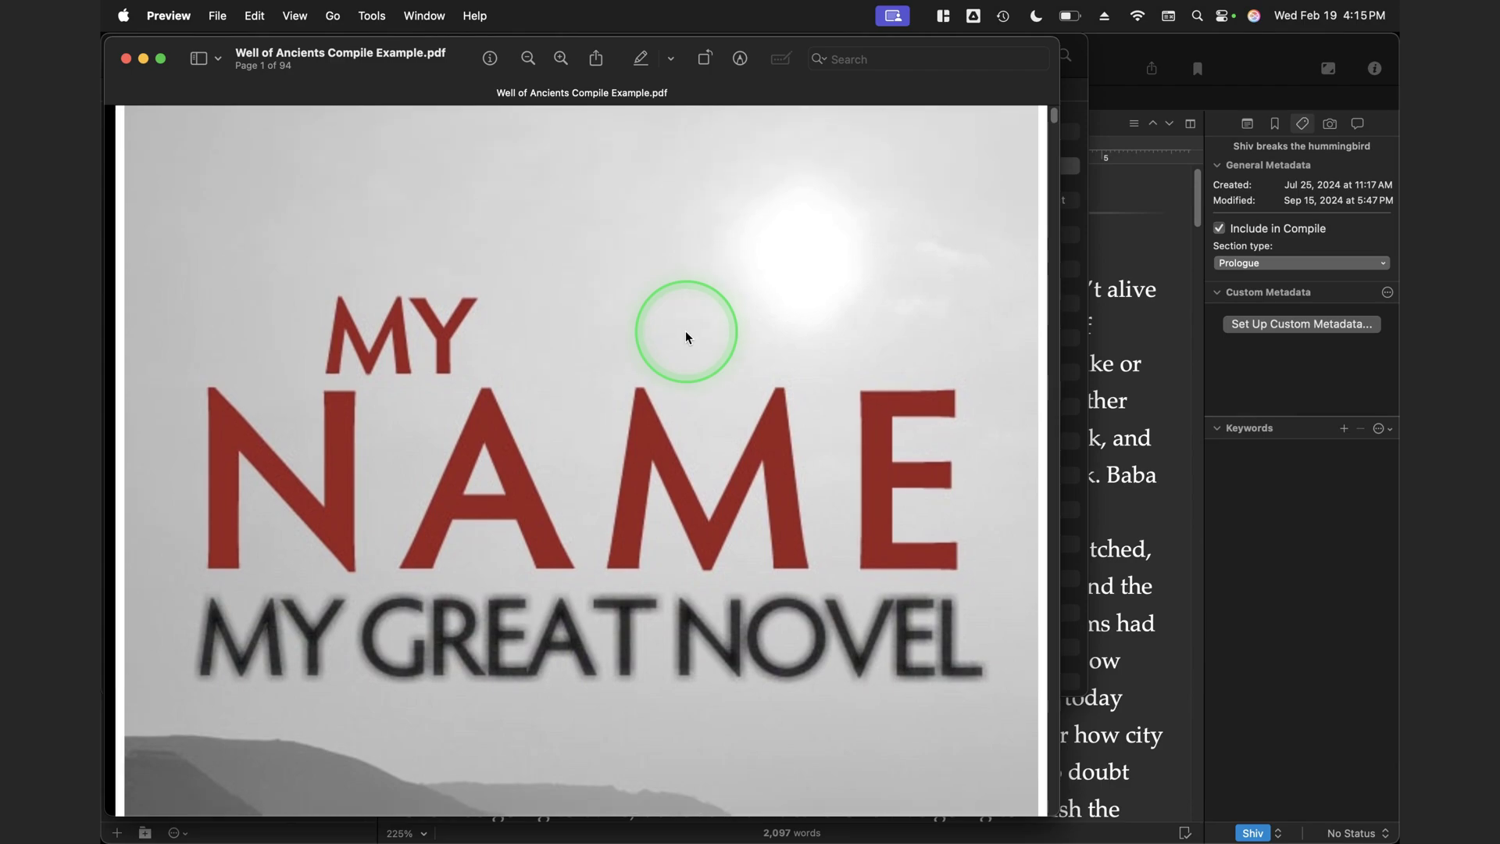
{"action": "scroll", "coordinate": [686, 334], "scroll_direction": "down", "scroll_amount": 6}
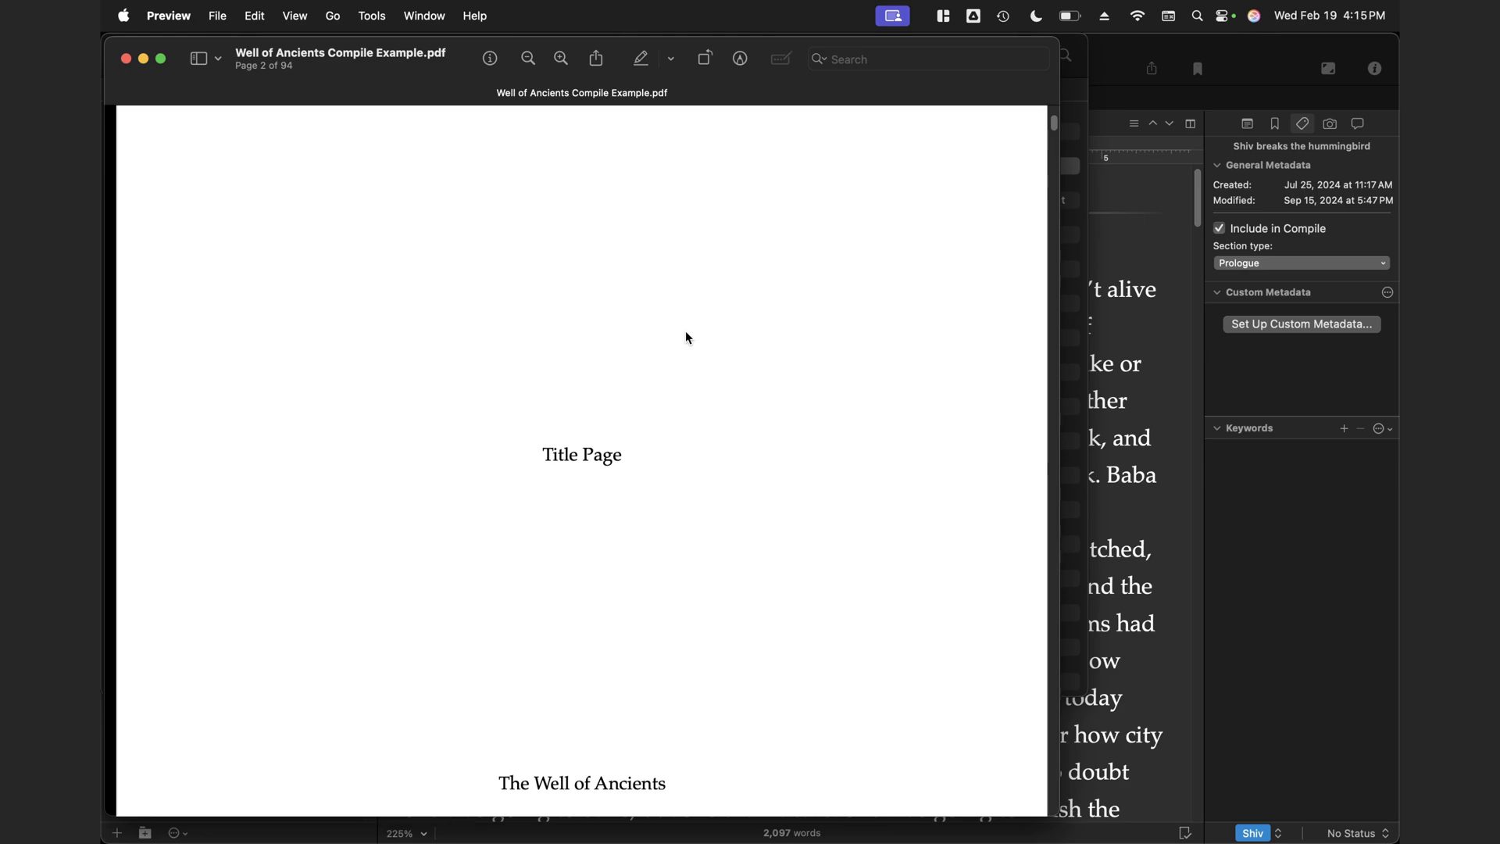
{"action": "scroll", "coordinate": [686, 336], "scroll_direction": "up", "scroll_amount": 3}
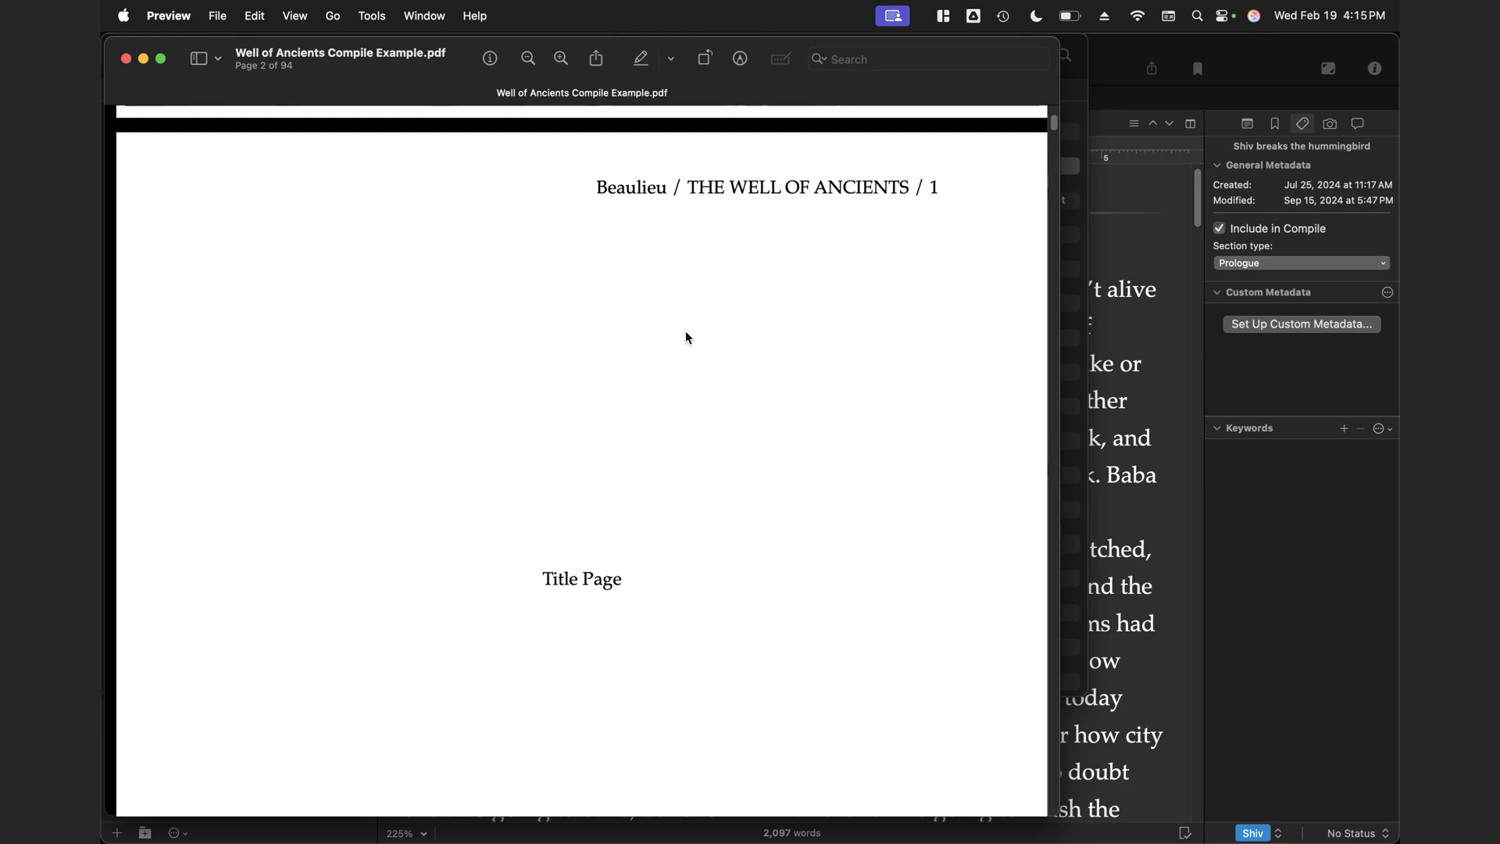
{"action": "scroll", "coordinate": [686, 337], "scroll_direction": "down", "scroll_amount": 4}
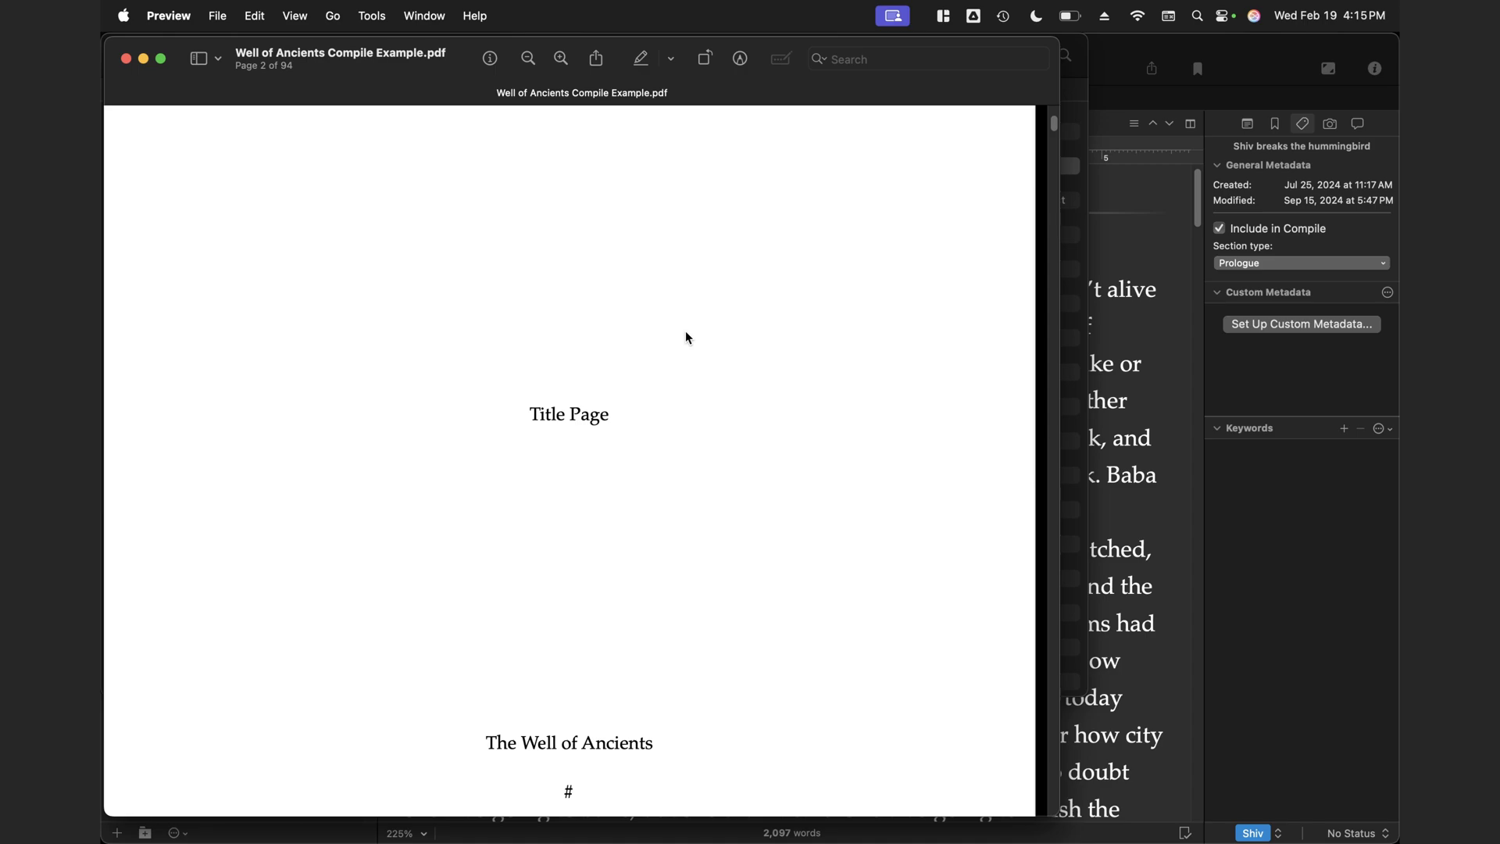
{"action": "scroll", "coordinate": [700, 369], "scroll_direction": "down", "scroll_amount": 10}
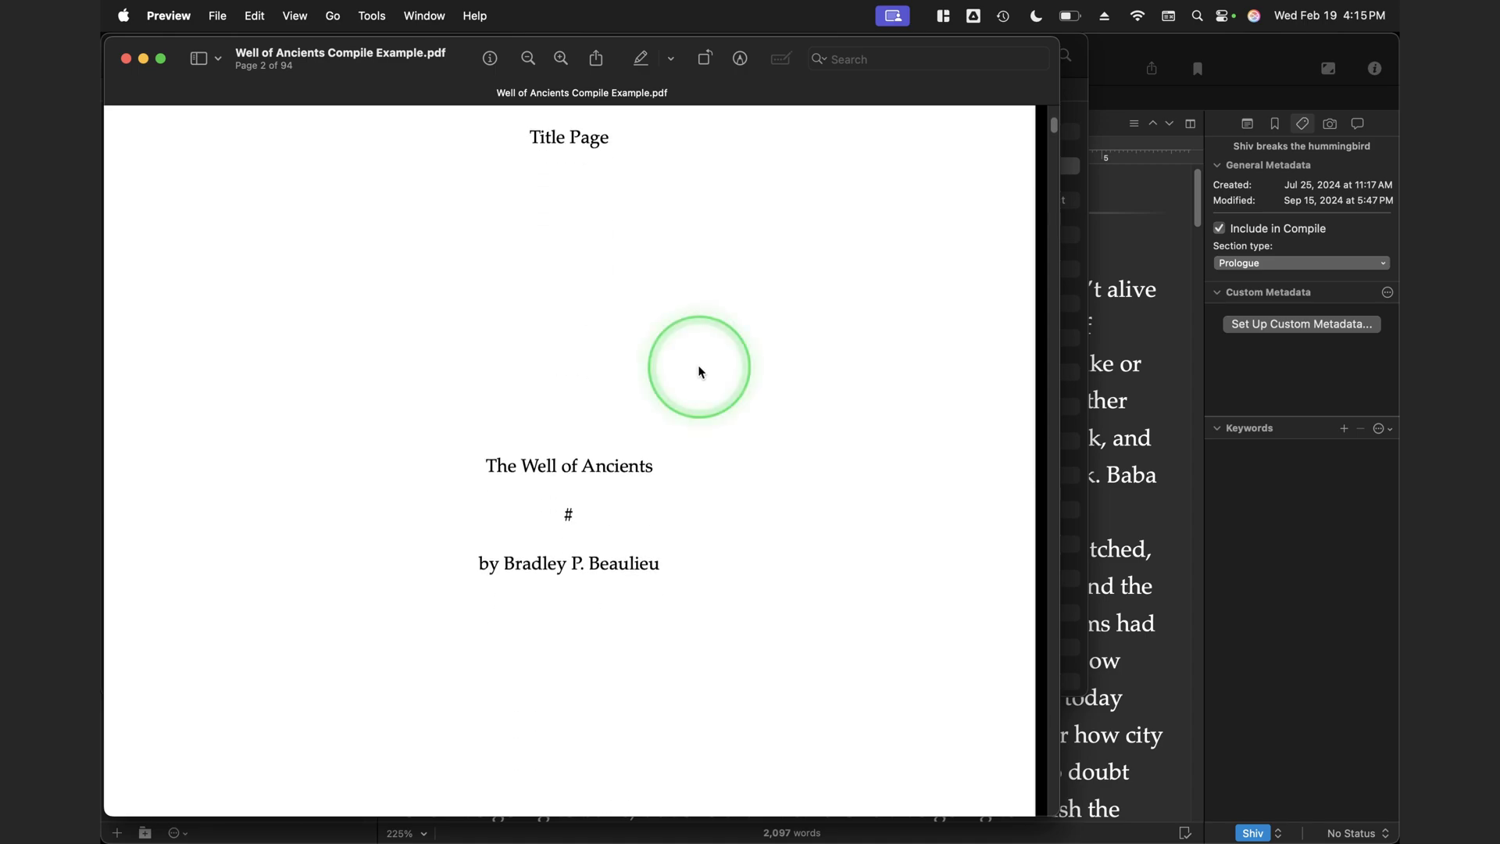
{"action": "scroll", "coordinate": [700, 372], "scroll_direction": "down", "scroll_amount": 17}
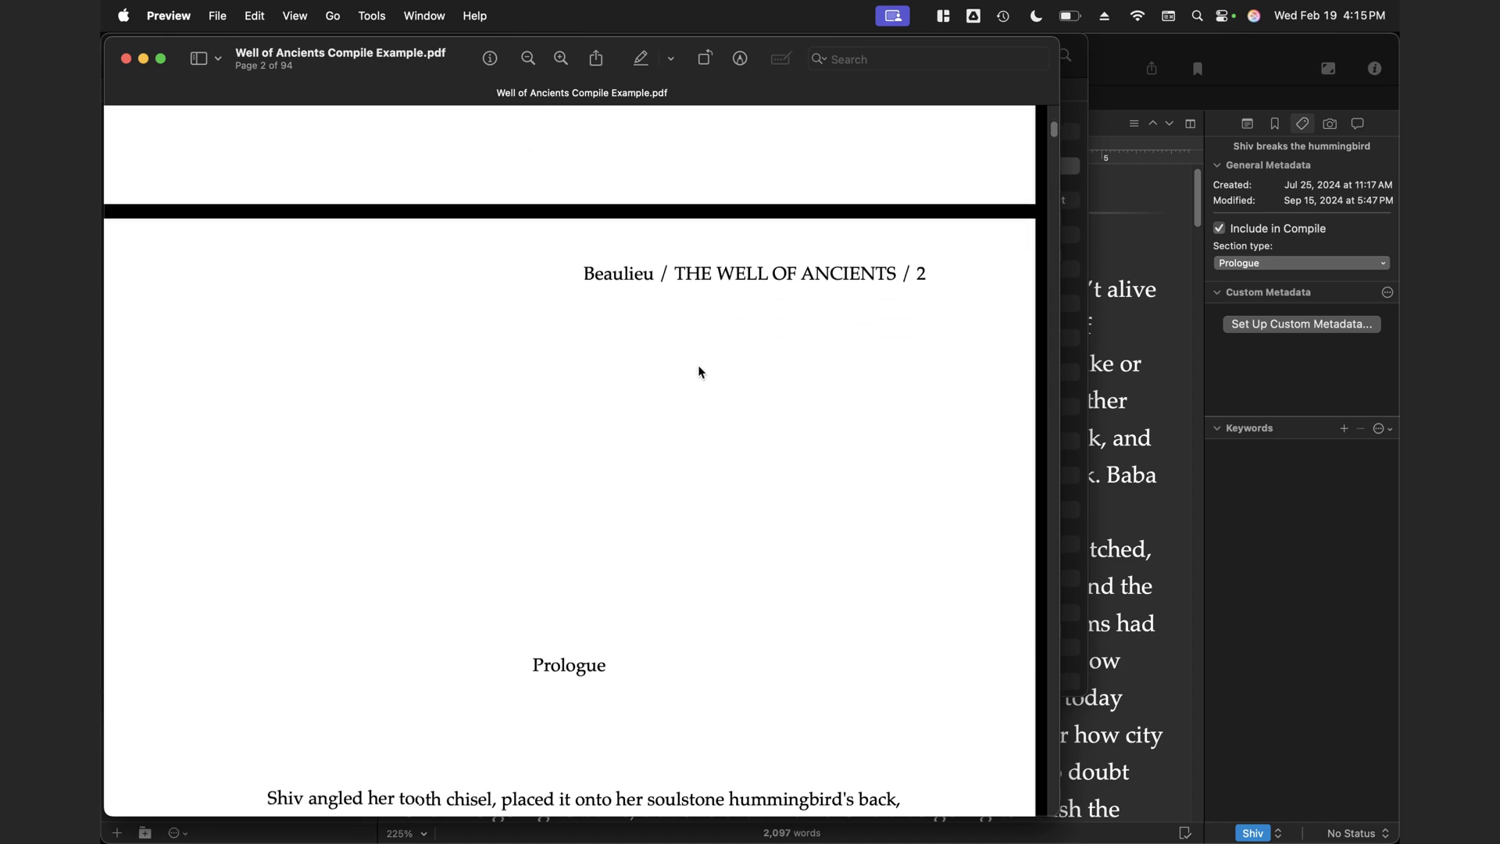
{"action": "scroll", "coordinate": [700, 370], "scroll_direction": "up", "scroll_amount": 3}
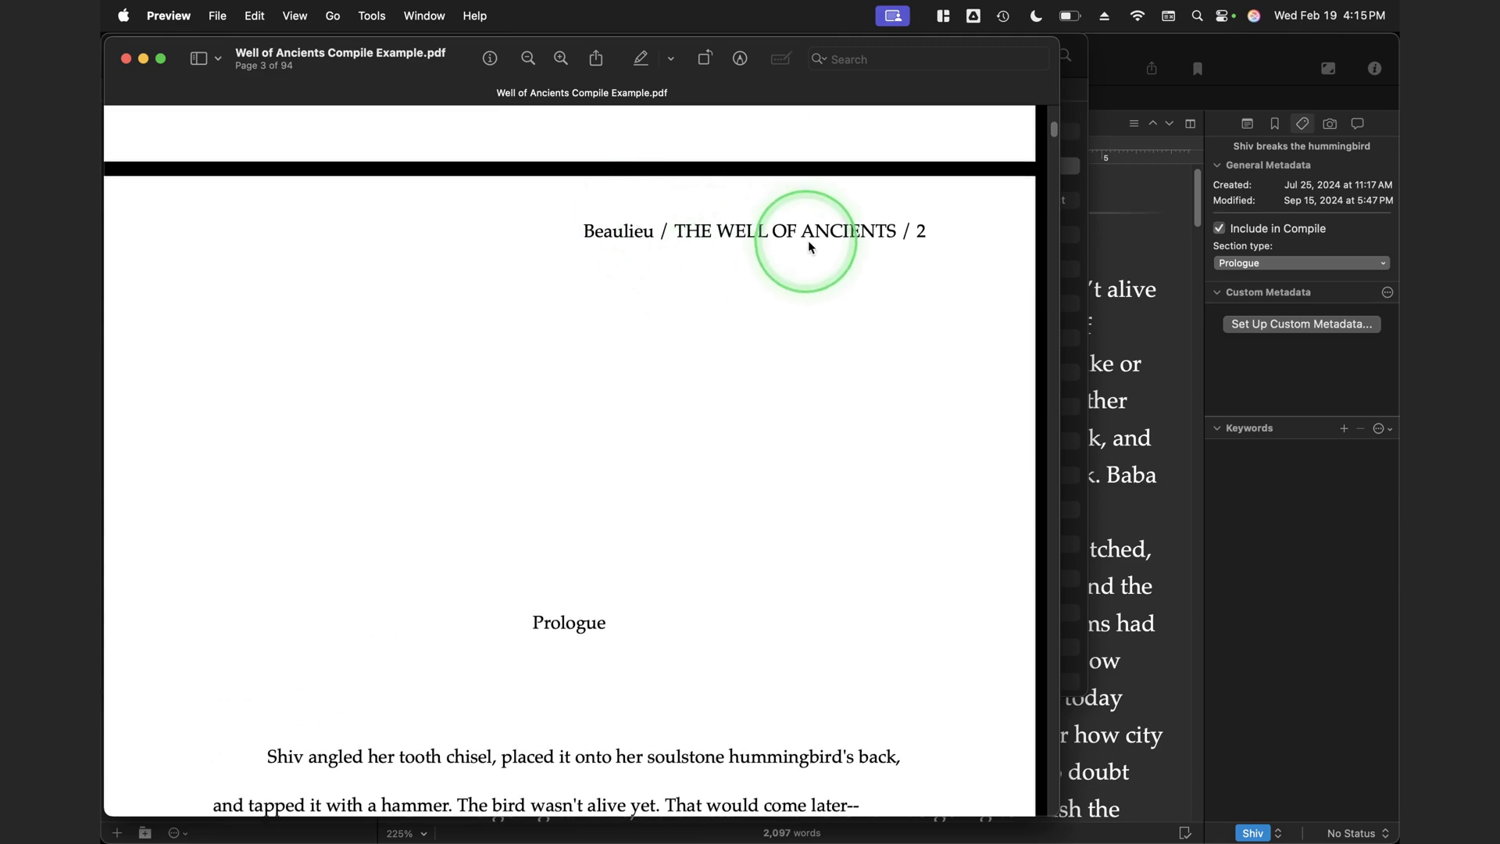
{"action": "scroll", "coordinate": [773, 409], "scroll_direction": "down", "scroll_amount": 5}
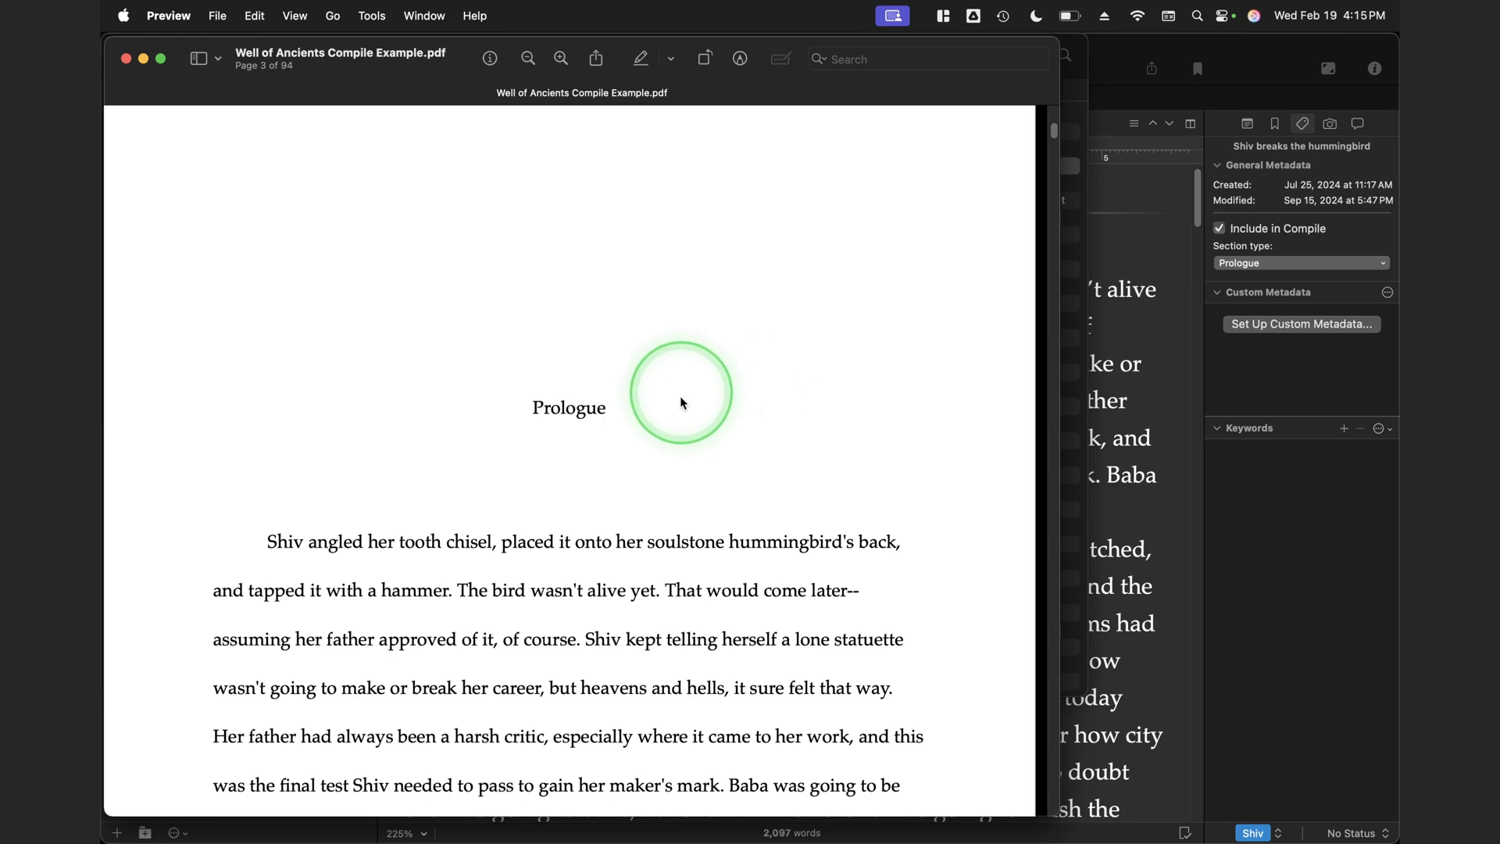
{"action": "scroll", "coordinate": [676, 434], "scroll_direction": "down", "scroll_amount": 3}
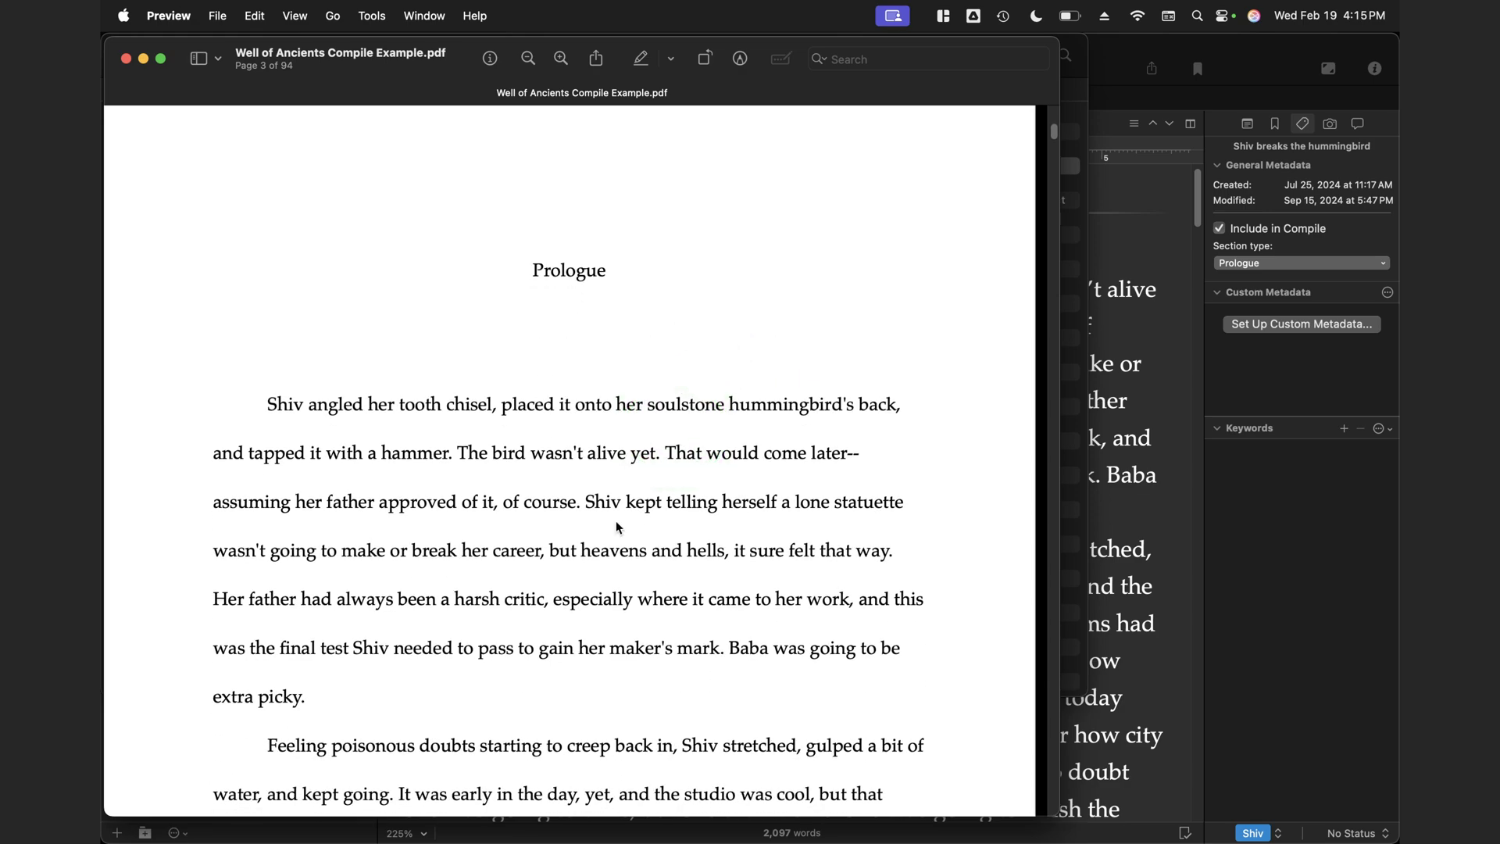
{"action": "scroll", "coordinate": [618, 527], "scroll_direction": "down", "scroll_amount": 20}
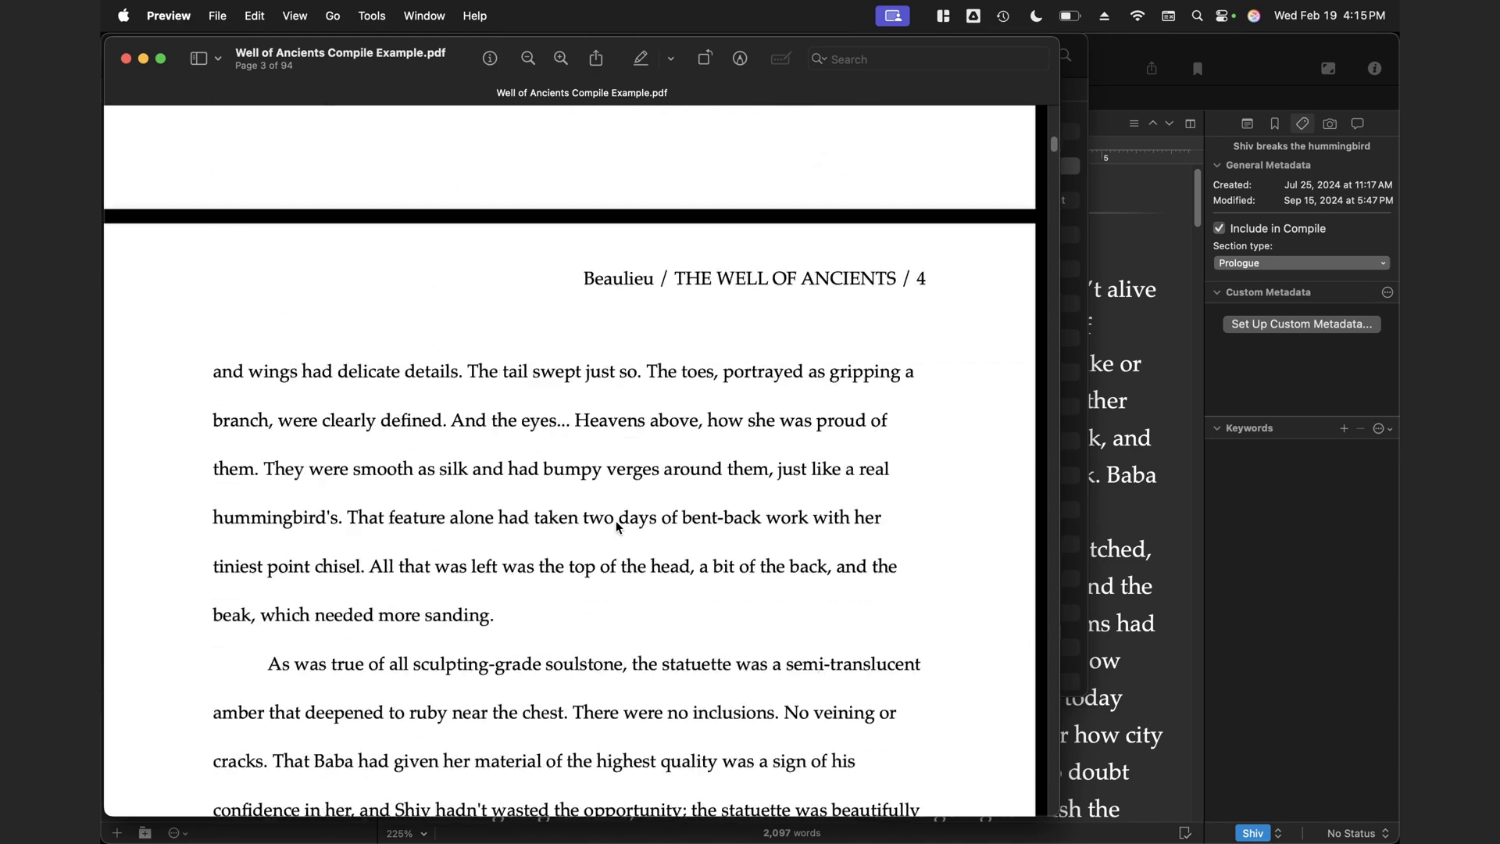
{"action": "scroll", "coordinate": [615, 524], "scroll_direction": "down", "scroll_amount": 20}
{"action": "left_click", "coordinate": [375, 271]}
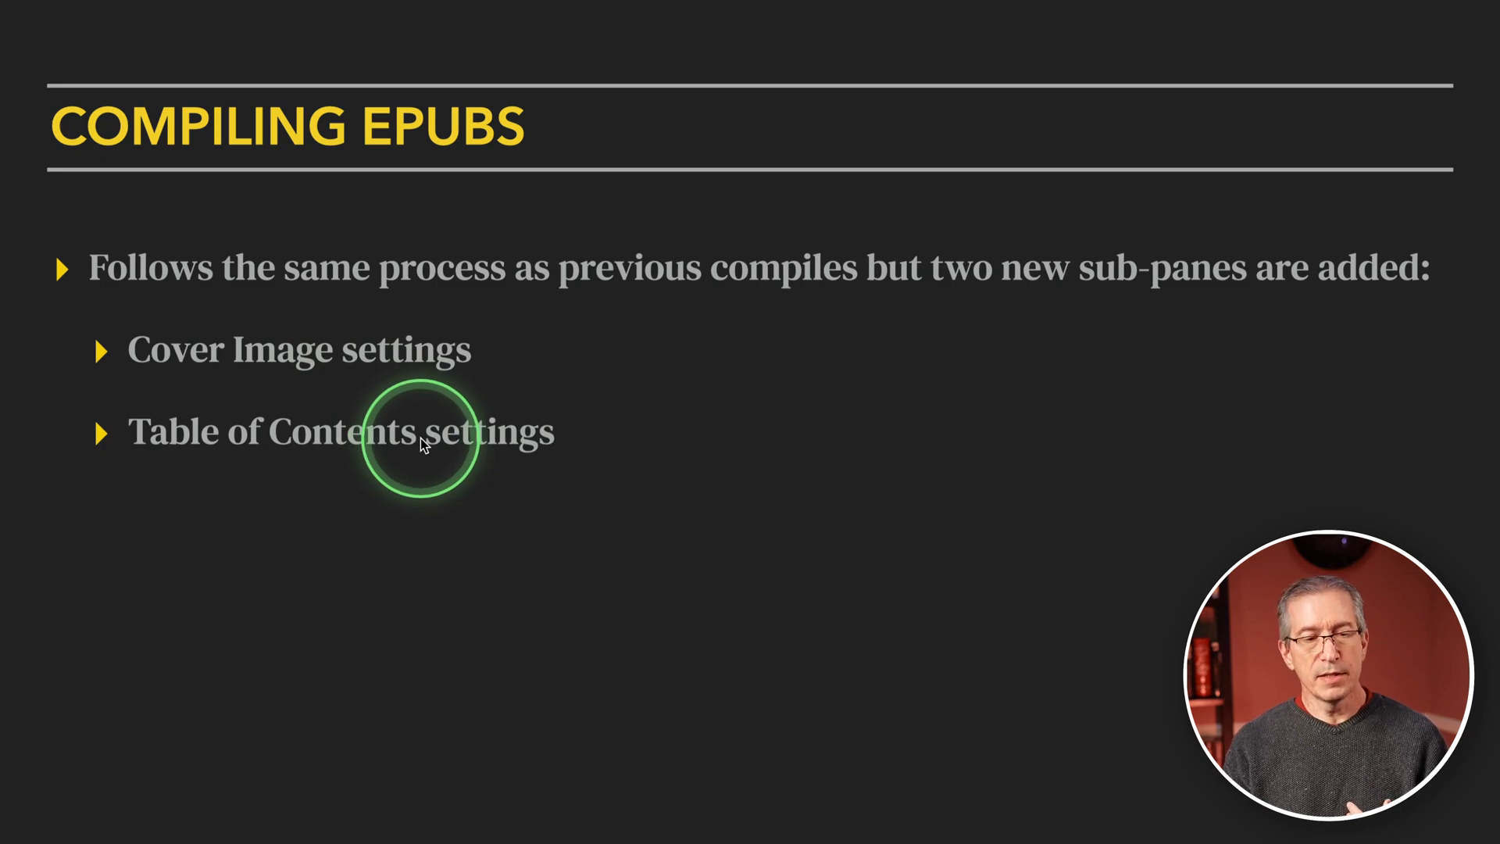
{"action": "left_click", "coordinate": [369, 560]}
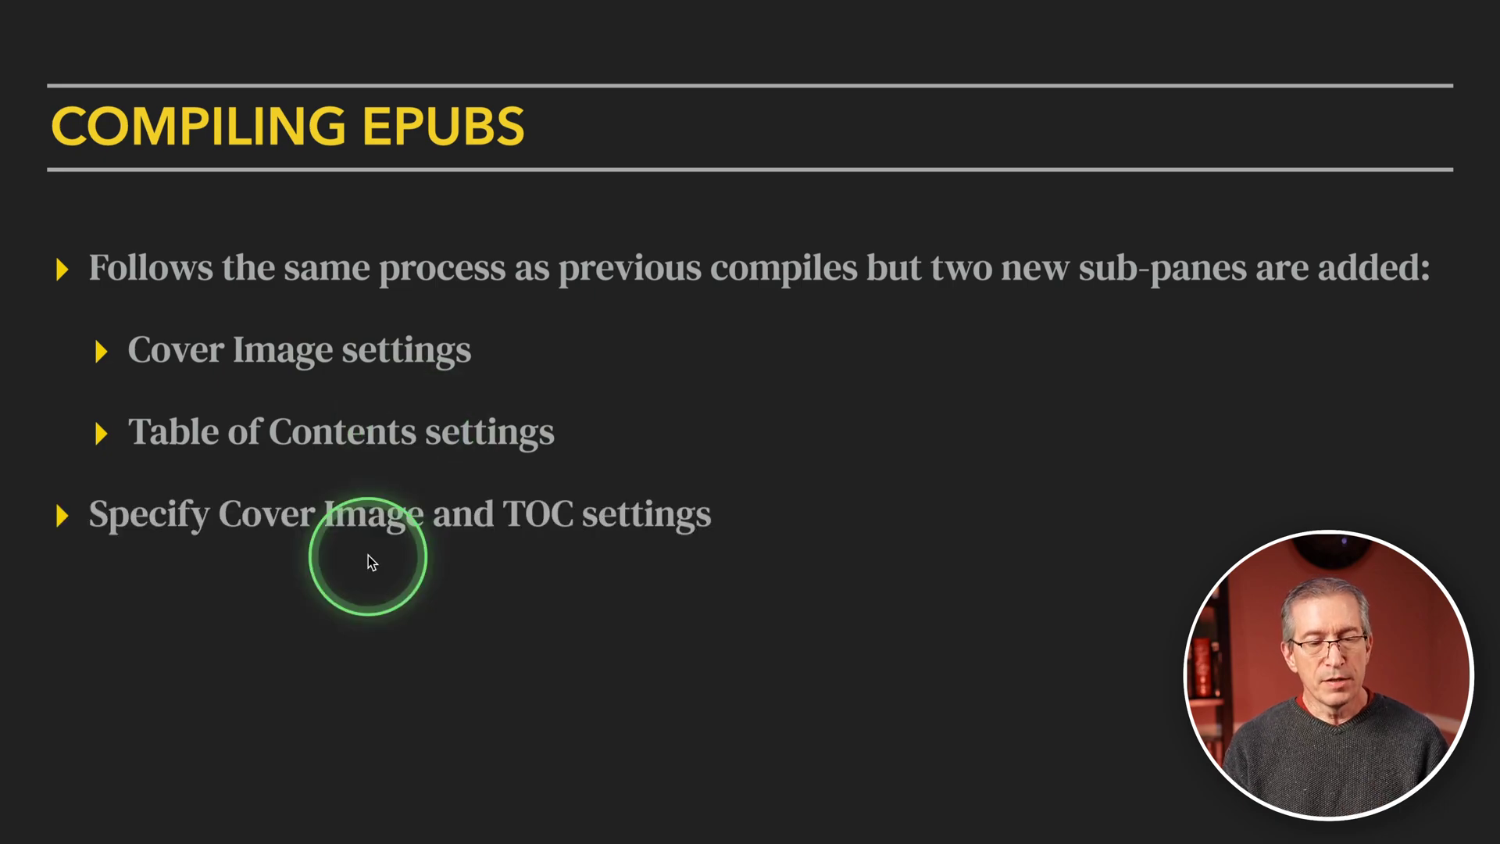
{"action": "left_click", "coordinate": [494, 585]}
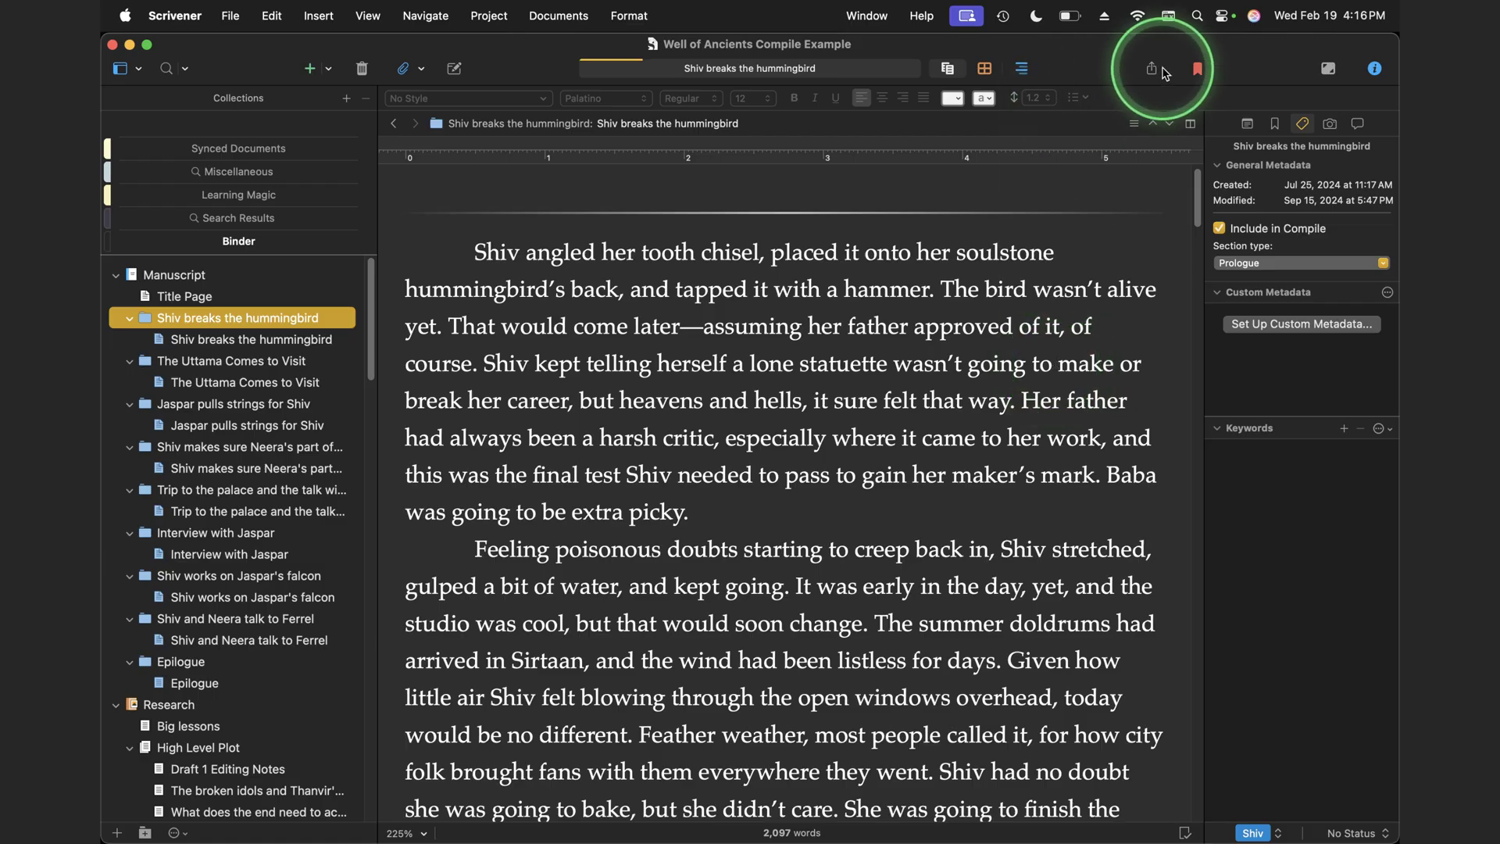
Reopen the compile settings and set the output to ePub 3 Ebook (.epub).
{"action": "left_click", "coordinate": [1155, 70]}
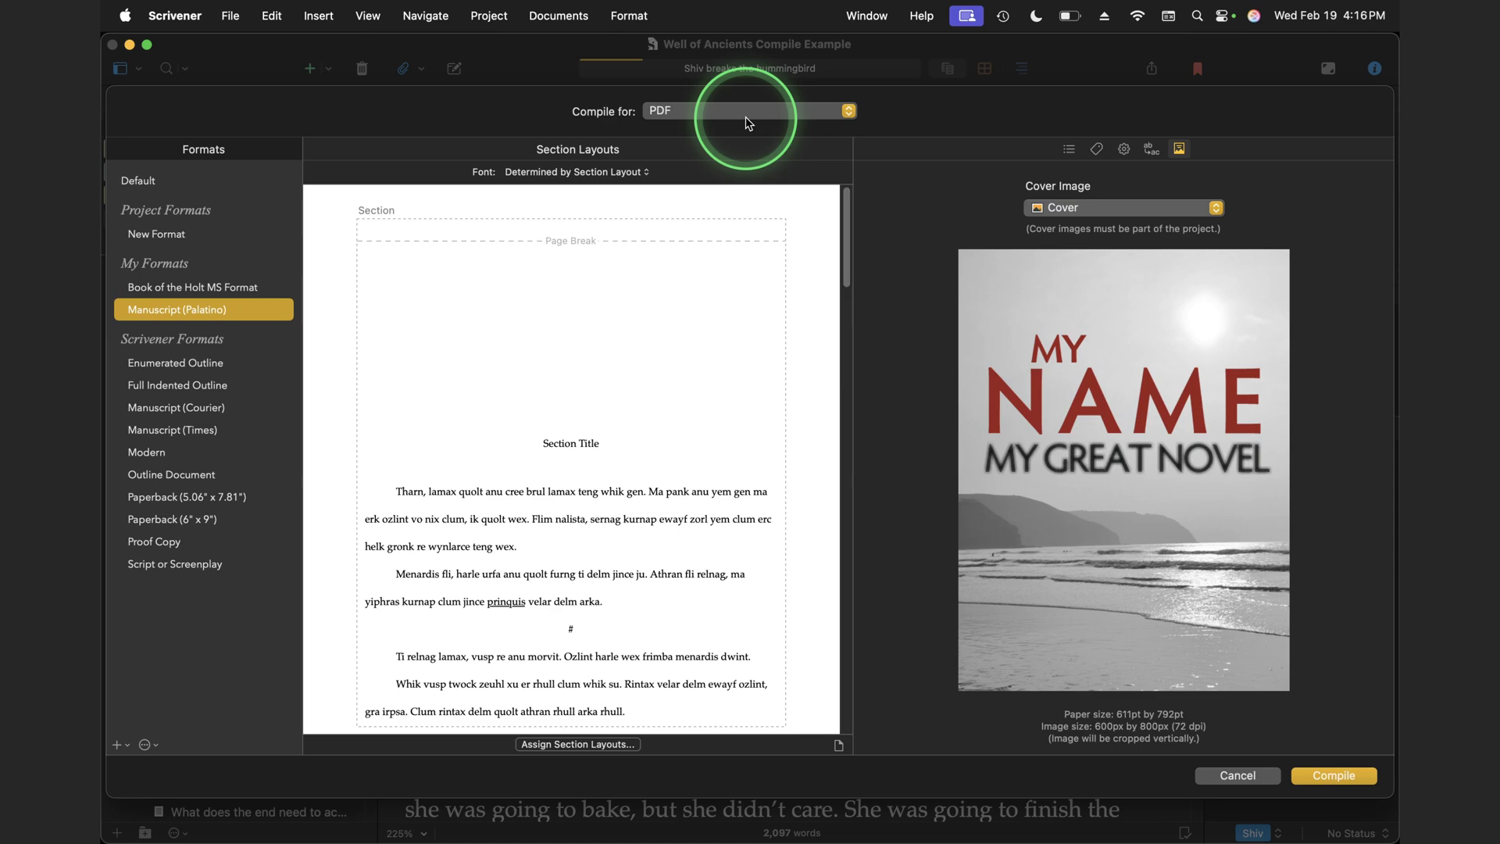
{"action": "left_click", "coordinate": [743, 116]}
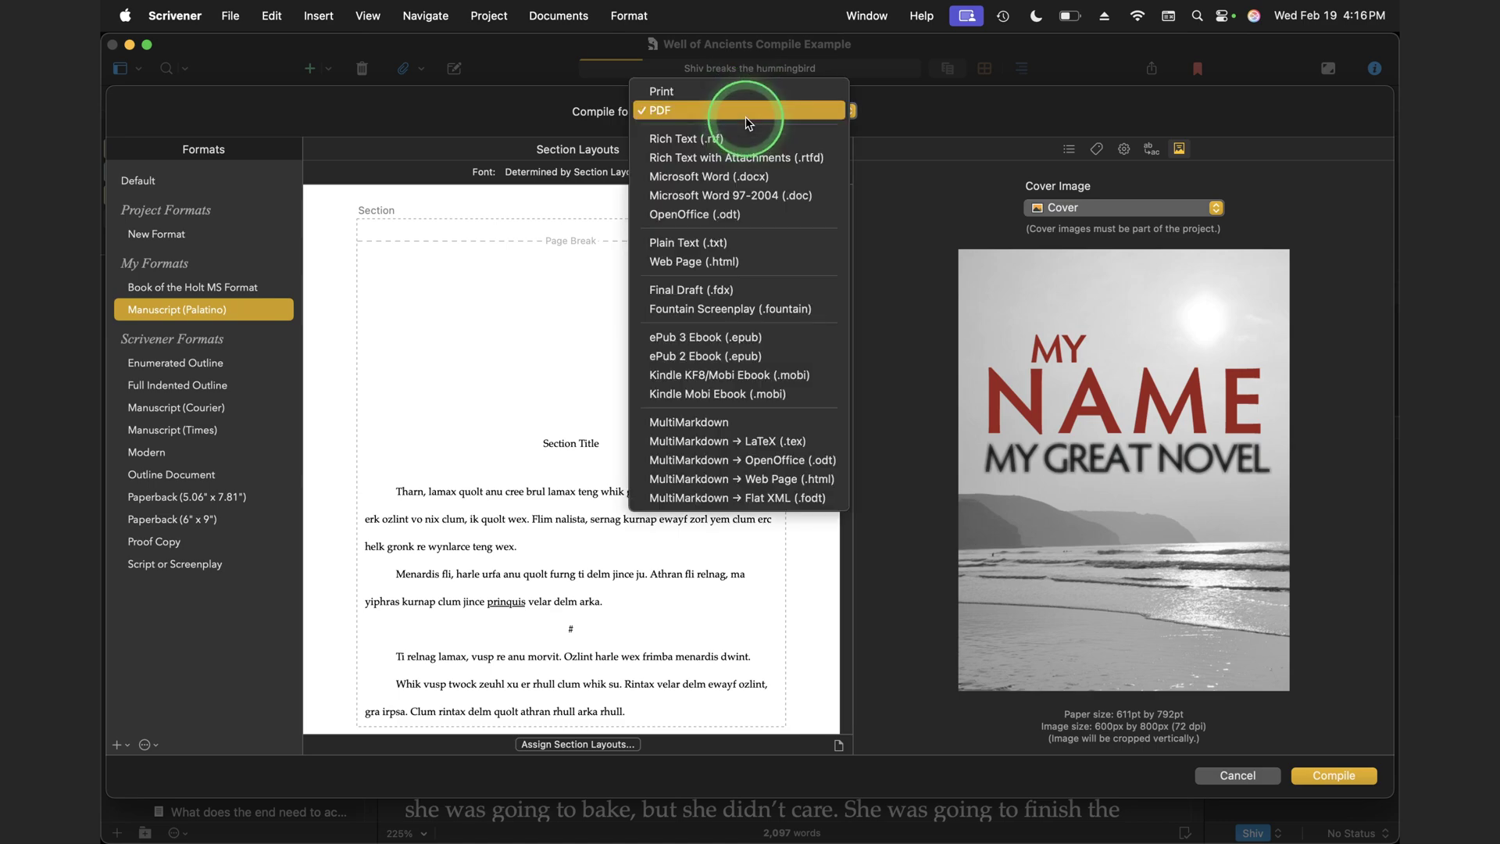
{"action": "left_click", "coordinate": [686, 339]}
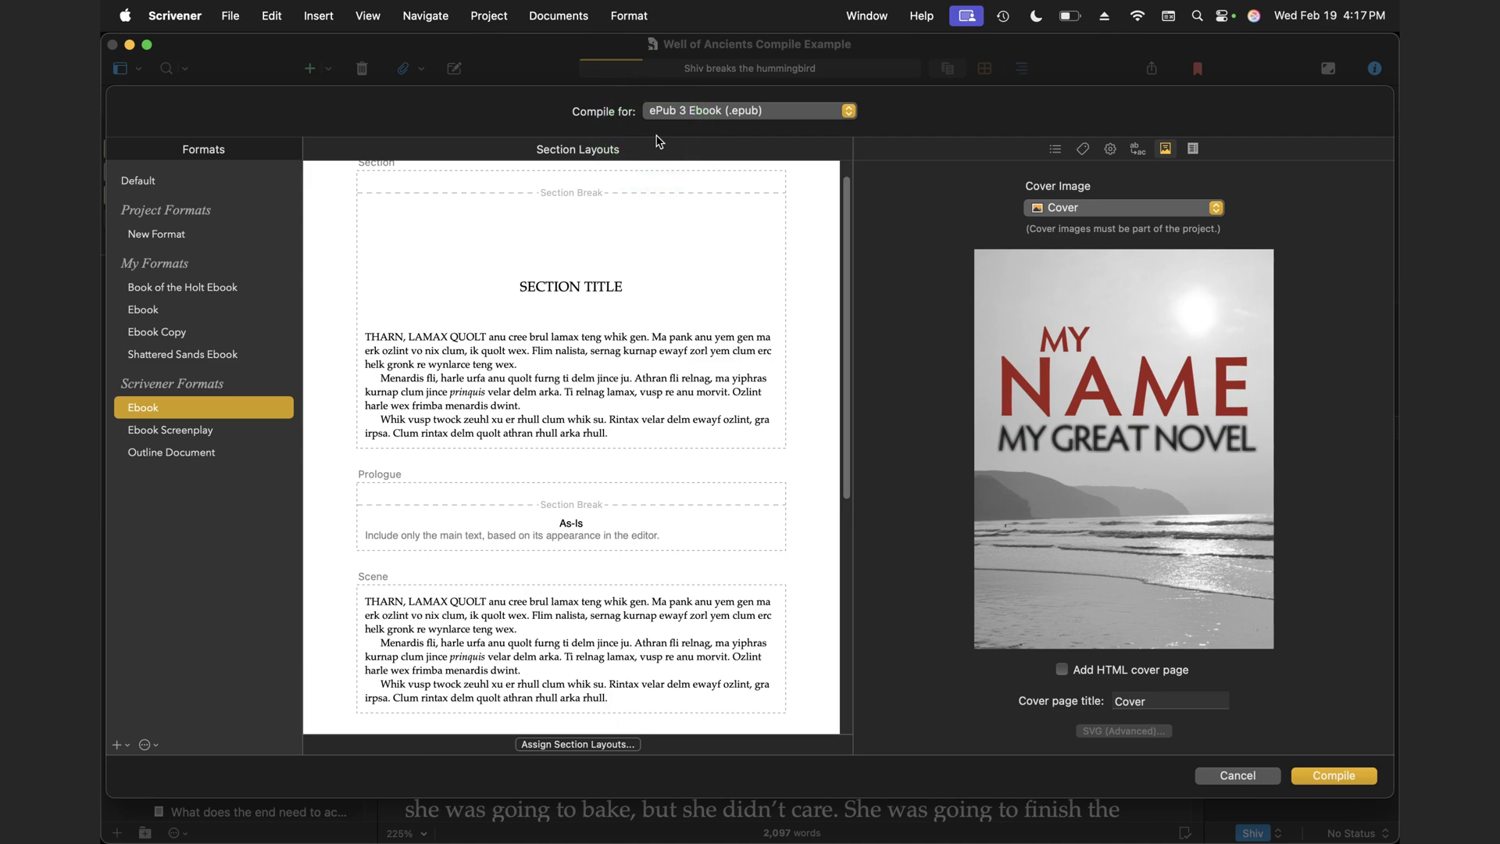
{"action": "left_click", "coordinate": [633, 361]}
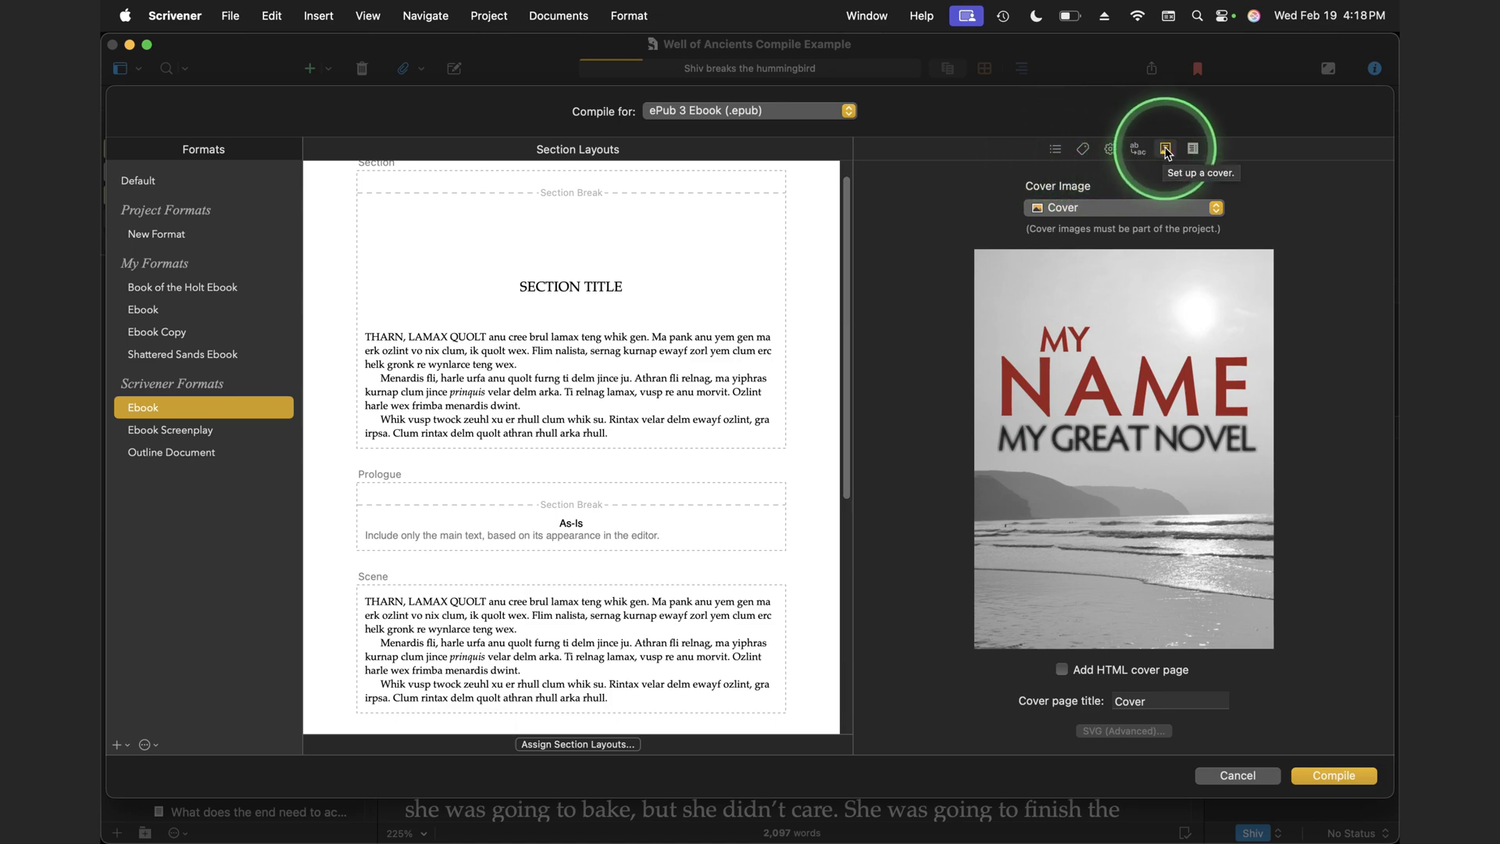
Review the ebook's cover image choices, keeping Cover selected, and view the Table of Contents settings.
{"action": "left_click", "coordinate": [1123, 206]}
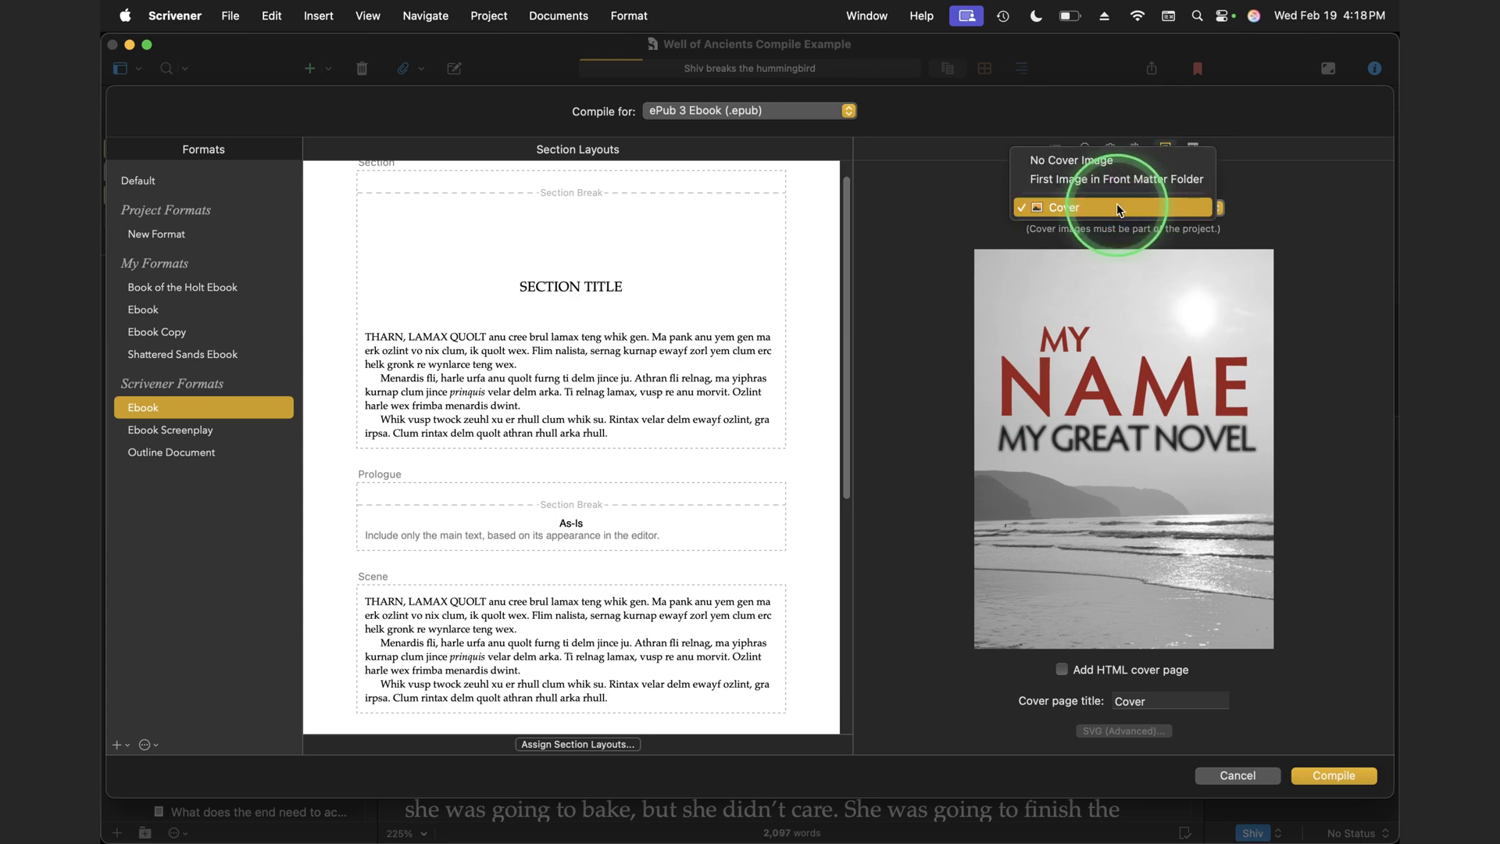
{"action": "left_click", "coordinate": [1070, 208]}
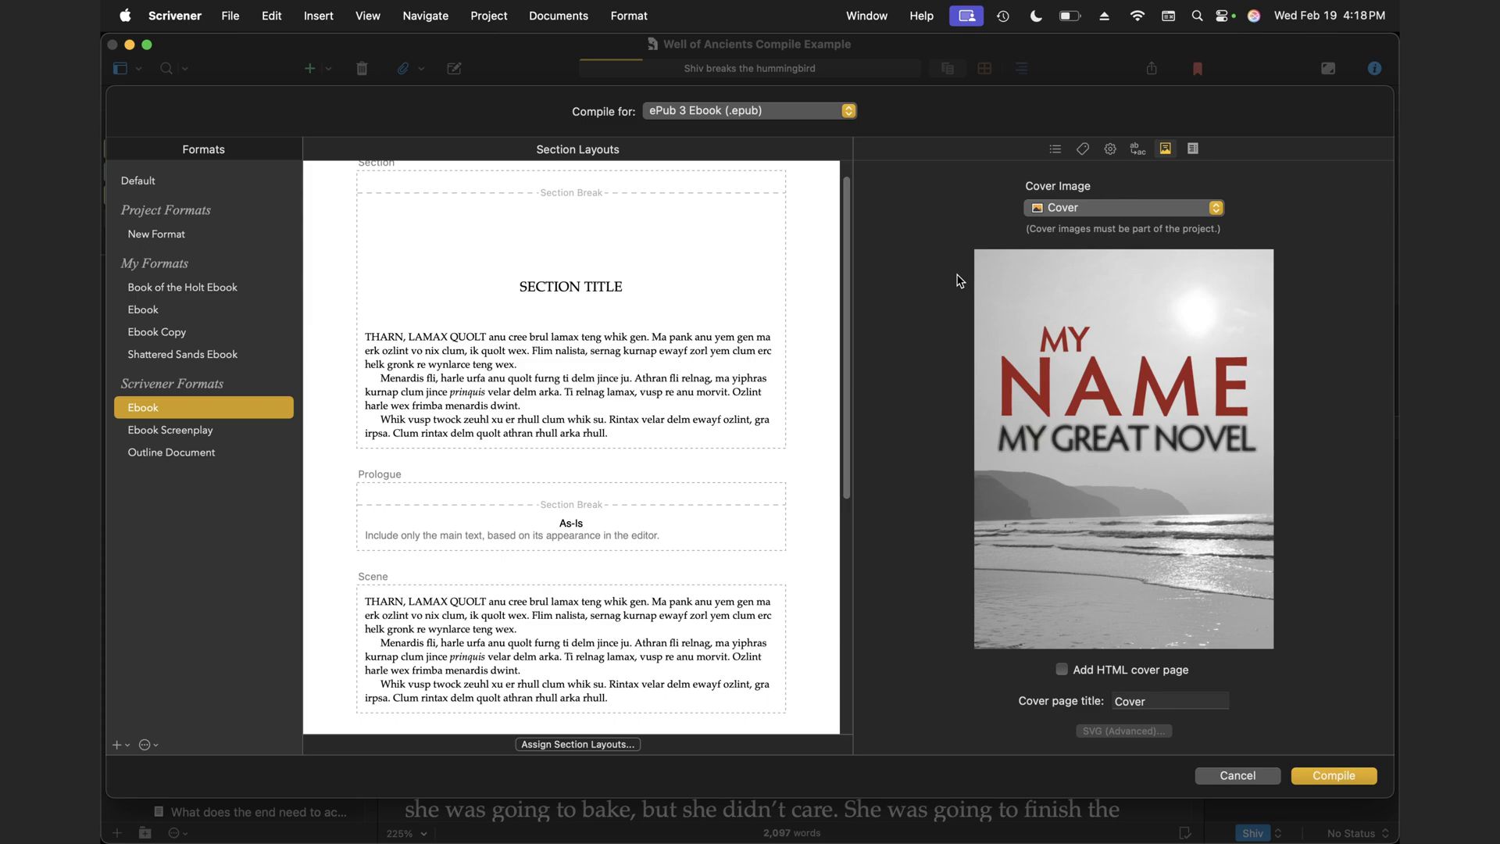
{"action": "left_click", "coordinate": [1105, 209]}
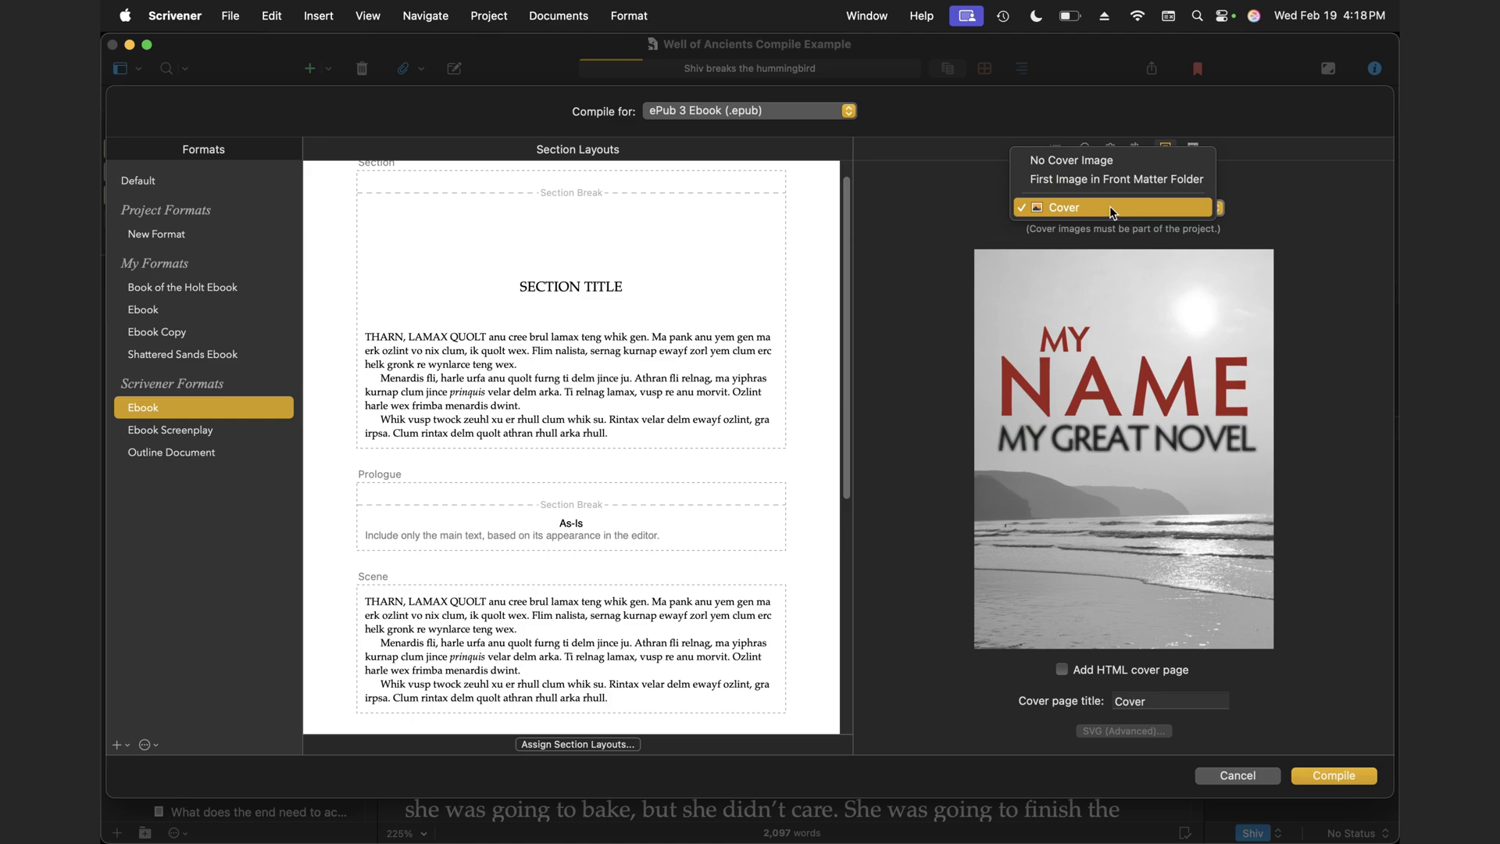
{"action": "left_click", "coordinate": [1109, 205]}
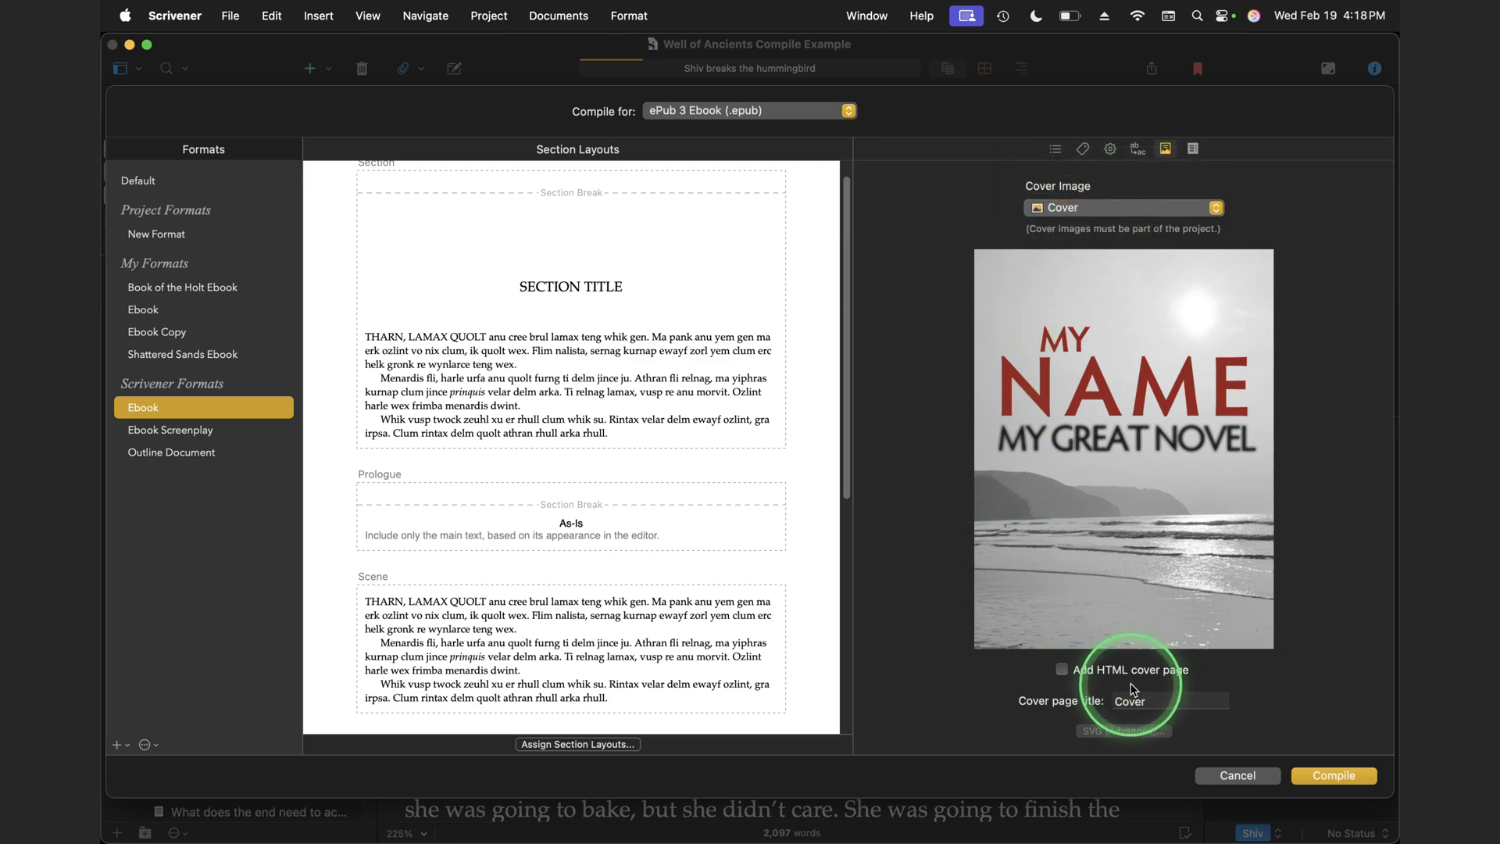
{"action": "left_click", "coordinate": [1194, 148]}
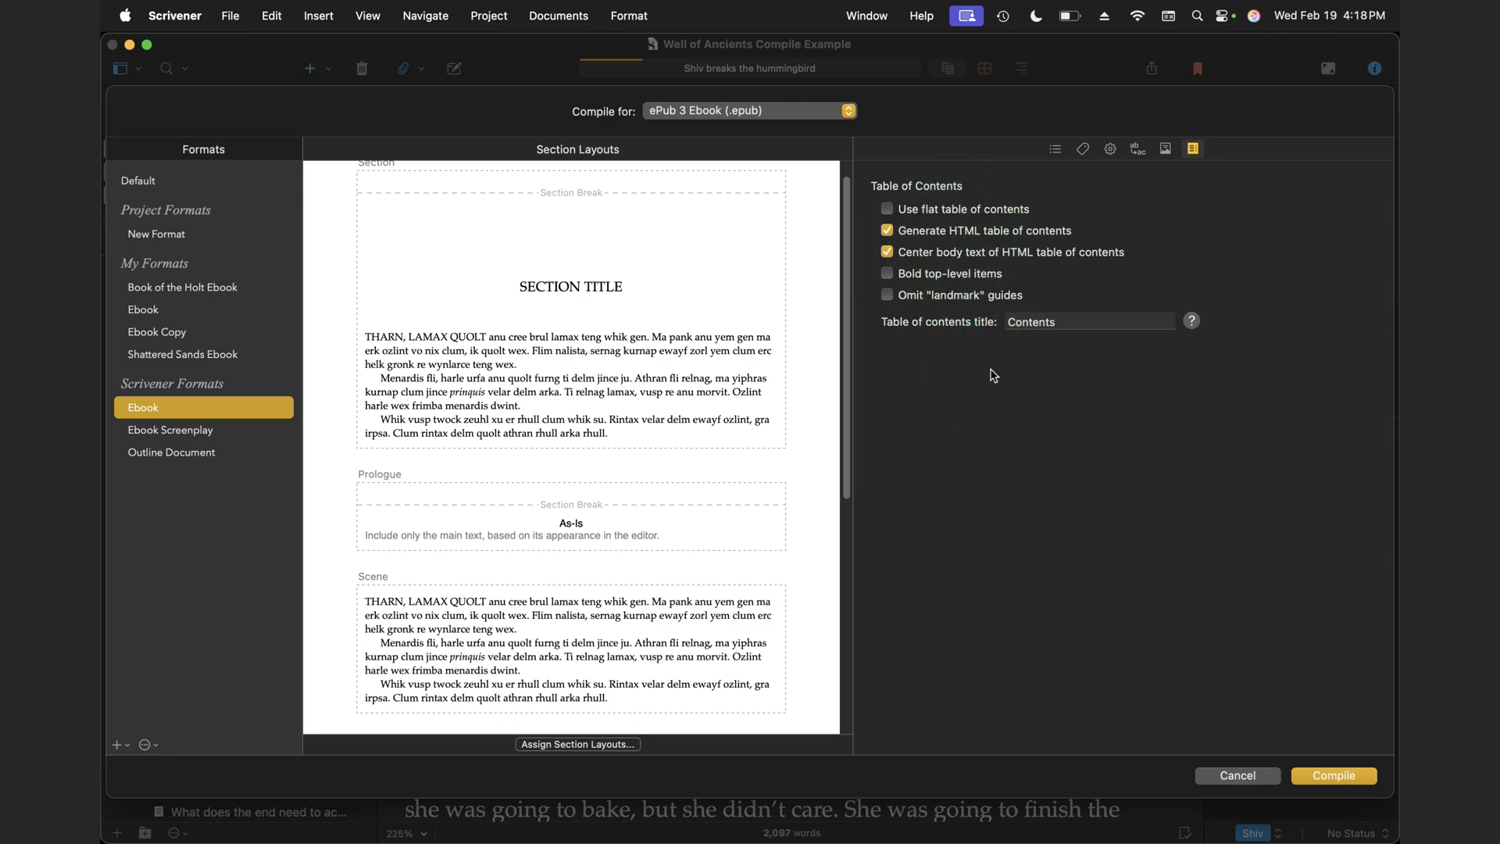
Compile the ebook to Well of Ancients Compile Example.epub in Scrivener Examples, replacing the existing file, and open it in Books.
{"action": "left_click", "coordinate": [1334, 775]}
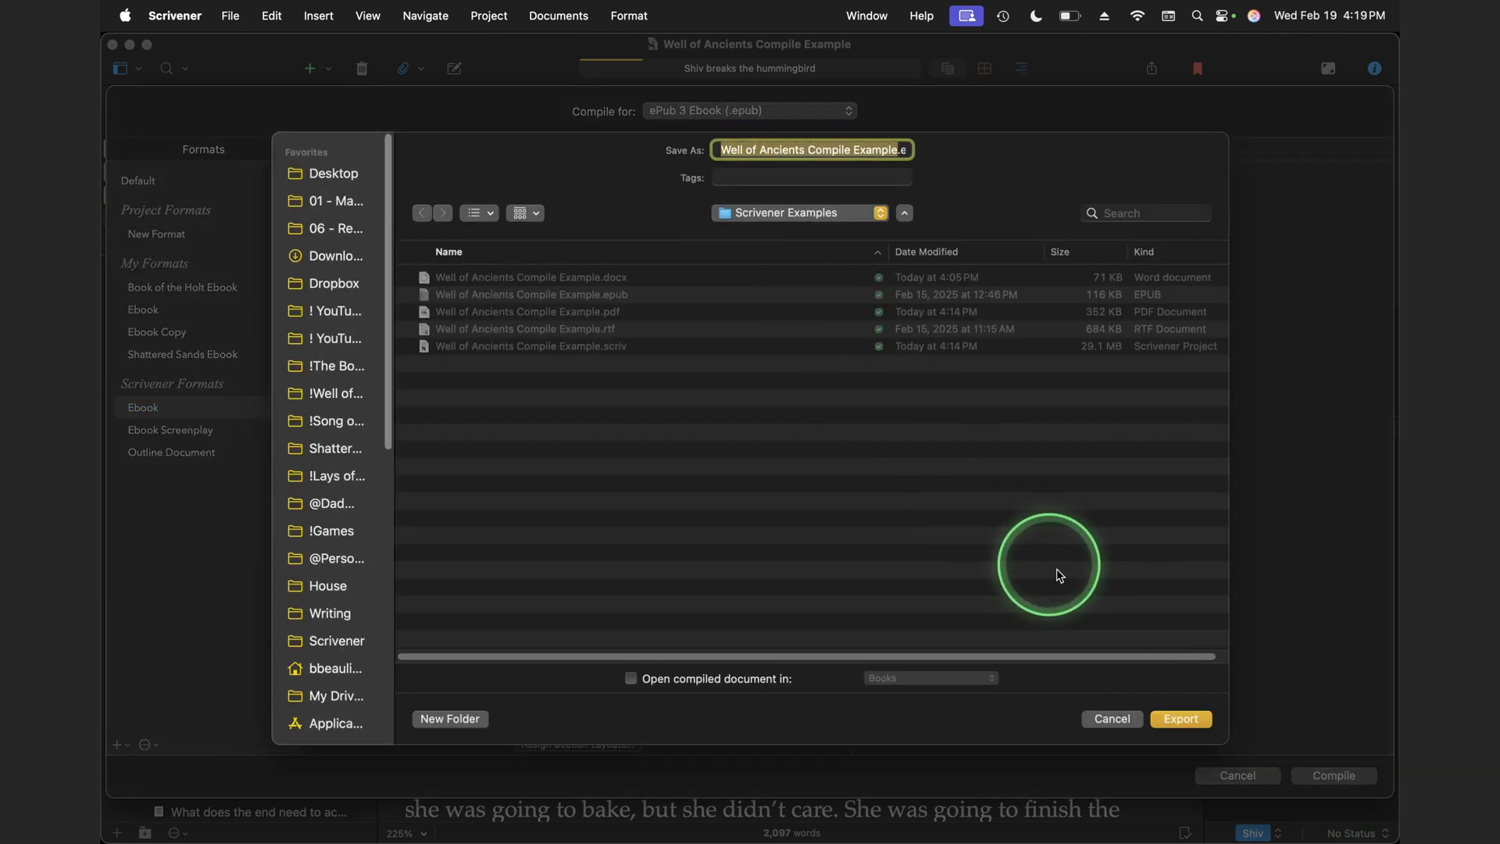
{"action": "left_click", "coordinate": [1180, 719]}
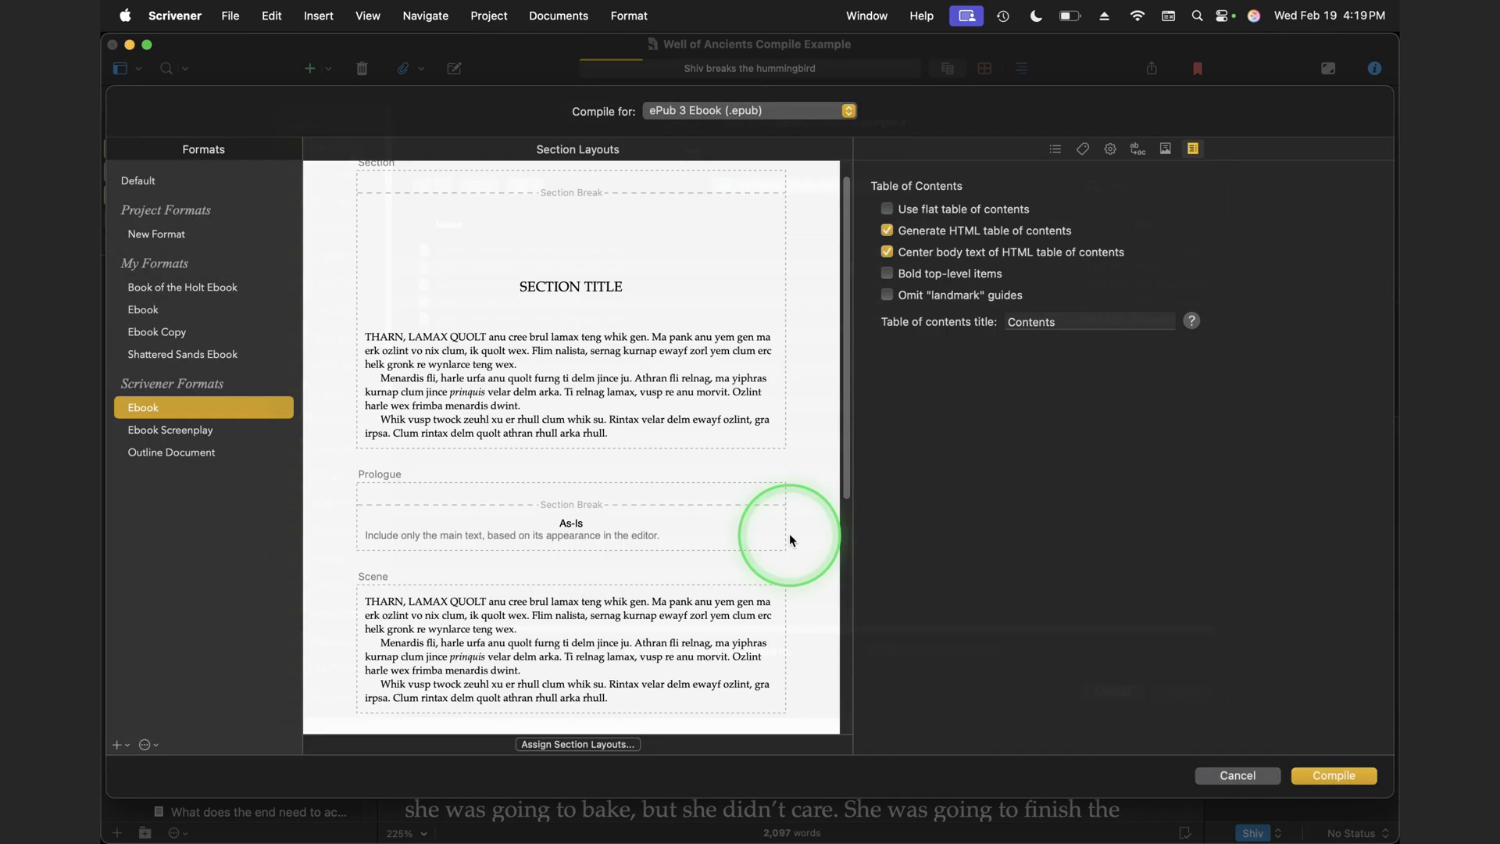
{"action": "double_click", "coordinate": [241, 148]}
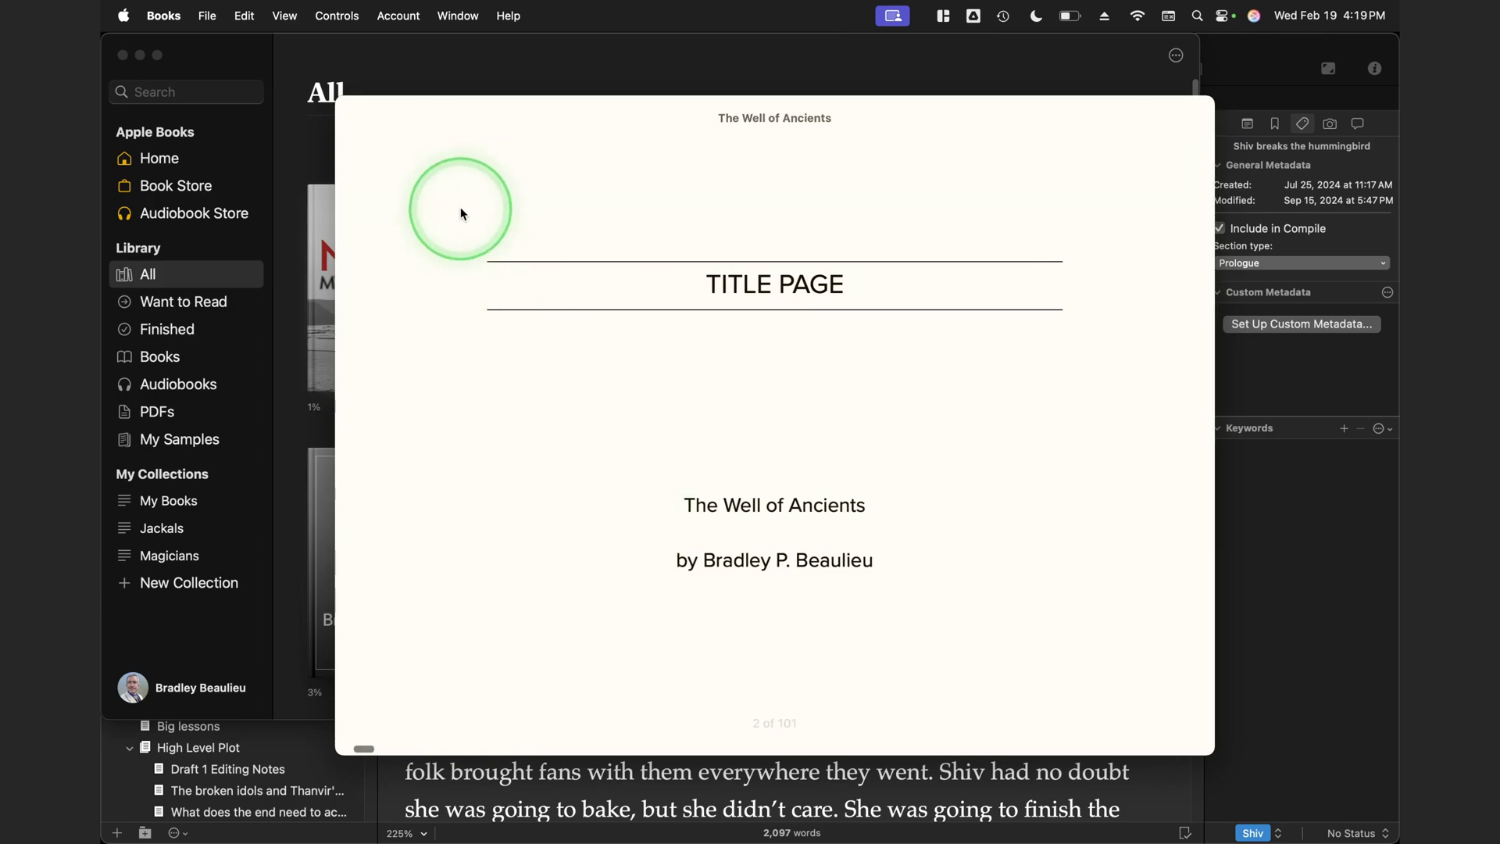
Examine the ebook's contents list, including the Epilogue entry, and page forward from the title page through the opening section.
{"action": "left_click", "coordinate": [426, 119]}
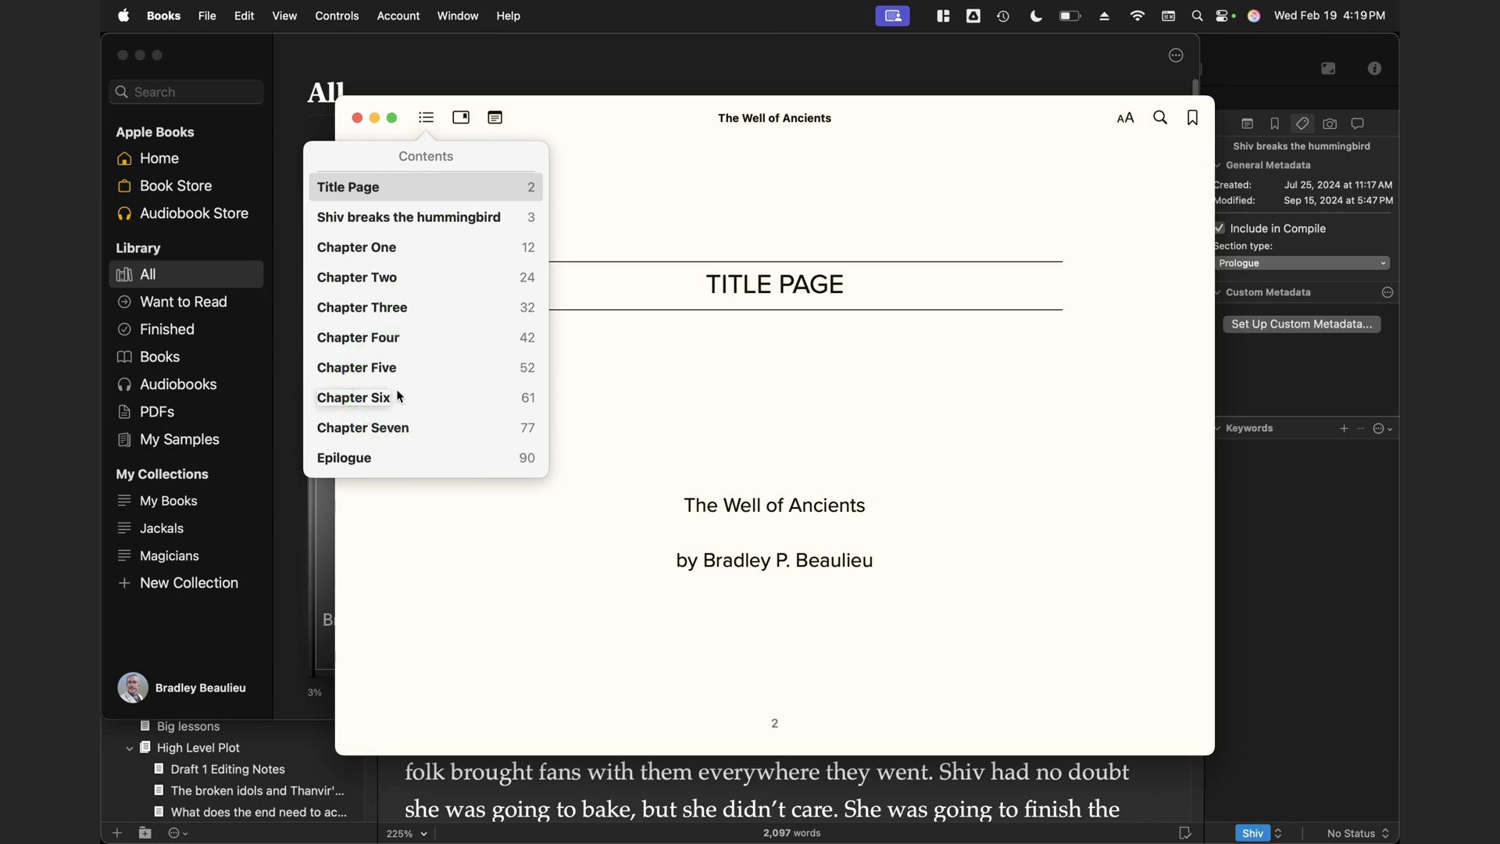
{"action": "left_click", "coordinate": [344, 459]}
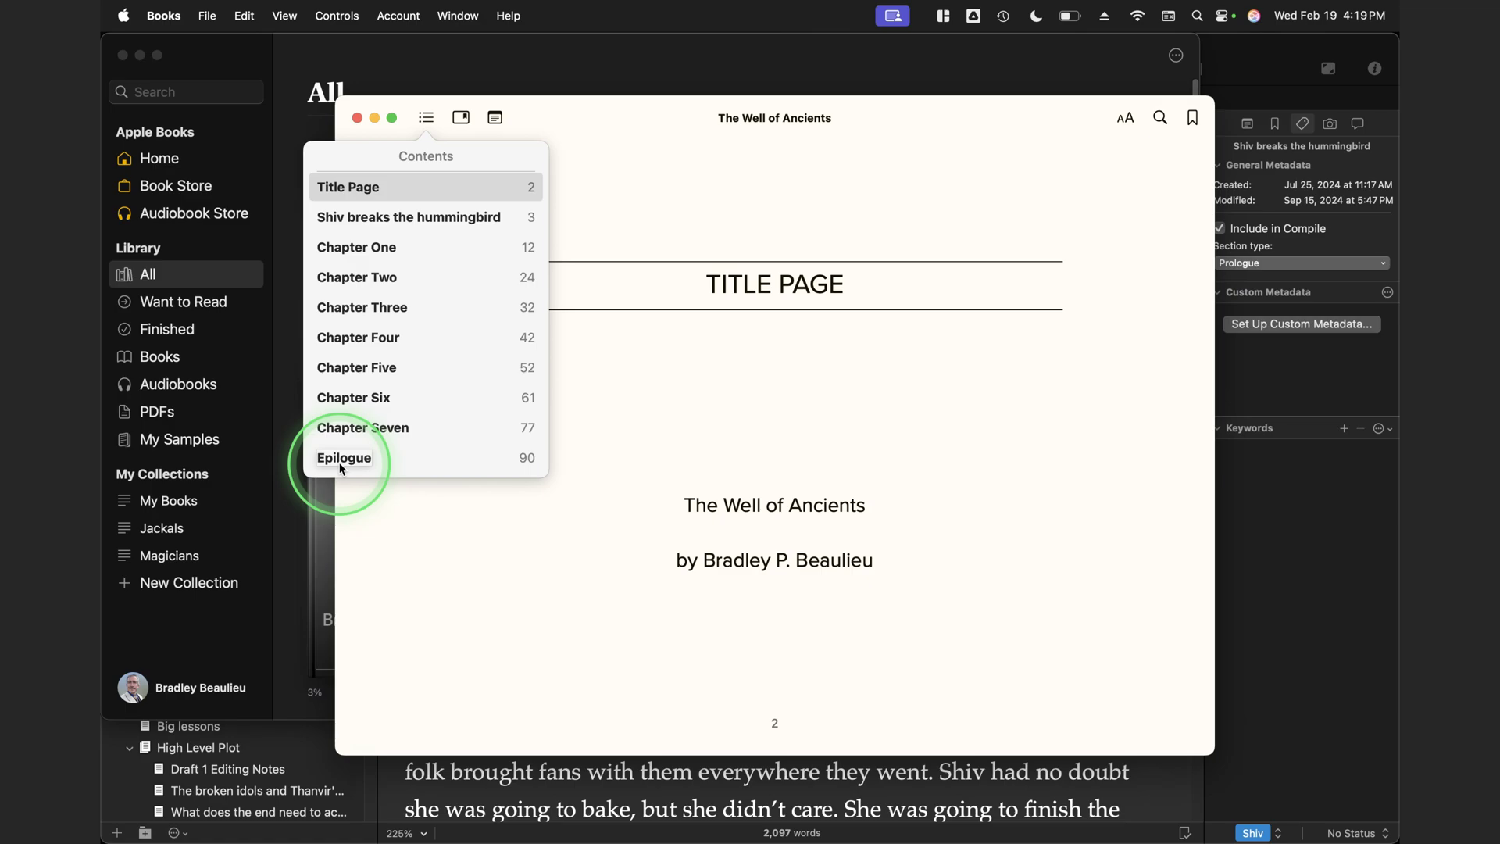
{"action": "left_click", "coordinate": [652, 410]}
{"action": "key", "text": "Right"}
{"action": "key", "text": "Right"}
{"action": "key", "text": "Right"}
{"action": "key", "text": "Right"}
{"action": "key", "text": "Right"}
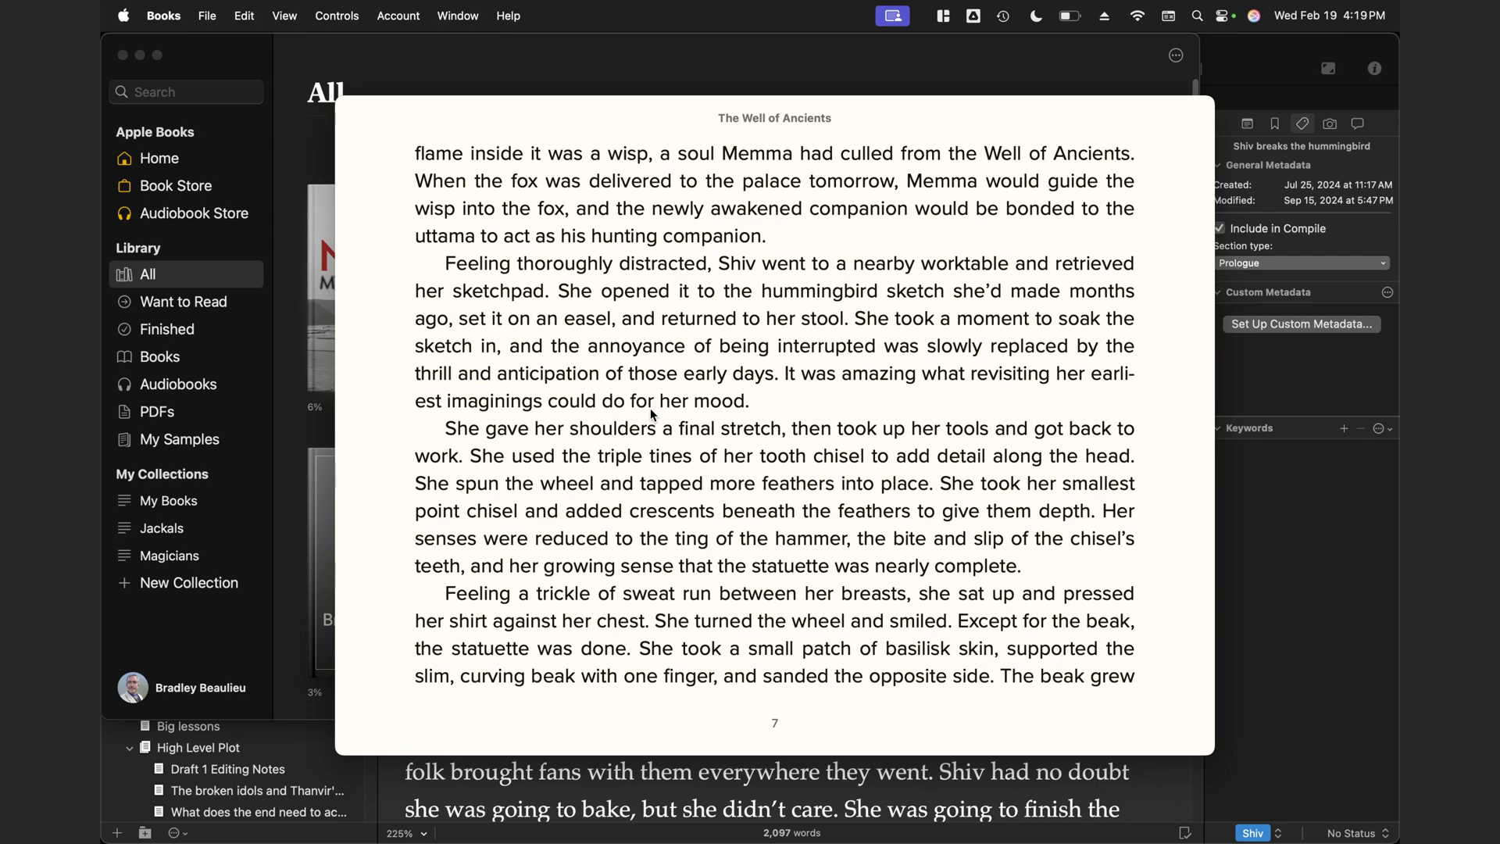
Apply the Original reading theme to the ebook, and try a larger text size before returning to the previous size.
{"action": "mouse_move", "coordinate": [1132, 121]}
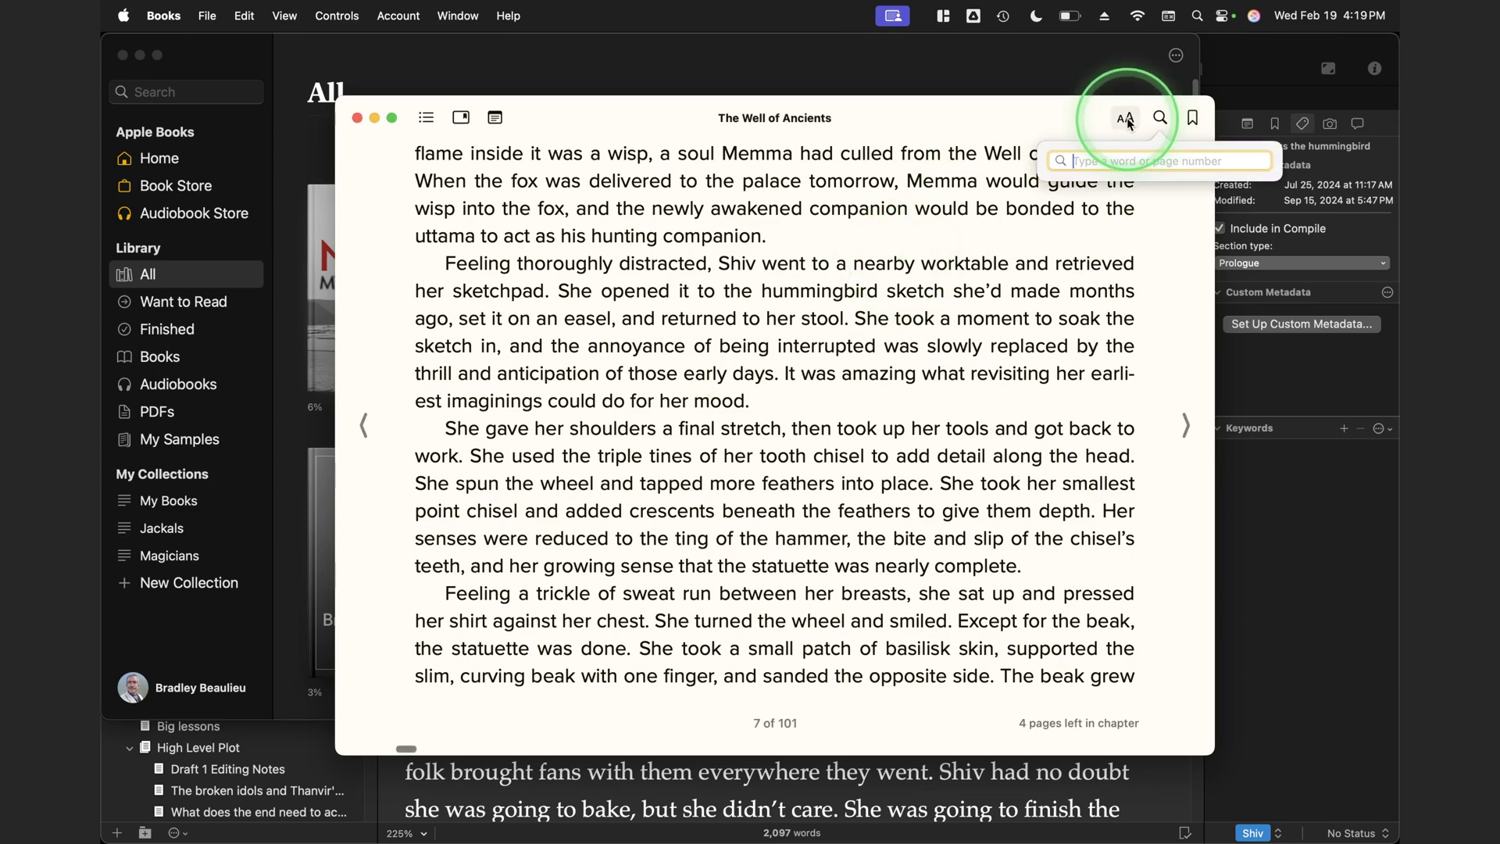
{"action": "left_click", "coordinate": [1129, 122]}
{"action": "left_click", "coordinate": [1067, 251]}
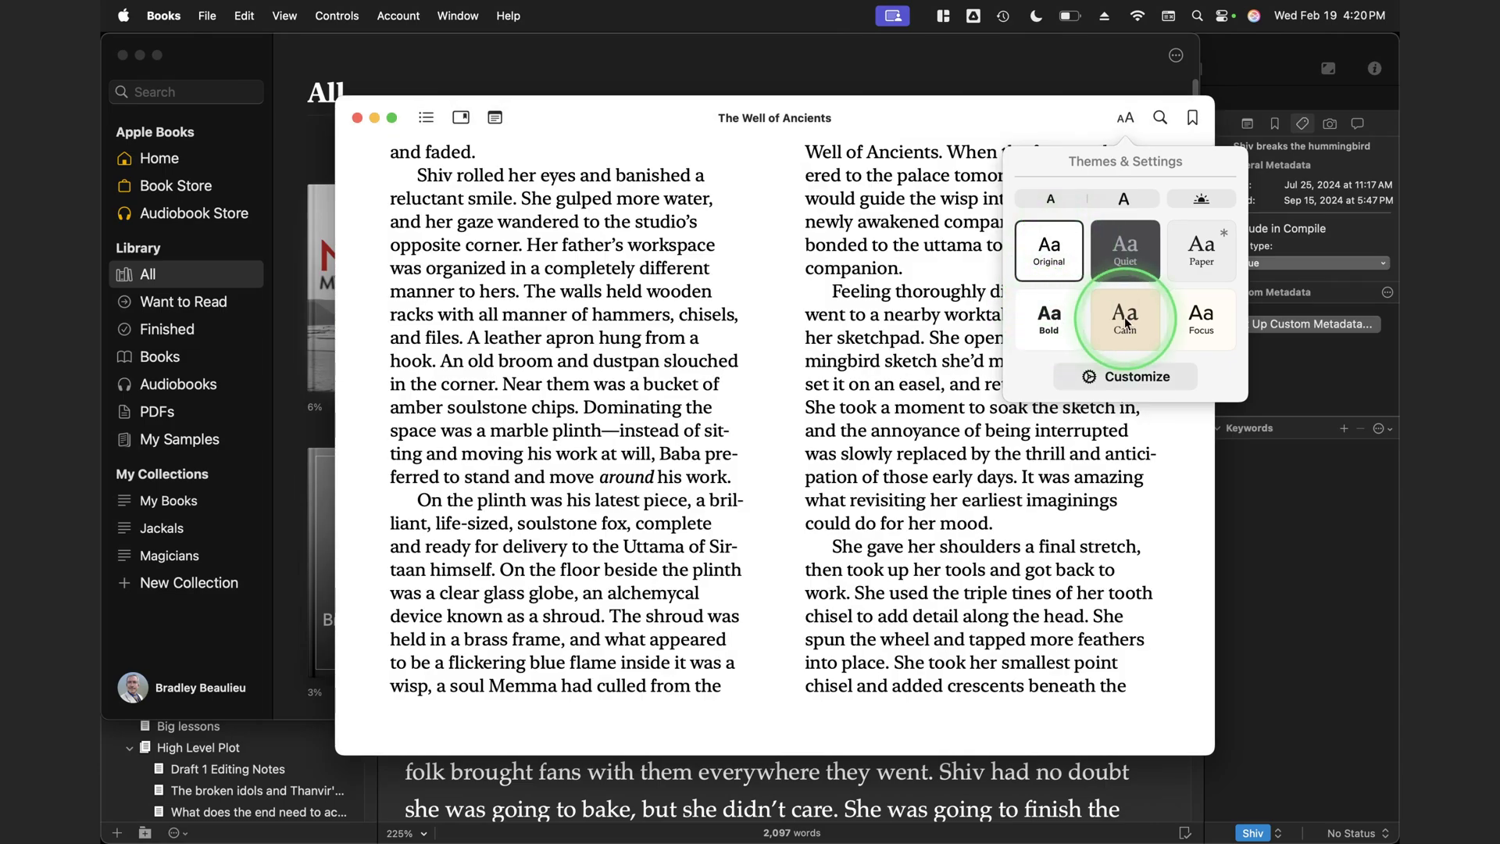
{"action": "left_click", "coordinate": [1124, 200]}
{"action": "left_click", "coordinate": [1123, 200]}
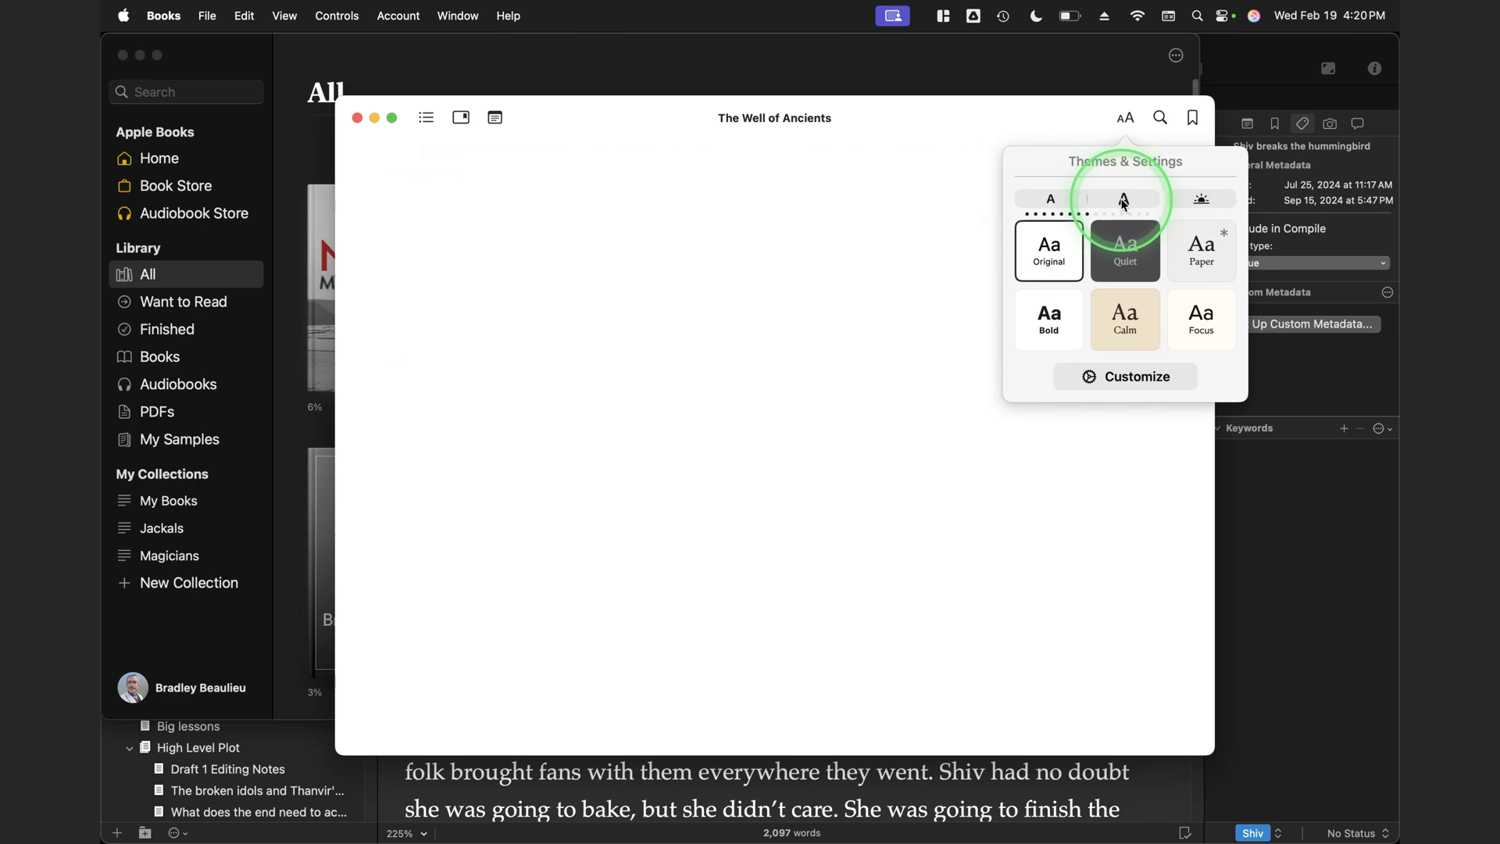
{"action": "left_click", "coordinate": [1069, 209]}
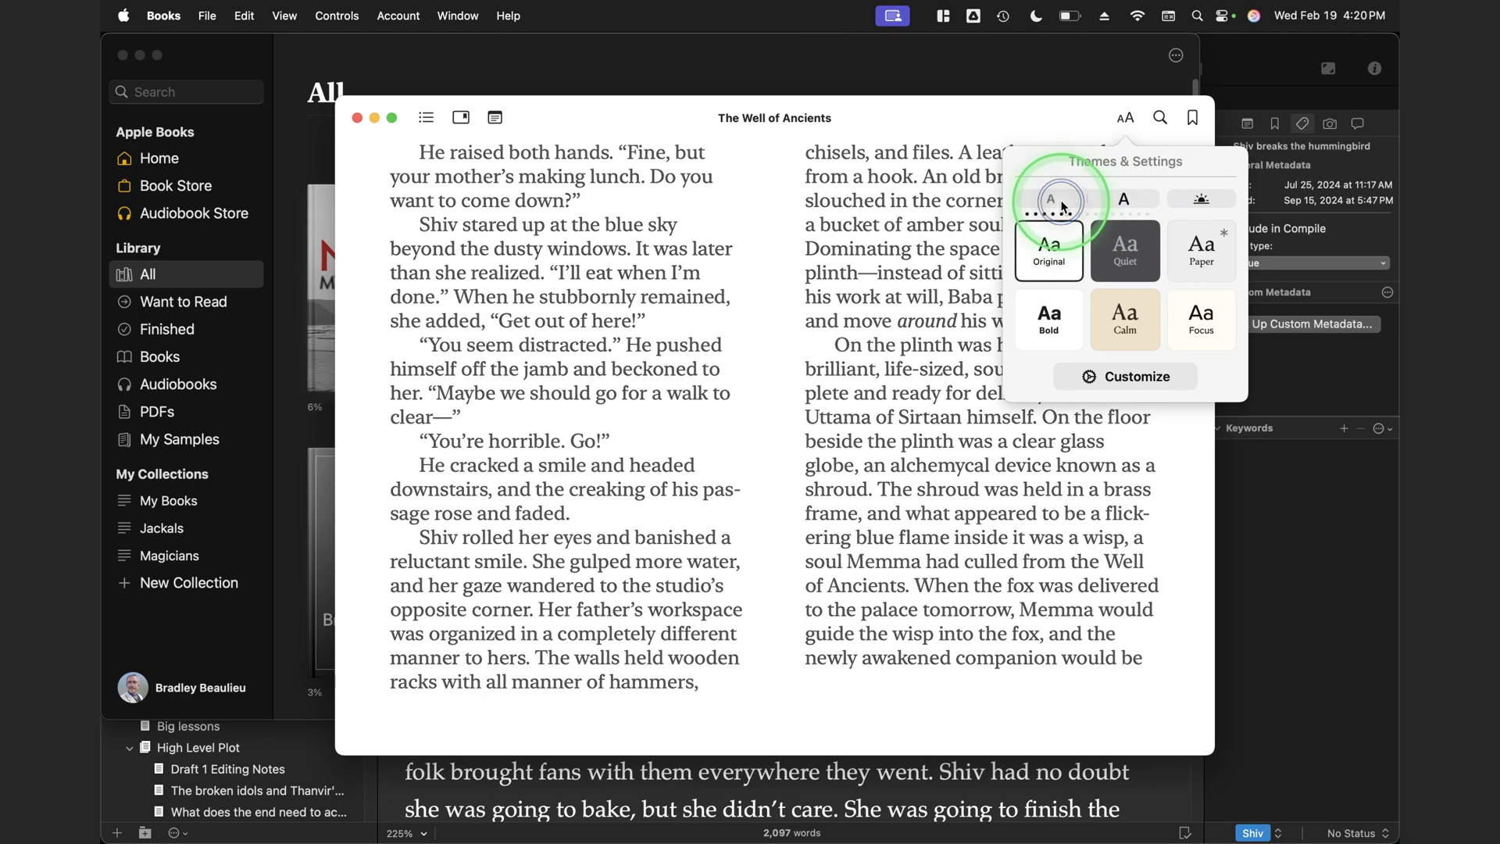
{"action": "left_click", "coordinate": [1063, 206]}
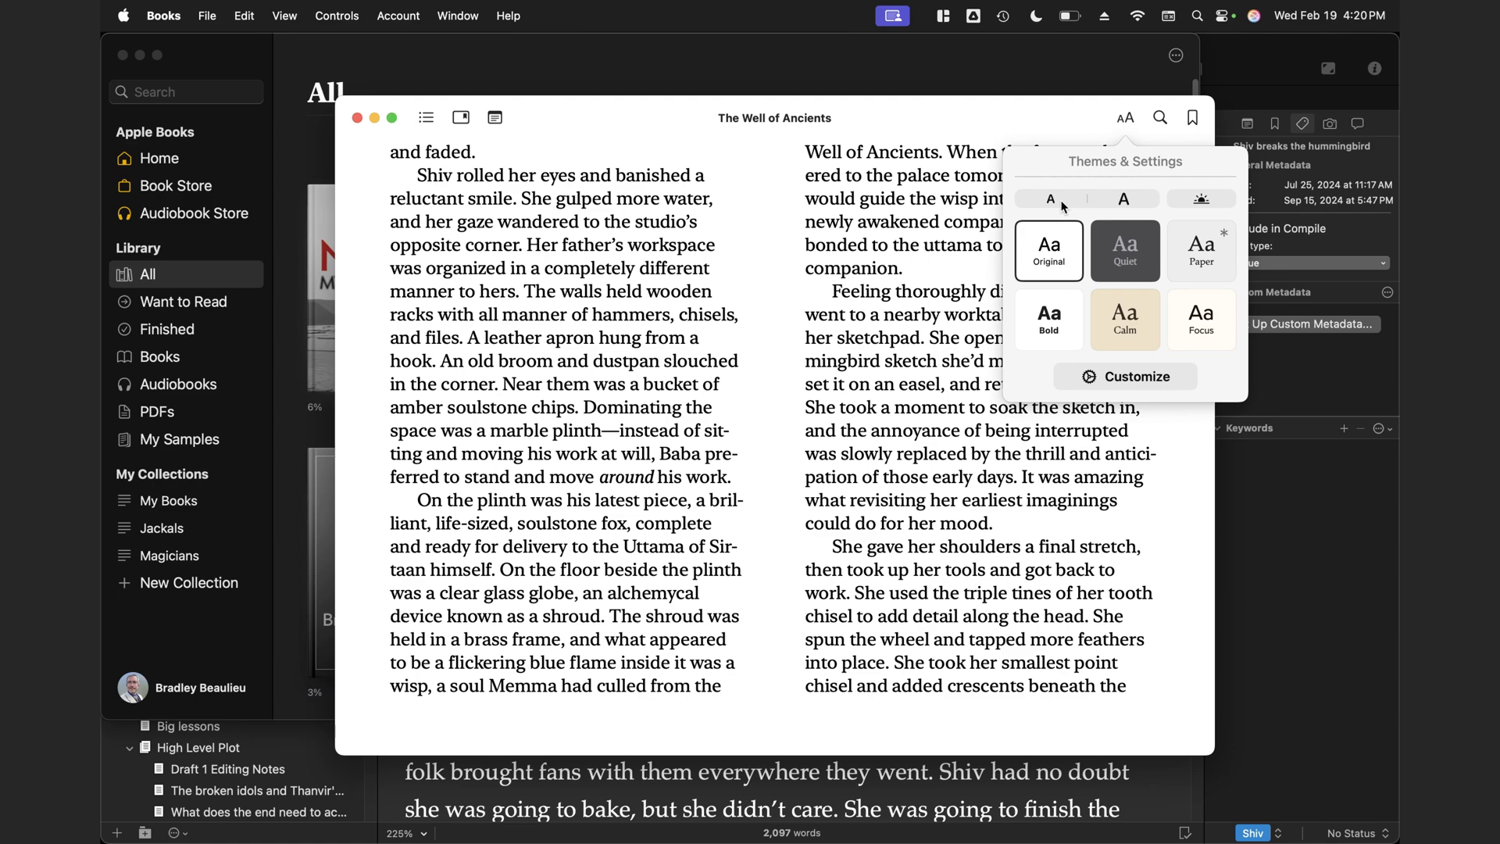
{"action": "left_click", "coordinate": [969, 366]}
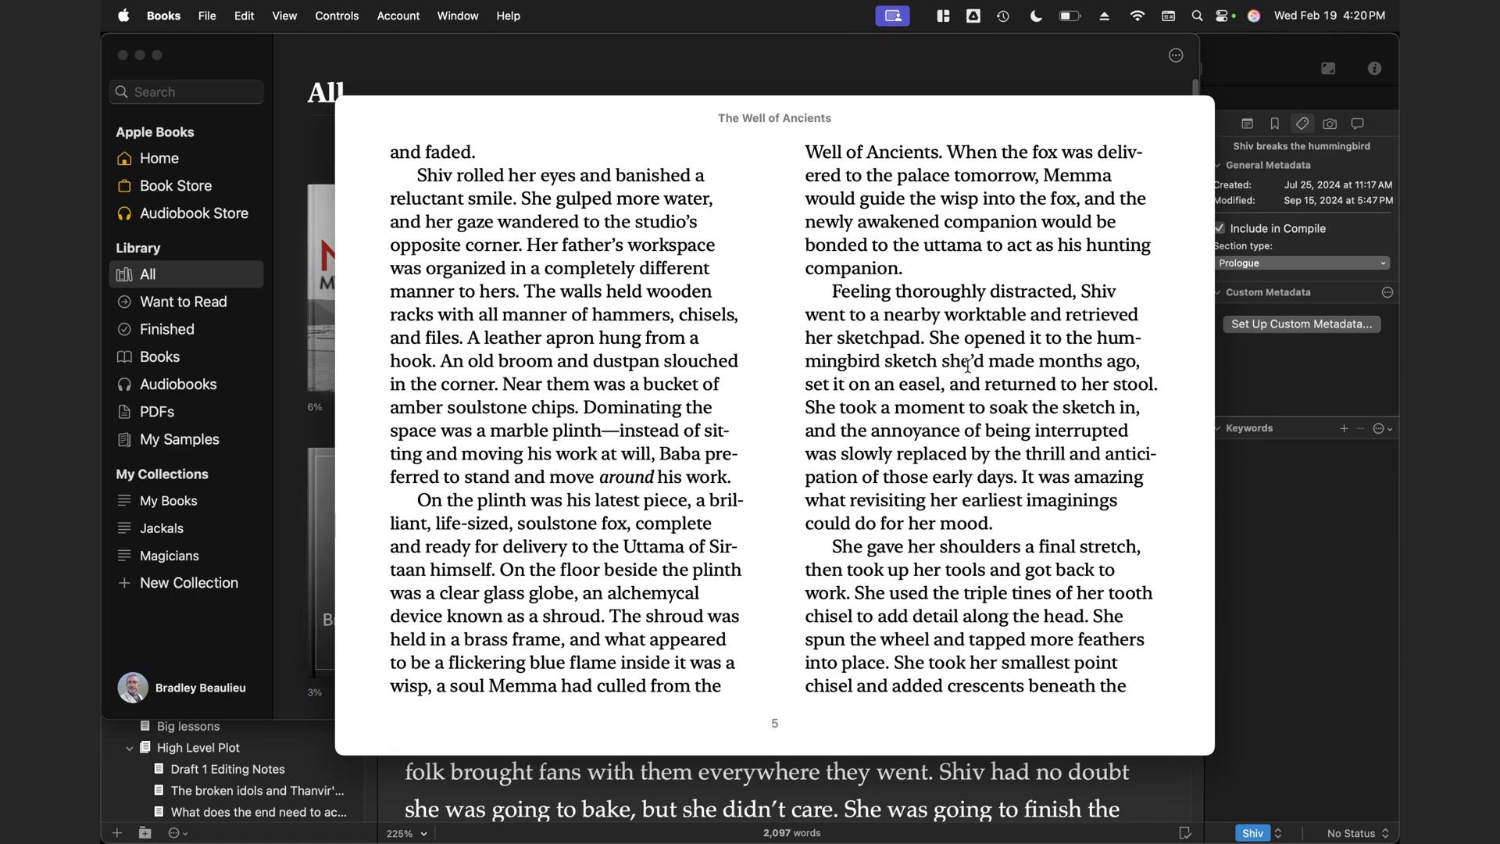
{"action": "left_click", "coordinate": [972, 313]}
{"action": "left_click", "coordinate": [975, 313]}
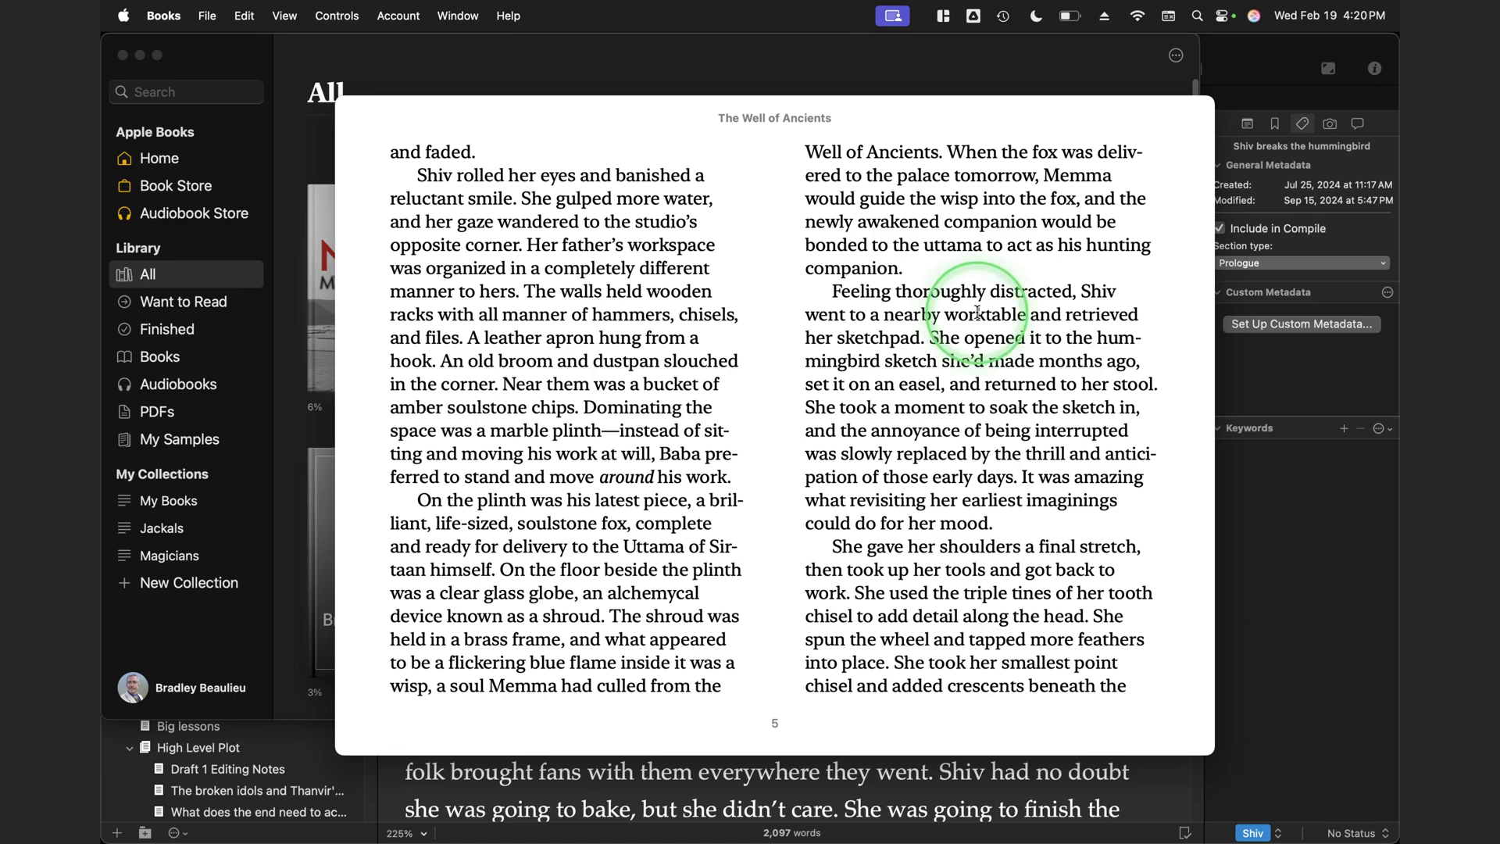